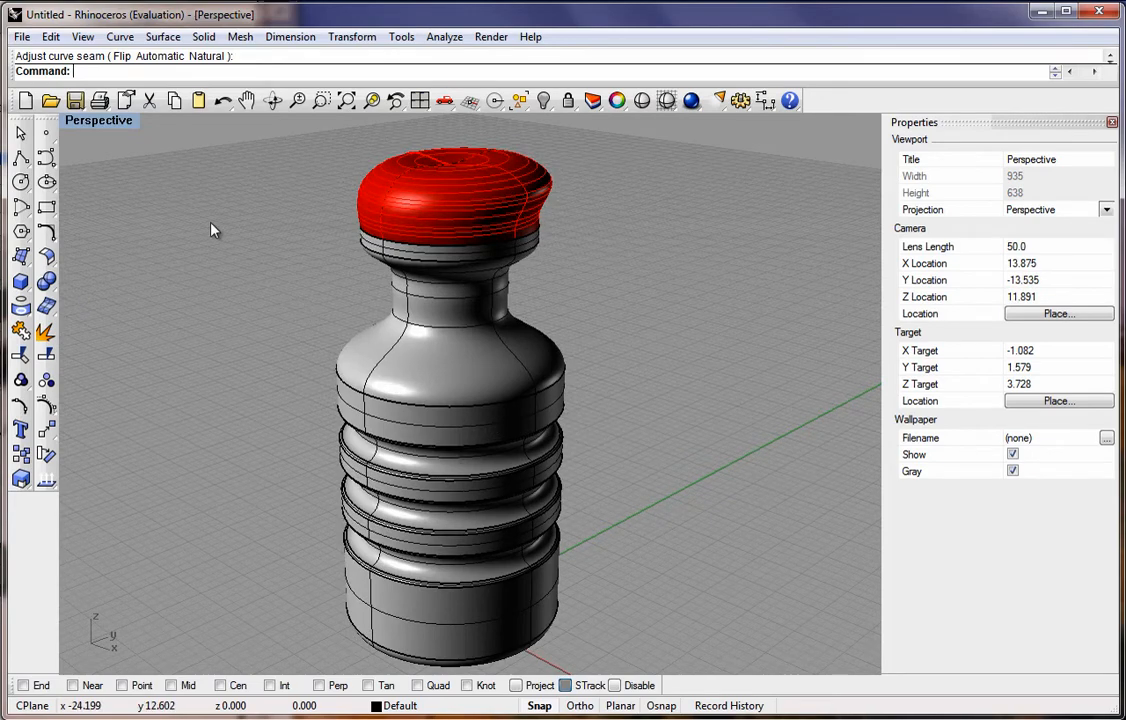
Start a new file from the Small Objects - Inches template without saving the current model, and maximize the Front viewport
left_click(25, 100)
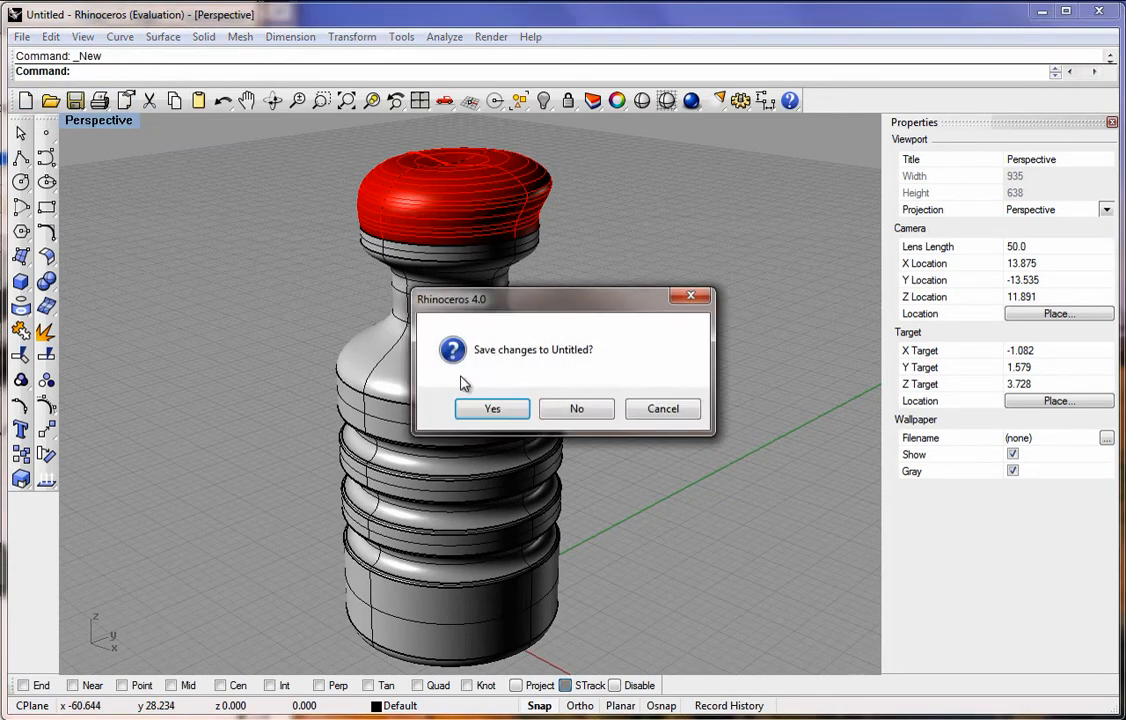
left_click(574, 406)
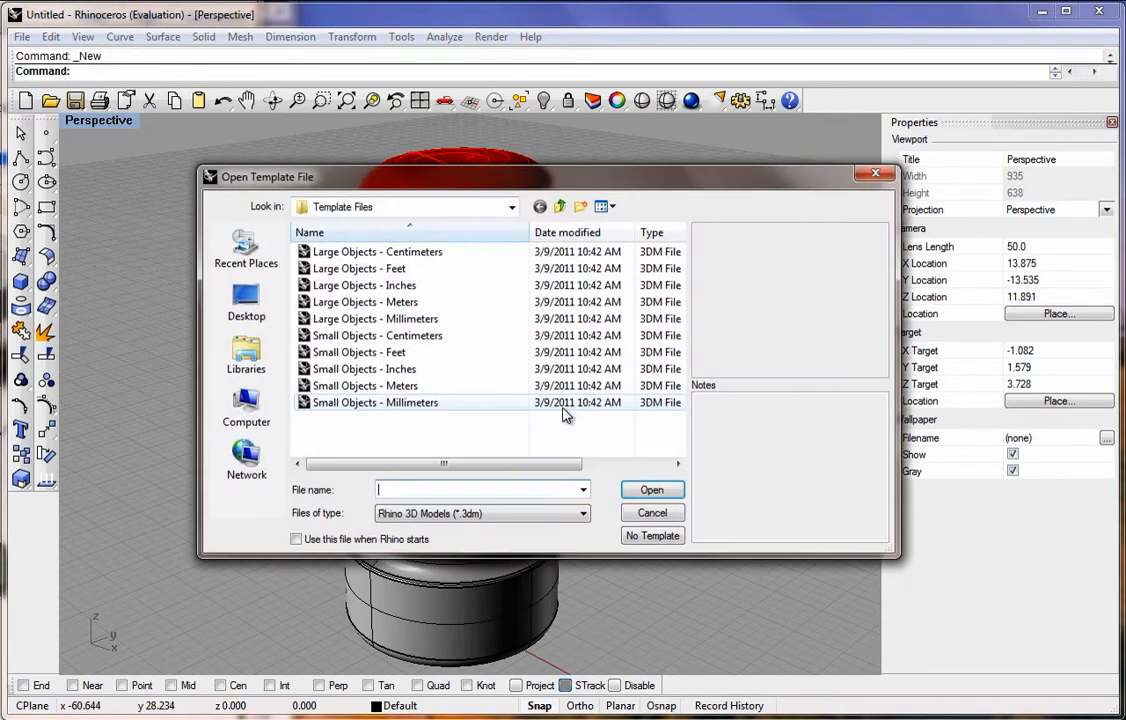
double_click(396, 370)
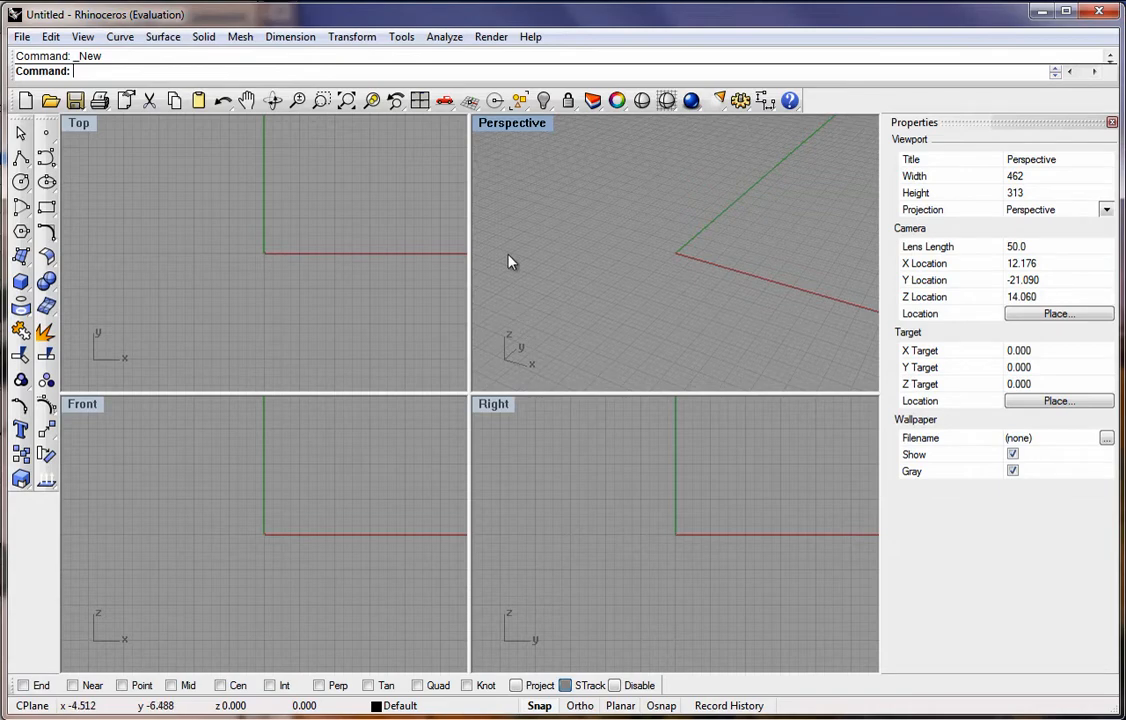
double_click(85, 404)
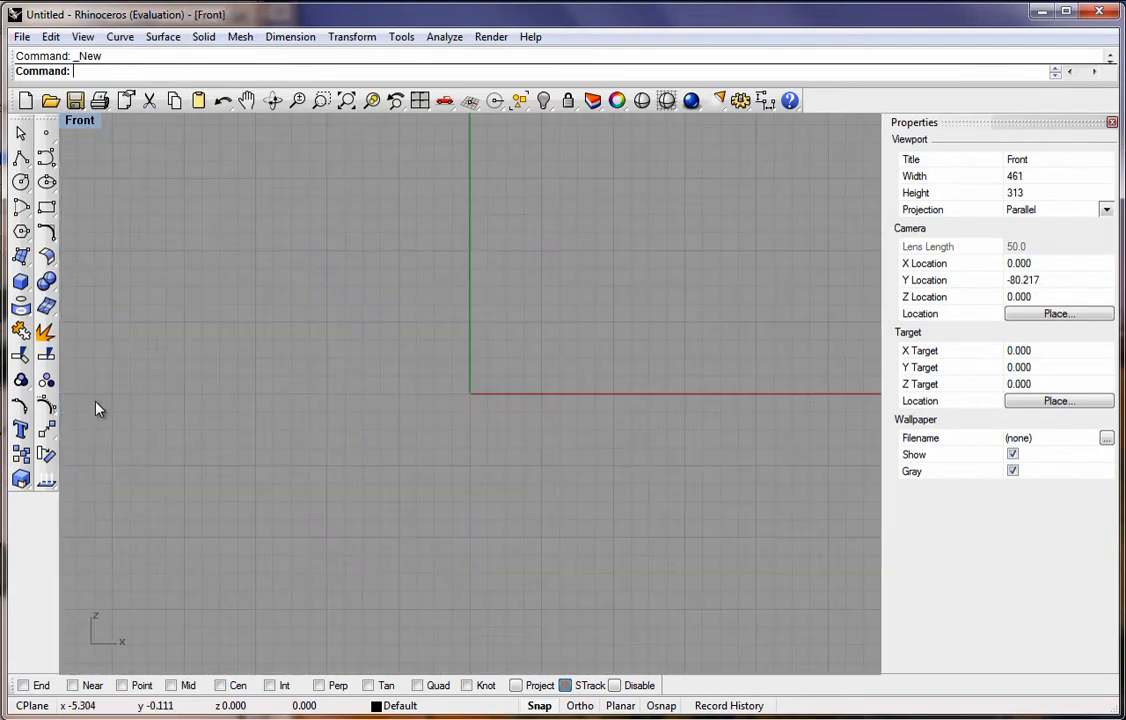
Draw a polyline in the Front view from the origin through (-2, 0) to (-2, 5.5) for the bottle's base and side
right_click_drag(488, 392, 495, 344)
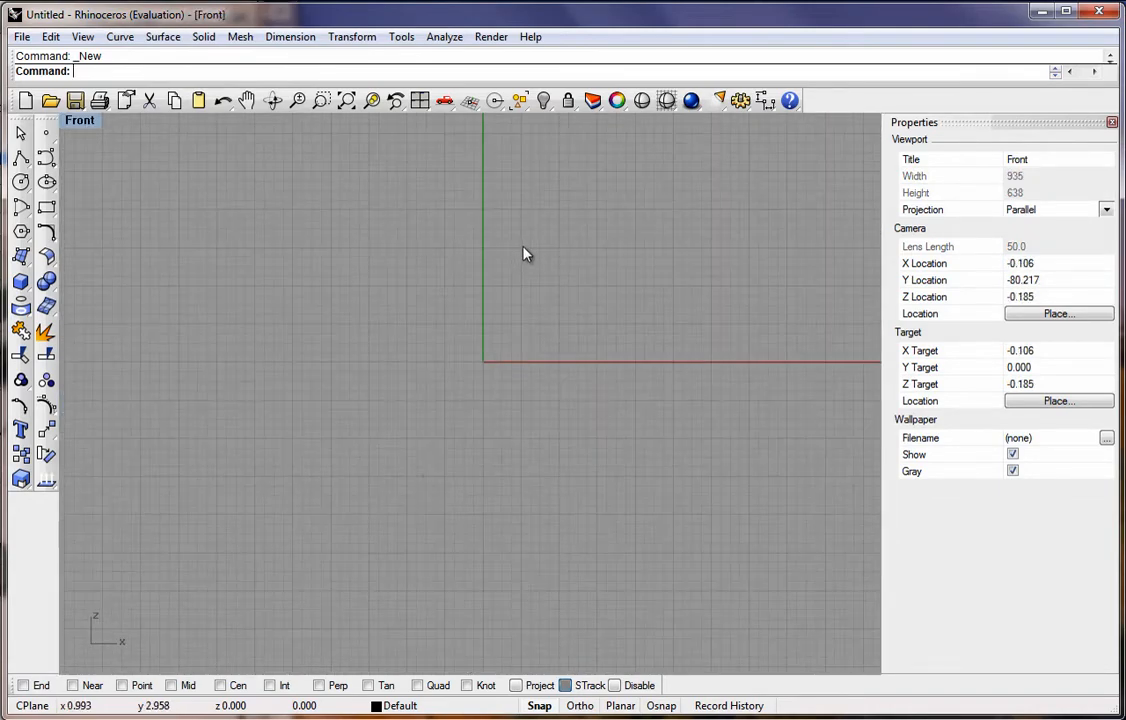
mouse_move(557, 262)
right_mouse_down()
mouse_move(528, 307)
mouse_move(515, 294)
mouse_move(515, 304)
right_mouse_up()
right_click_drag(549, 198, 504, 299)
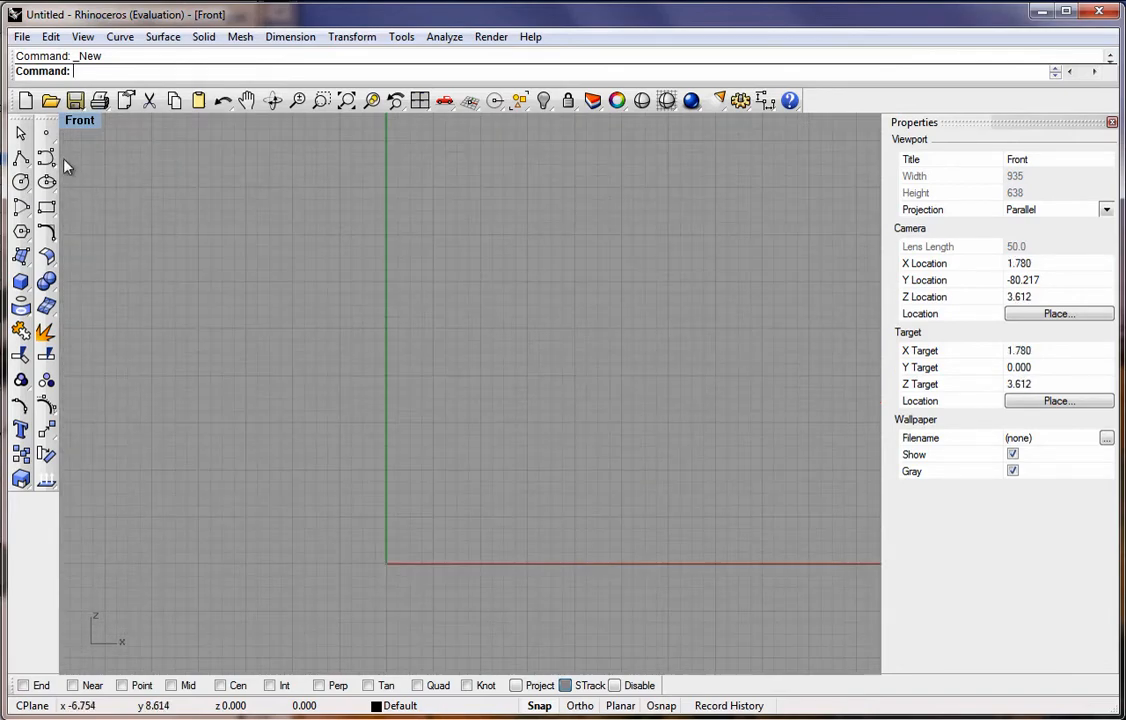
left_click(21, 157)
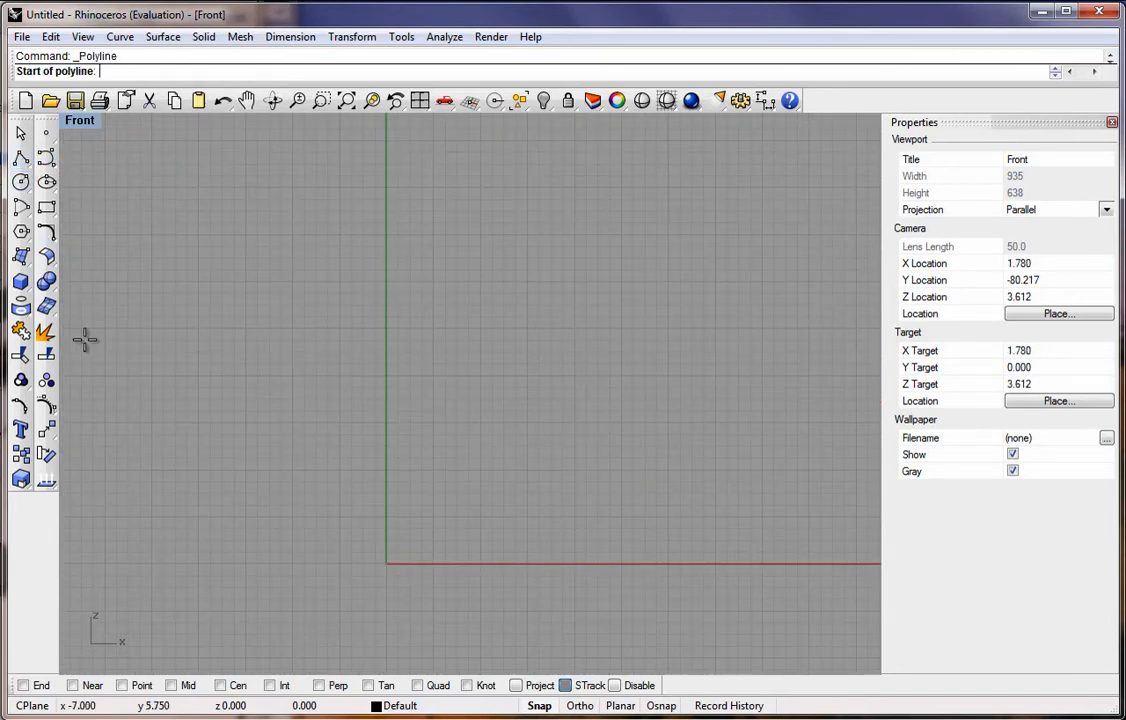
left_click(386, 564)
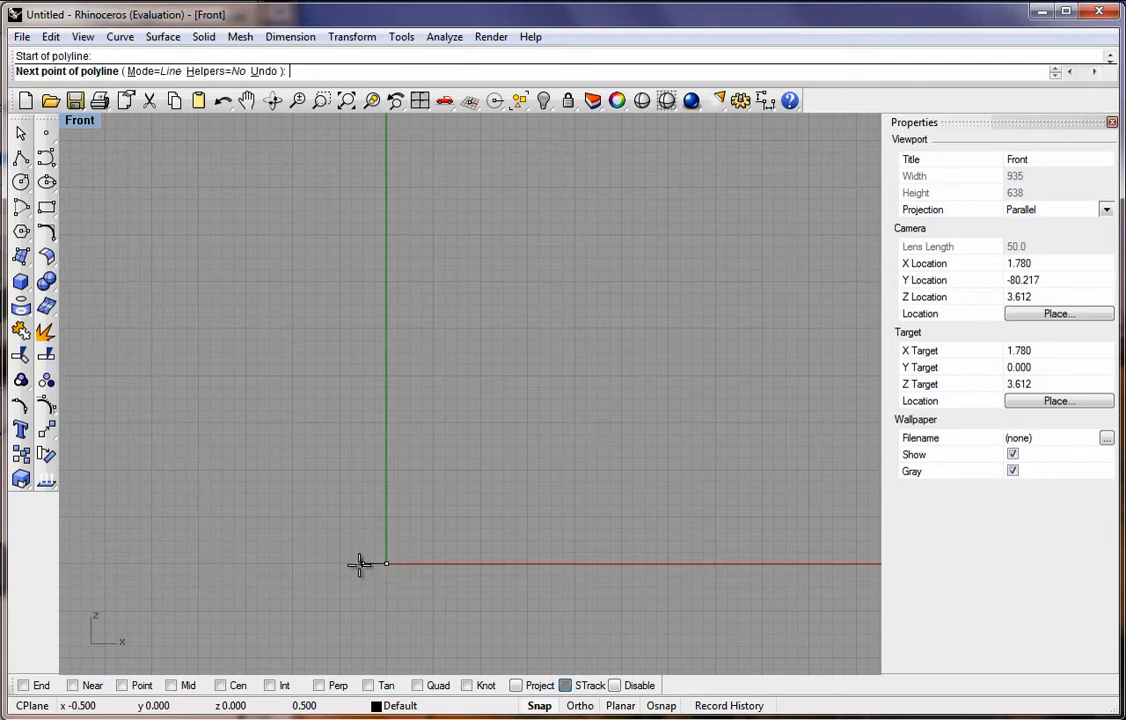
left_click(291, 563)
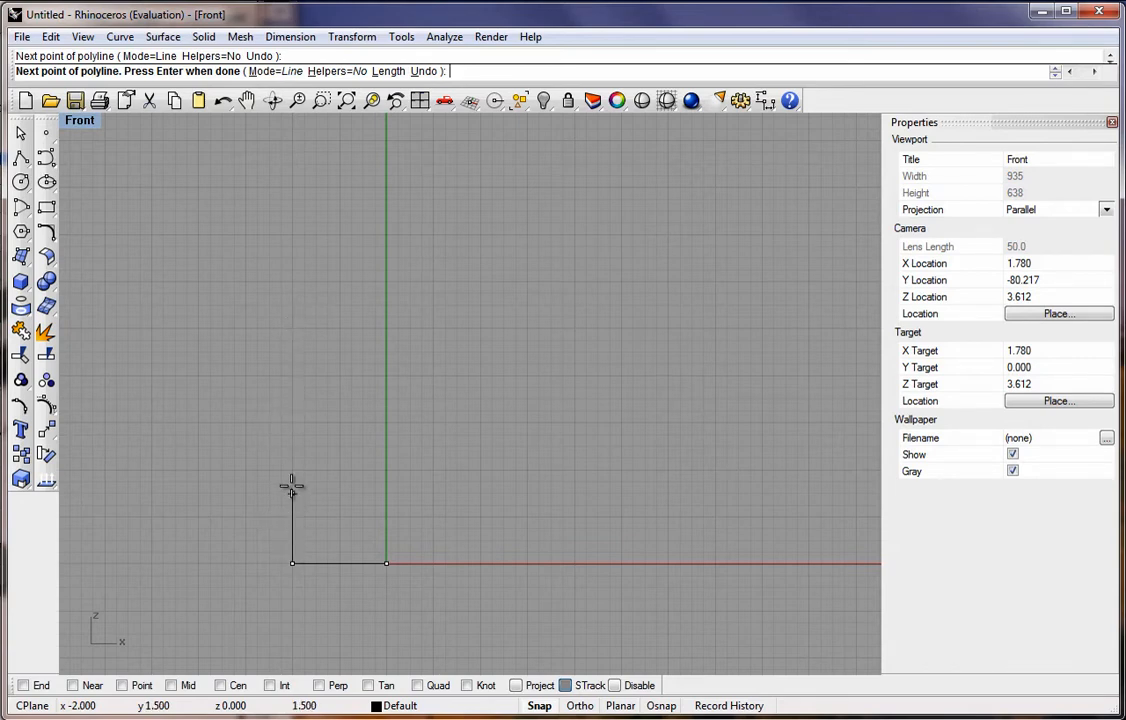
left_click(292, 306)
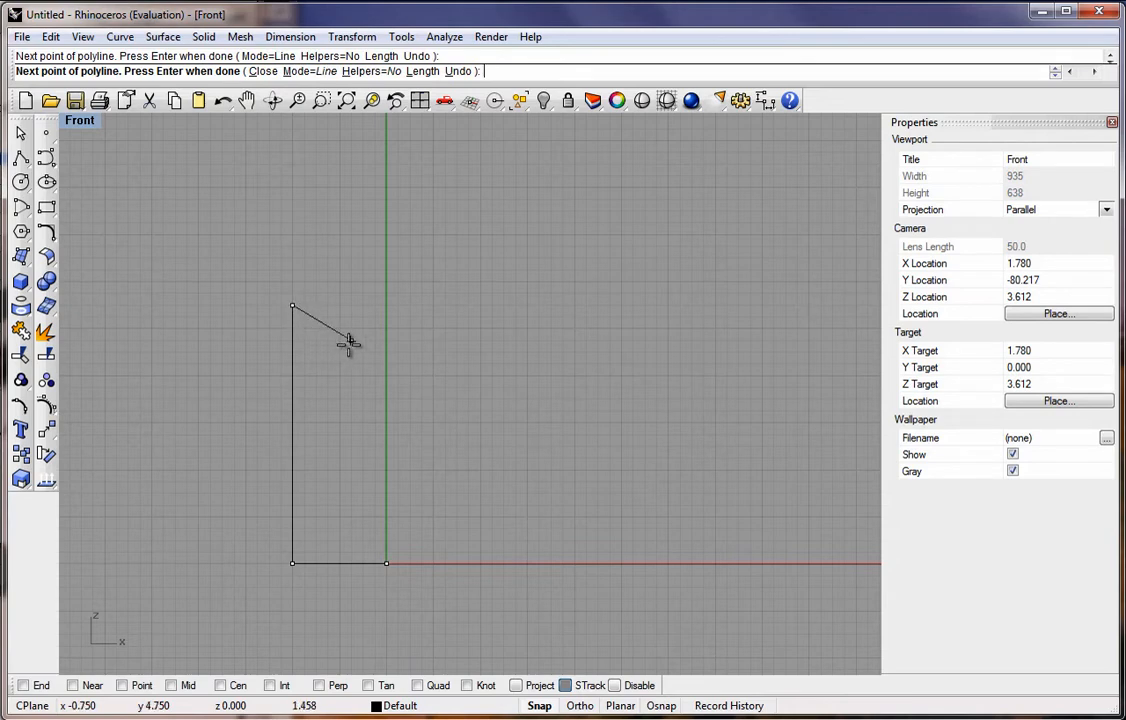
key("Return")
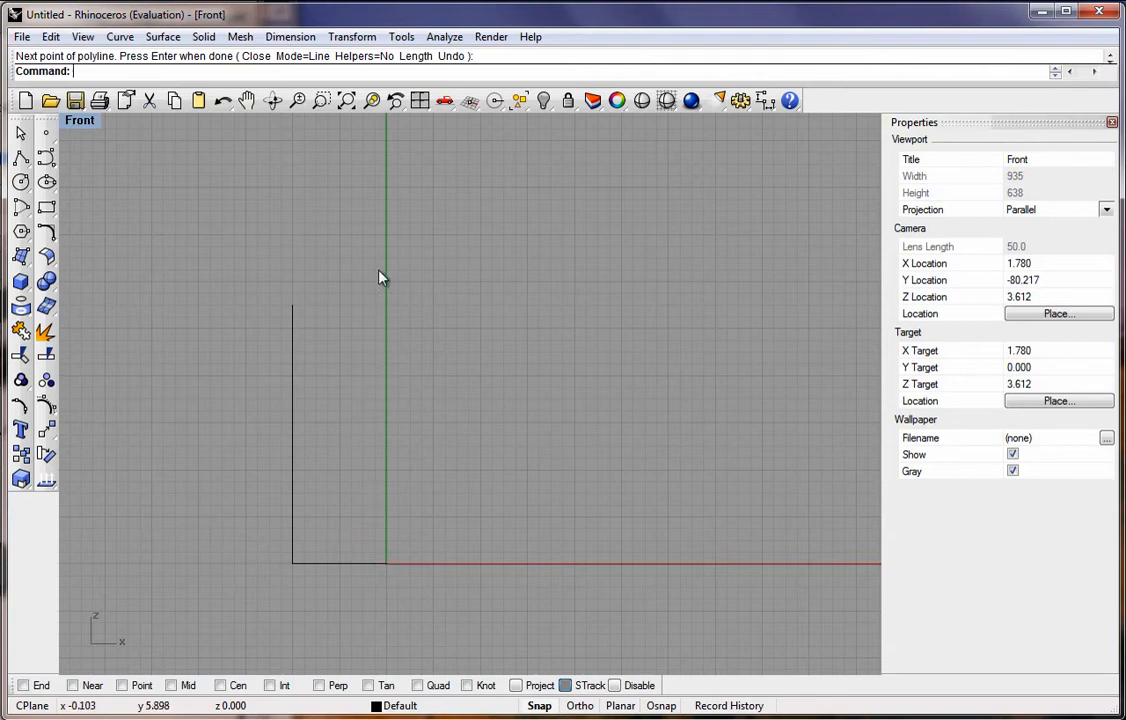
Draw the stepped neck polyline from (0, 8) through (-1, 8), (-1, 7.5) and (-1.5, 7.5) to (-1.5, 7.25)
key("Return")
left_click(385, 187)
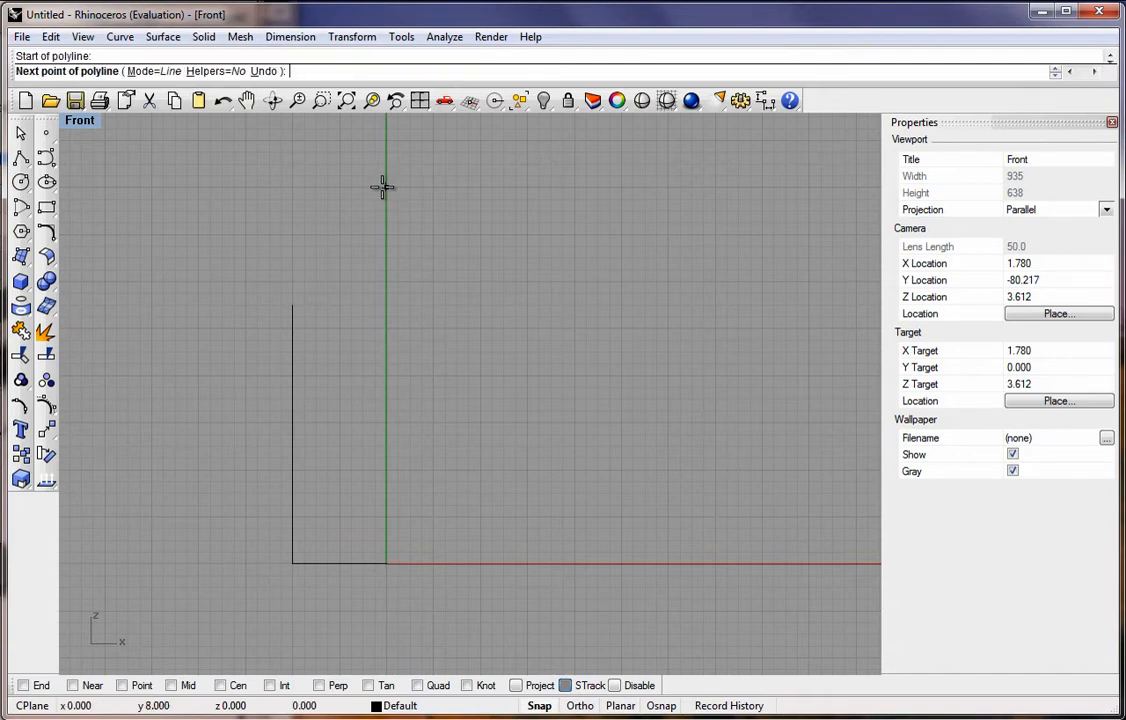
left_click(340, 187)
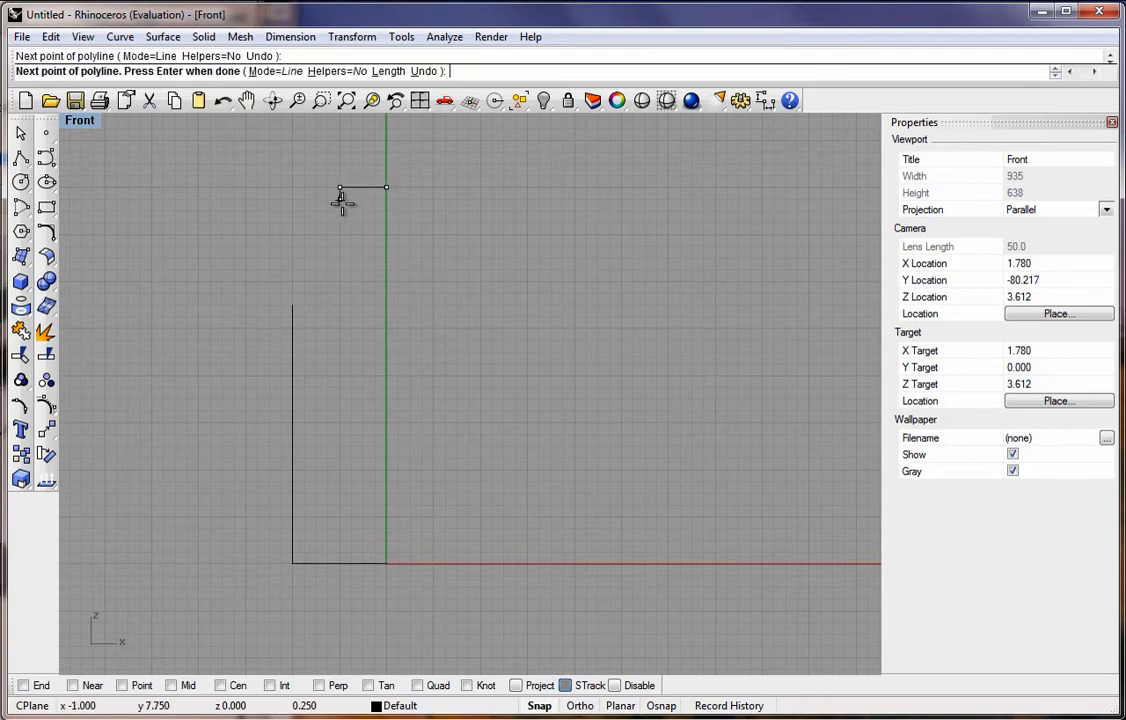
left_click(341, 210)
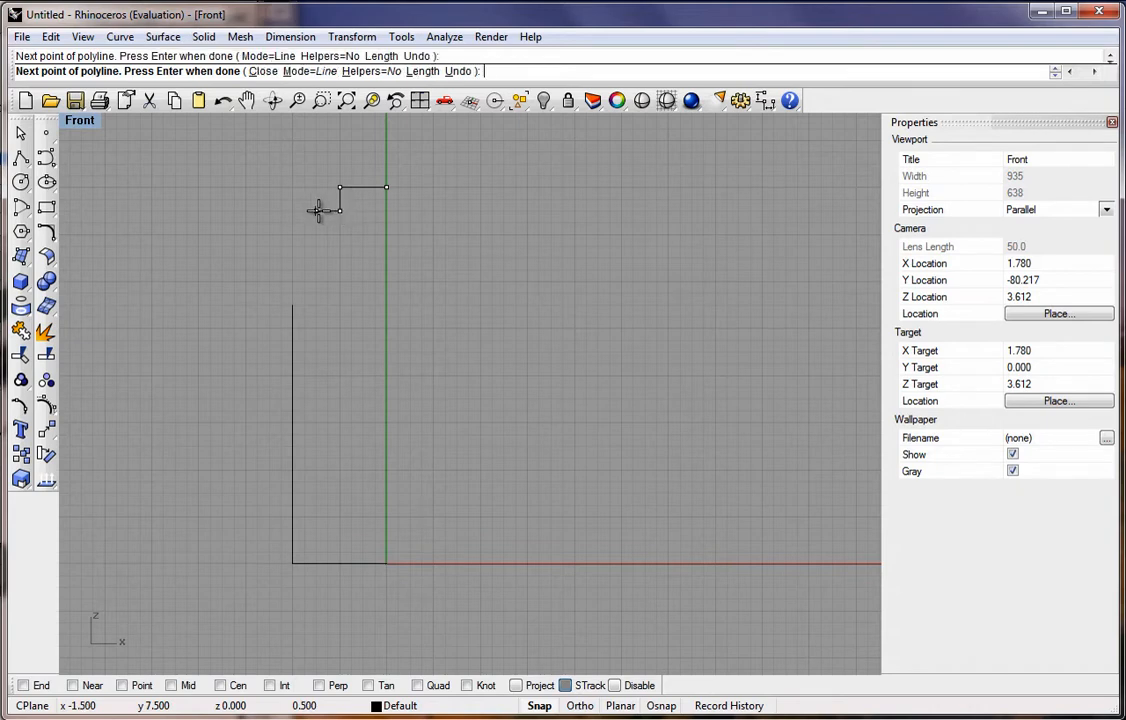
left_click(316, 221)
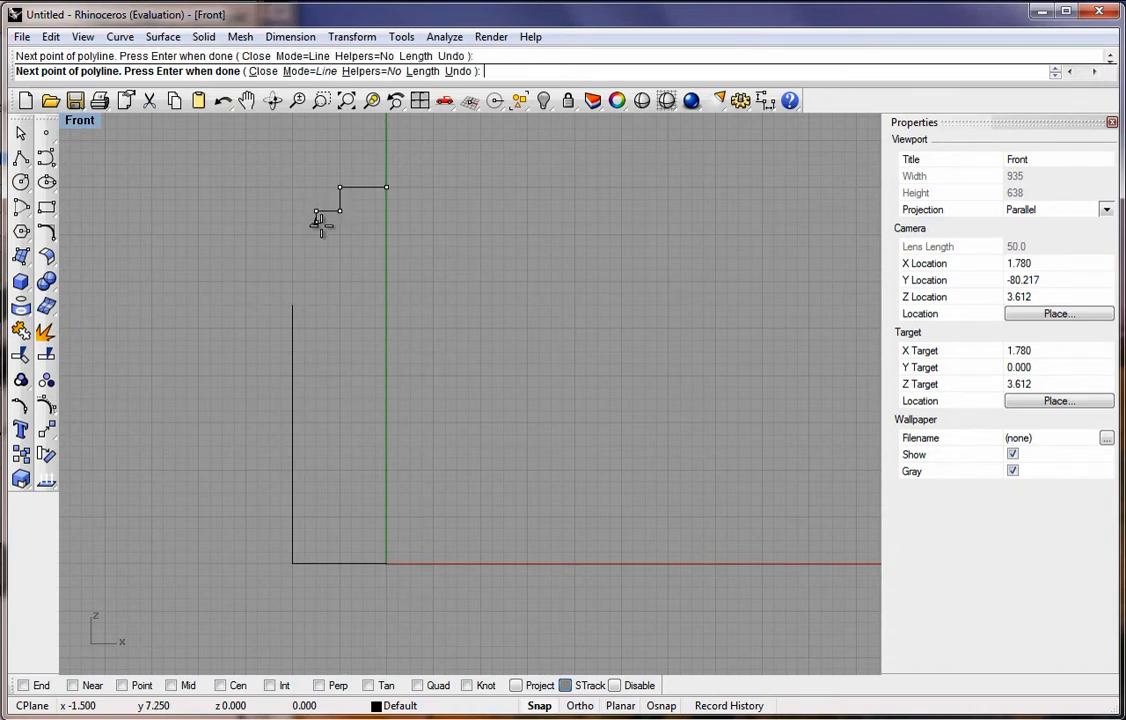
key("Return")
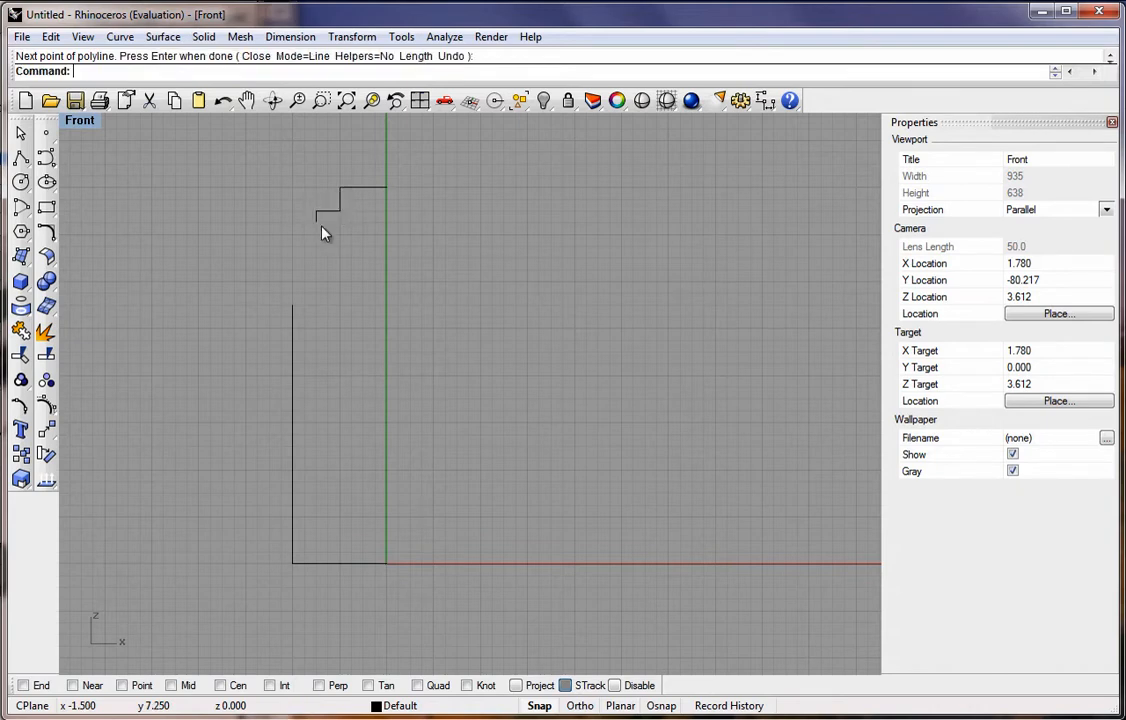
Connect the side line to the neck polyline with an interpolated curve through (-1, 6.5), (-1, 6.75) and (-1.25, 7), with vertical start and end tangents
left_click(45, 157)
left_click(98, 182)
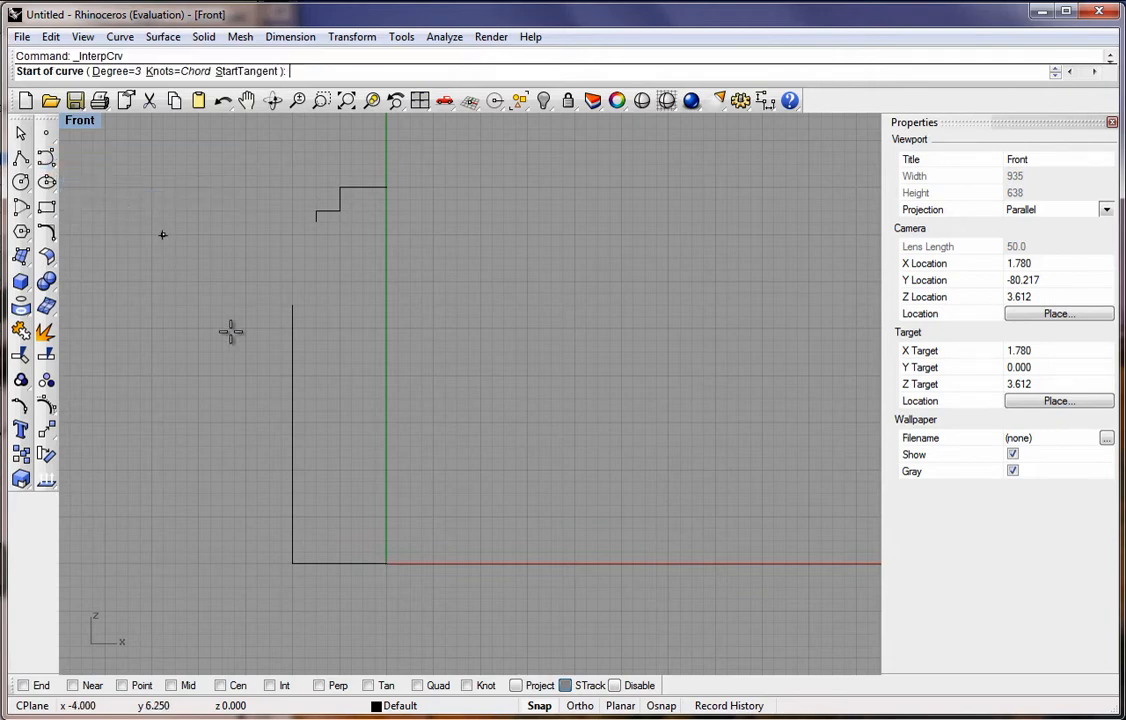
left_click(291, 303)
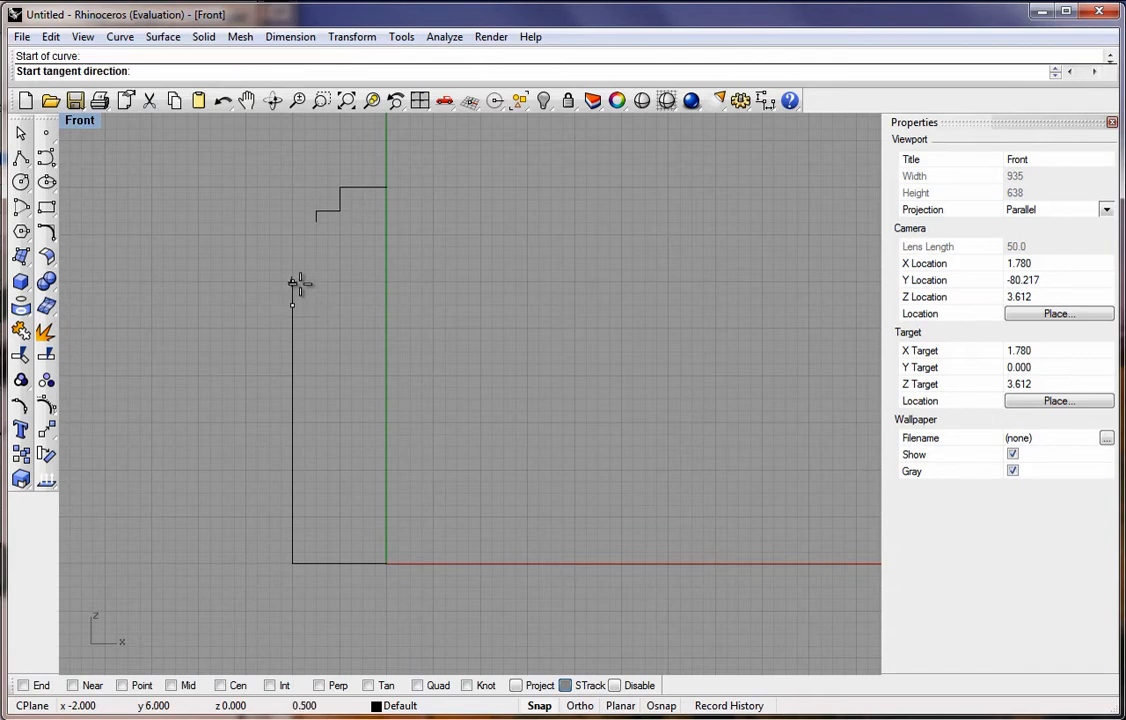
left_click(299, 284)
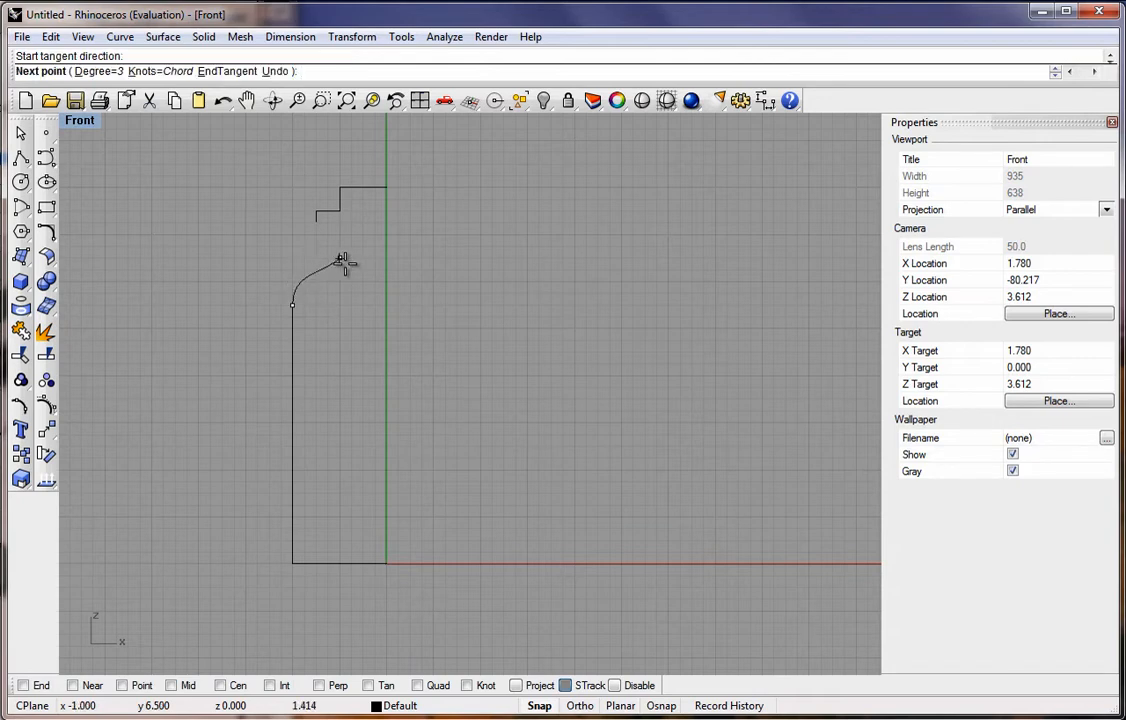
left_click(340, 260)
left_click(340, 244)
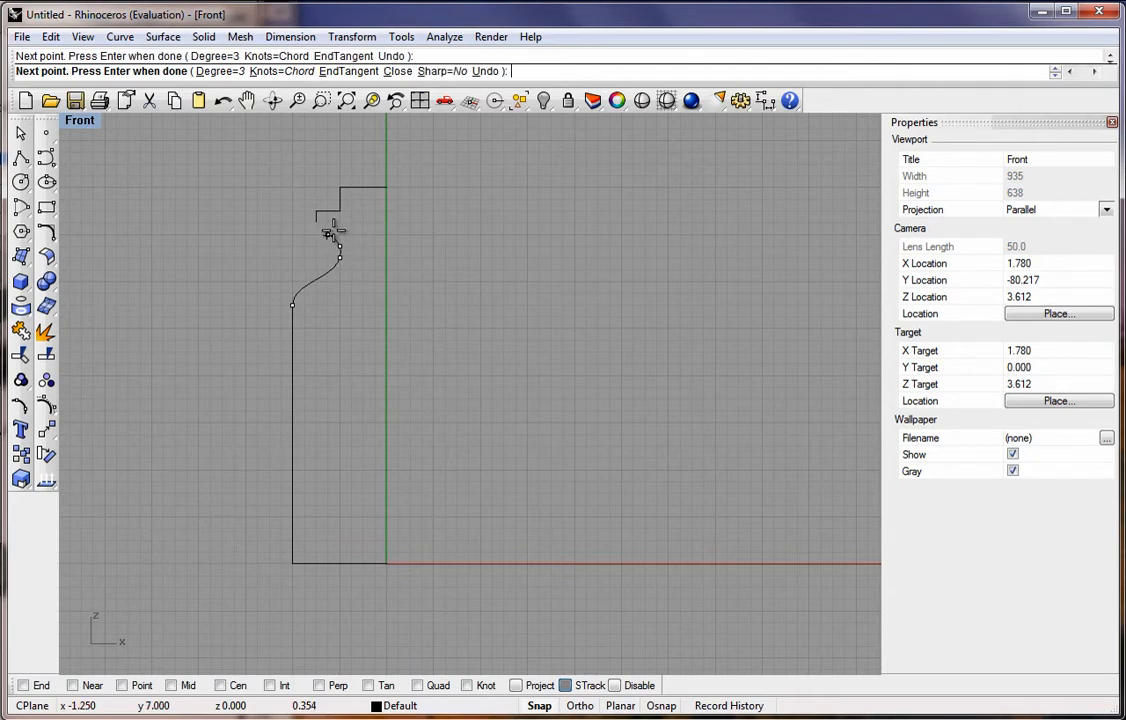
left_click(327, 234)
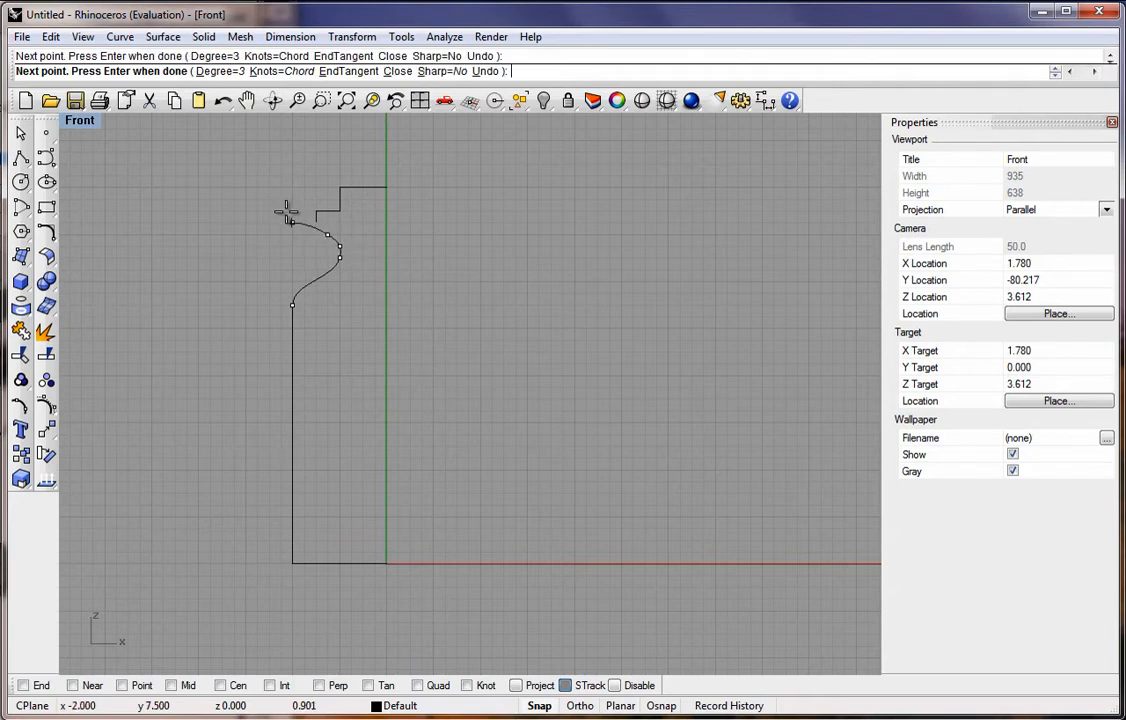
left_click(352, 72)
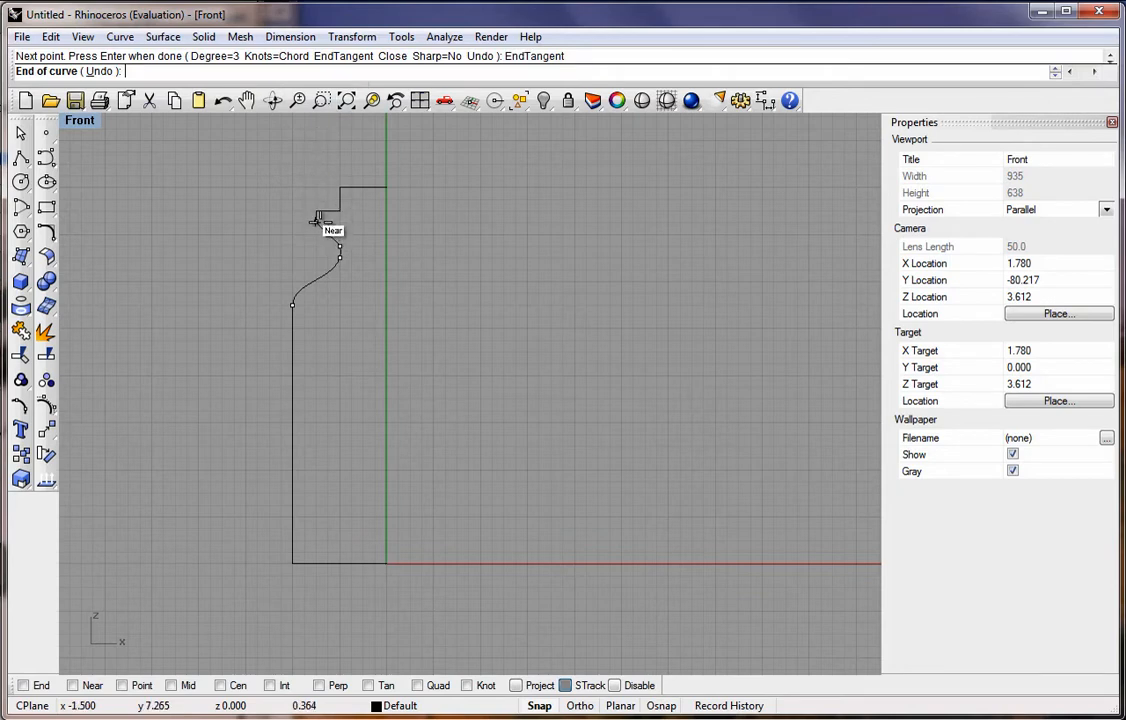
left_click(317, 219)
left_click(315, 172)
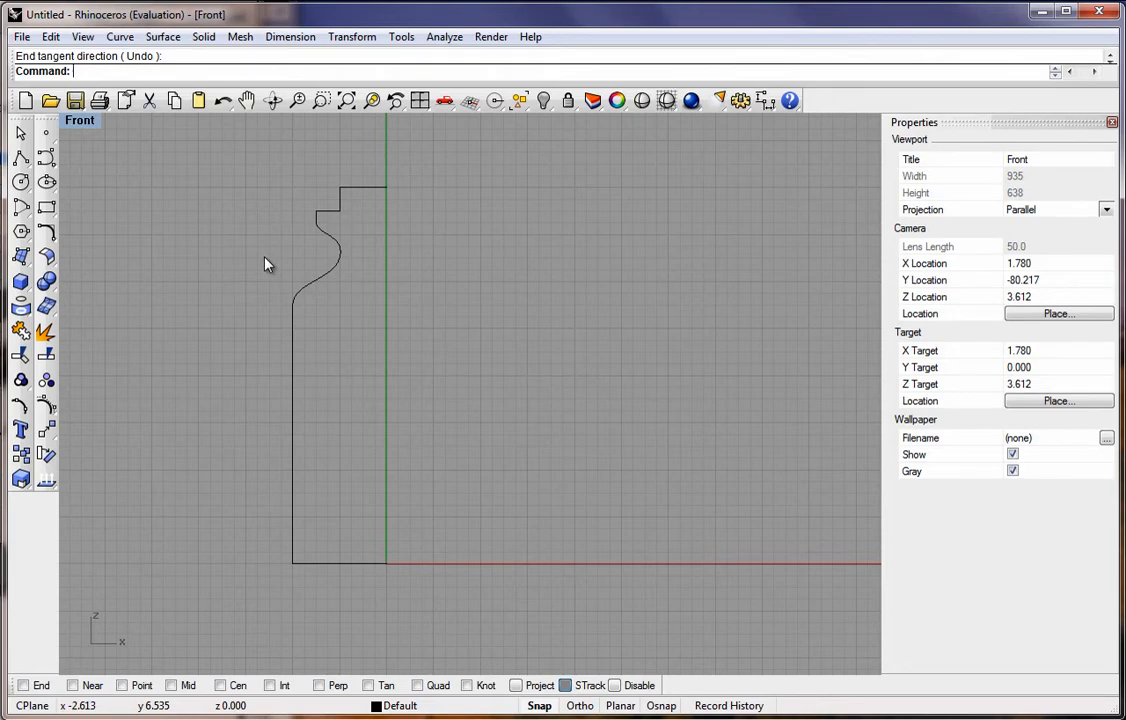
Fillet the corner between the bottle's base line and its vertical side with a radius of 0.25
left_click(47, 233)
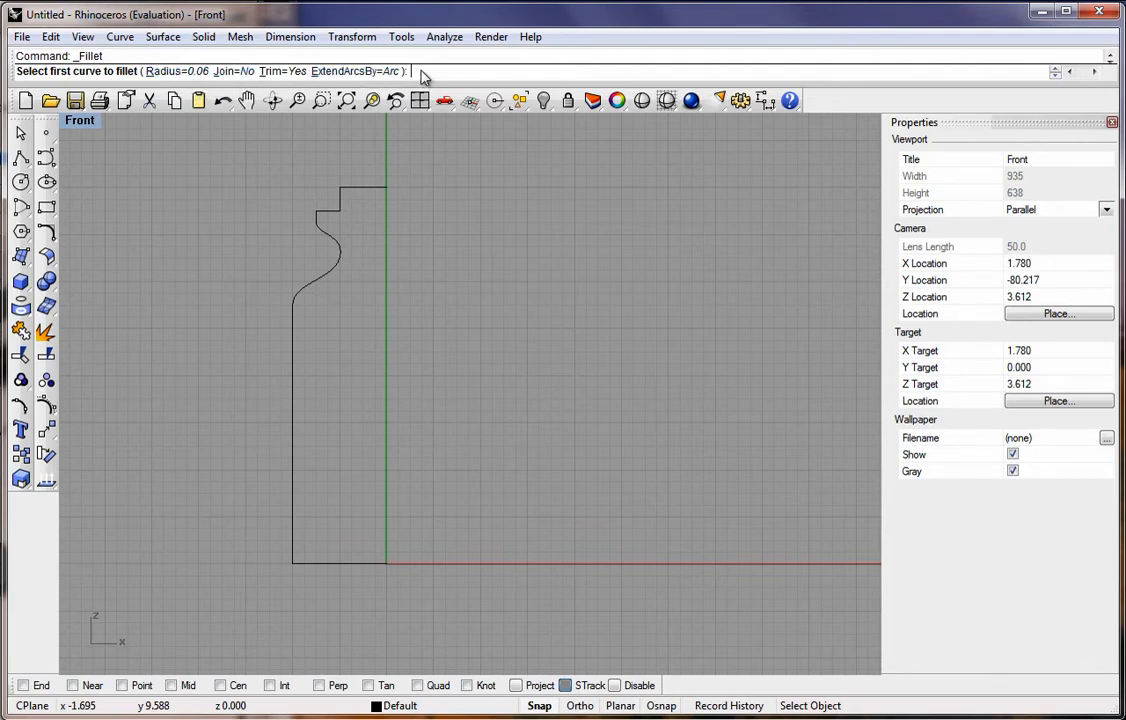
type(".25")
key("Return")
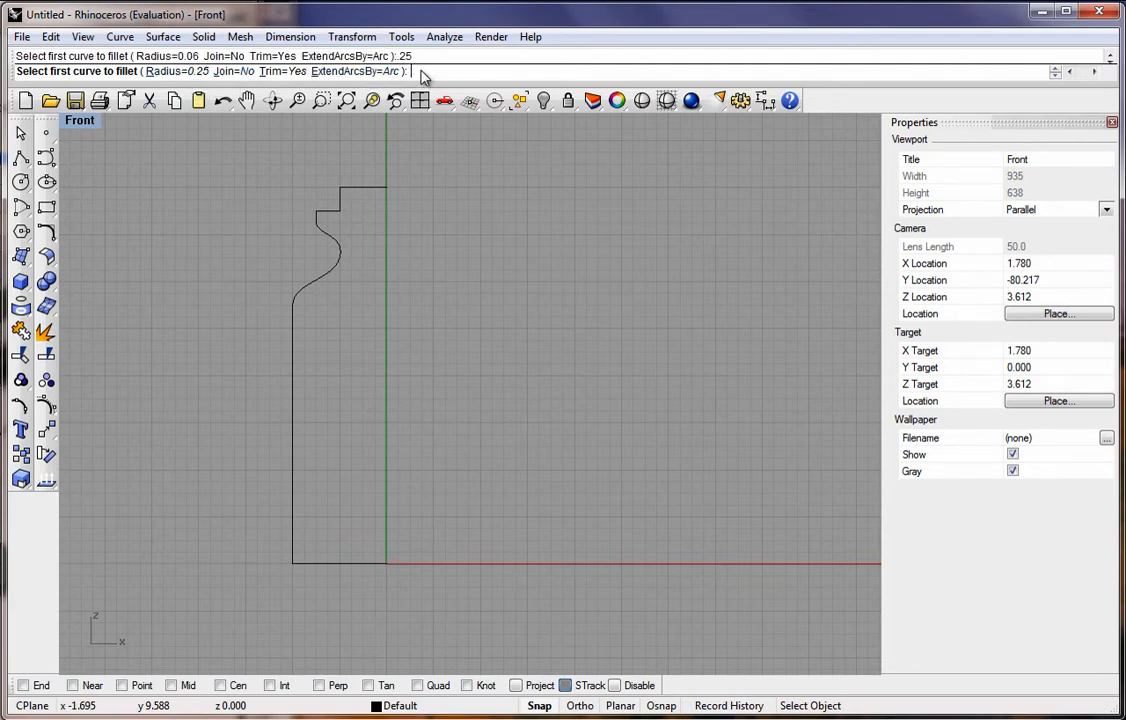
left_click(313, 571)
left_click(294, 553)
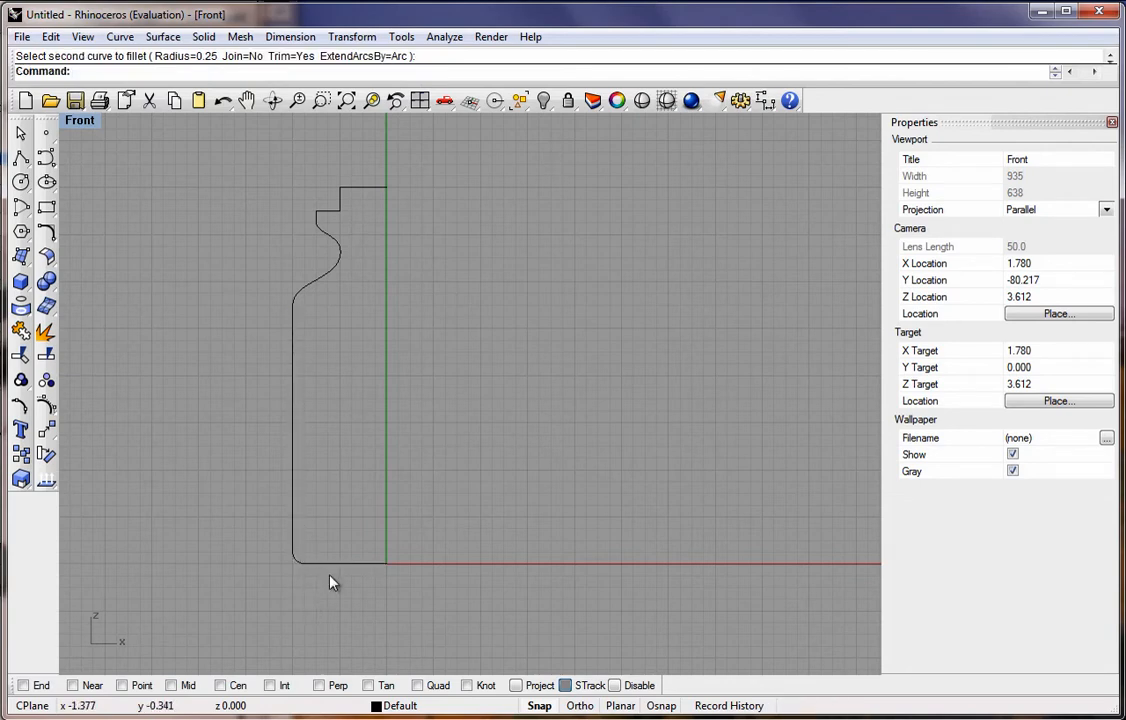
Draw four circles of radius 0.25 centred on the vertical side line at heights 2, 3, 4 and 5
left_click(21, 181)
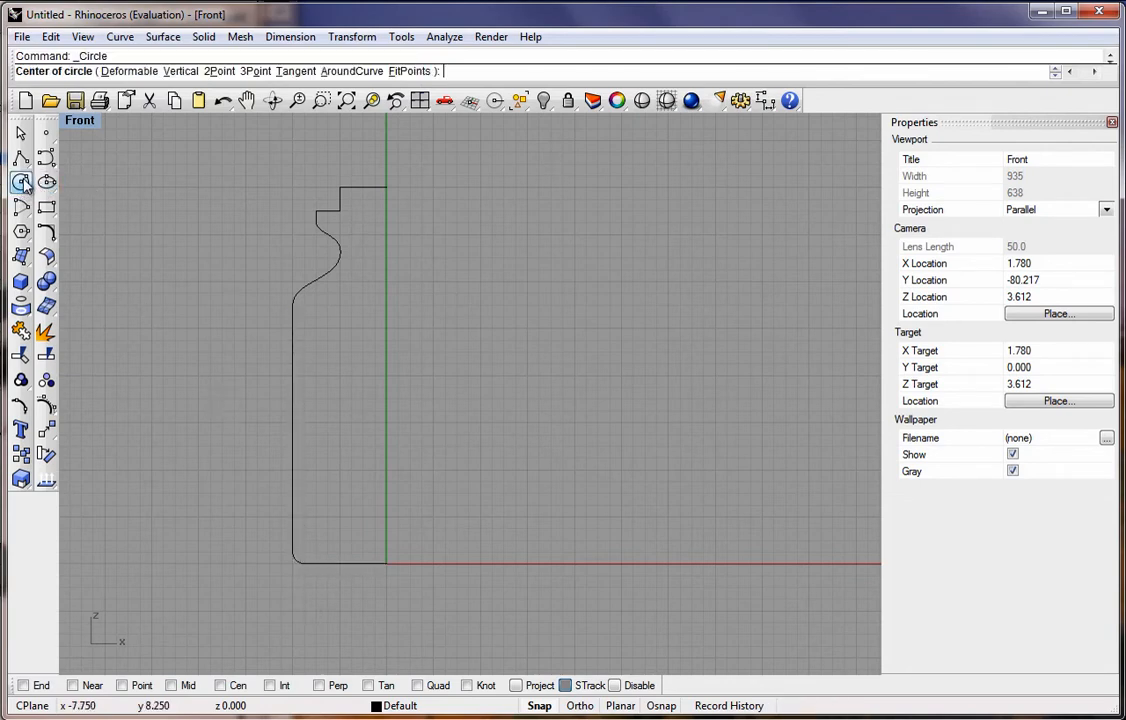
left_click(293, 468)
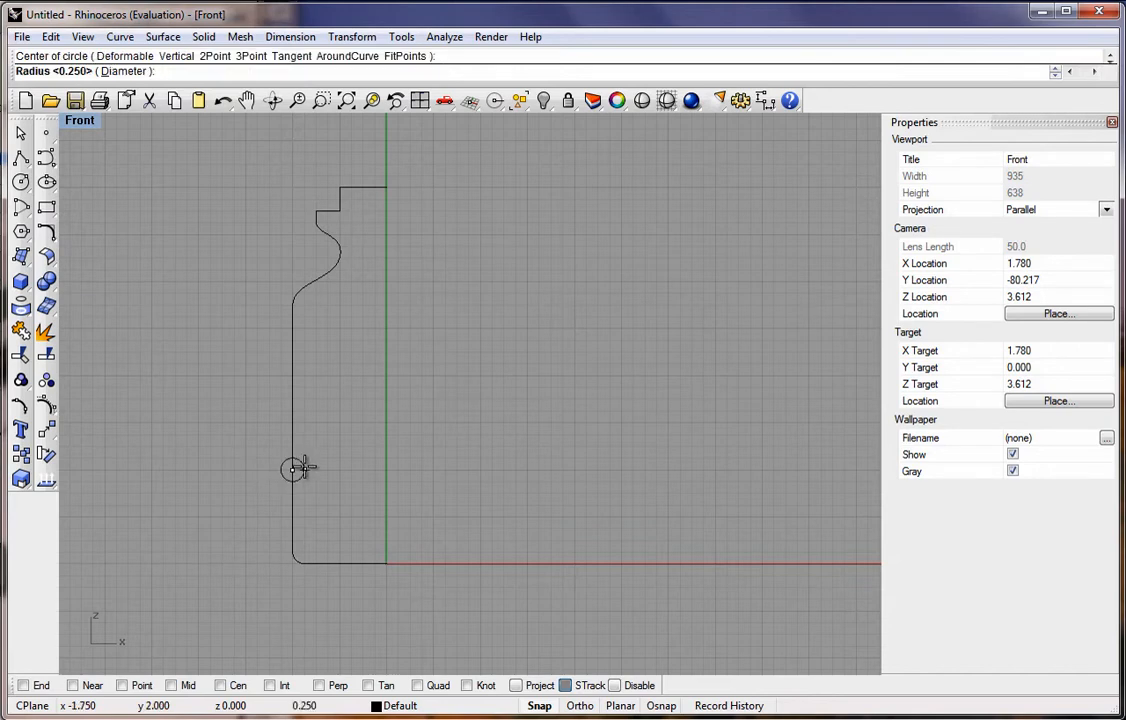
left_click(303, 467)
key("Return")
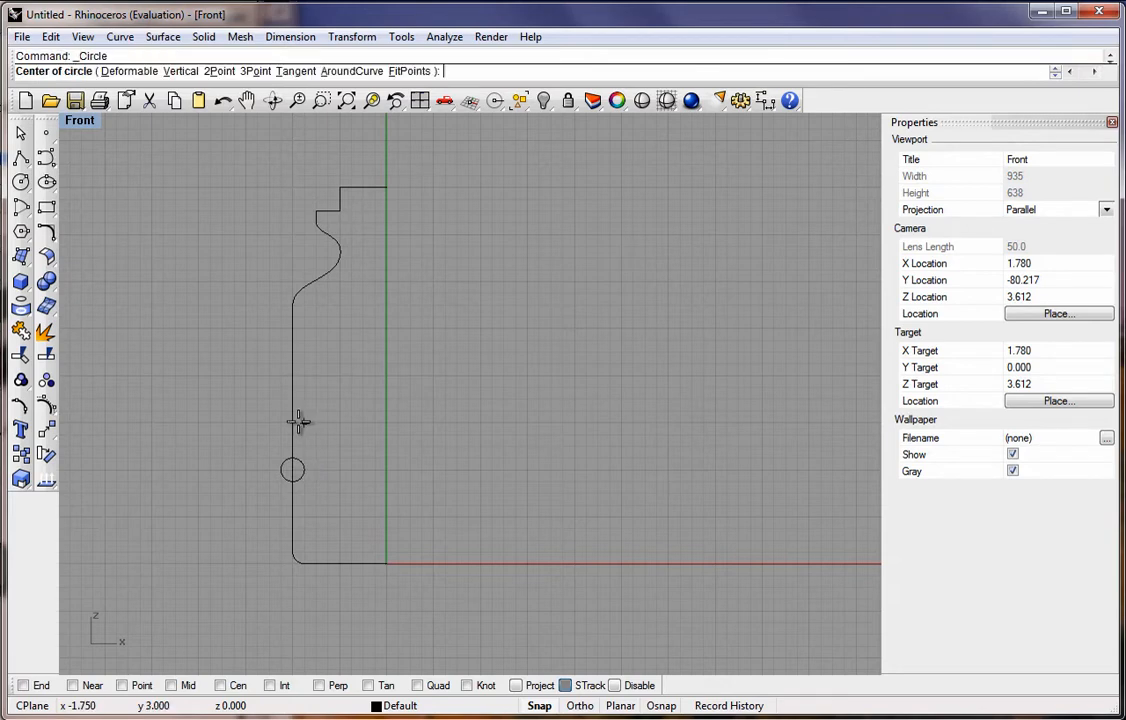
left_click(295, 422)
key("Return")
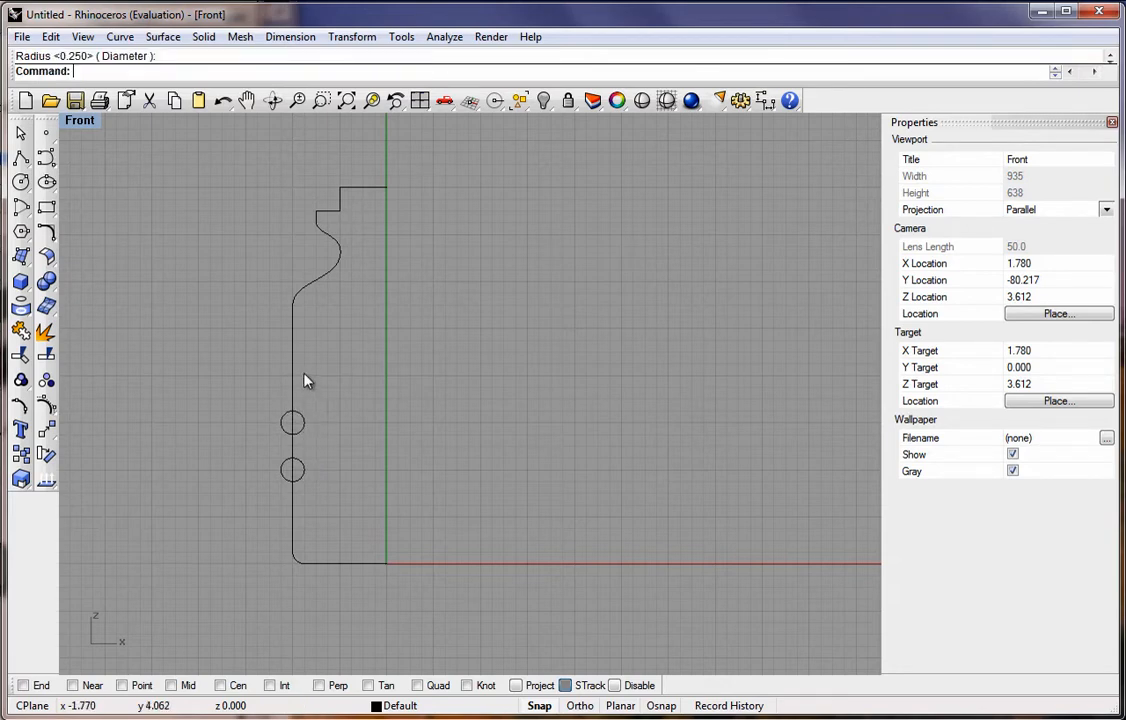
key("Return")
left_click(292, 376)
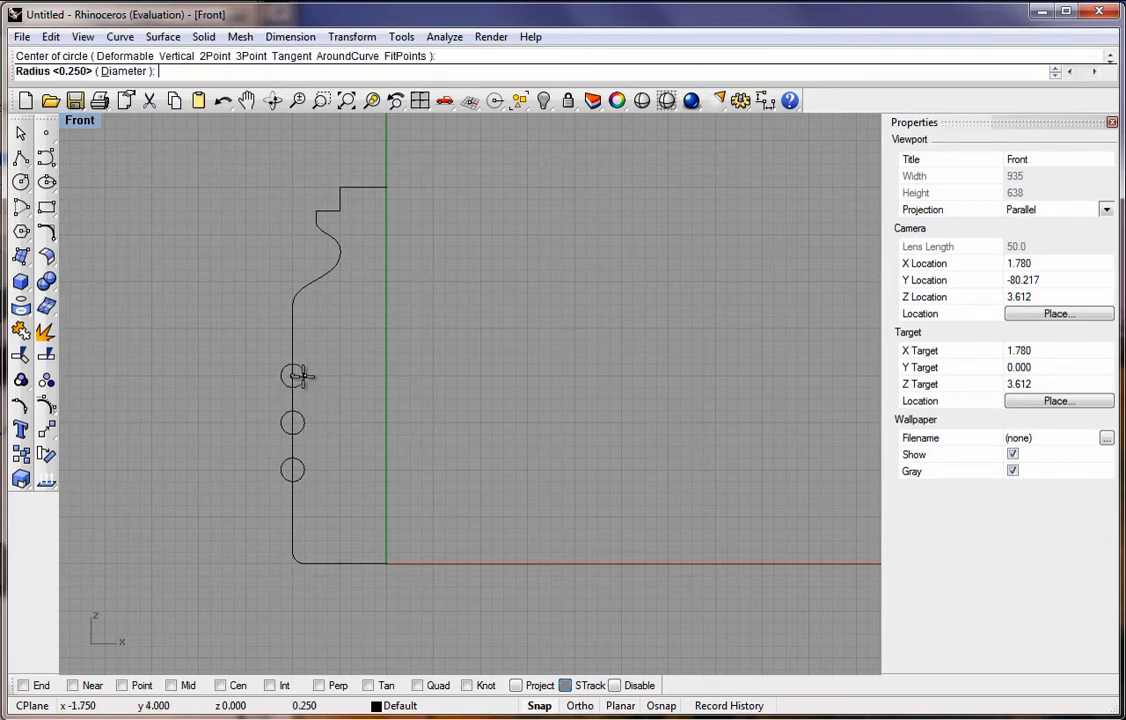
key("Return")
key("Return")
left_click(292, 329)
key("Return")
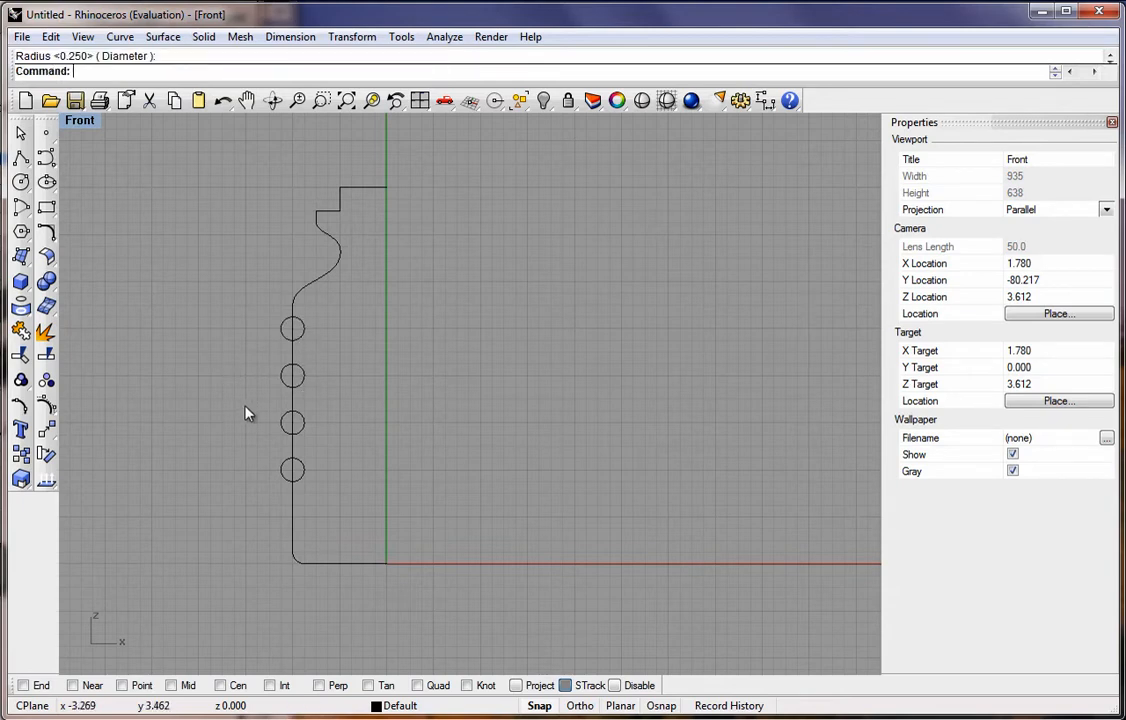
Trim away the outer halves of the four circles, using the vertical side line as the cutting object
left_click(28, 357)
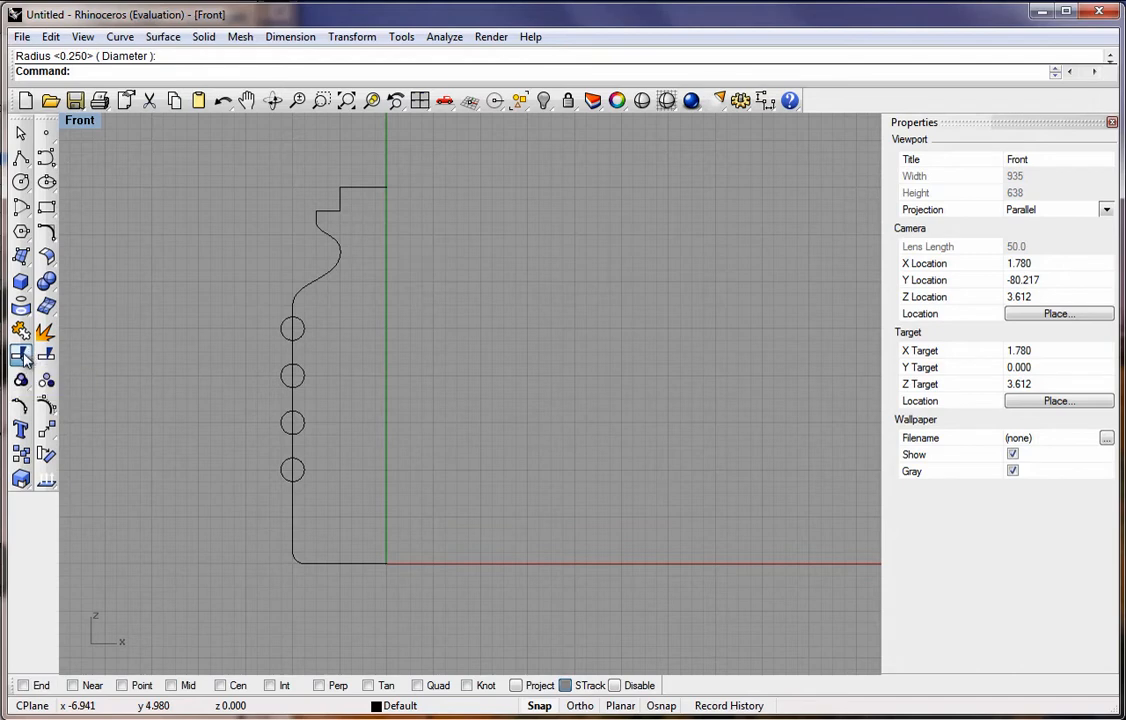
left_click(292, 402)
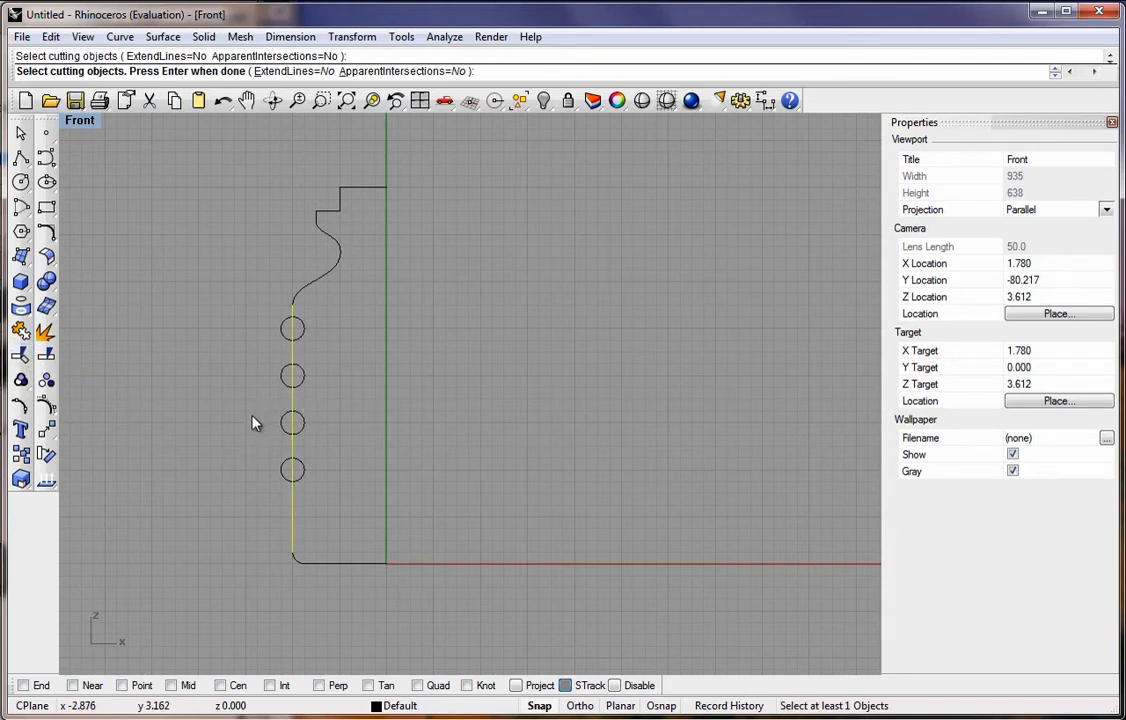
key("Return")
left_click(281, 476)
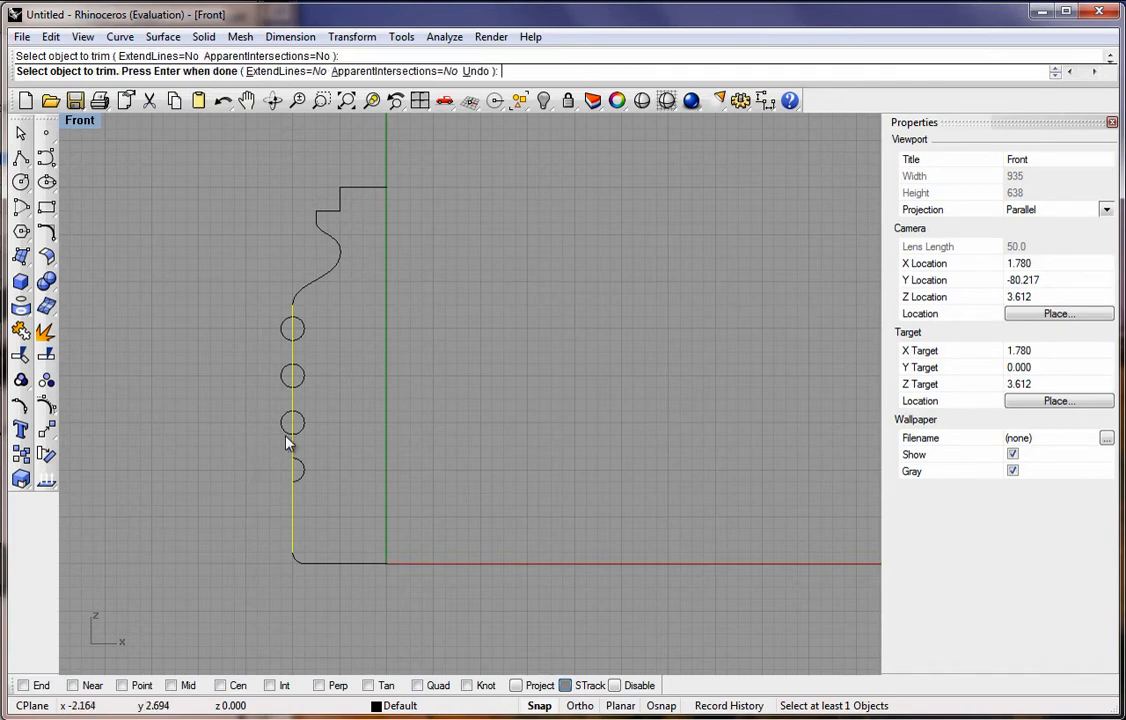
left_click(282, 425)
left_click(282, 335)
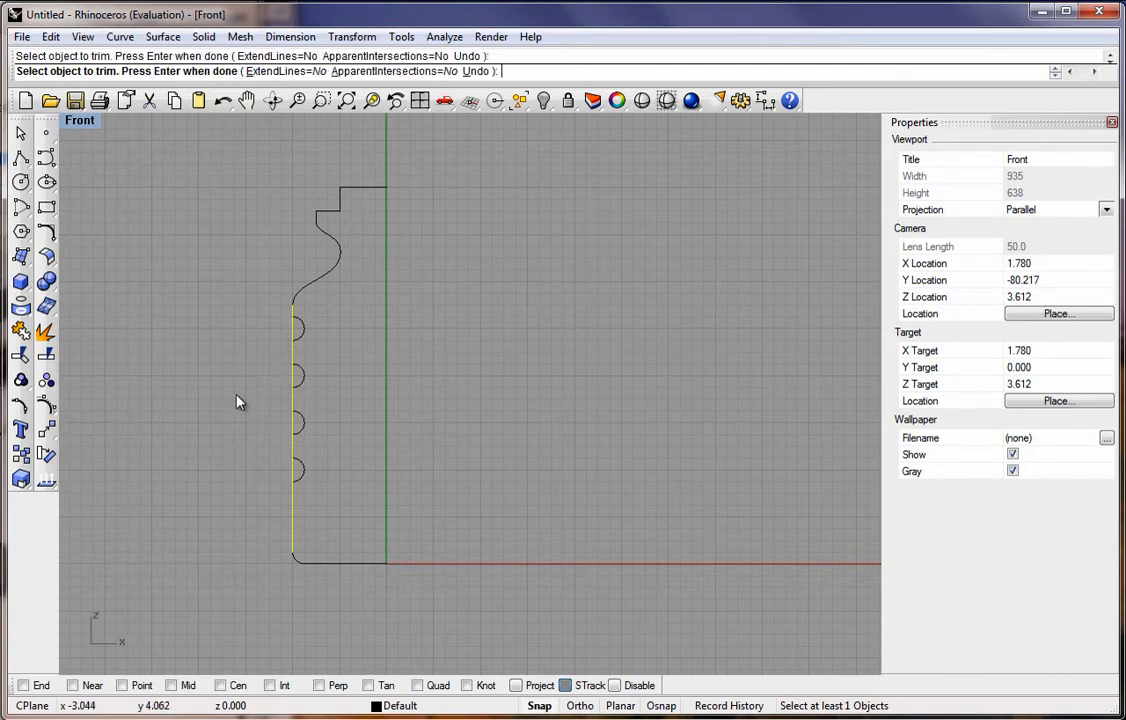
key("Return")
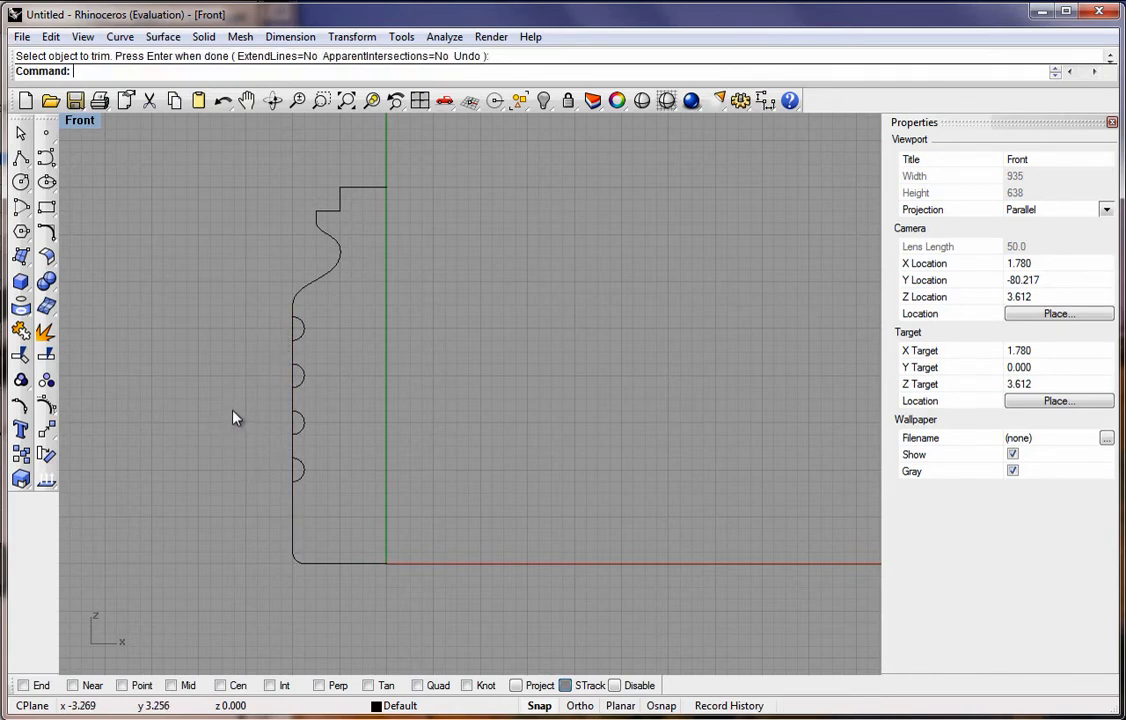
Trim the side line's segments inside the four grooves, using the four half-circle arcs as cutting objects
key("Return")
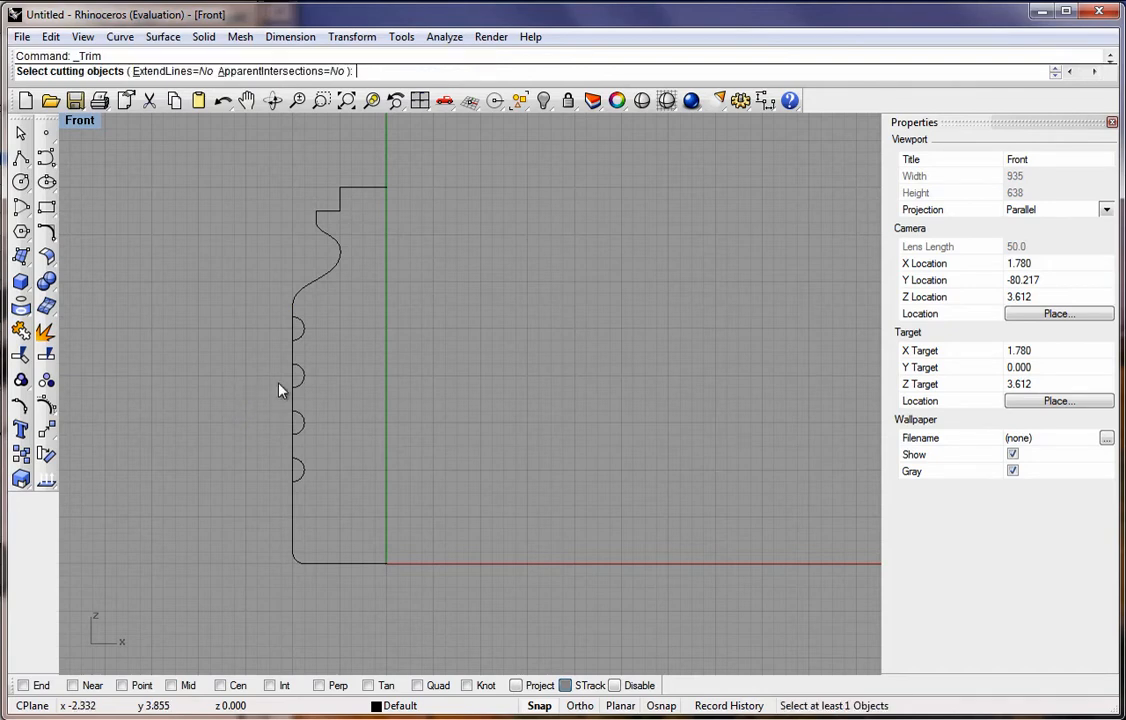
left_click(299, 342)
left_click(303, 371)
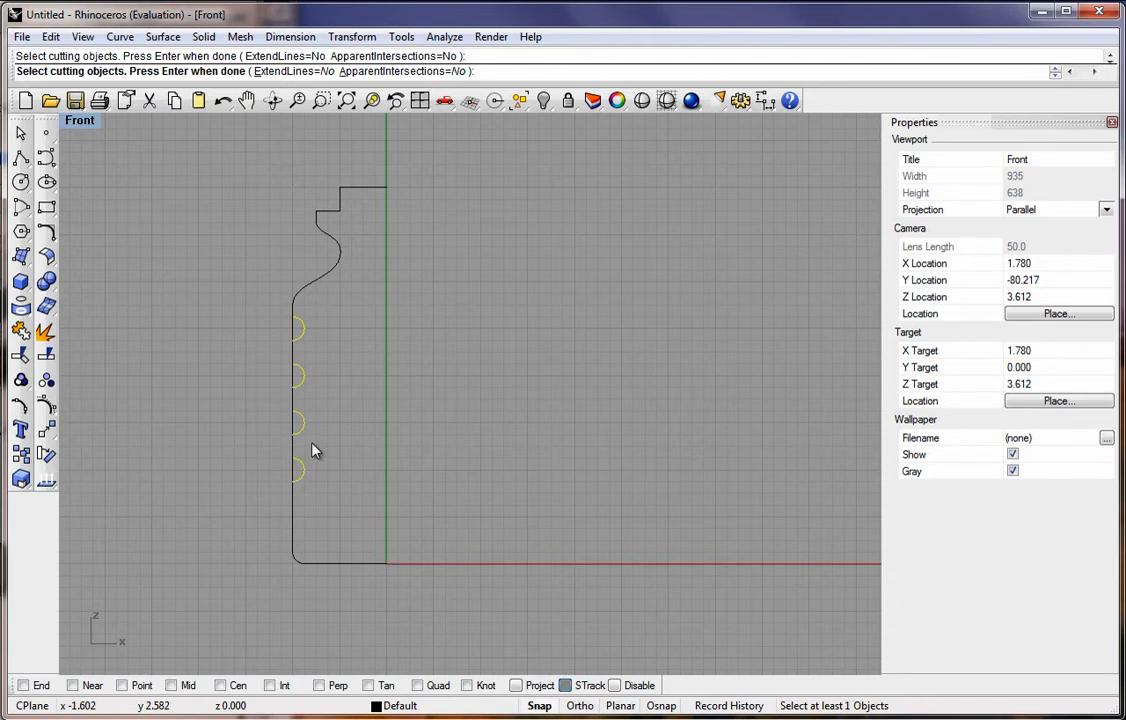
key("Return")
left_click(294, 470)
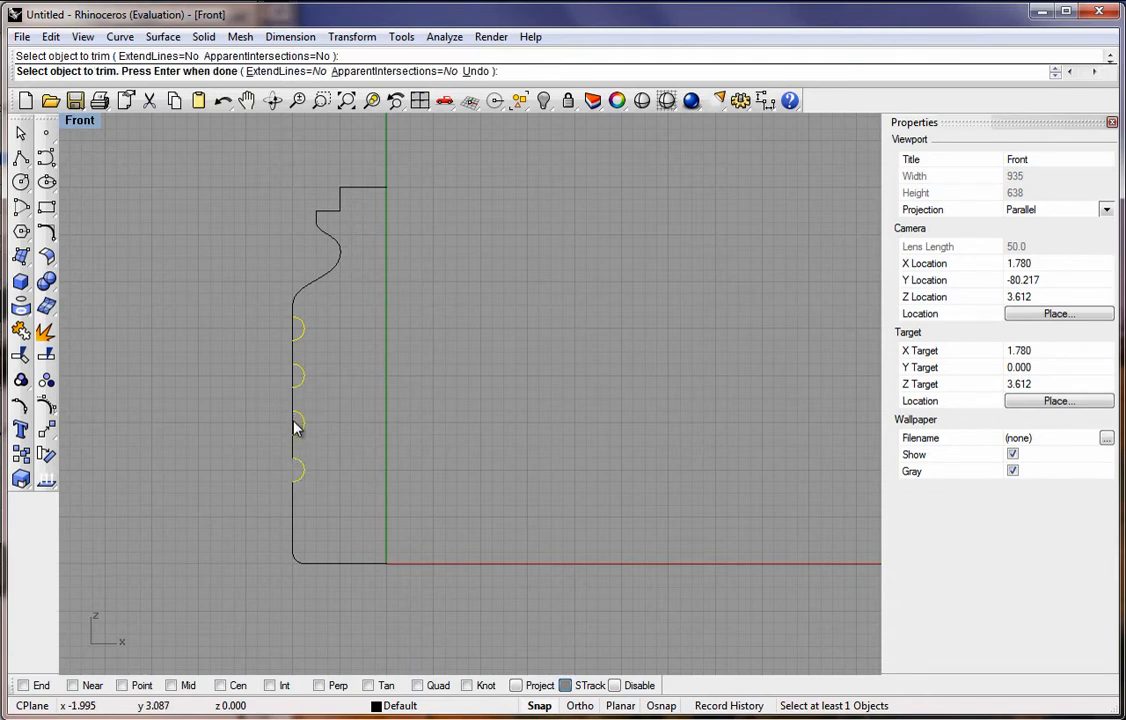
left_click(295, 428)
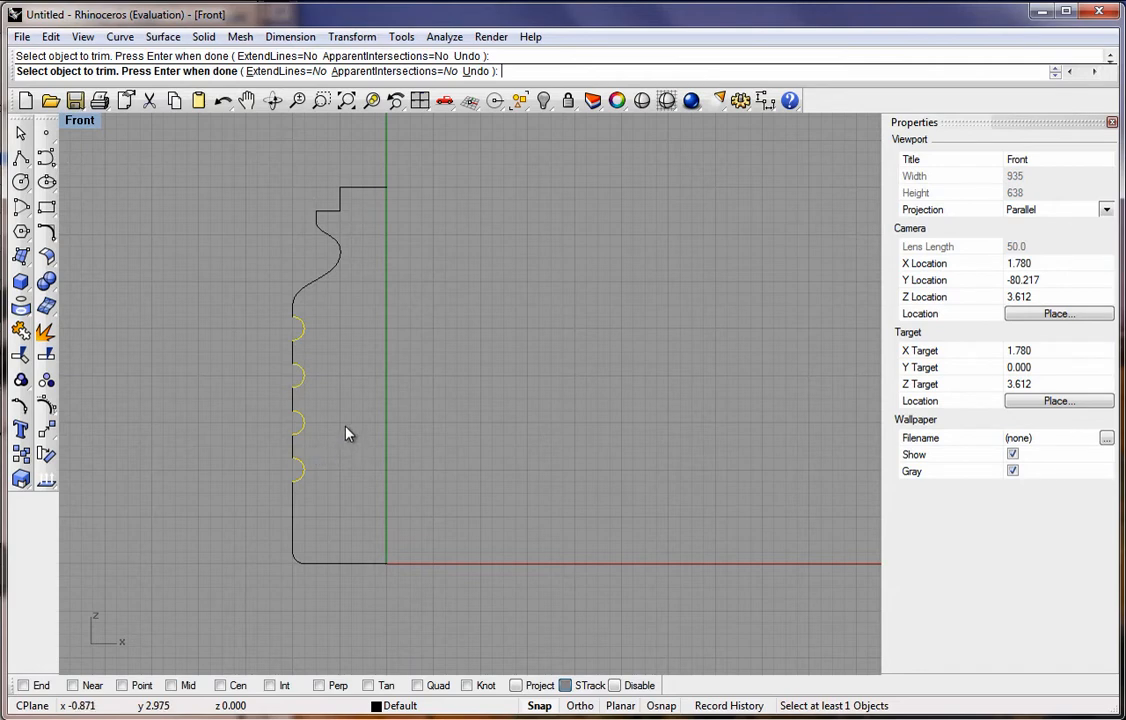
Fillet the upper and lower corners between the topmost groove and the side line with a radius of 0.06
left_click(46, 231)
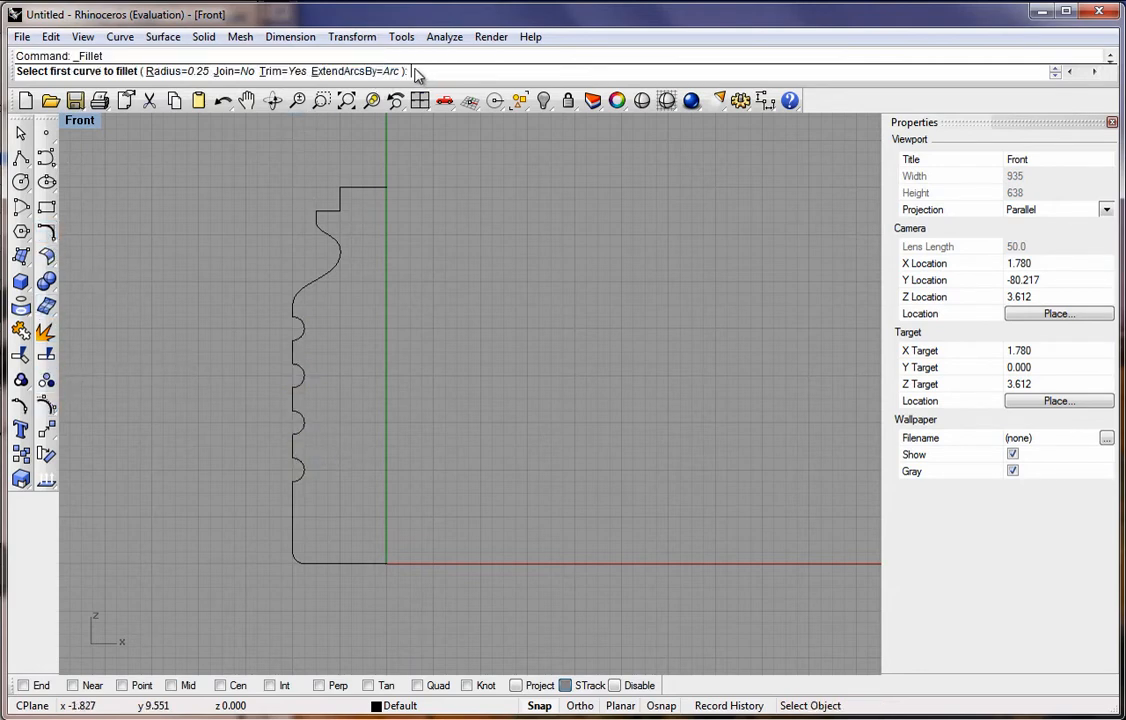
type(".06")
key("Return")
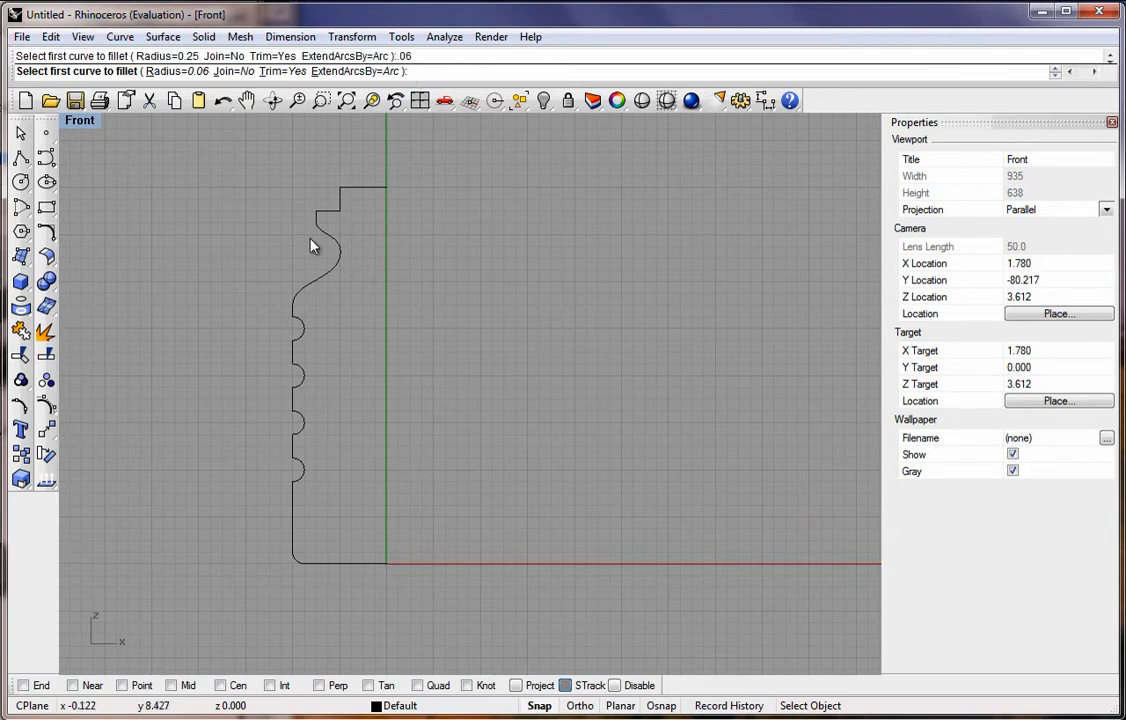
scroll(344, 332, "up", 3)
left_click(277, 318)
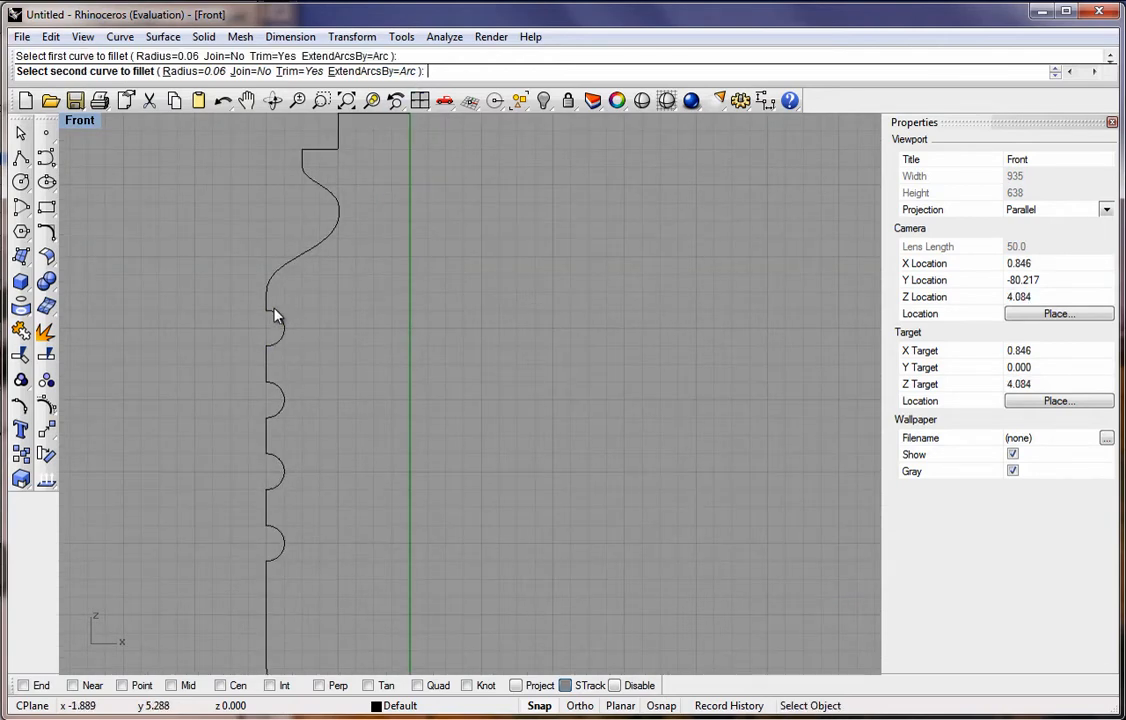
left_click(281, 333)
key("Return")
left_click(269, 359)
left_click(281, 353)
right_click_drag(292, 379, 288, 383)
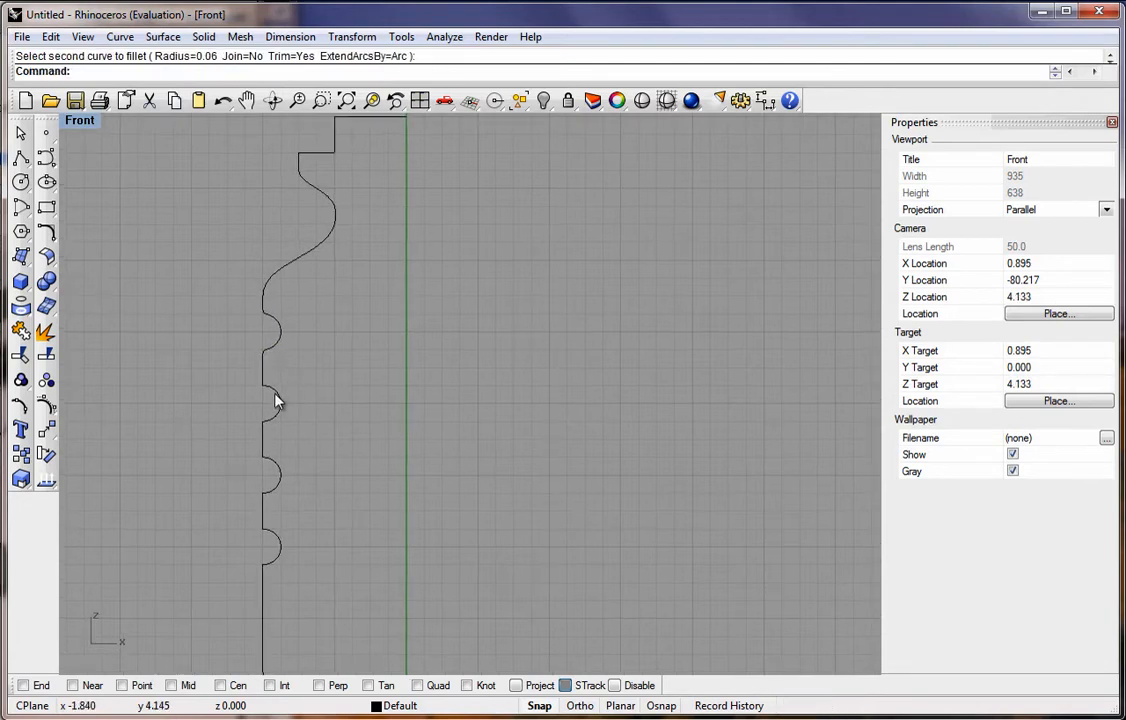
Fillet both corners of the second groove from the top with a radius of 0.06
left_click(274, 389)
left_click(264, 380)
key("Return")
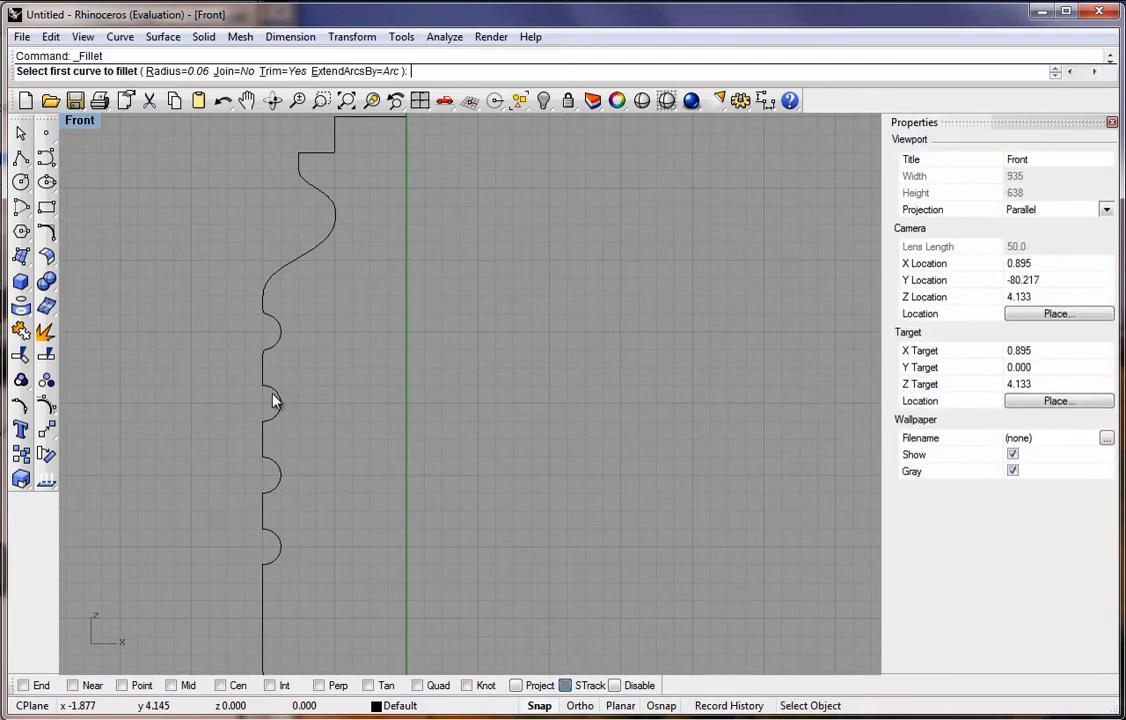
left_click(271, 387)
left_click(285, 390)
key("Return")
left_click(264, 432)
left_click(273, 424)
Fillet both corners of the third groove from the top with a radius of 0.06
key("Return")
left_click(268, 456)
left_click(283, 476)
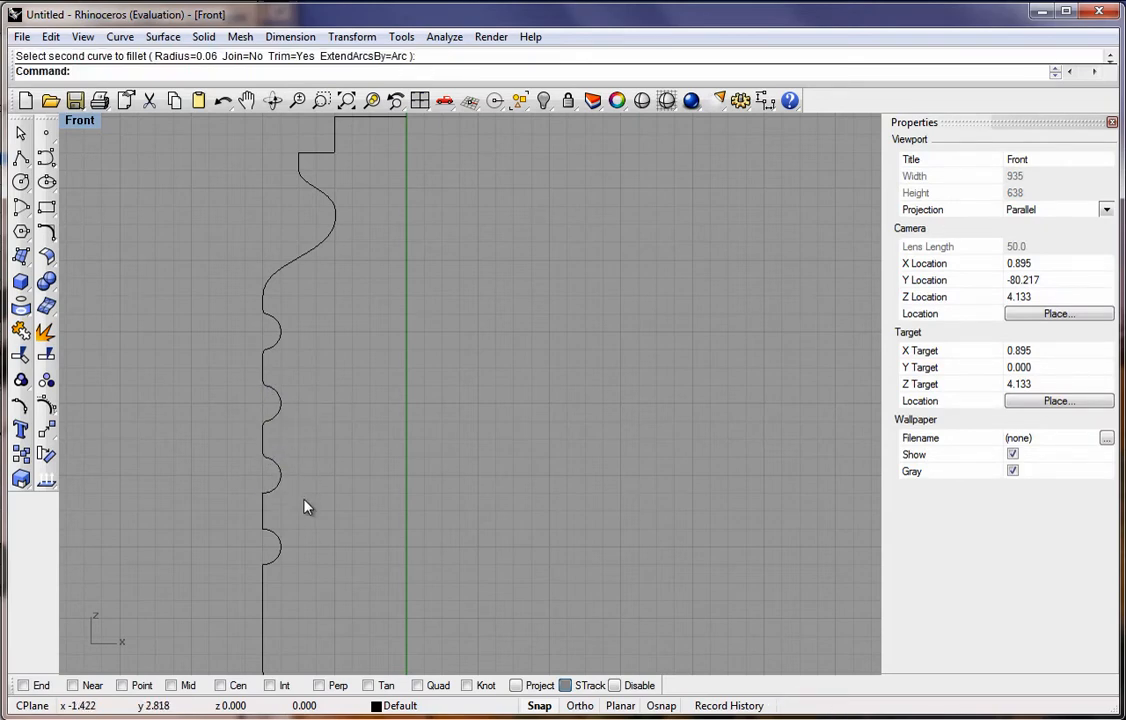
key("Return")
left_click(266, 505)
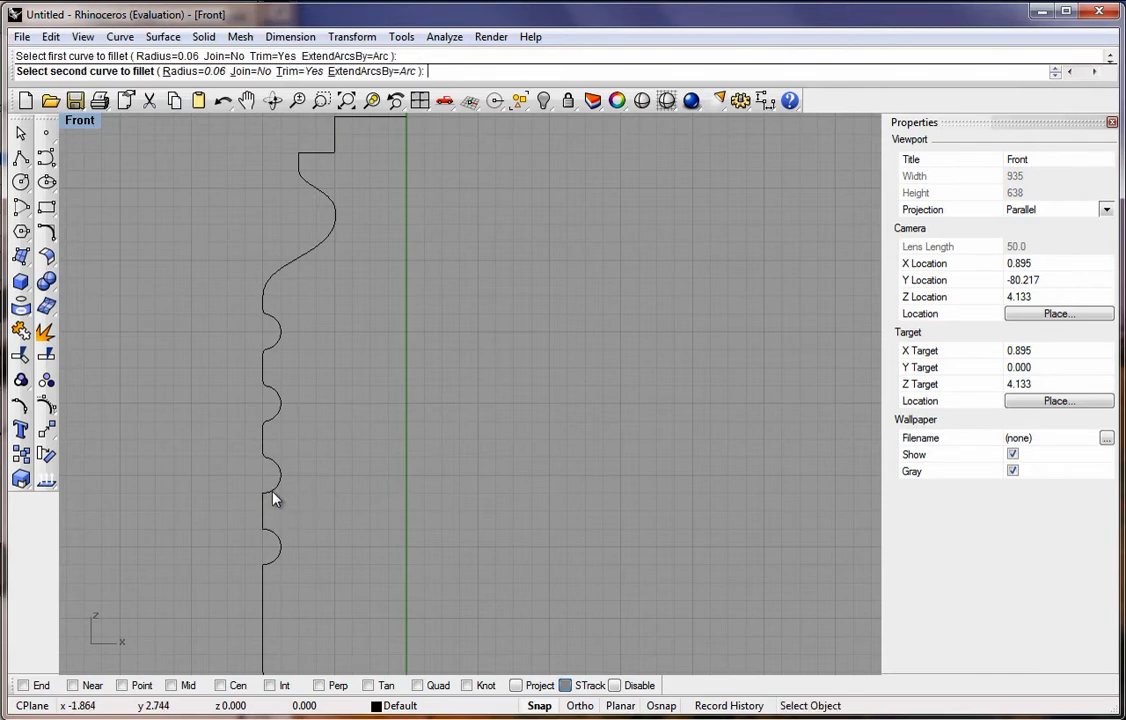
left_click(281, 538)
Fillet both corners where the lowest groove meets the side line with a radius of 0.06
key("Return")
left_click(264, 523)
left_click(286, 541)
key("Return")
left_click(278, 565)
left_click(264, 583)
scroll(347, 508, "up", 3)
scroll(344, 440, "down", 3)
scroll(350, 430, "down", 2)
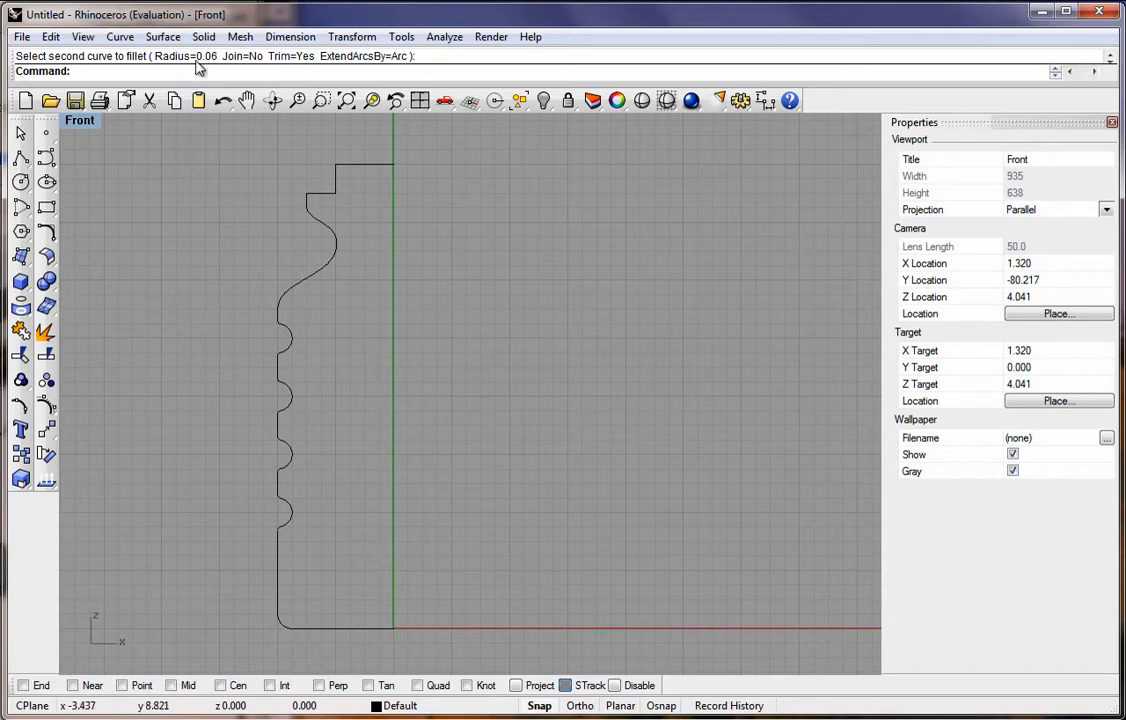
Revolve all profile curves a full circle around the vertical axis from (0, 0) to (0, 8)
left_click(160, 37)
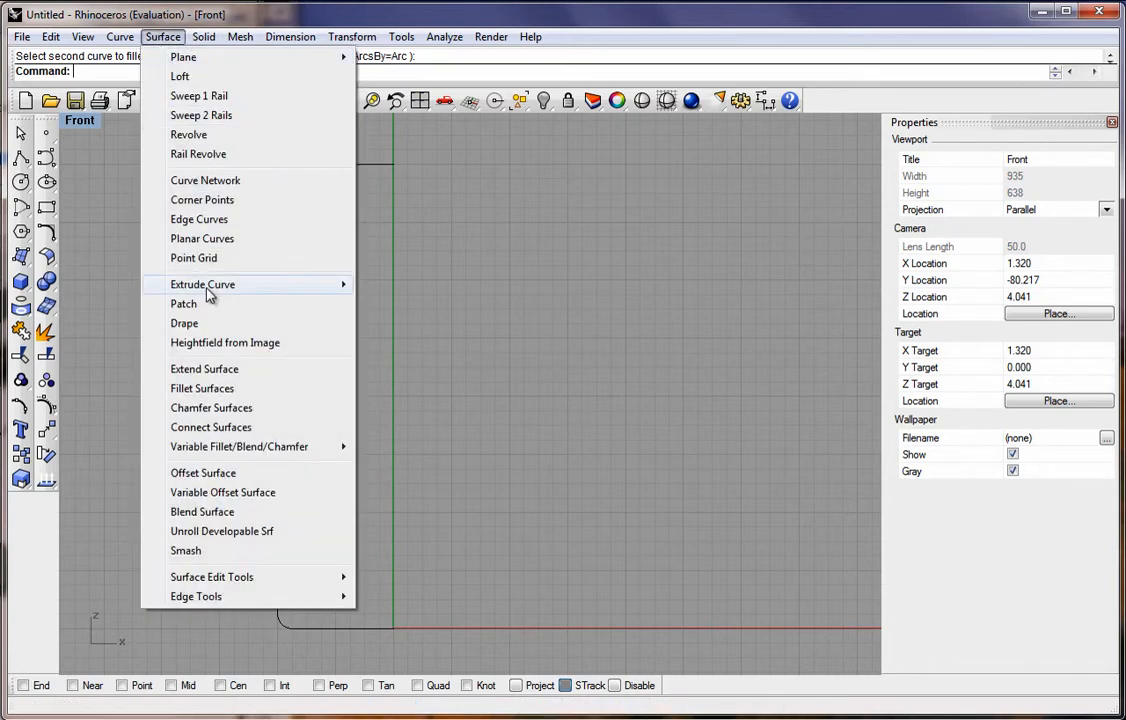
left_click(207, 135)
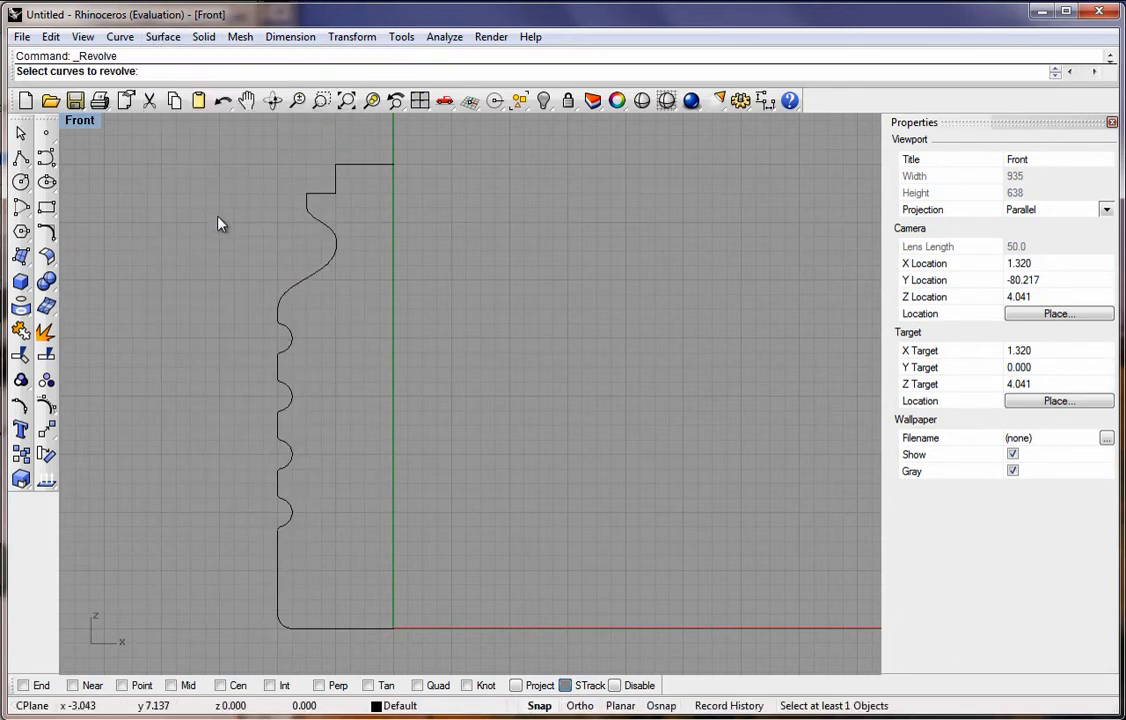
left_click_drag(196, 137, 454, 650)
key("Return")
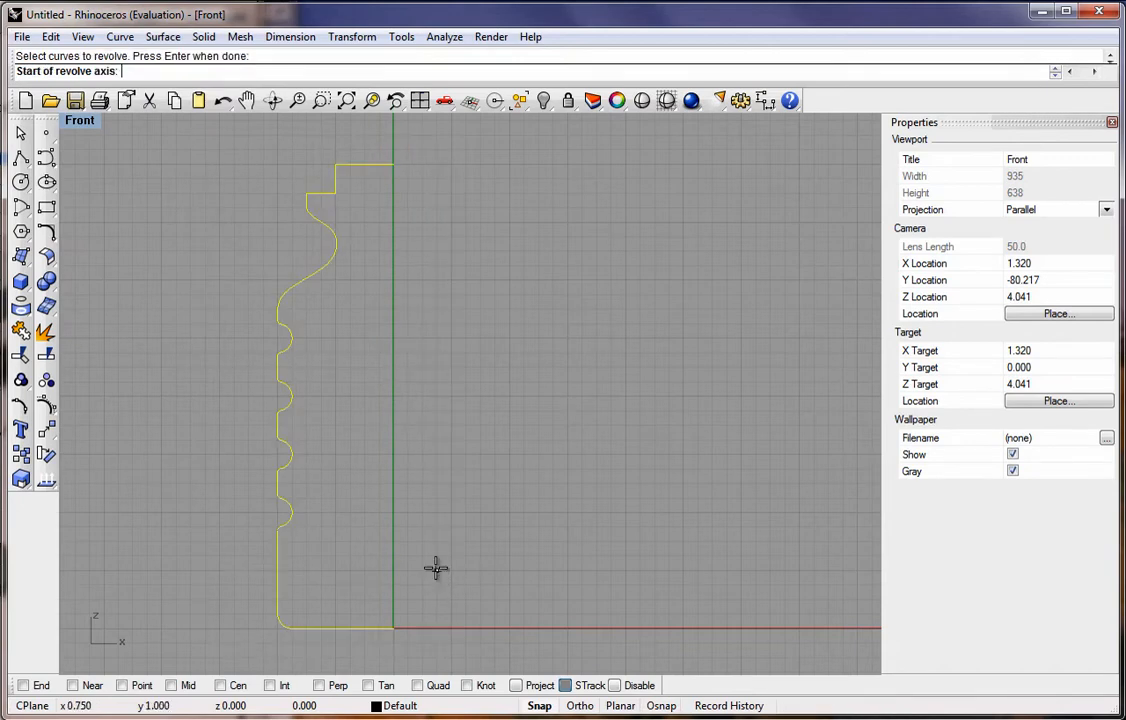
left_click(396, 627)
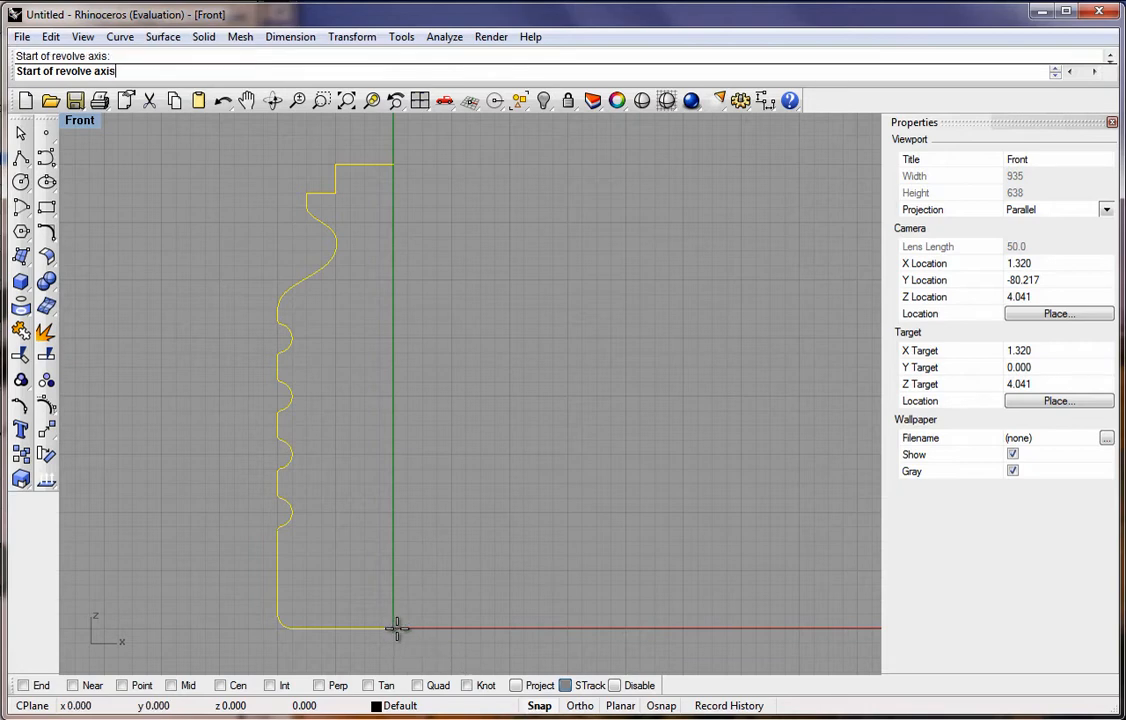
left_click(396, 627)
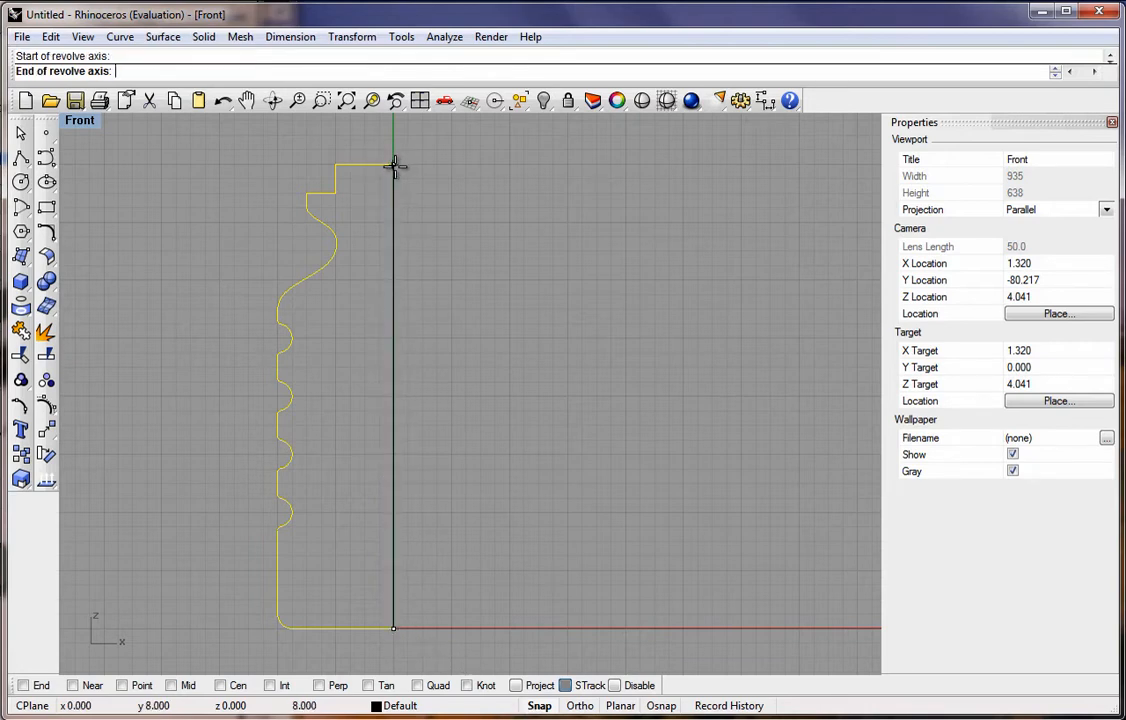
left_click(395, 166)
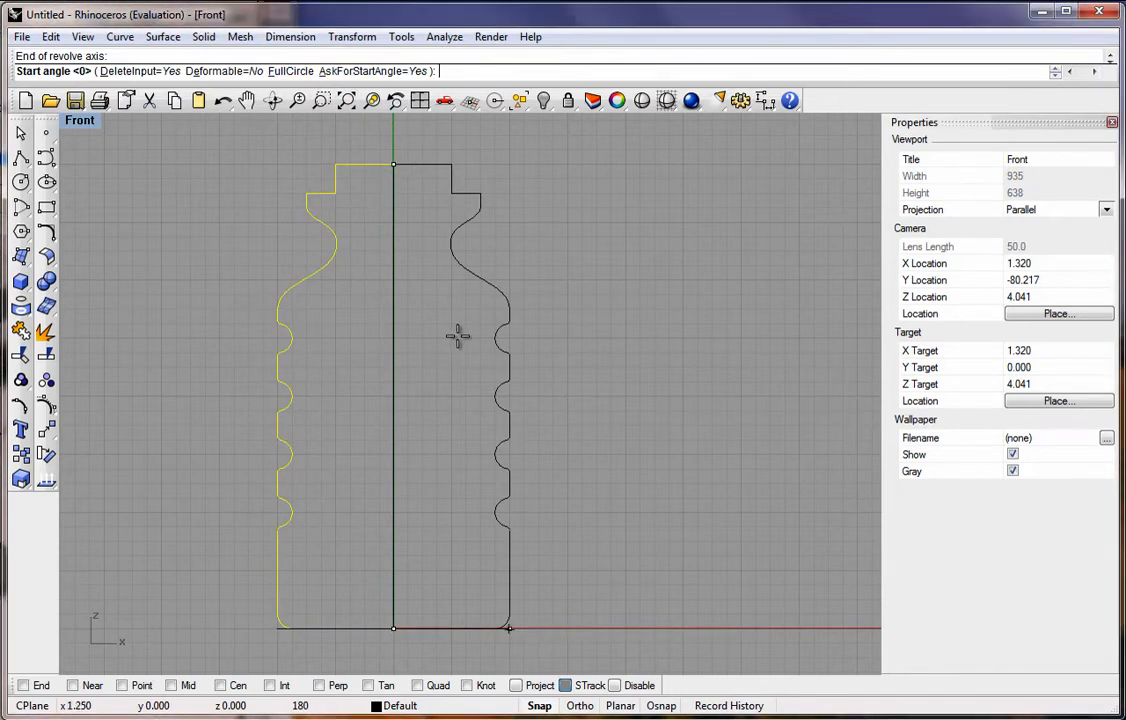
left_click(290, 71)
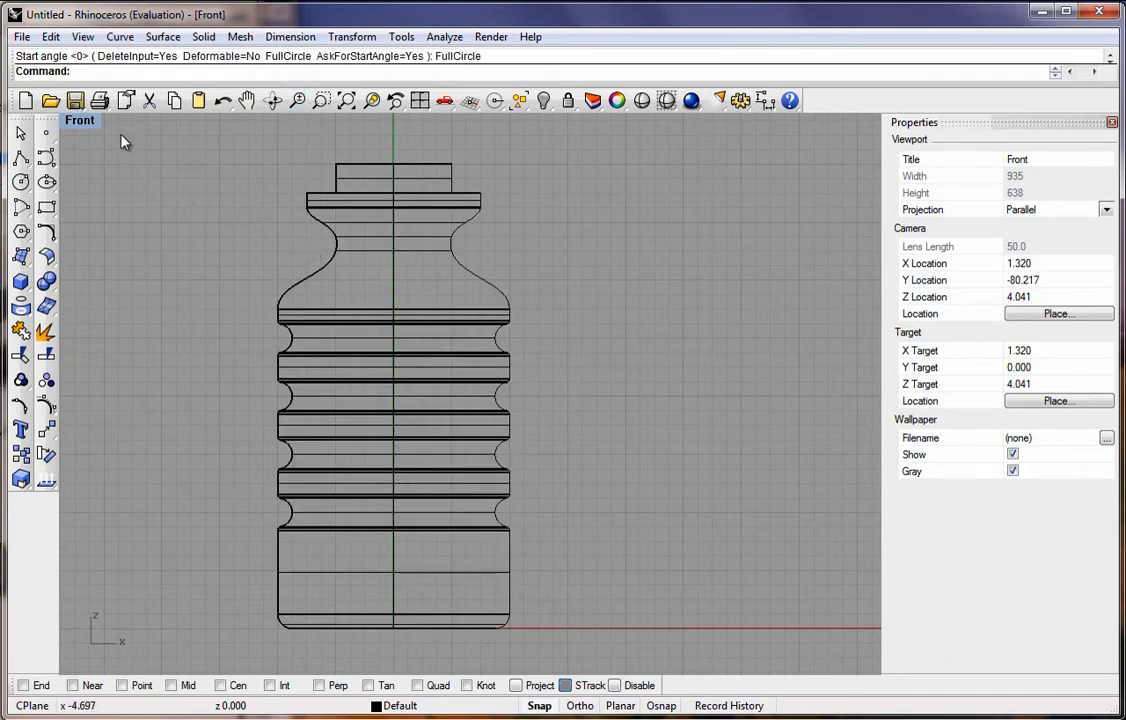
Return to the four-view layout and examine the shaded bottle from several sides in the Perspective view
double_click(80, 121)
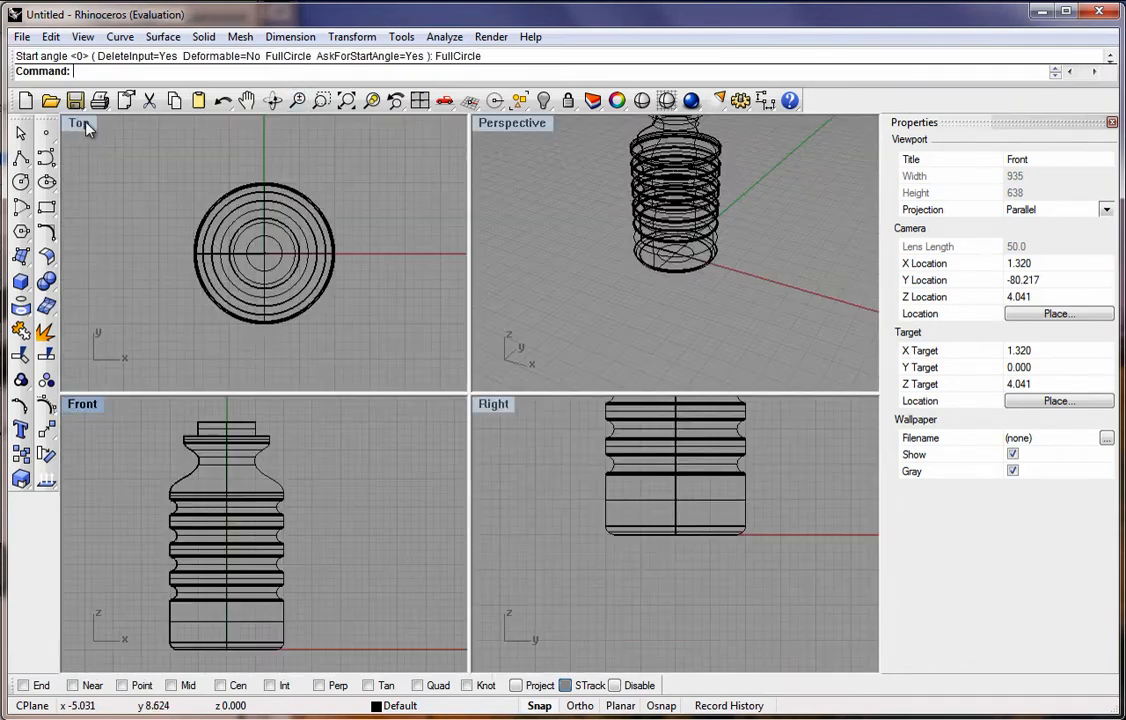
left_click(636, 280)
scroll(636, 280, "down", 3)
scroll(660, 200, "up", 3)
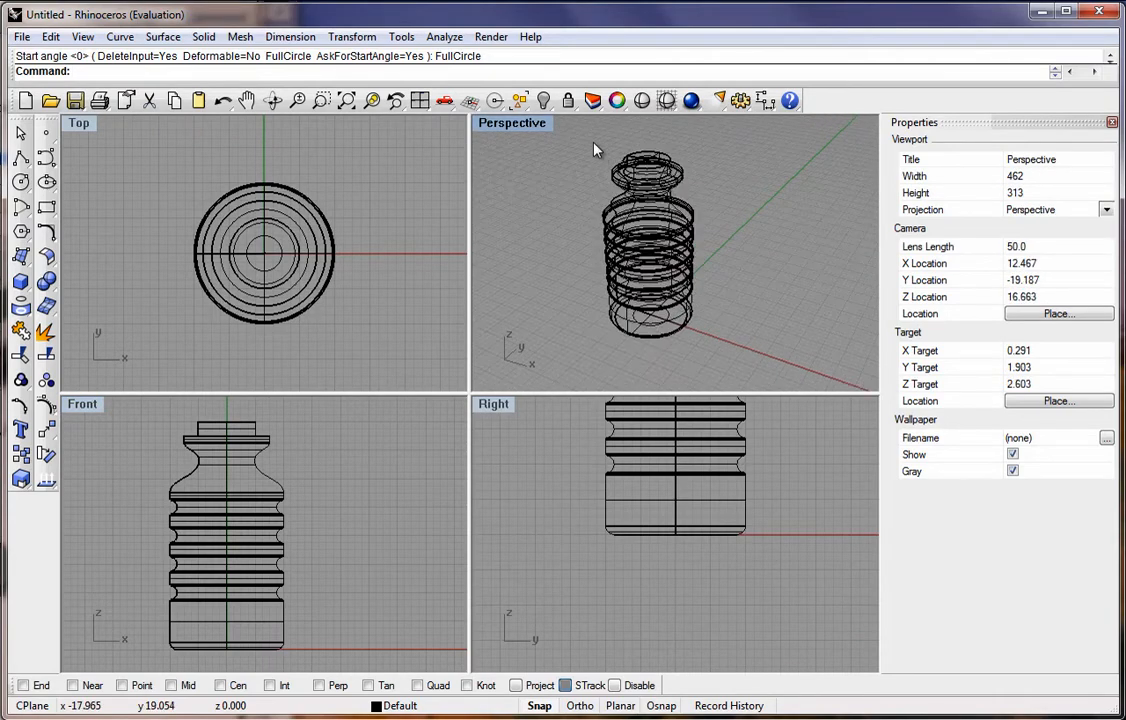
left_click(640, 102)
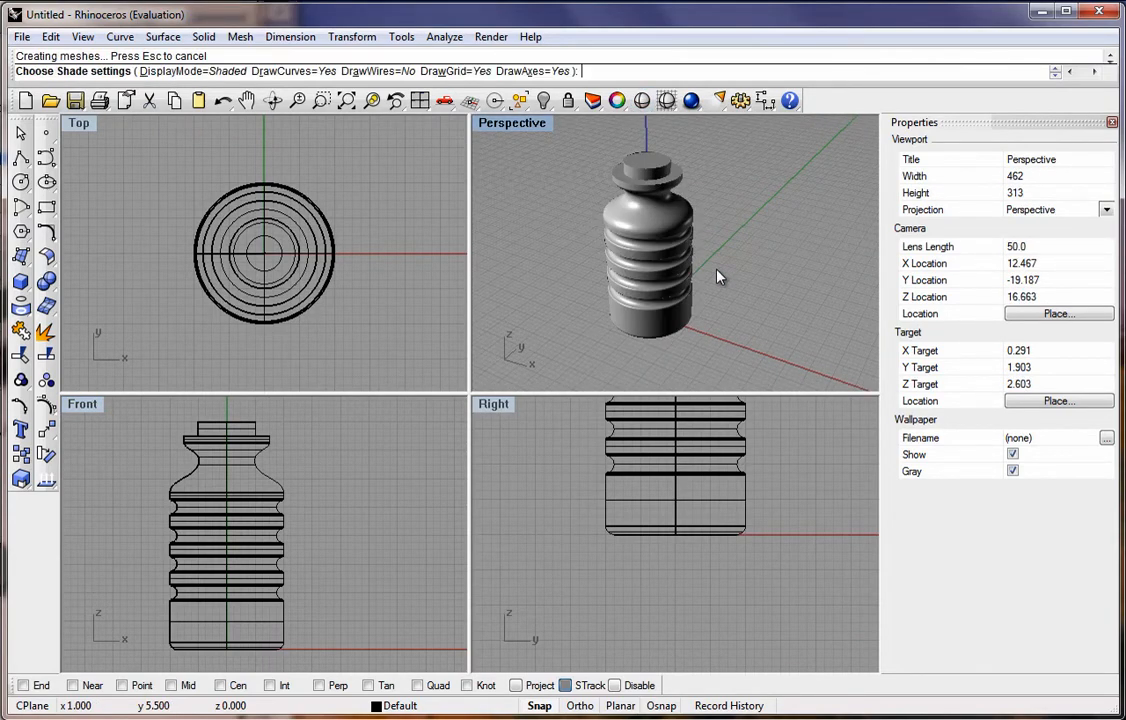
mouse_move(718, 277)
right_mouse_down()
mouse_move(660, 200)
mouse_move(583, 281)
mouse_move(545, 185)
right_mouse_up()
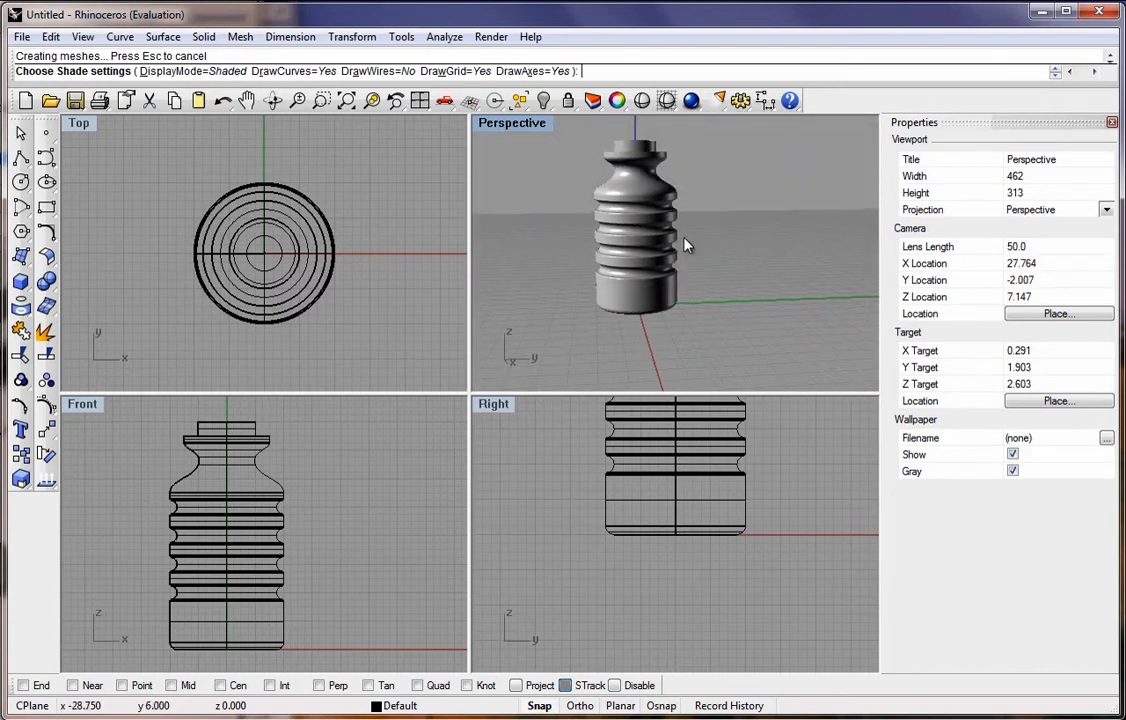
mouse_move(686, 245)
right_mouse_down()
mouse_move(672, 120)
mouse_move(731, 385)
mouse_move(688, 261)
mouse_move(696, 229)
mouse_move(681, 143)
right_mouse_up()
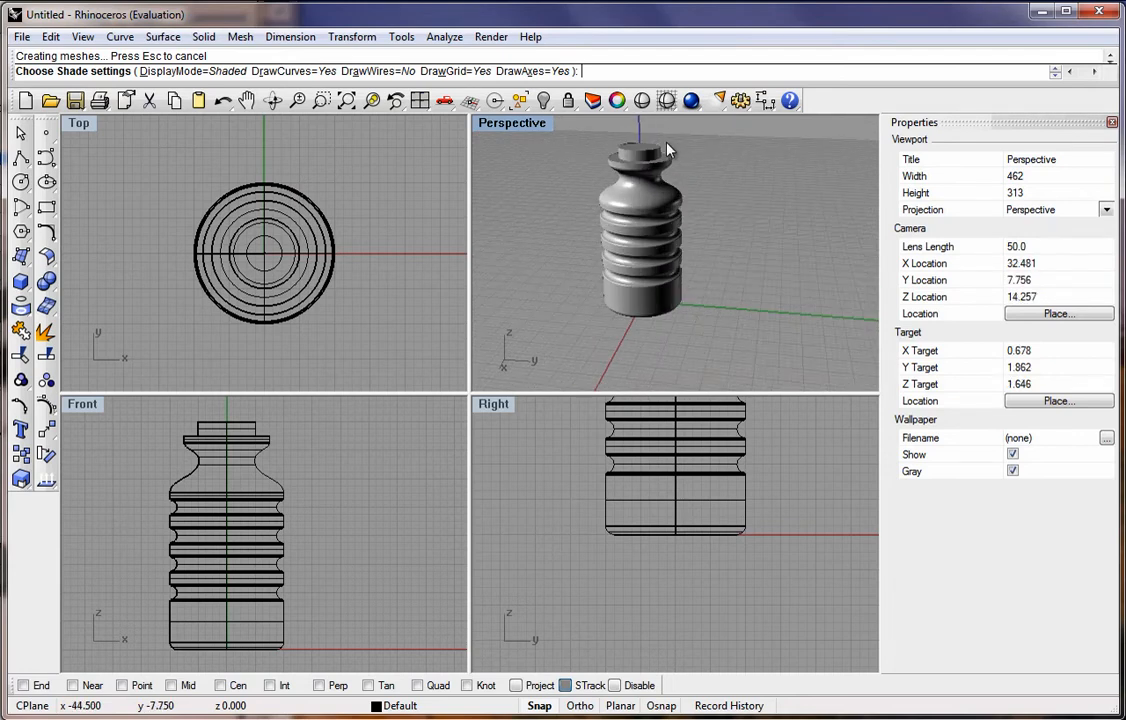
scroll(662, 145, "up", 8)
scroll(659, 181, "down", 6)
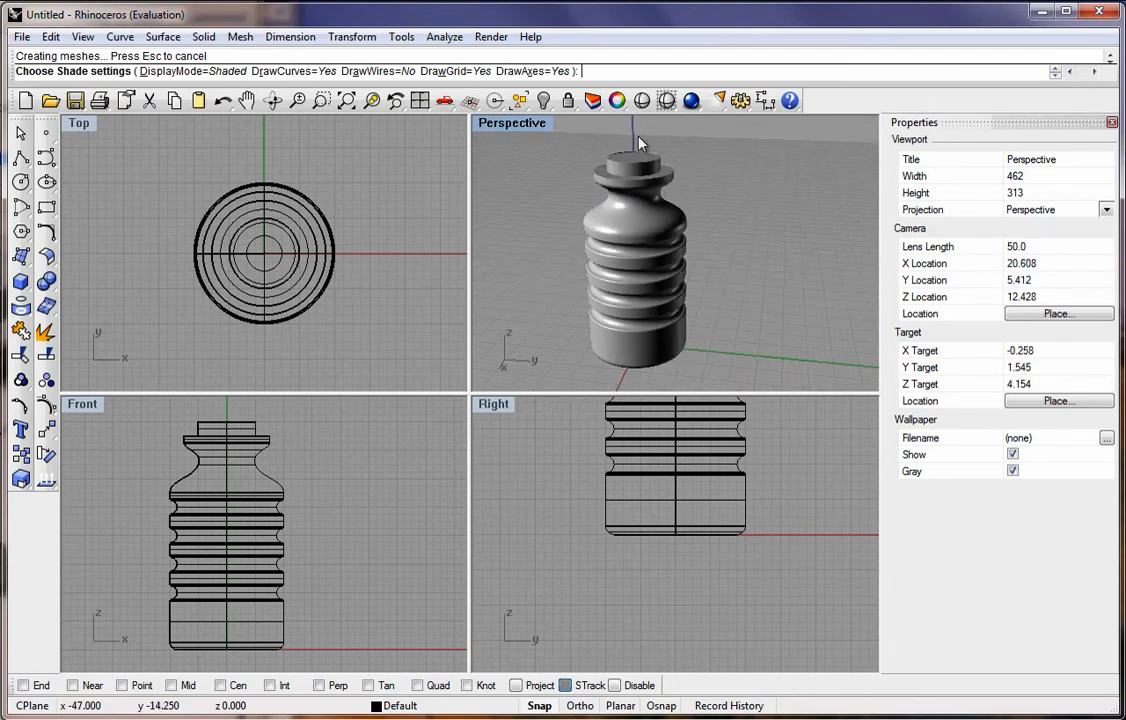
left_click(557, 453)
key("Escape")
scroll(593, 496, "down", 5)
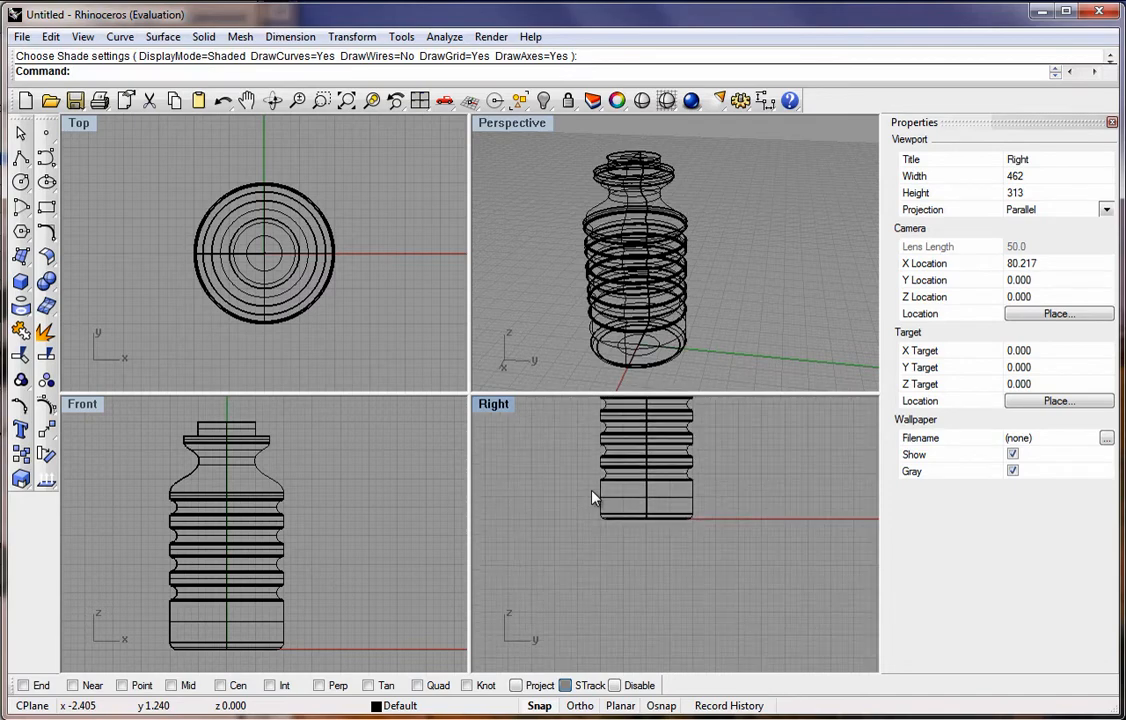
scroll(632, 500, "up", 4)
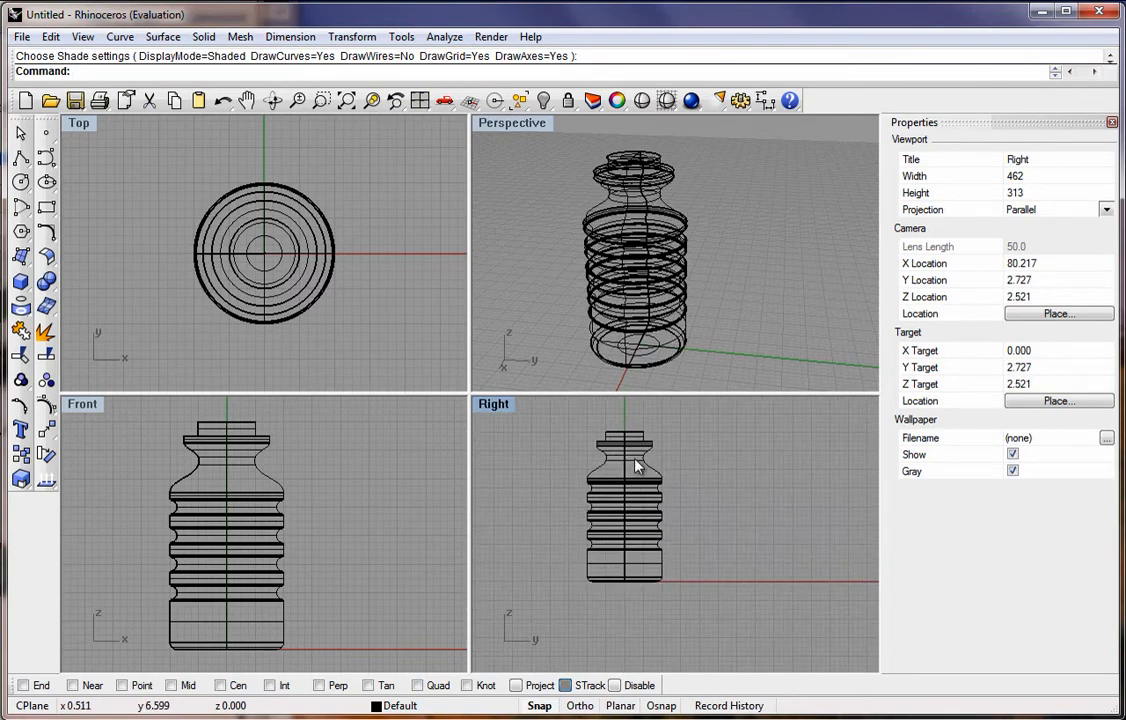
scroll(630, 446, "down", 2)
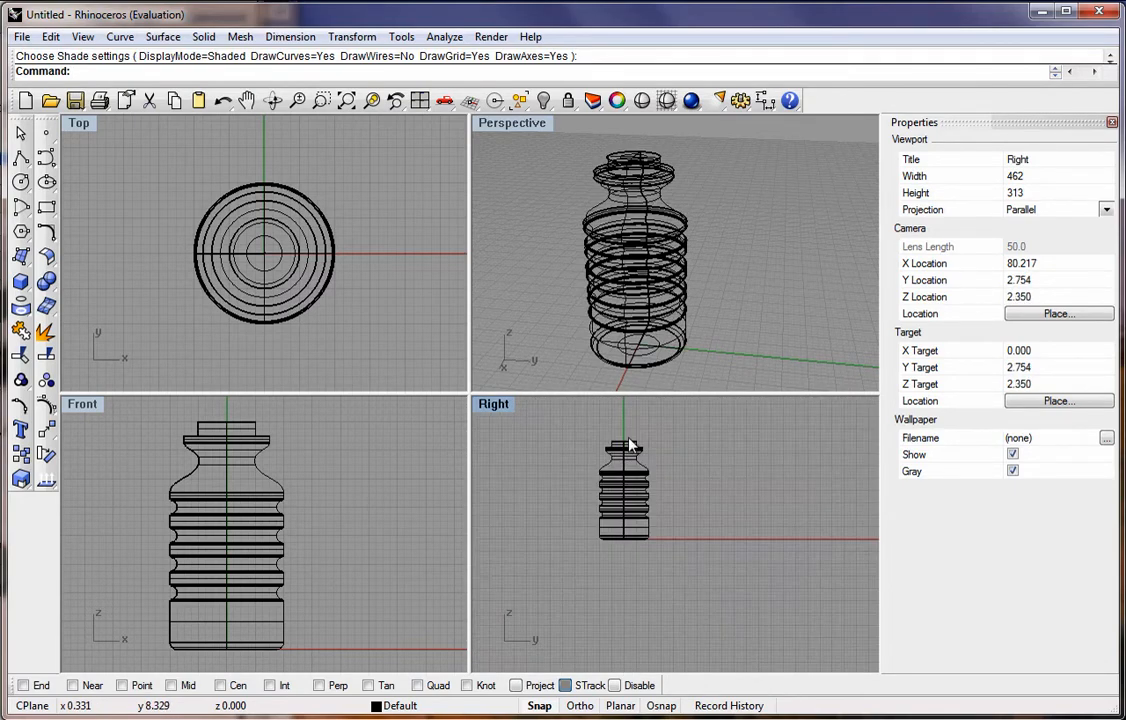
scroll(615, 470, "up", 4)
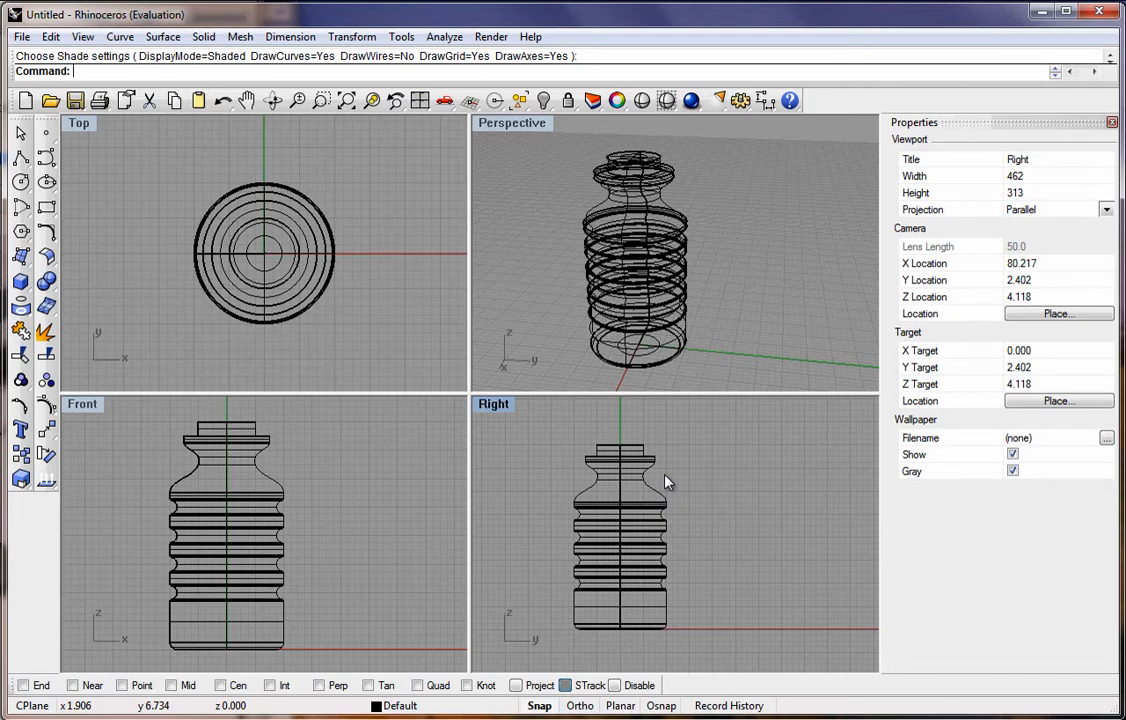
scroll(636, 444, "up", 5)
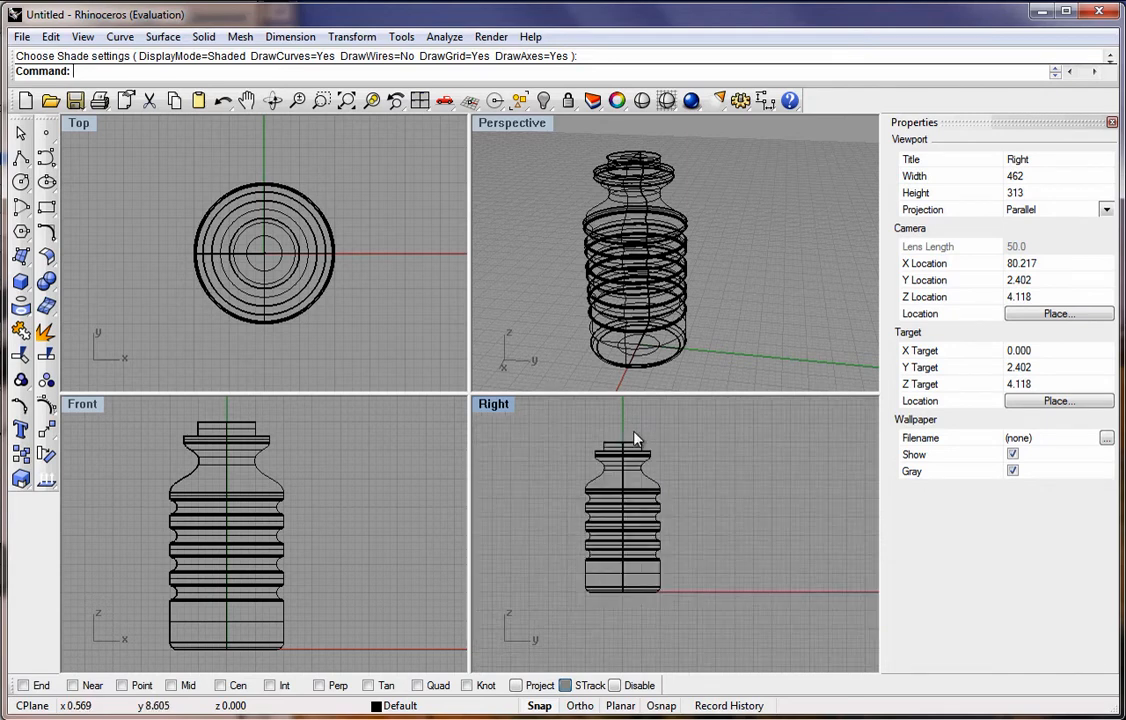
Maximize the Right view and frame the bottle's neck with free space above it
scroll(612, 446, "up", 2)
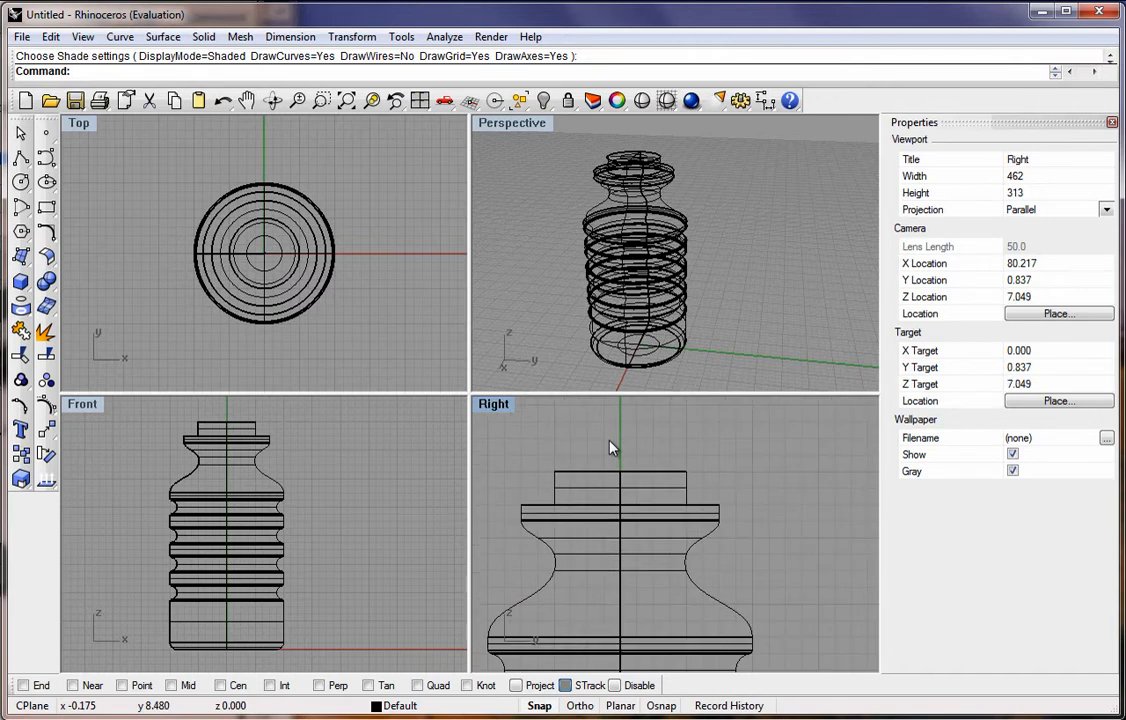
double_click(505, 405)
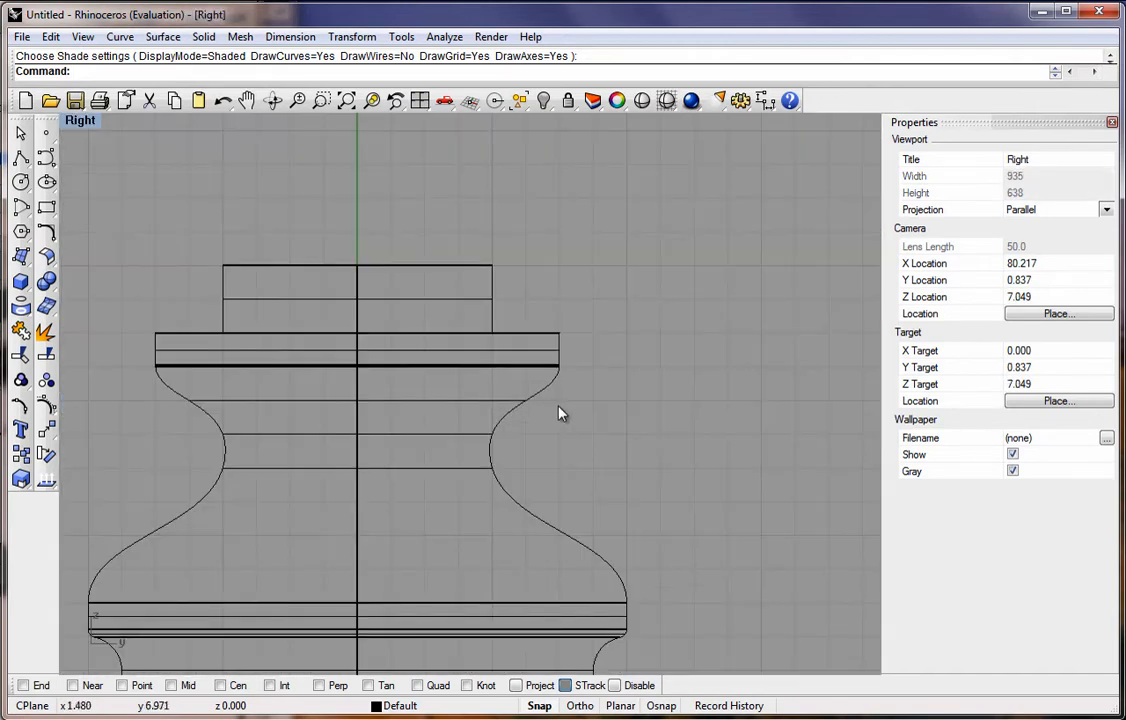
scroll(359, 292, "up", 2)
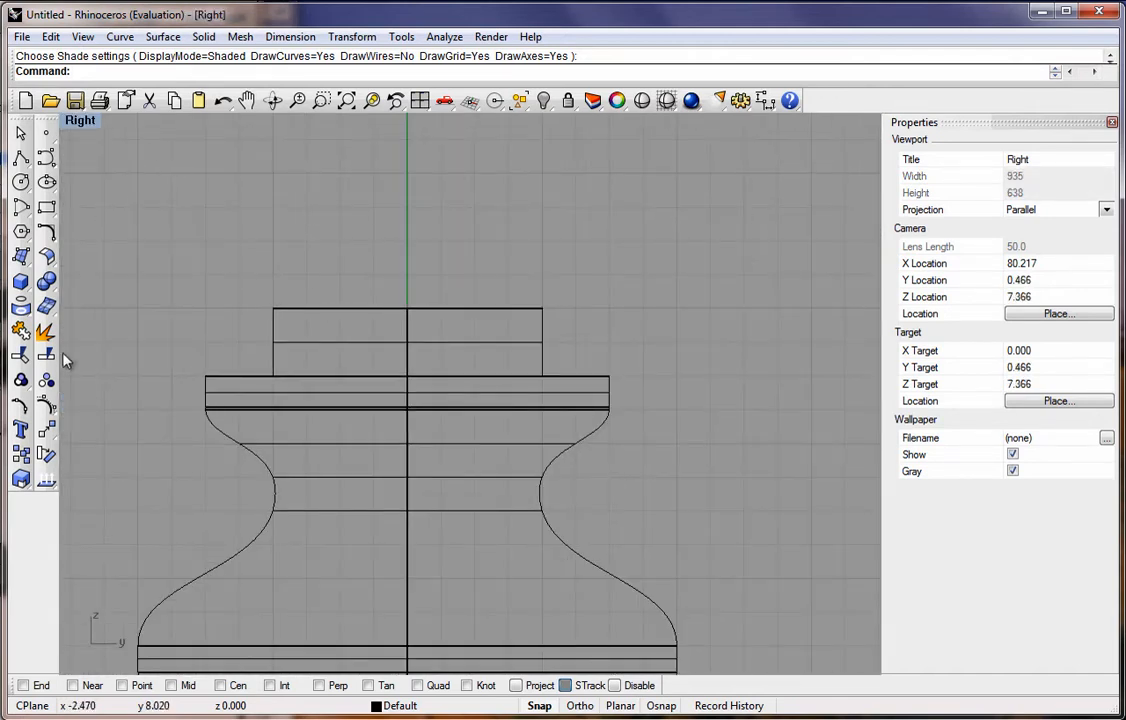
left_click(46, 157)
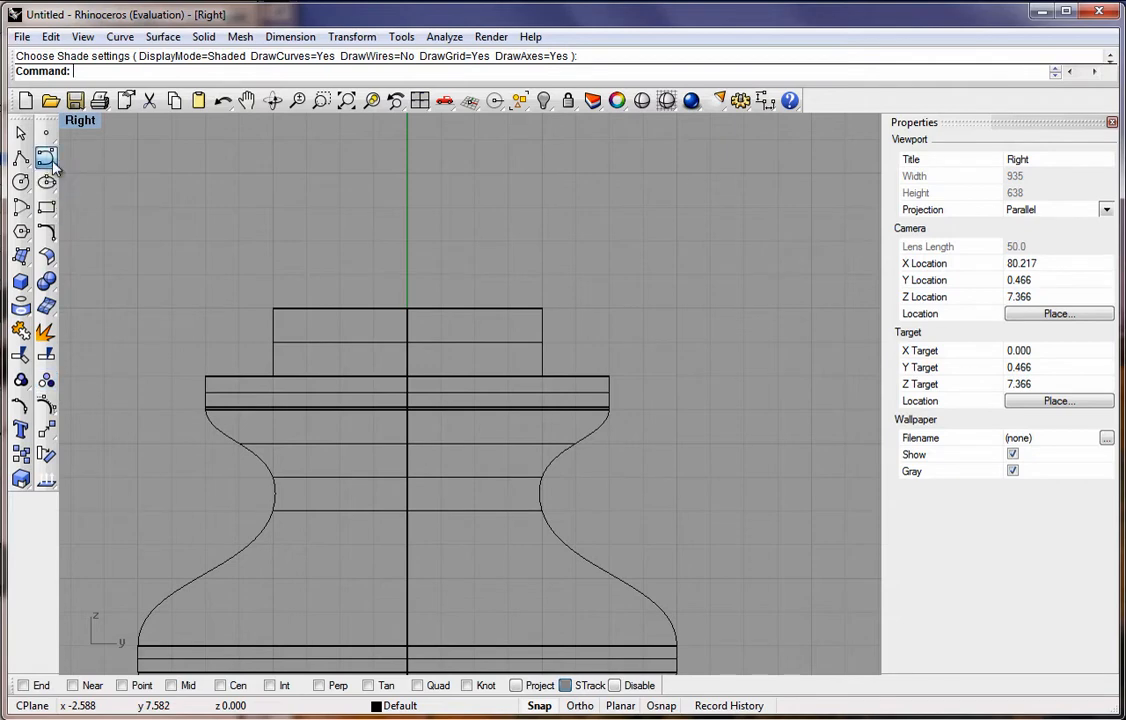
left_click(98, 180)
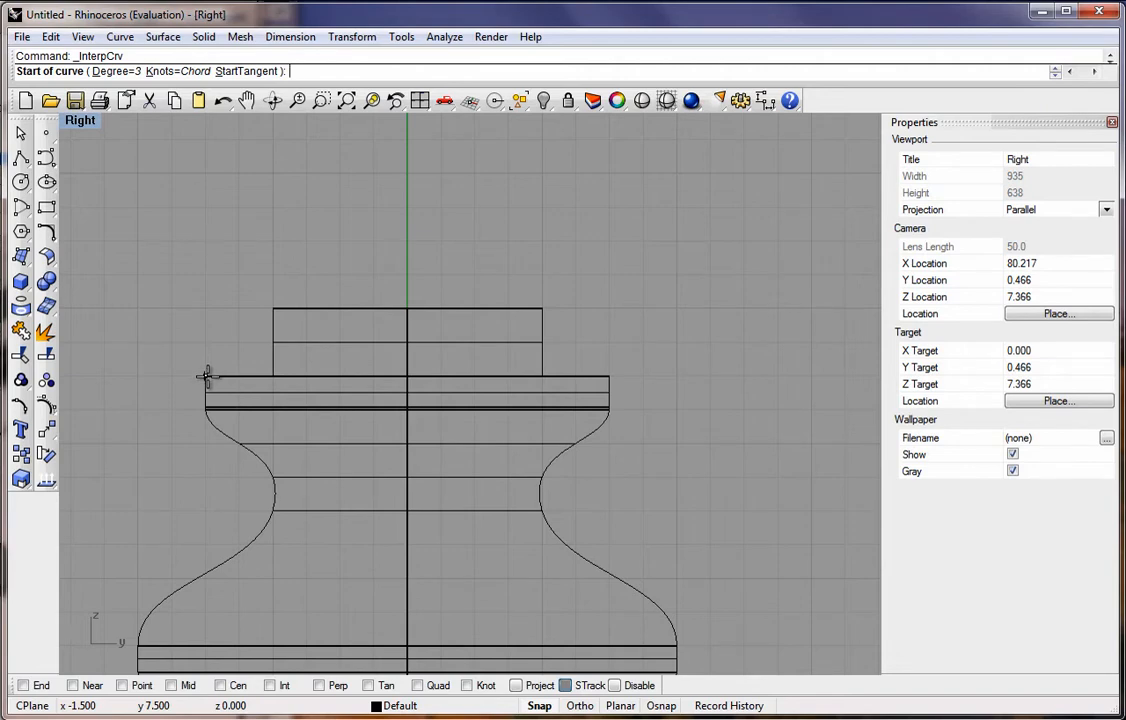
left_click(206, 376)
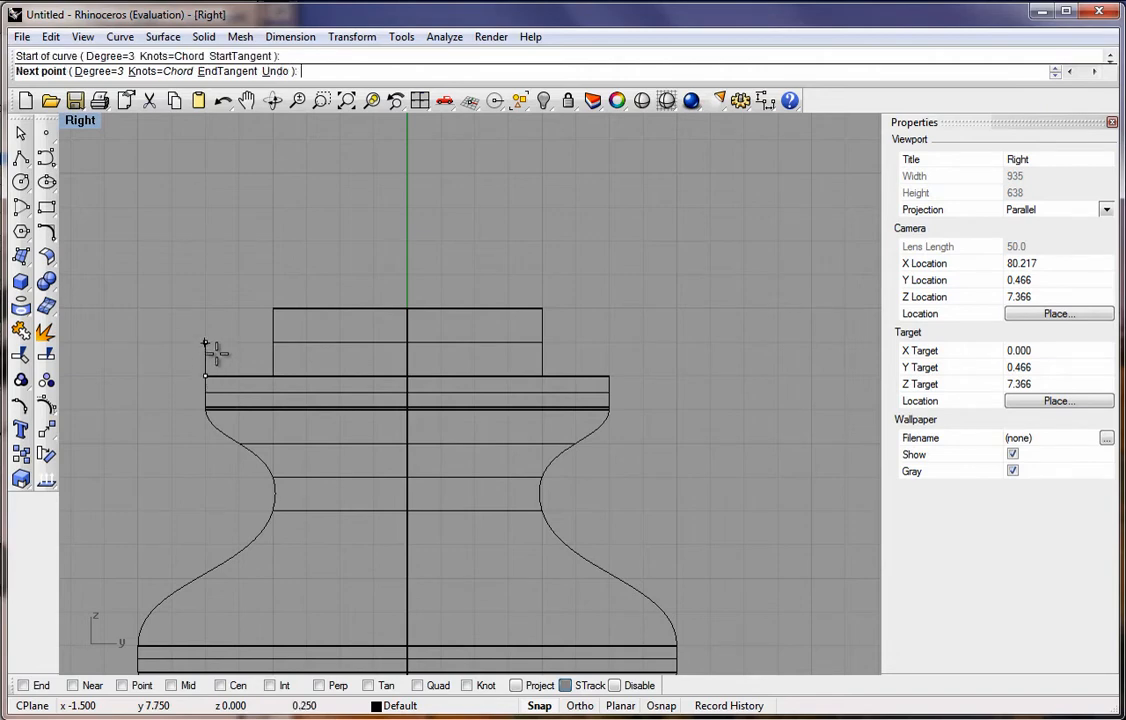
key("Escape")
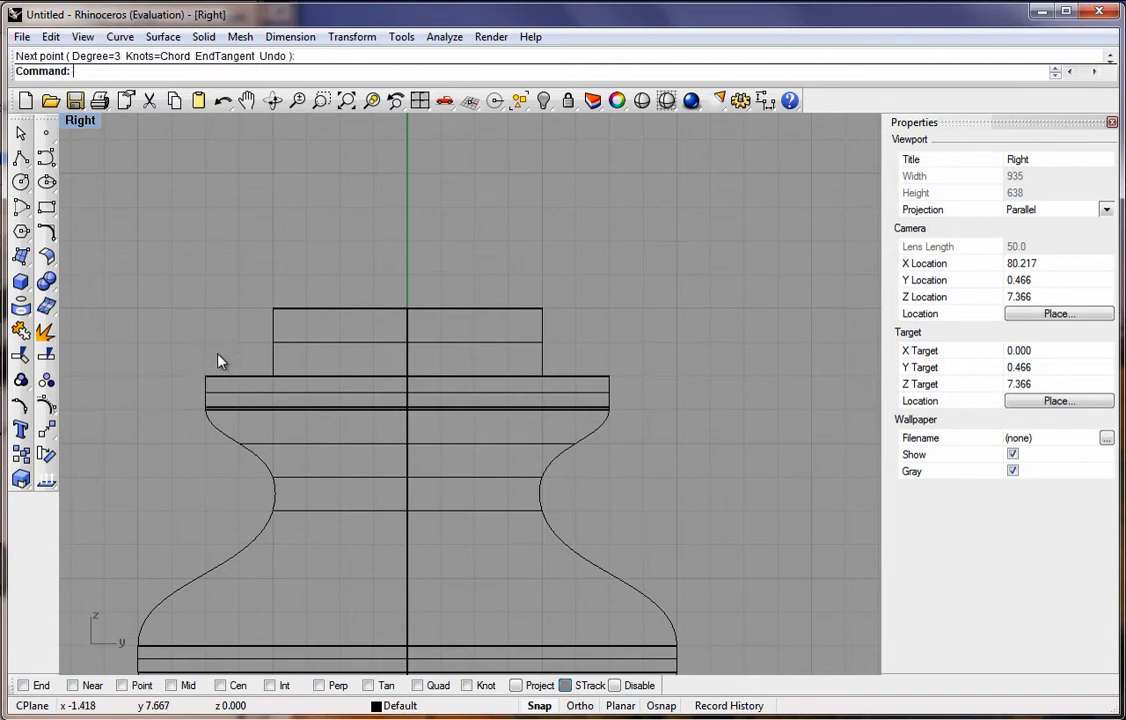
Draw an interpolated curve from (-1.5, 7.5) through (-1.5, 8.25) and (-1, 8.5) to (0, 8.5), with vertical start and horizontal end tangents
left_click(46, 160)
left_click(90, 176)
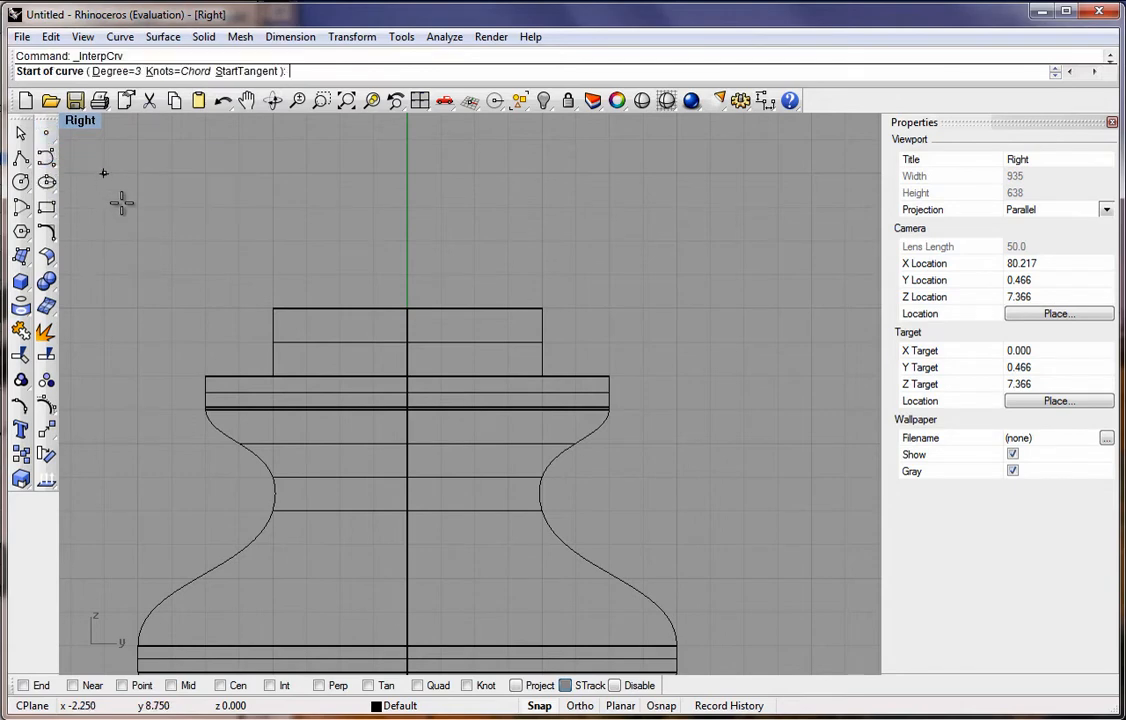
left_click(242, 71)
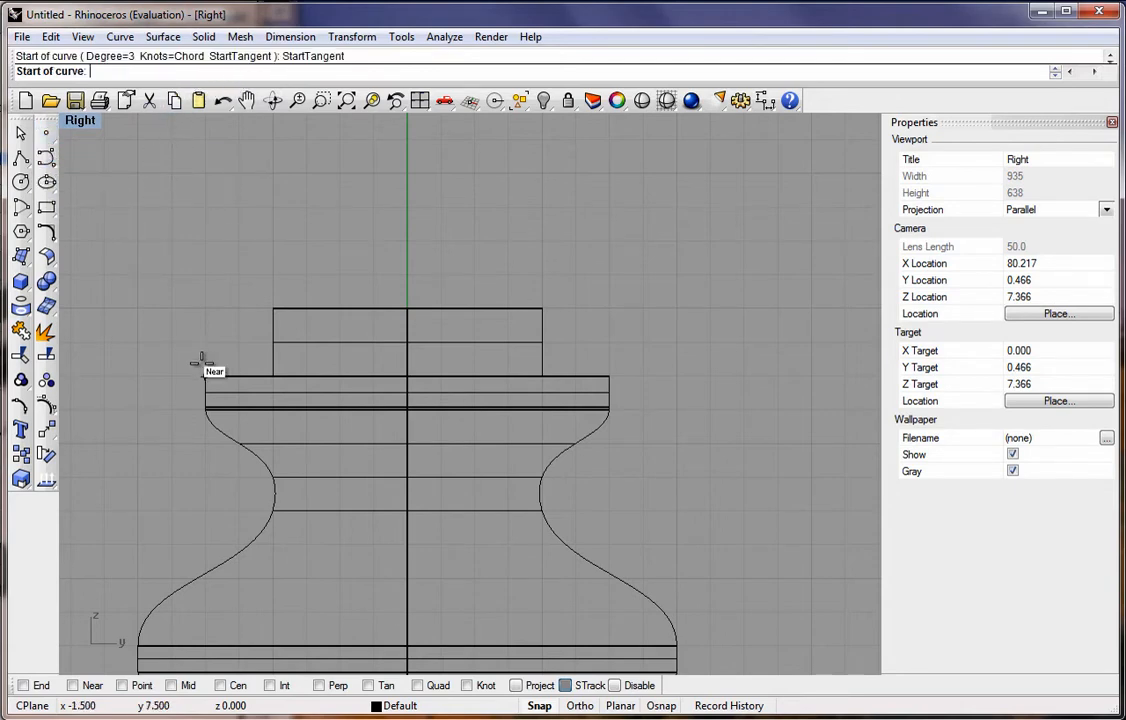
left_click(204, 372)
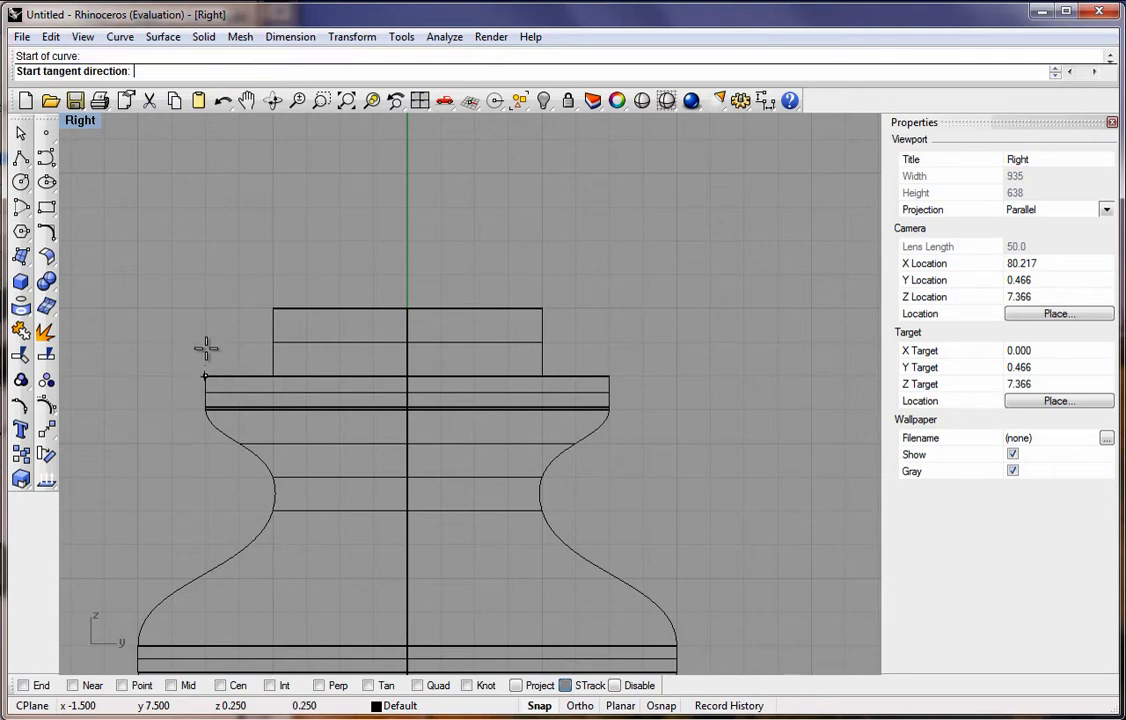
left_click(207, 305)
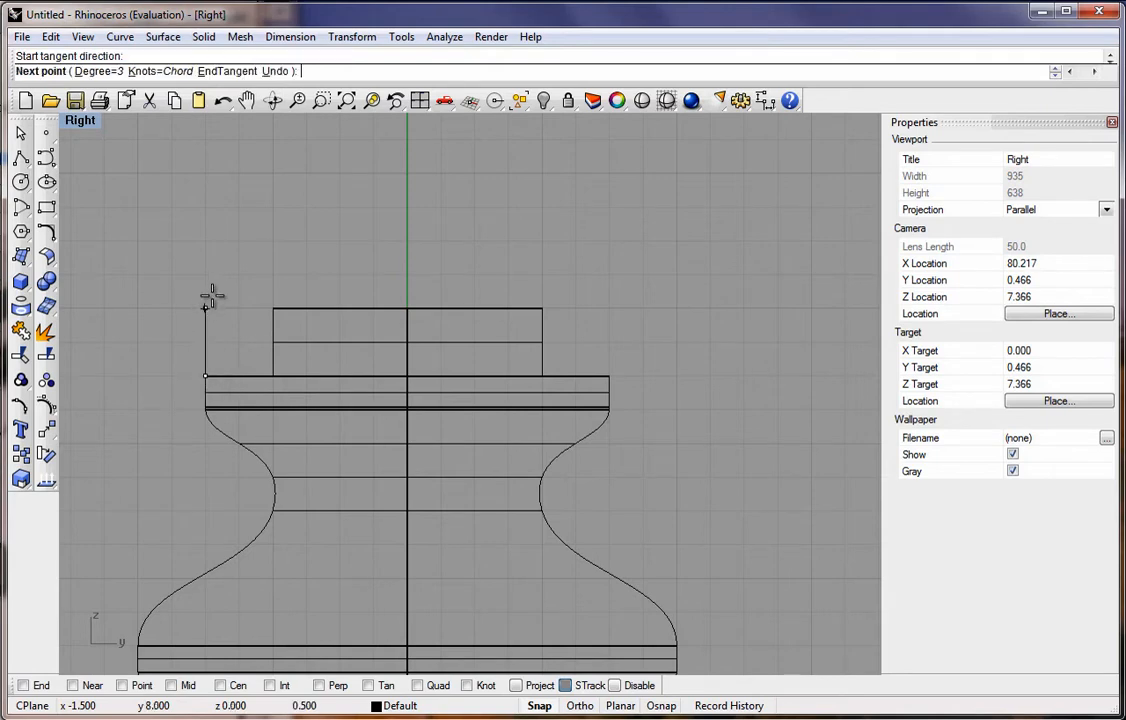
left_click(205, 274)
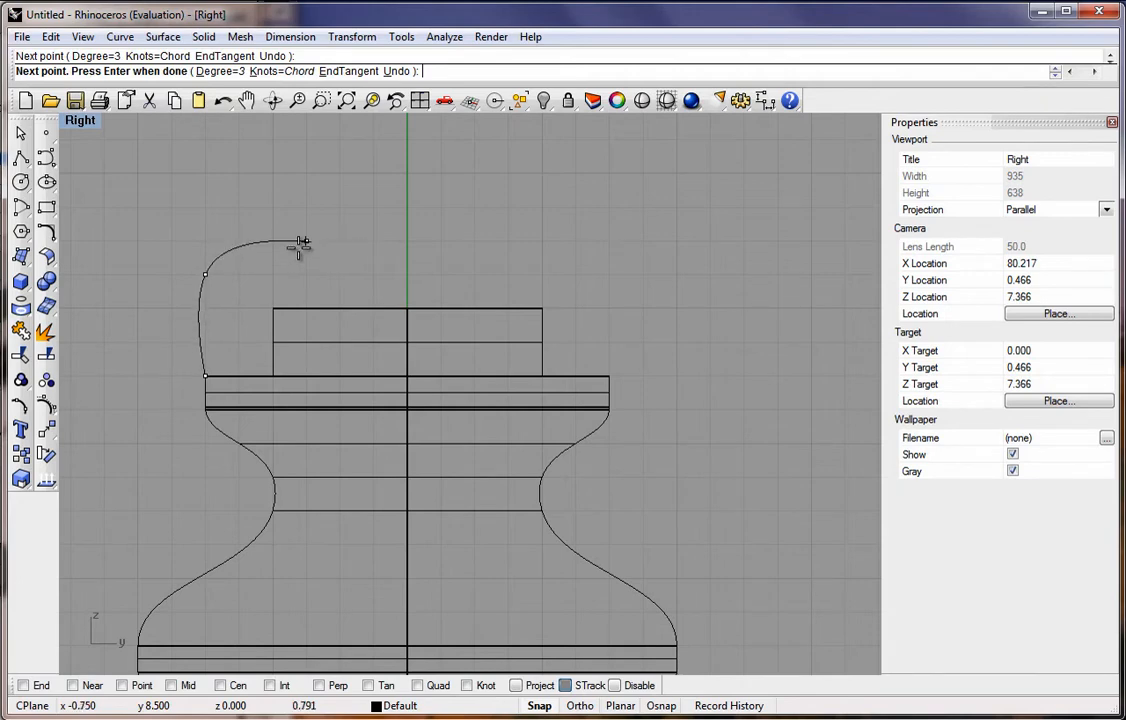
left_click(283, 244)
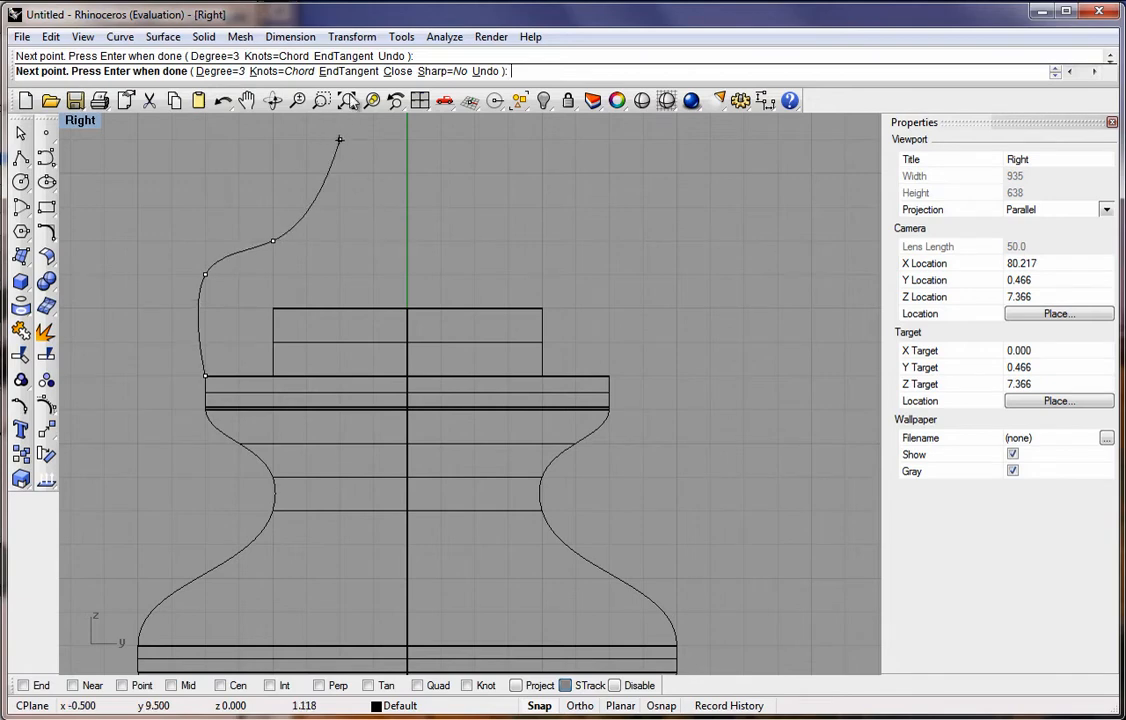
left_click(343, 71)
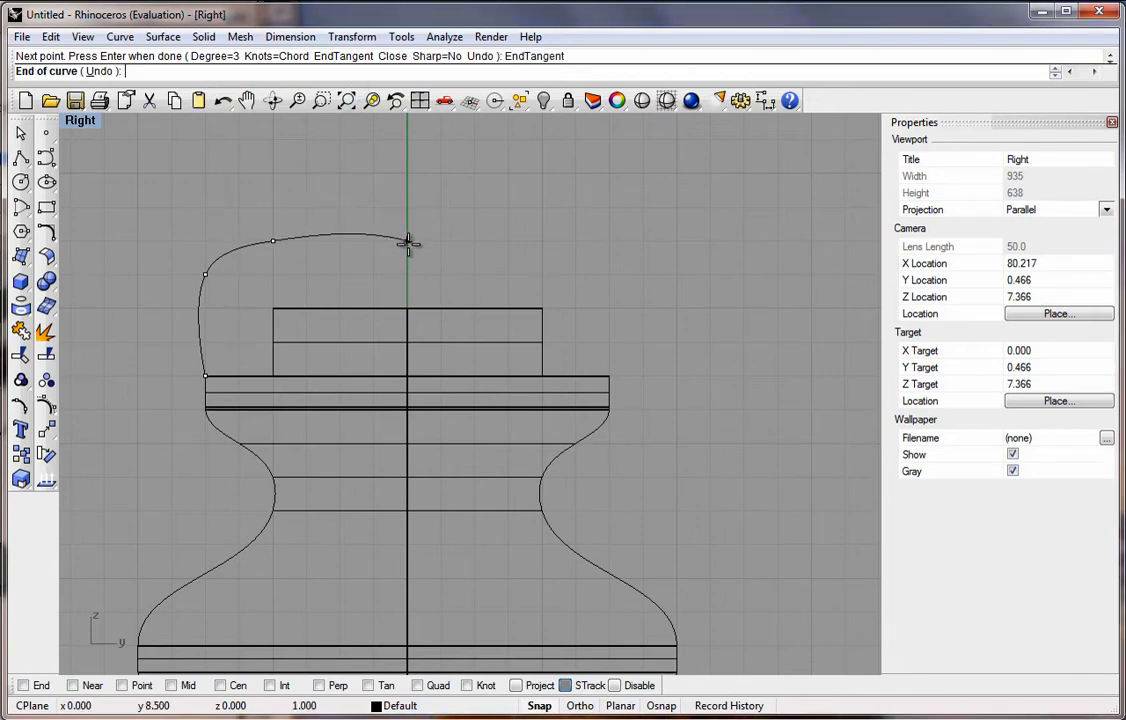
left_click(407, 241)
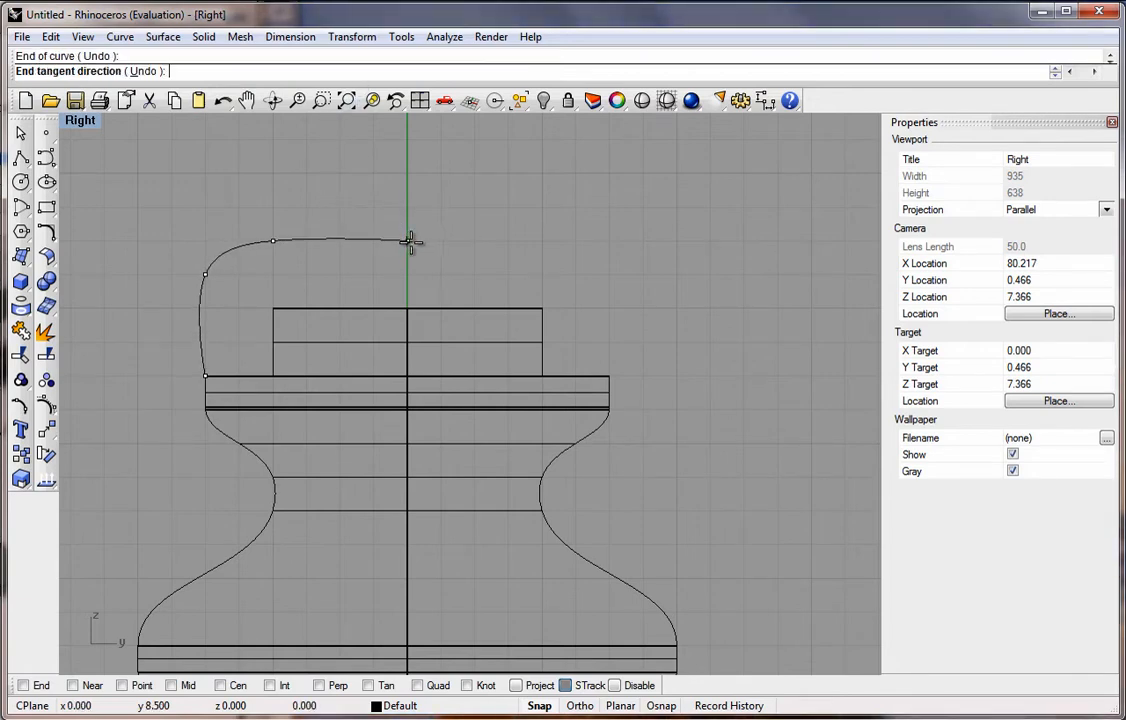
left_click(509, 244)
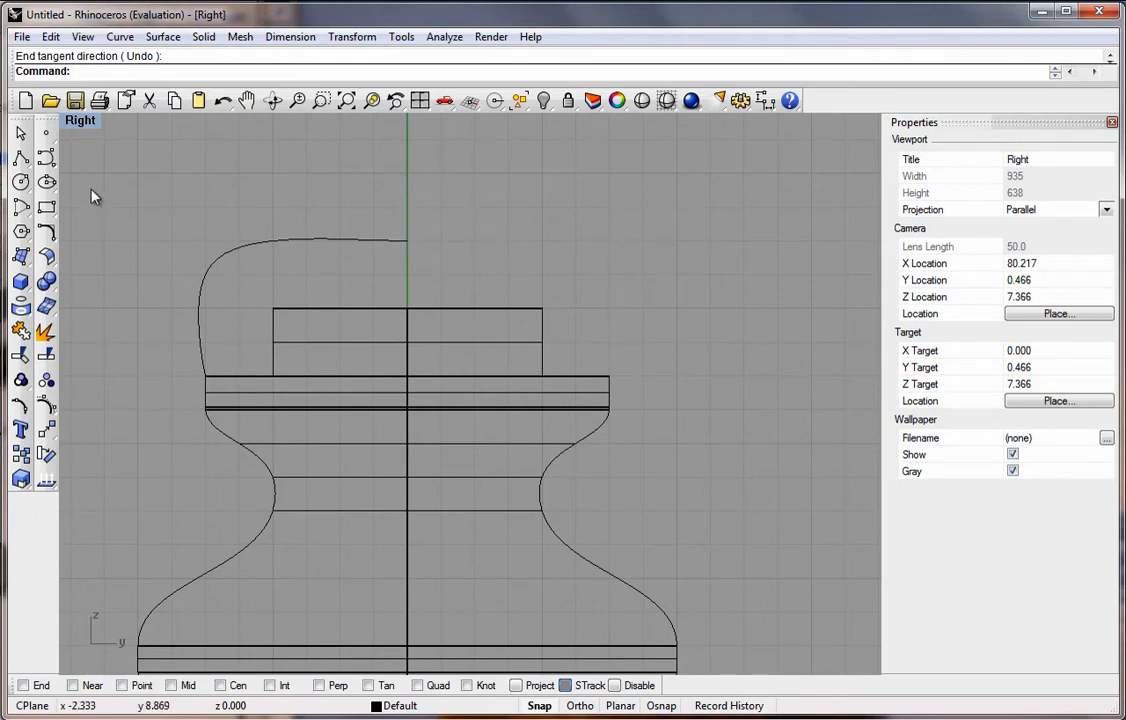
Draw a spout-shaped interpolated curve from (1.5, 7.5) through about (1.73, 8.37) to (0, 8.5), with vertical start and horizontal end tangents
right_click(200, 184)
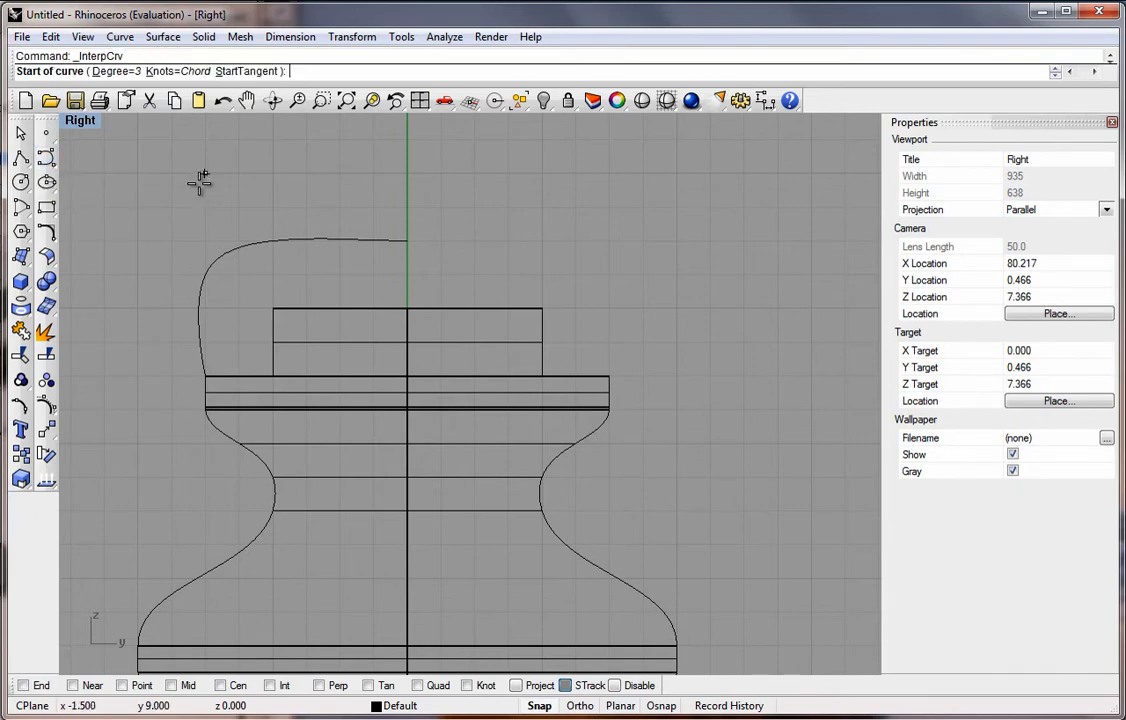
left_click(609, 376)
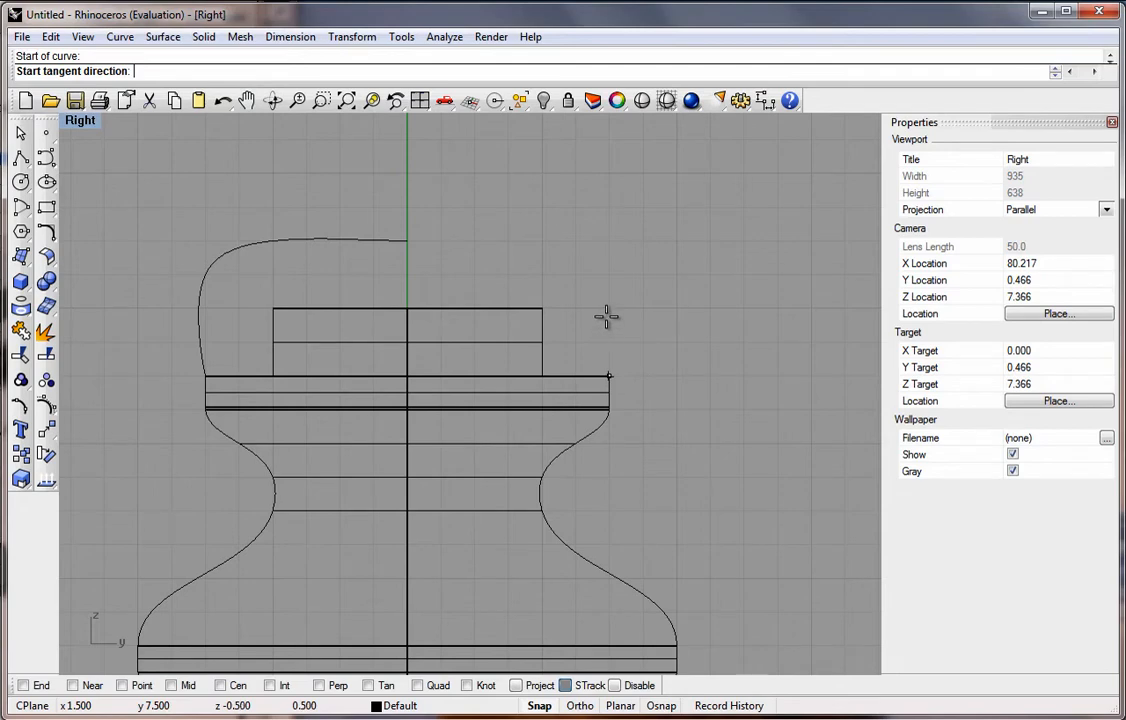
left_click(608, 318)
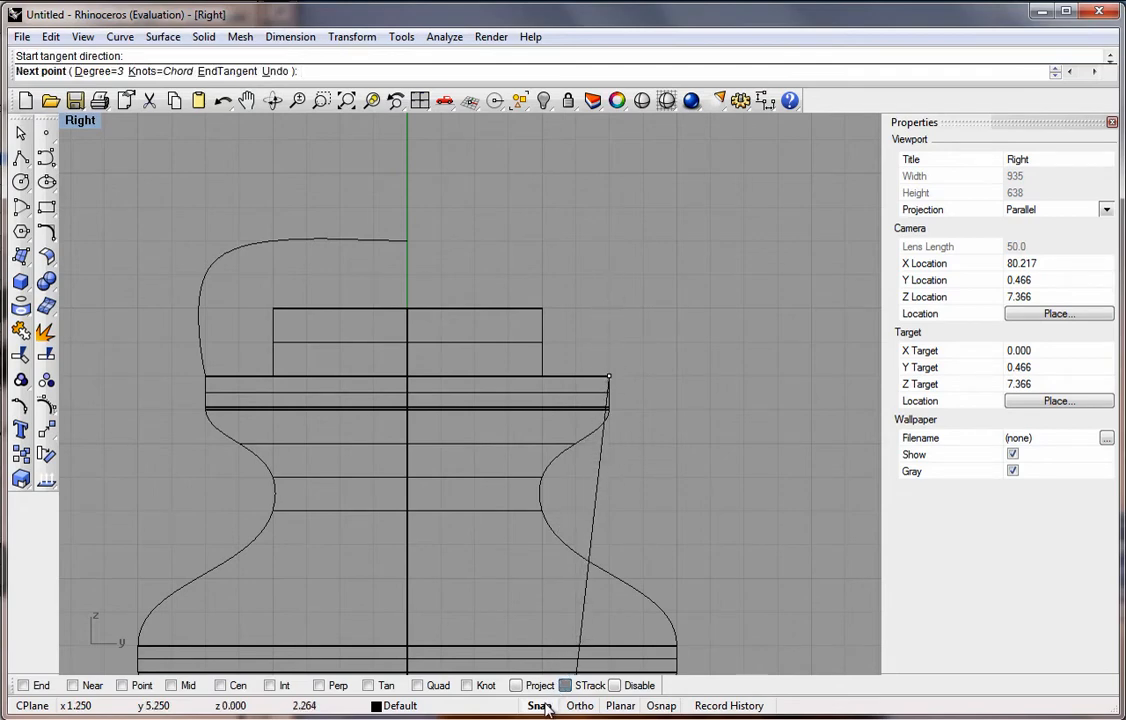
left_click(610, 279)
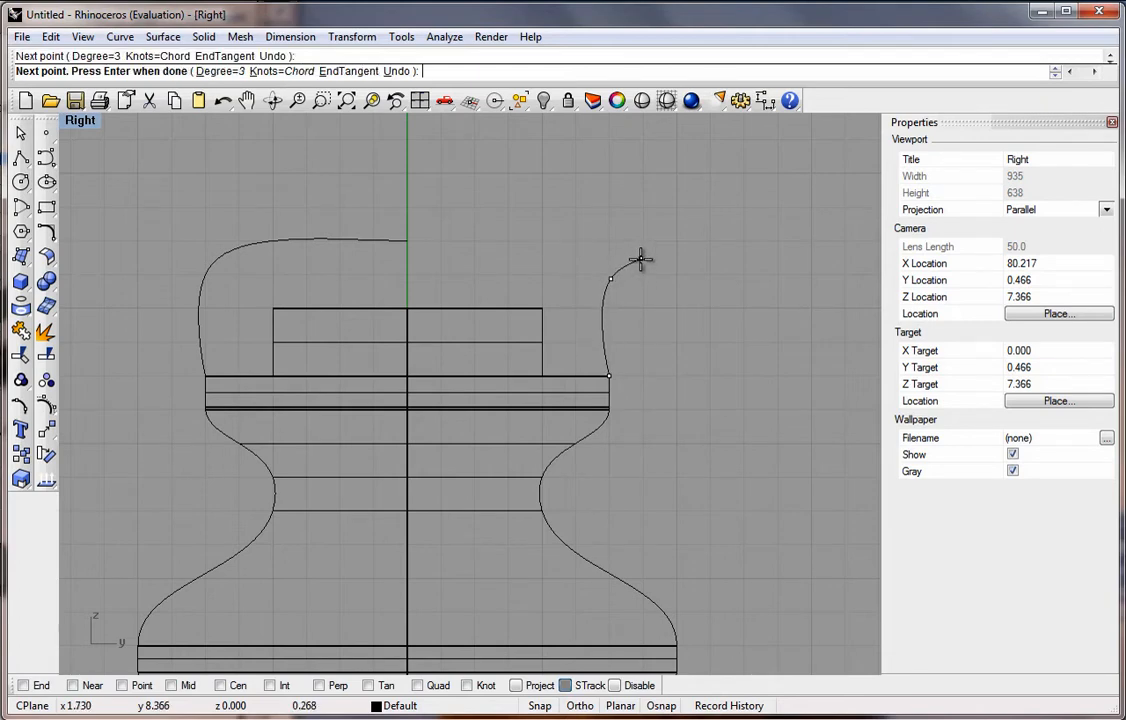
left_click(641, 260)
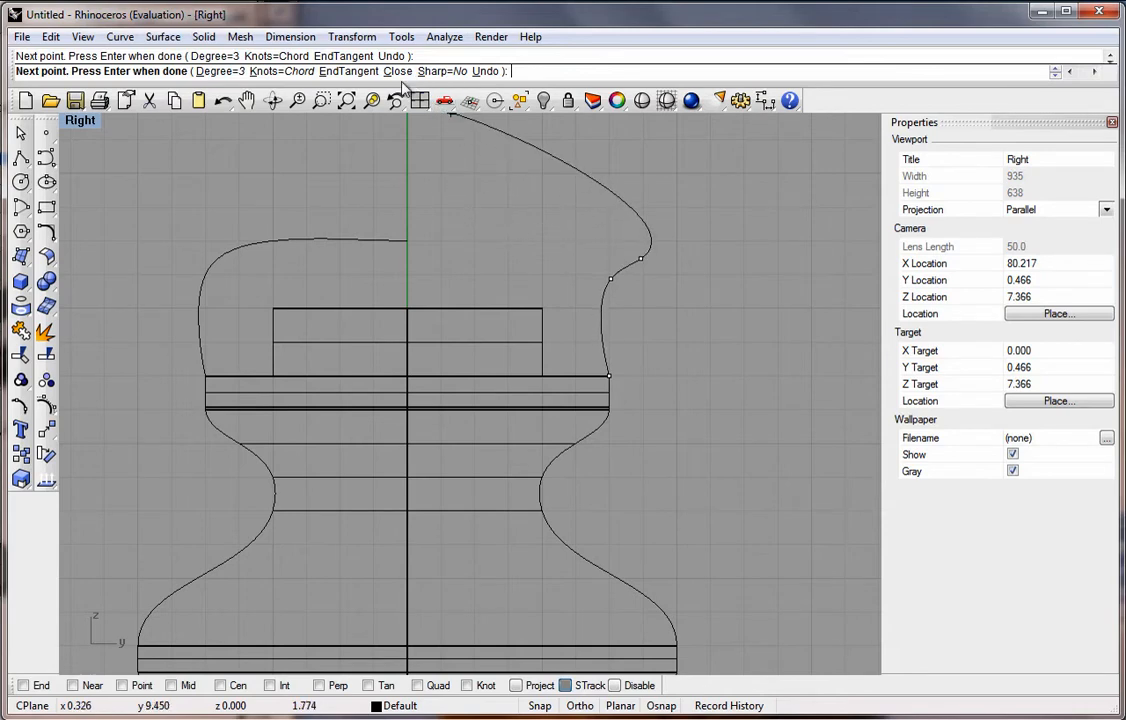
left_click(358, 72)
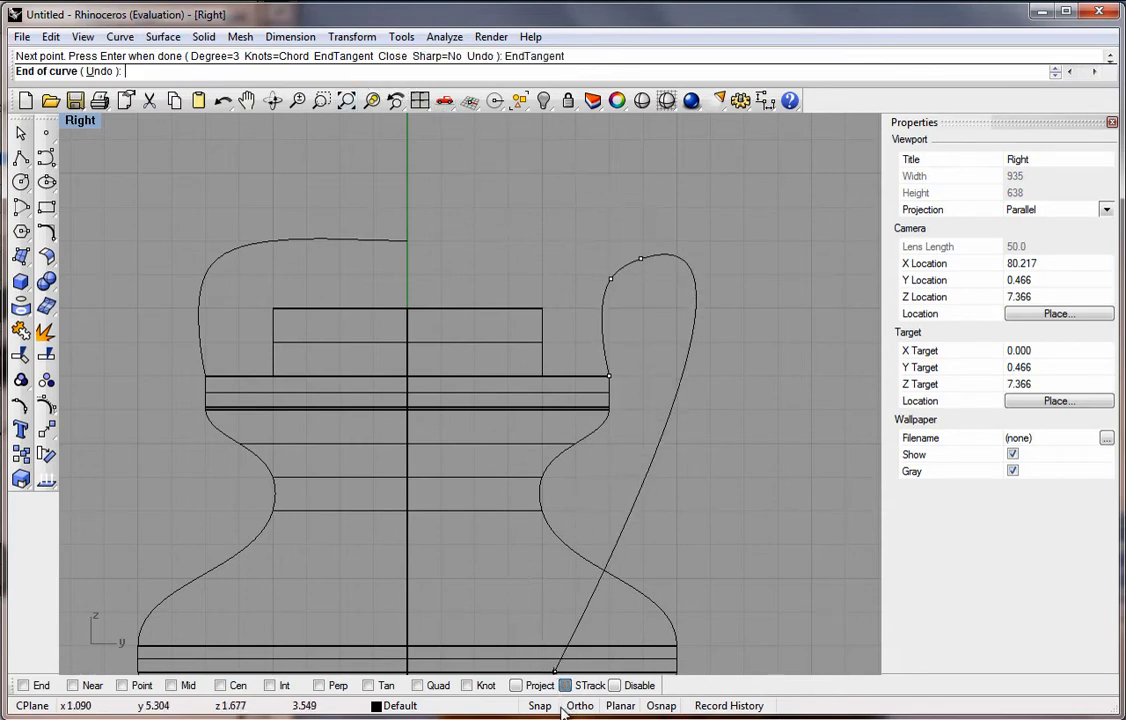
left_click(645, 250)
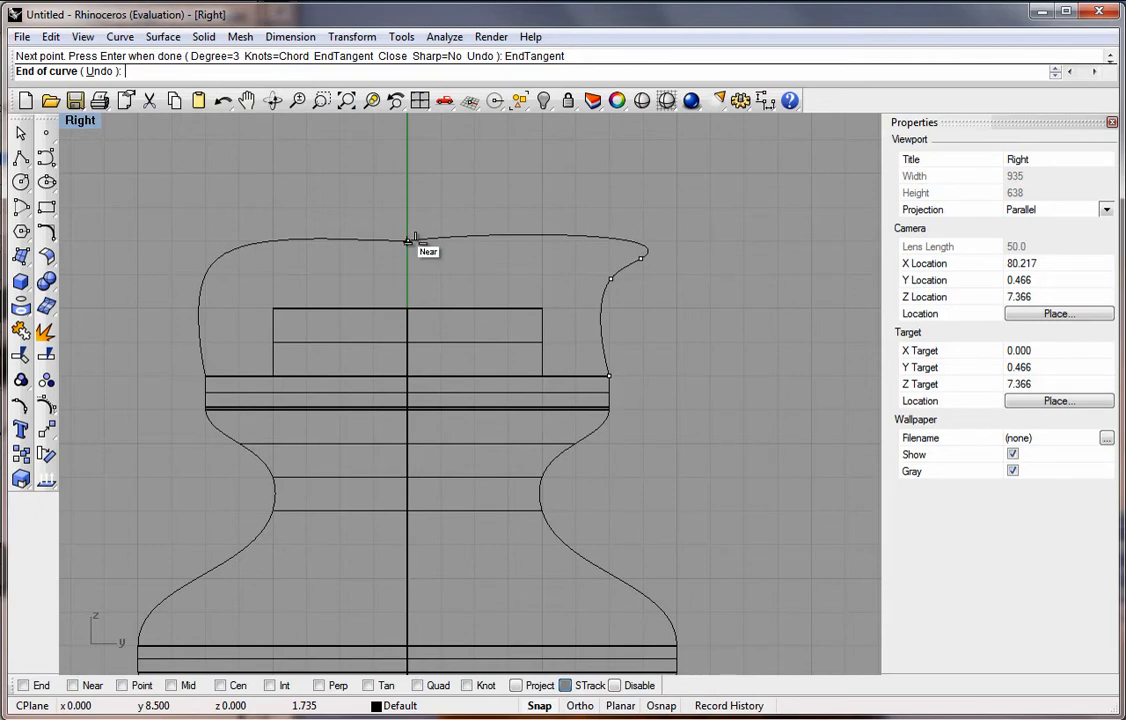
left_click(150, 234)
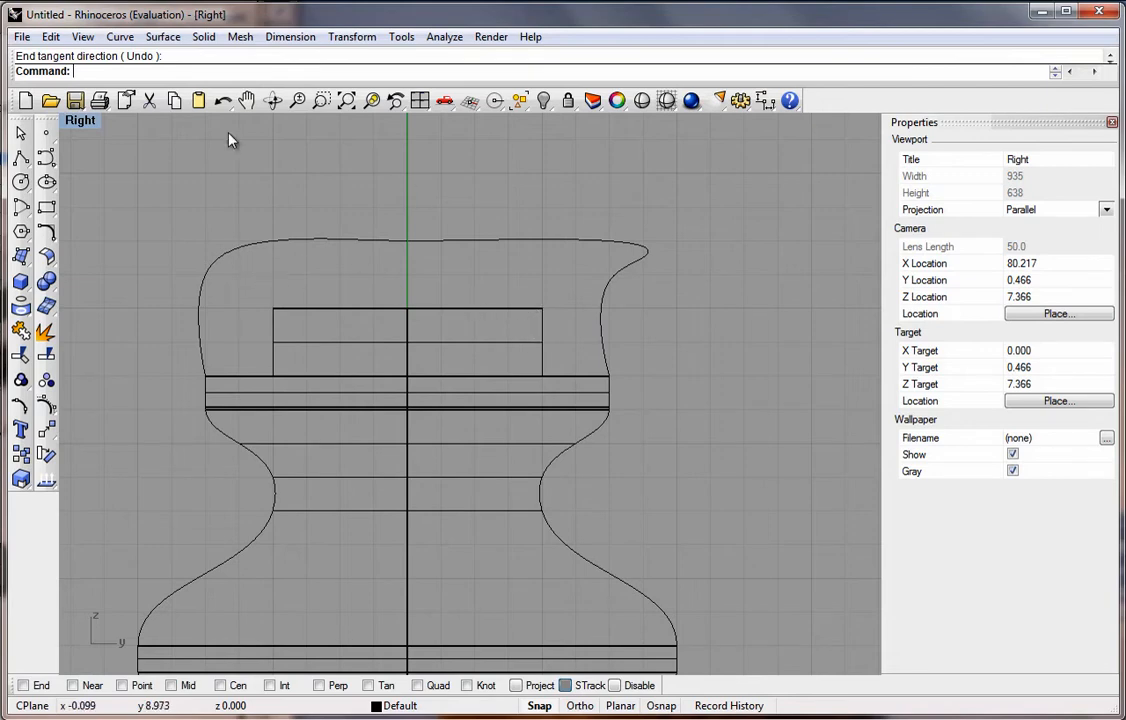
Maximize the Perspective view, display it shaded and look down on the bottle's neck from above
double_click(89, 125)
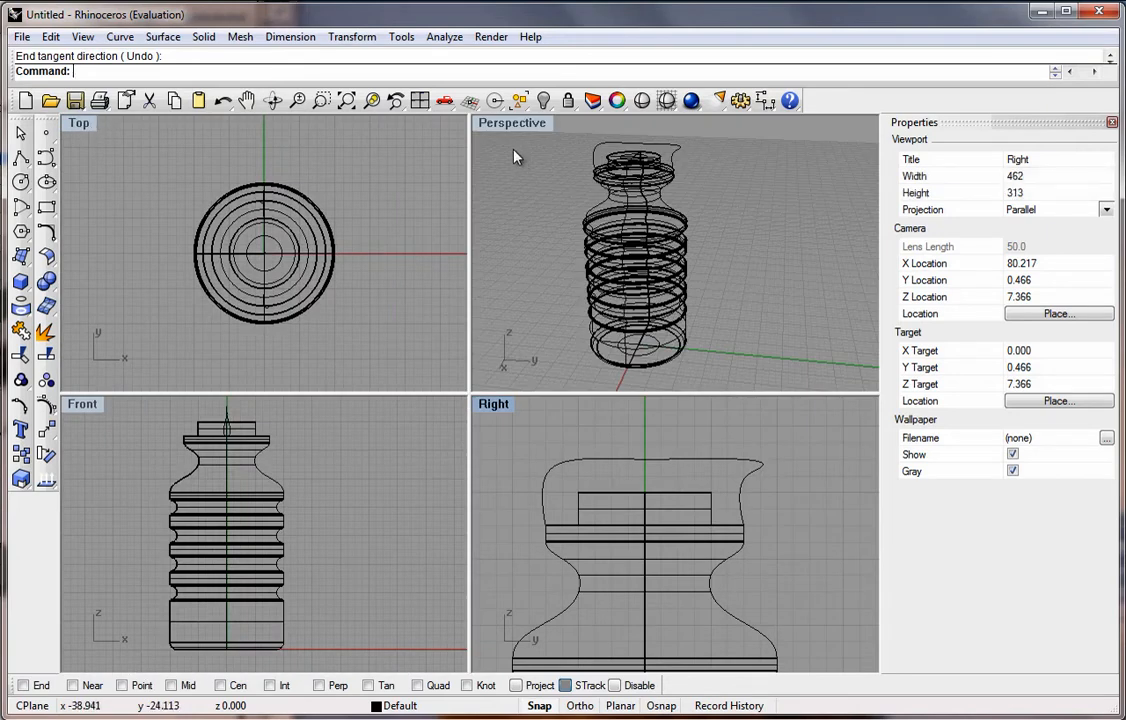
double_click(512, 124)
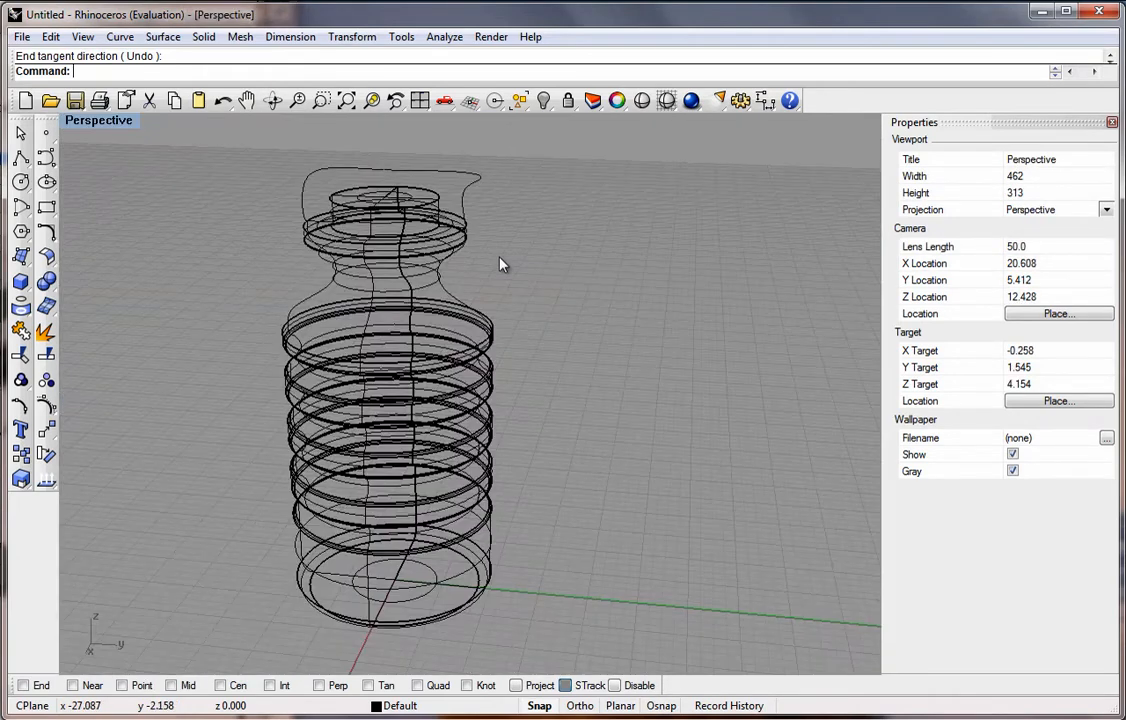
left_click(646, 106)
mouse_move(477, 276)
right_mouse_down()
mouse_move(631, 305)
mouse_move(321, 316)
right_mouse_up()
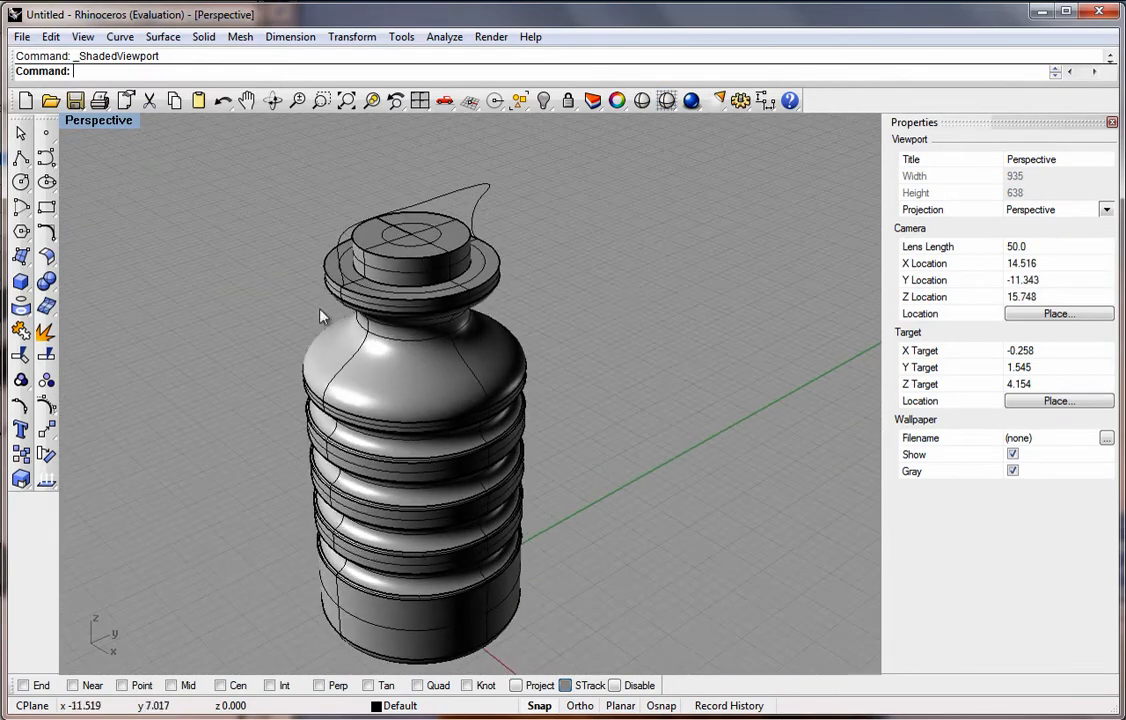
Try a two-rail sweep along the two curves above the neck, using the collar's upper circular edge as cross section
left_click(163, 37)
left_click(200, 115)
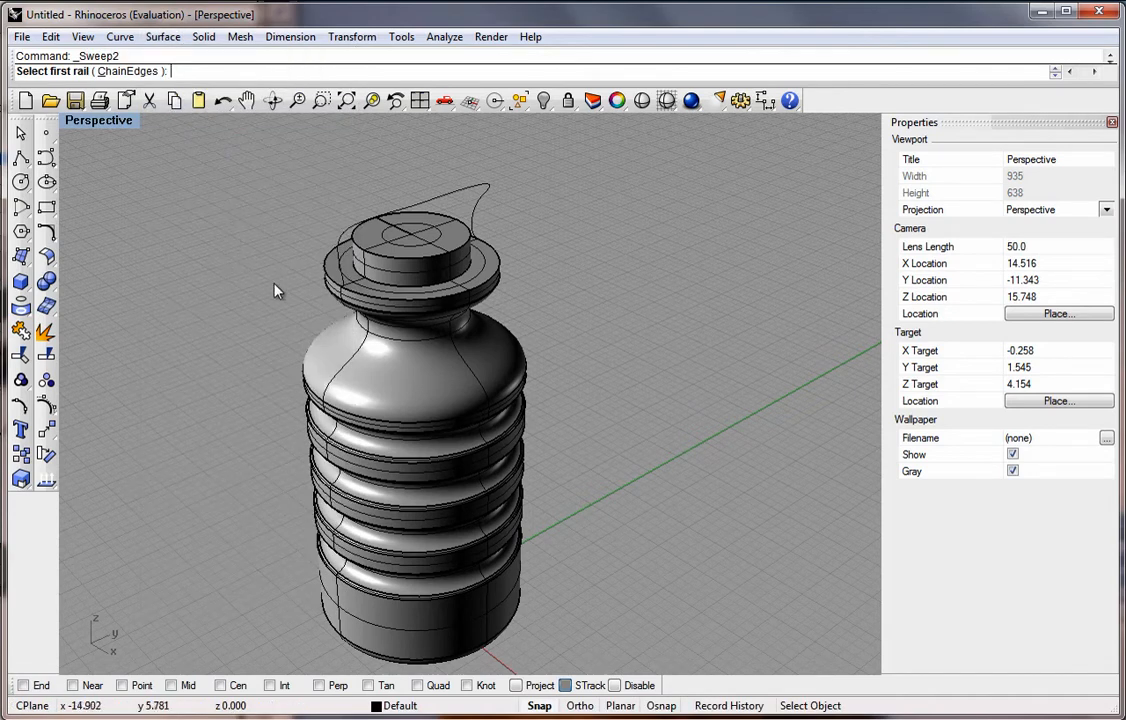
left_click(342, 235)
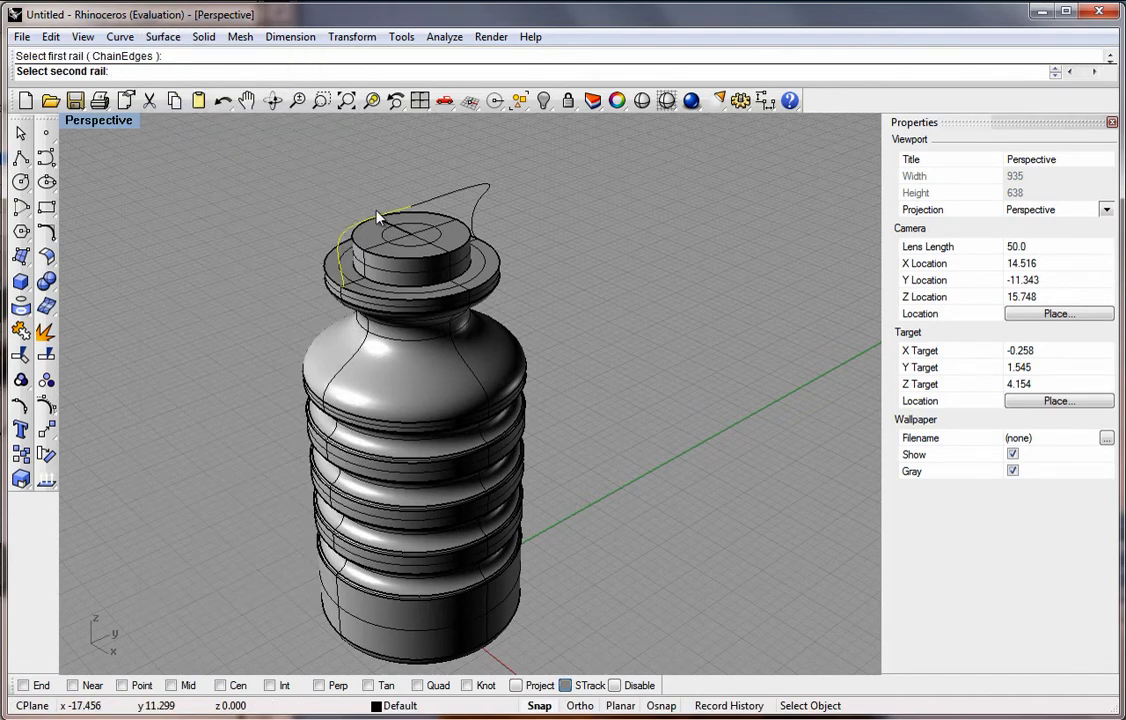
left_click(475, 191)
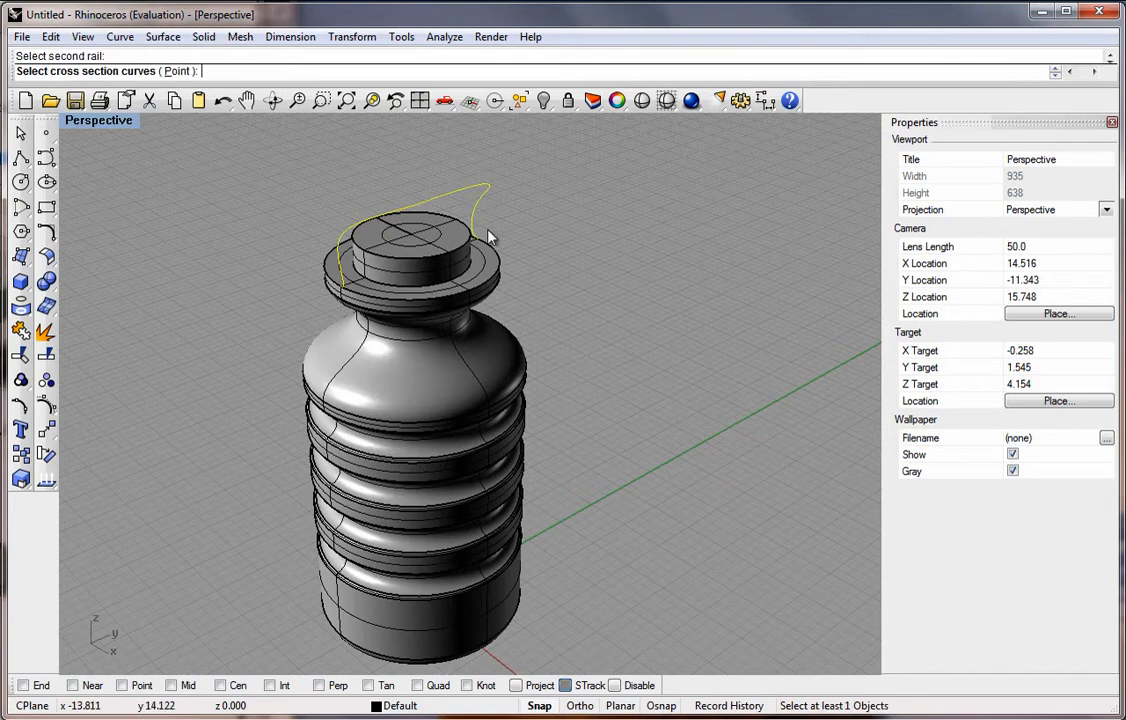
left_click(479, 290)
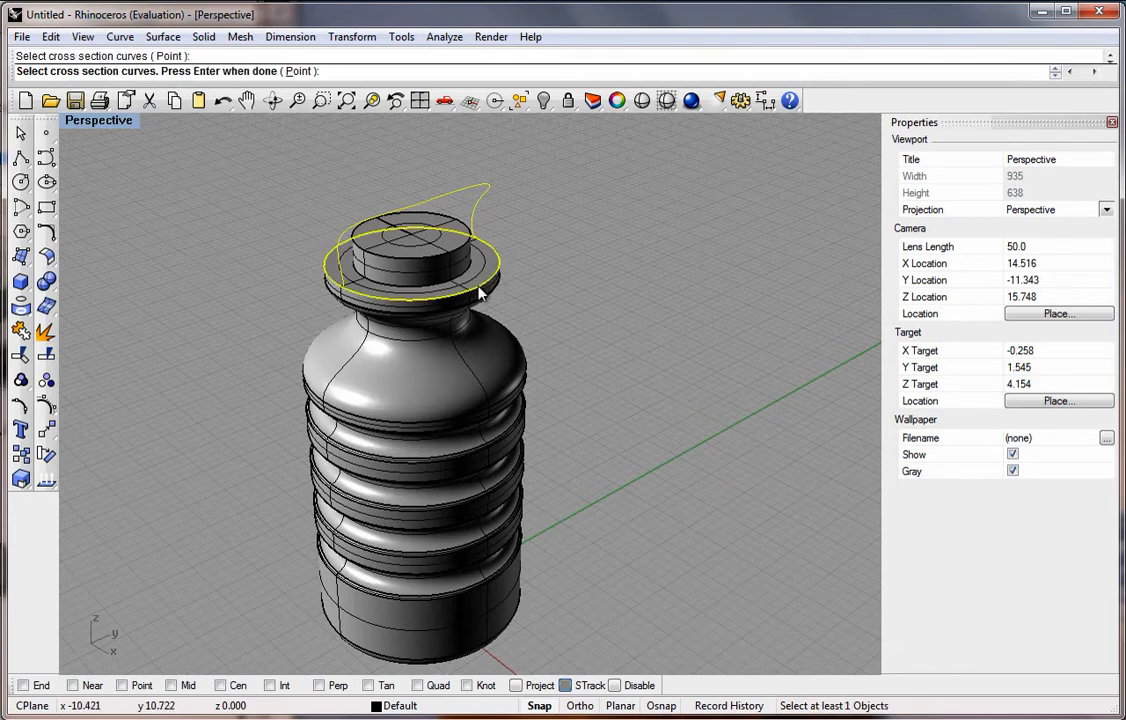
key("Return")
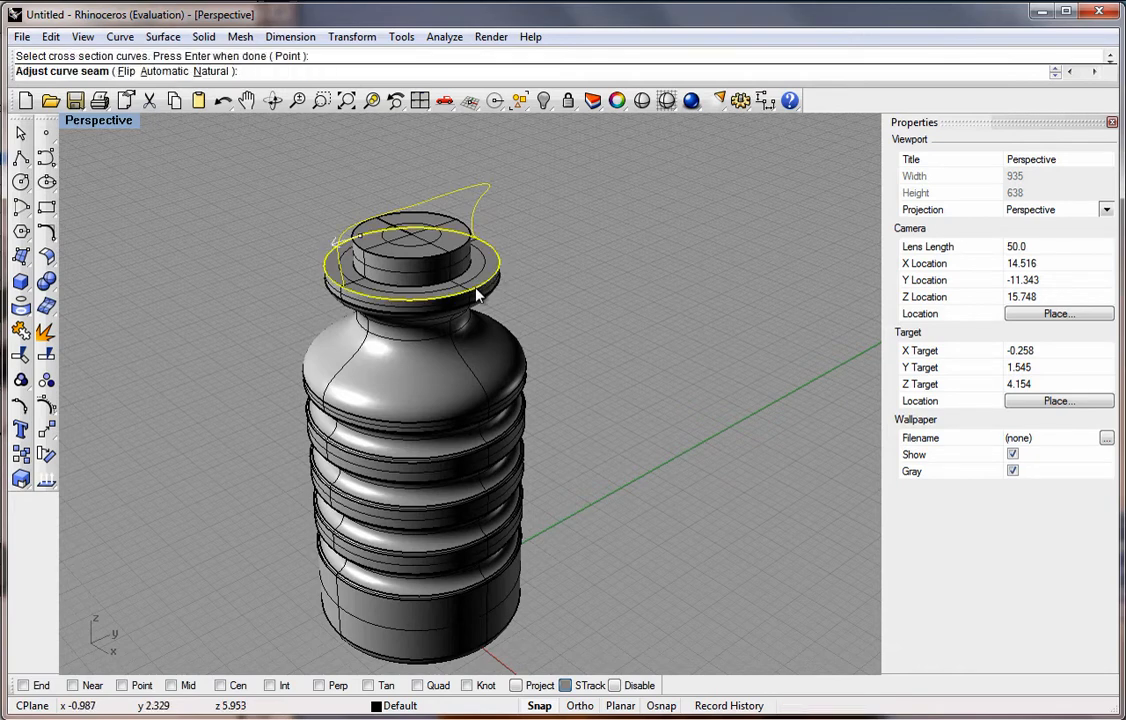
key("Return")
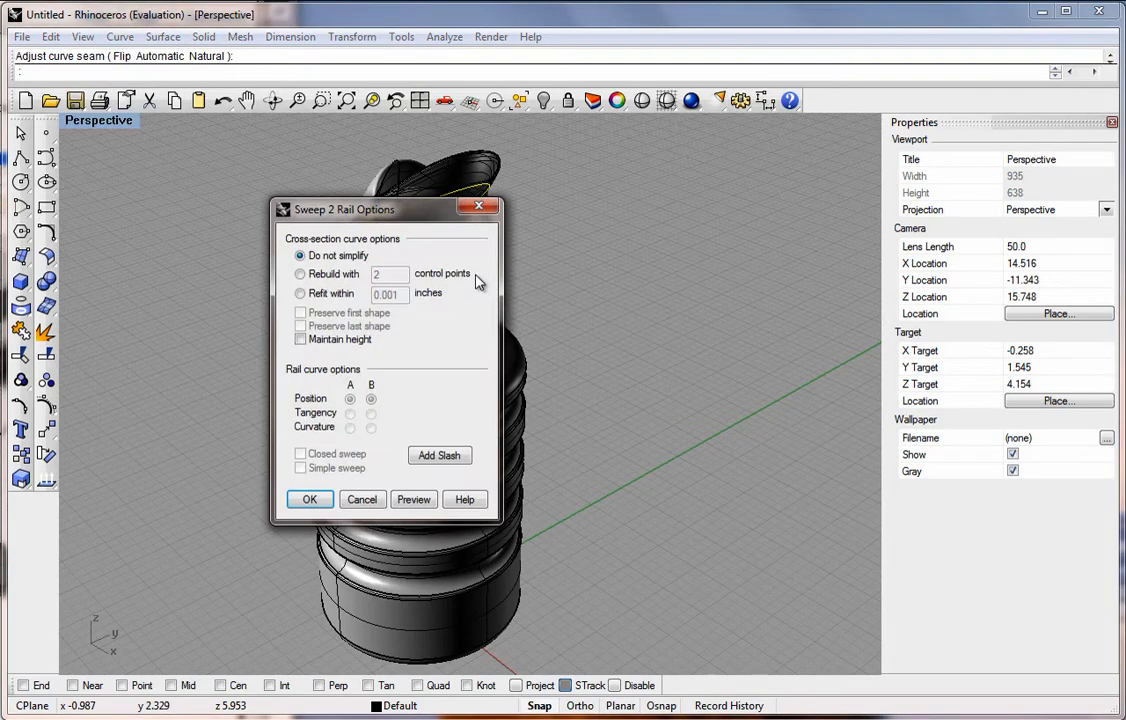
left_click_drag(375, 185, 716, 221)
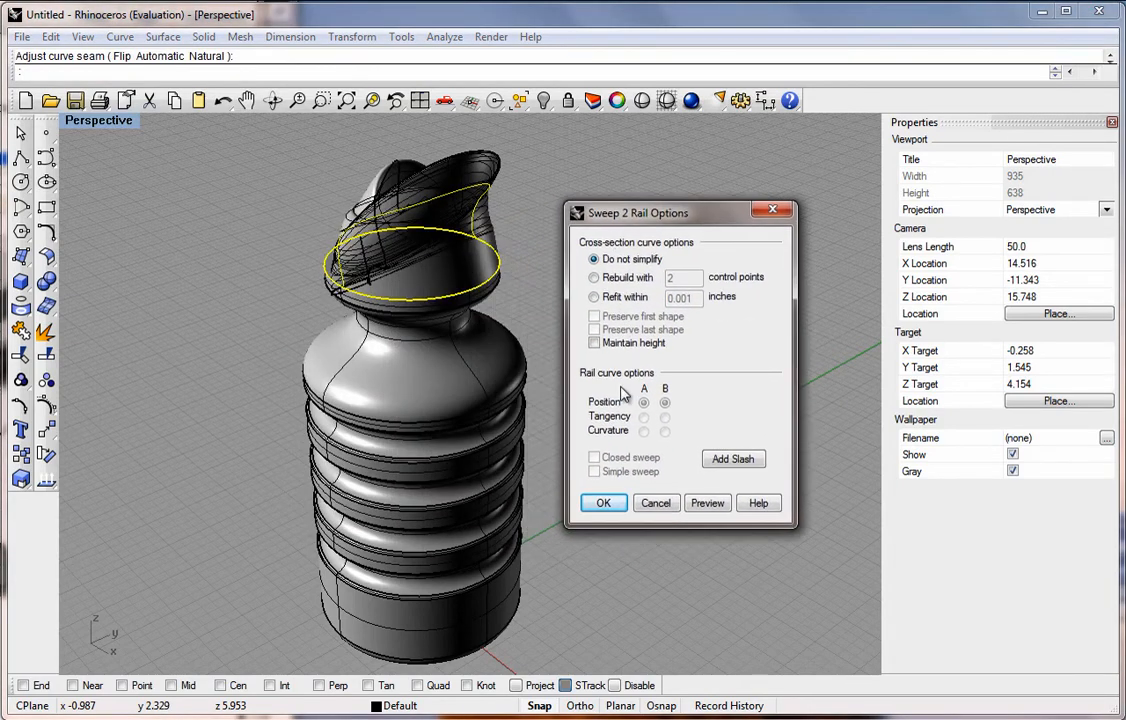
left_click(656, 503)
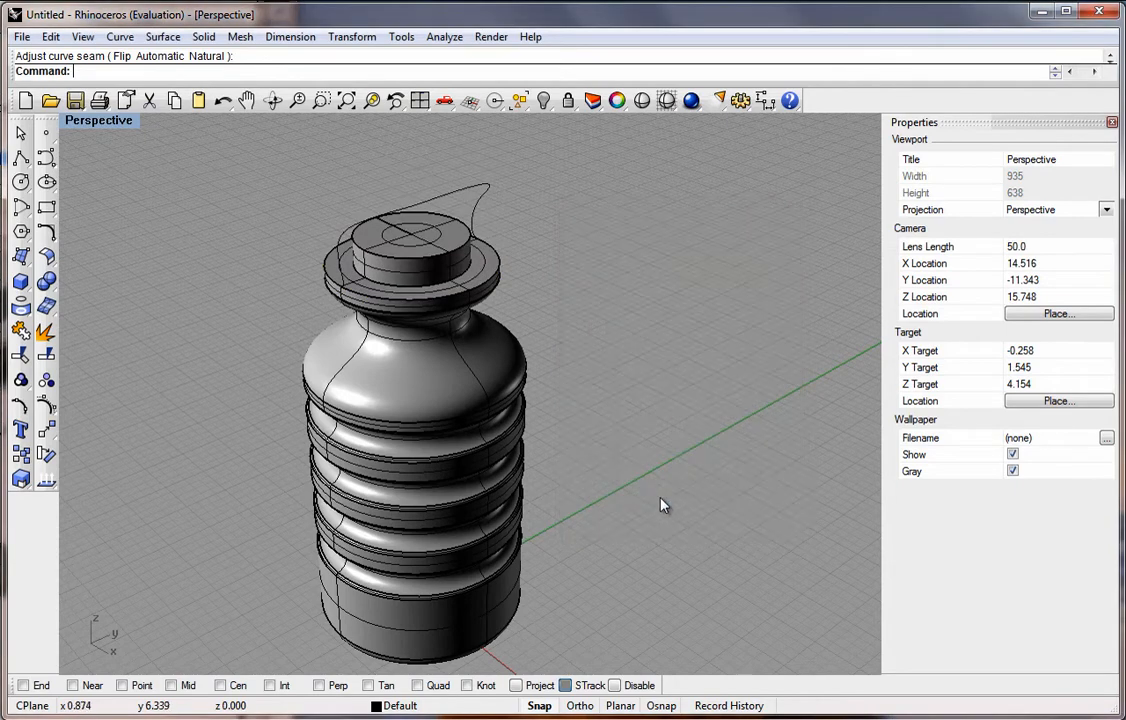
scroll(325, 252, "down", 3)
scroll(380, 283, "up", 5)
scroll(380, 283, "up", 6)
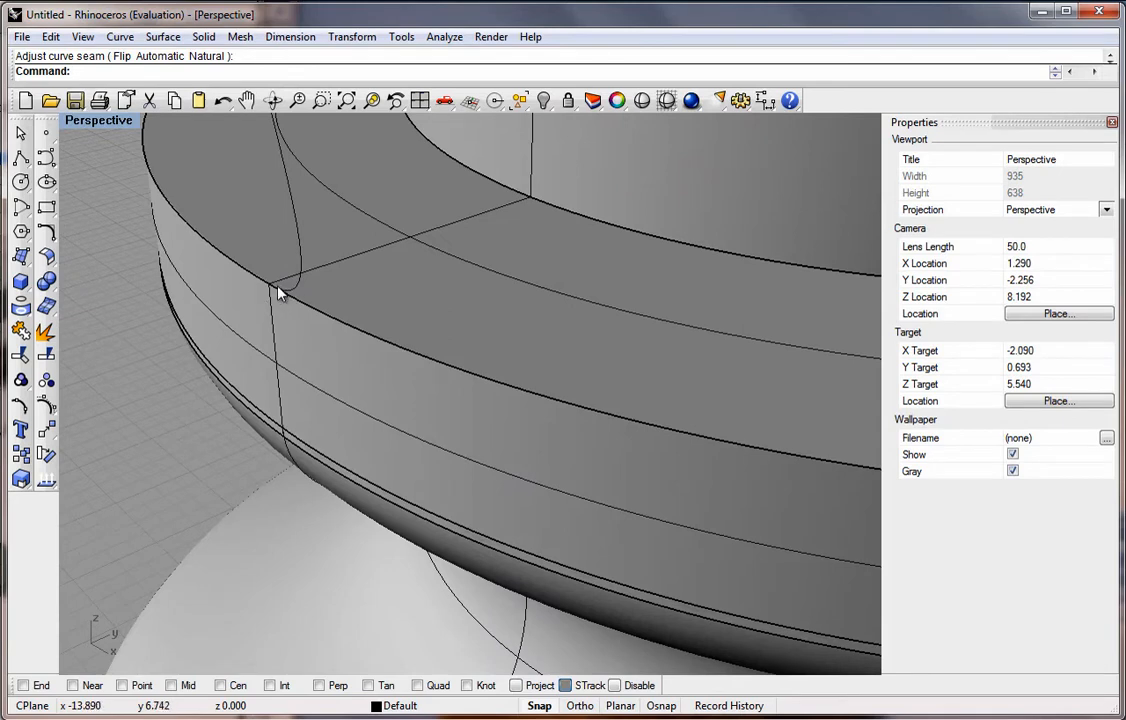
key("Return")
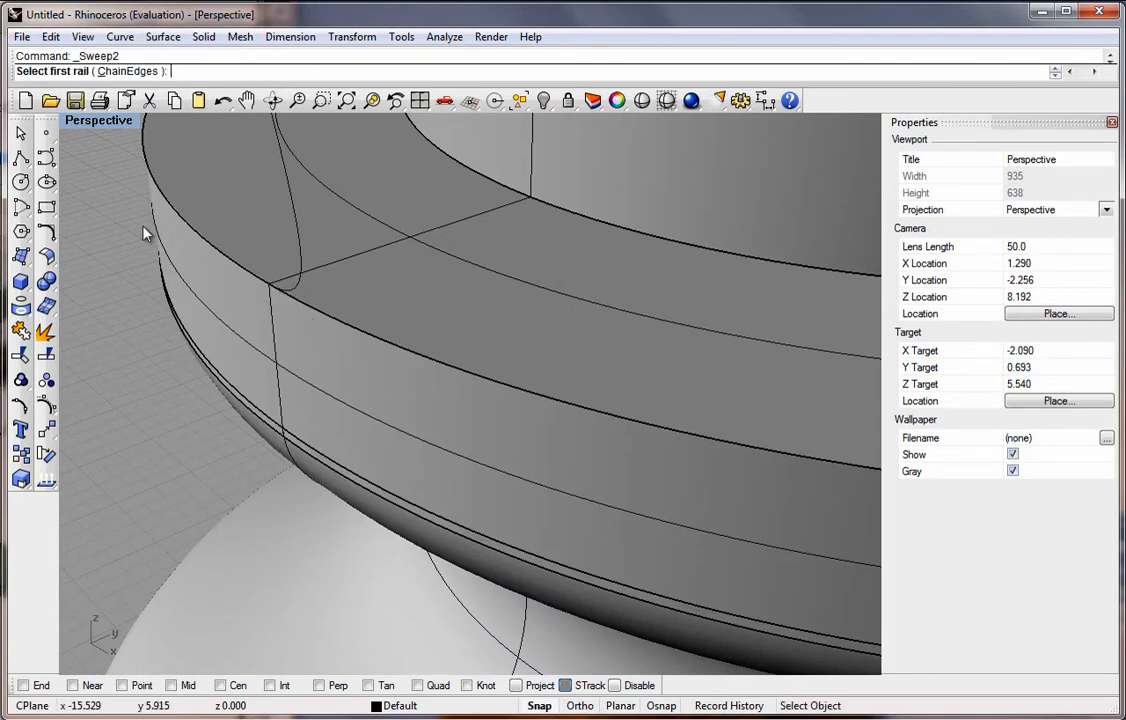
double_click(98, 121)
scroll(222, 432, "up", 5)
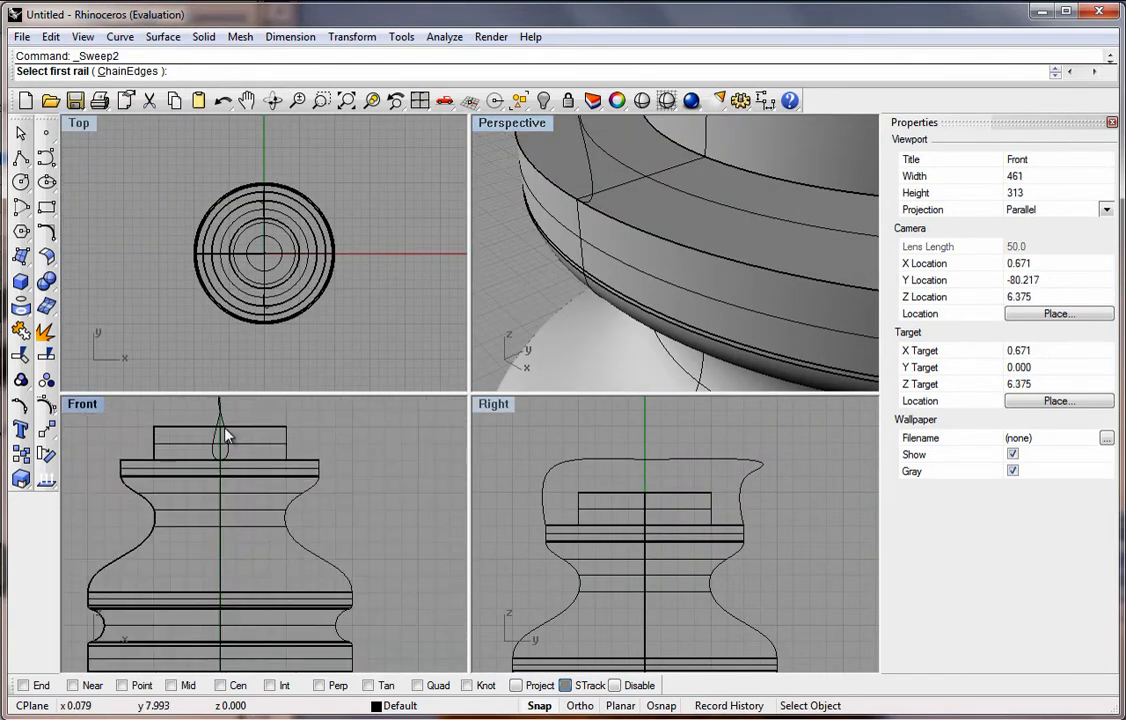
scroll(226, 436, "up", 2)
scroll(240, 462, "down", 5)
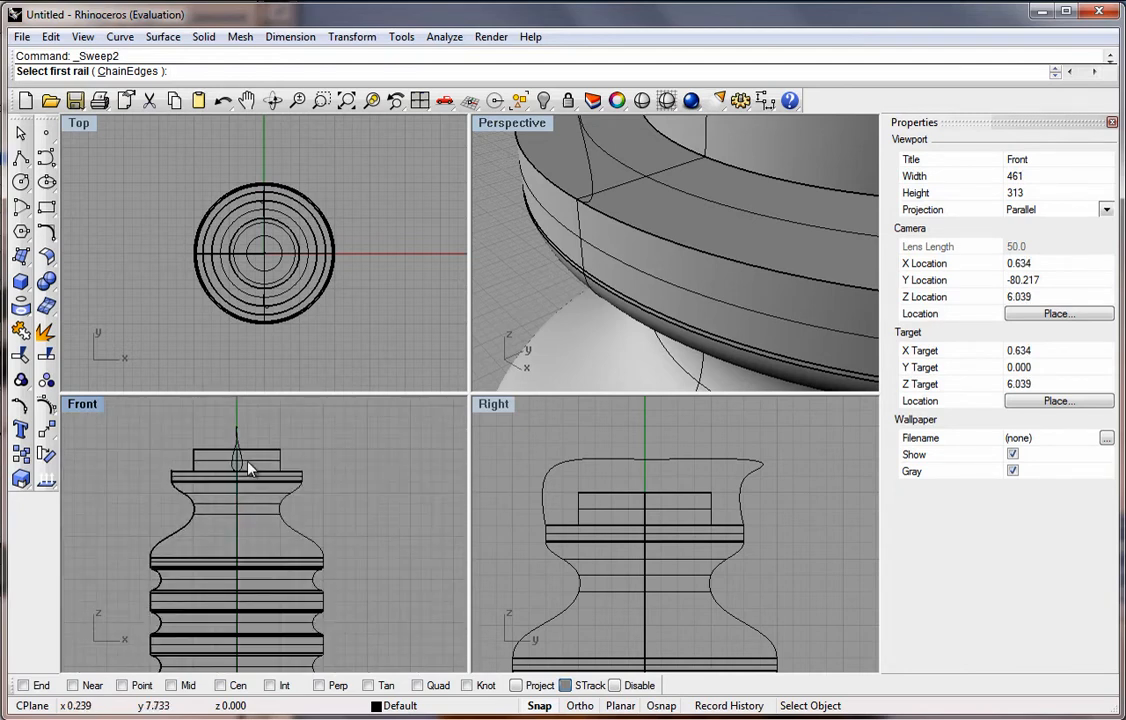
scroll(250, 470, "down", 1)
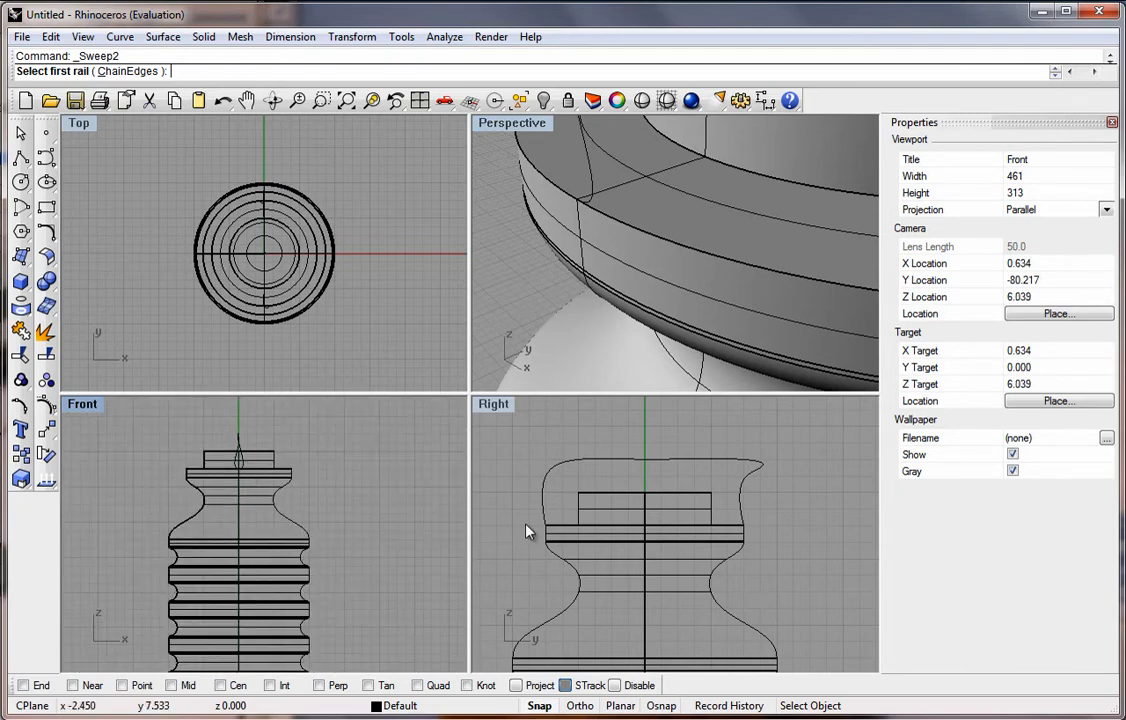
left_click(598, 463)
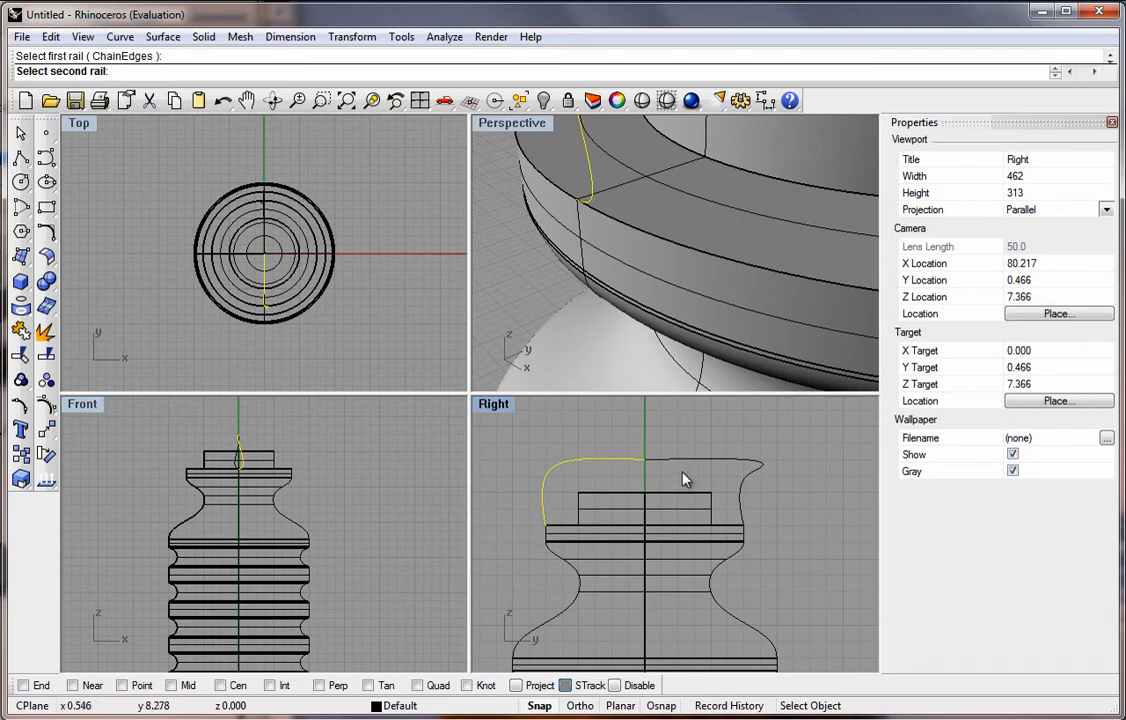
key("Escape")
Delete the two interpolated curves above the bottle's neck
left_click(615, 462)
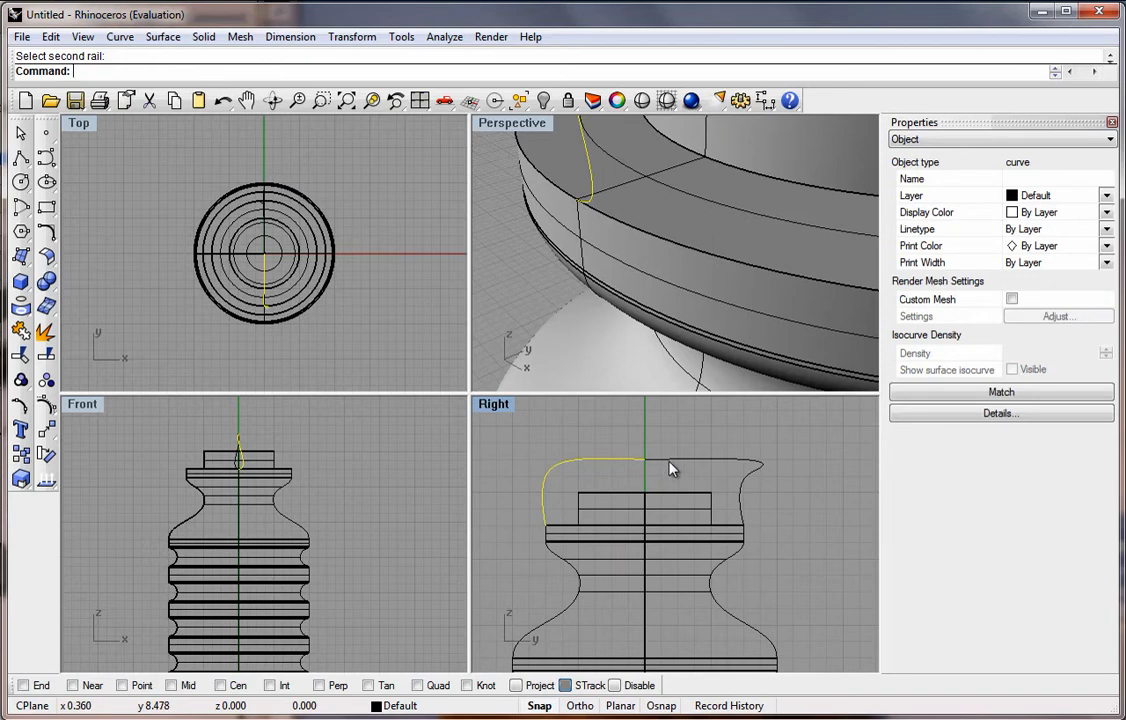
key("Delete")
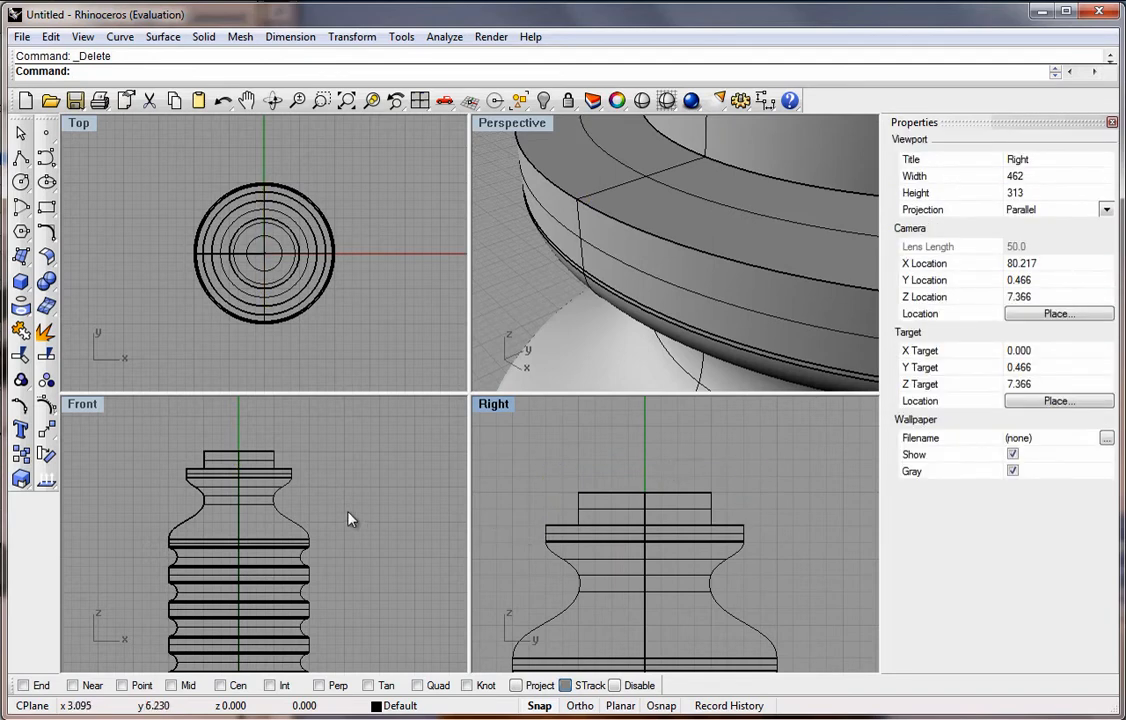
Draw an interpolated curve from (-1.5, 7.5) through (-1.5, 7.75) and about (-1.15, 8.3) to (0, 8.5), with a horizontal end tangent
left_click(538, 706)
left_click(53, 168)
left_click(95, 180)
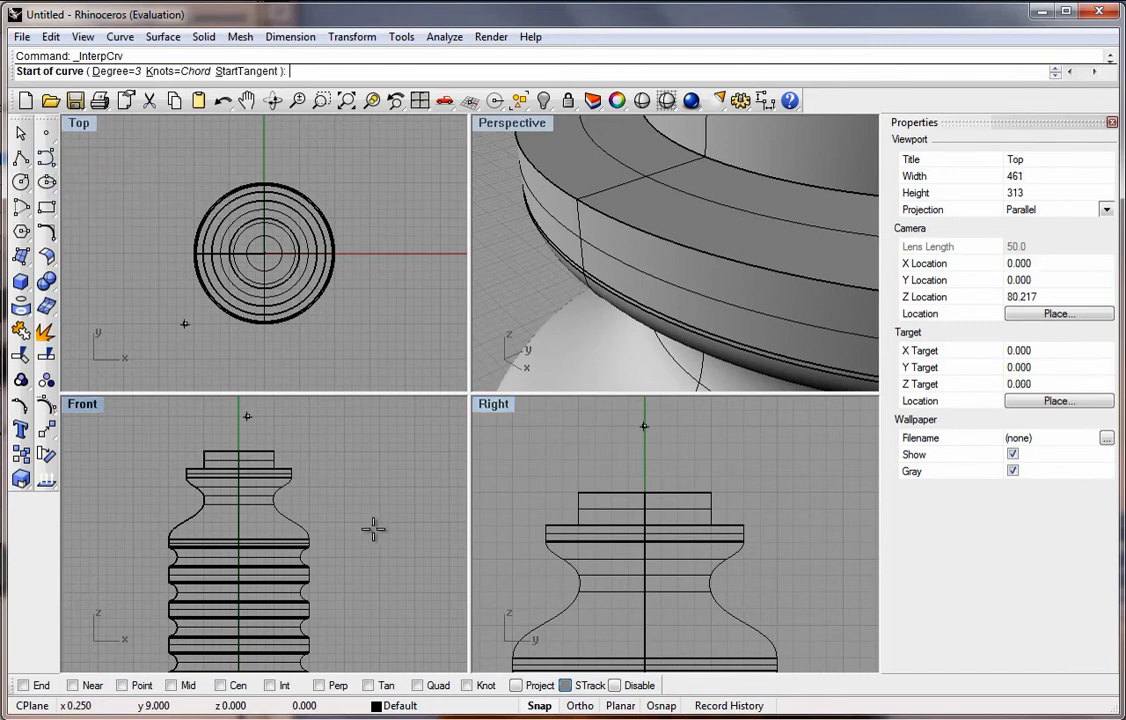
left_click(543, 525)
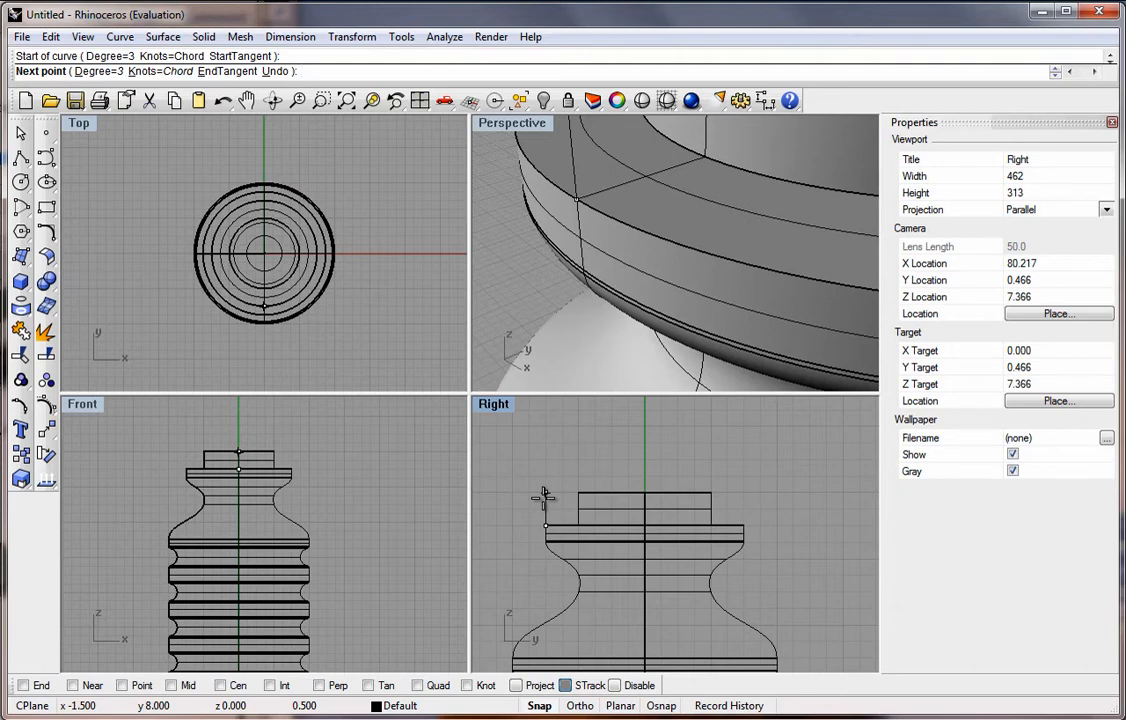
left_click(544, 507)
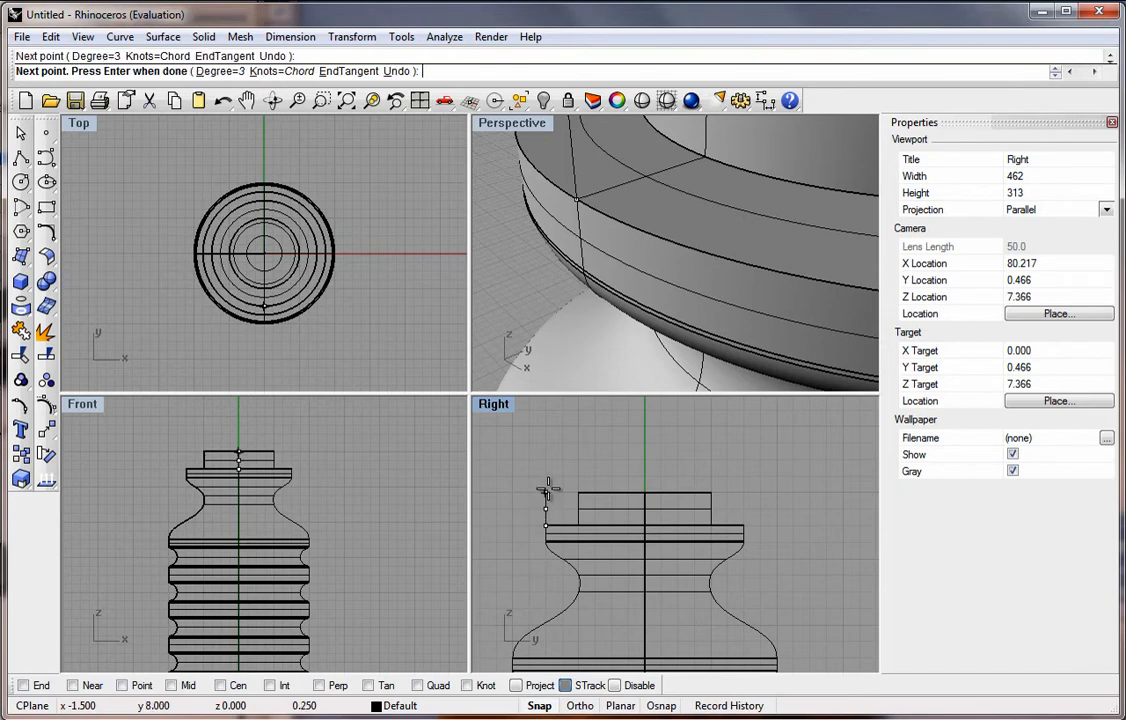
left_click(540, 706)
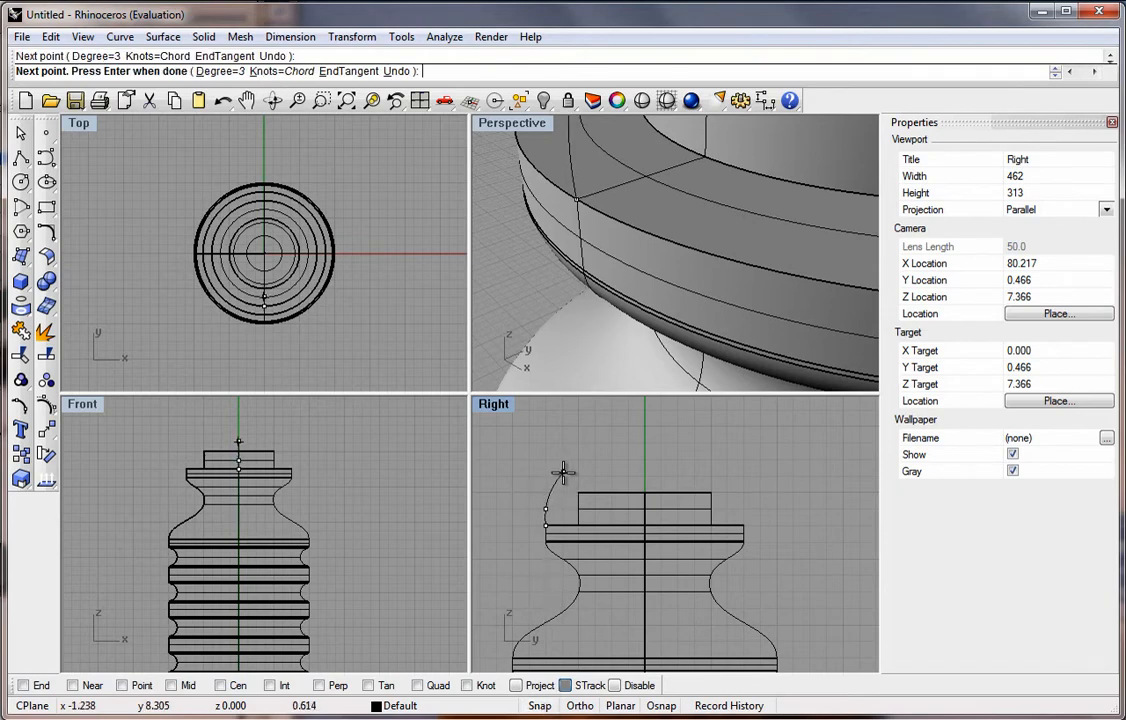
left_click(568, 470)
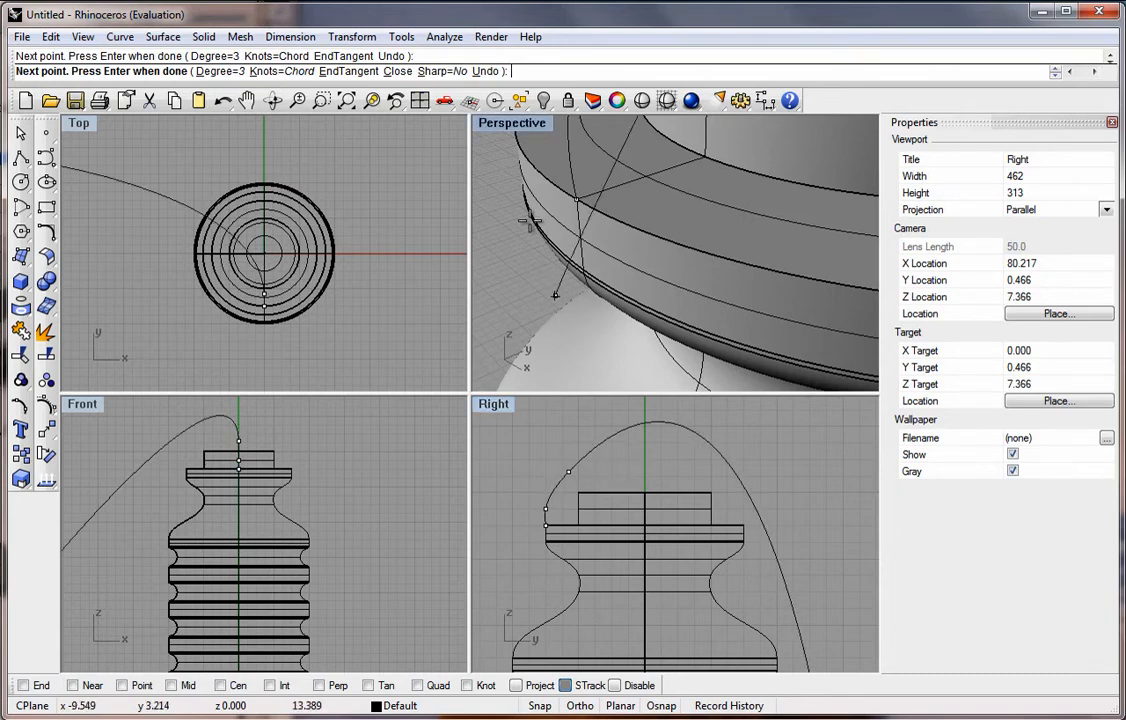
left_click(341, 71)
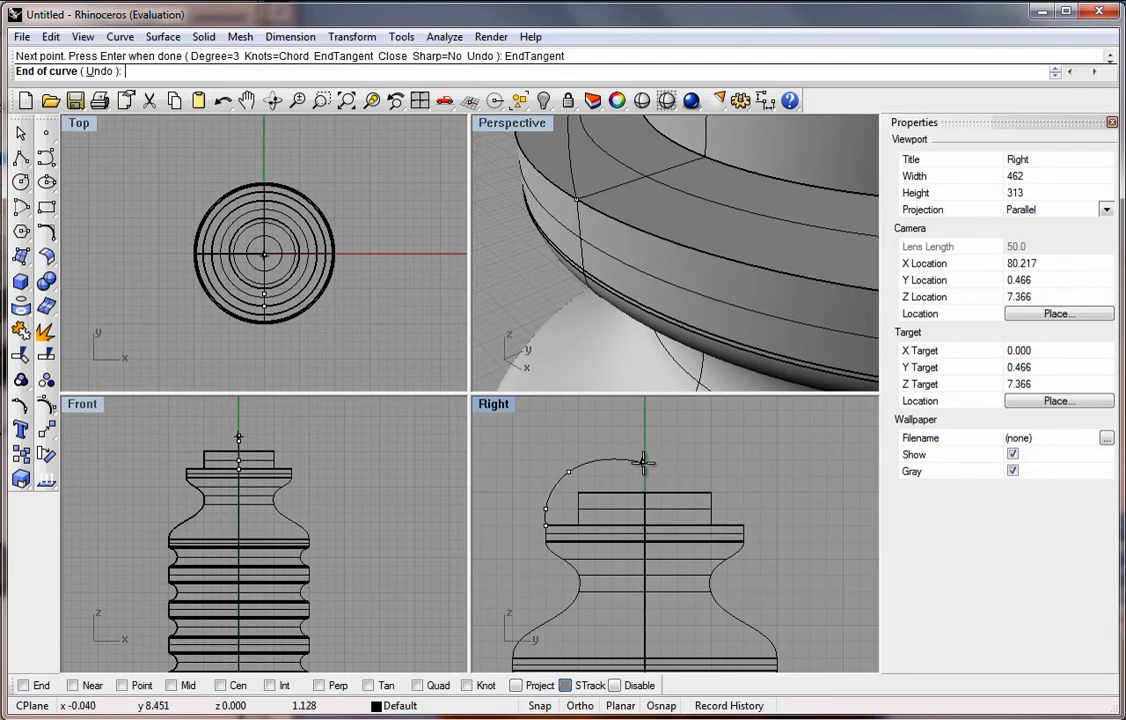
left_click(540, 705)
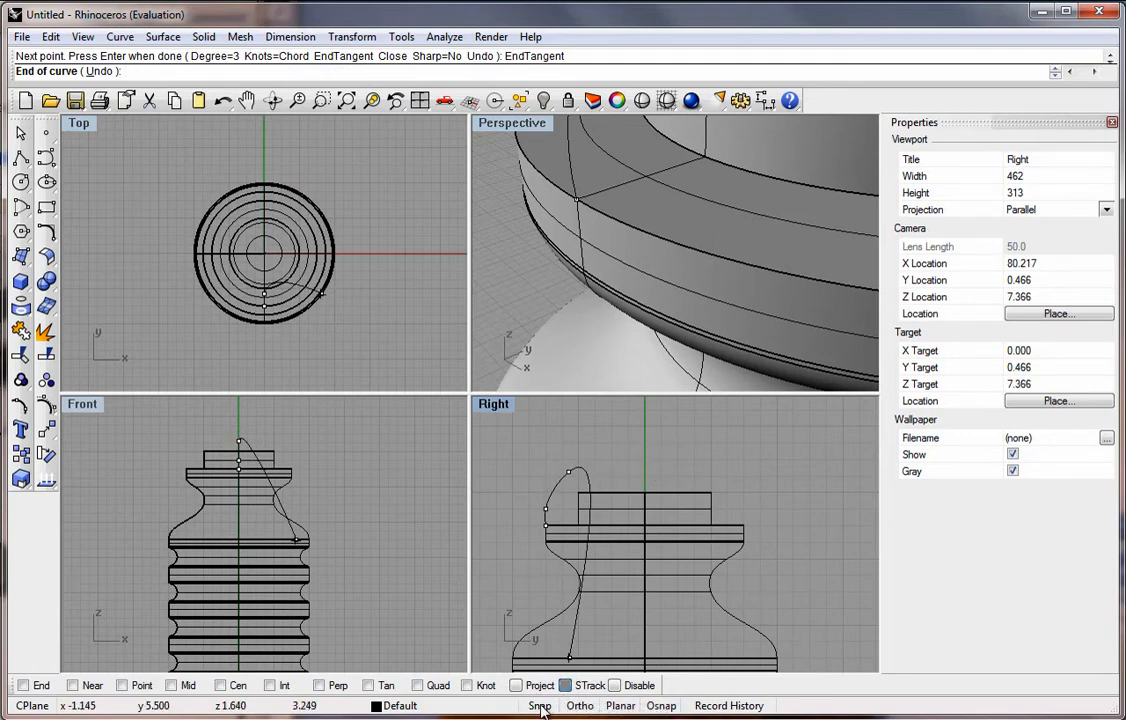
left_click(643, 460)
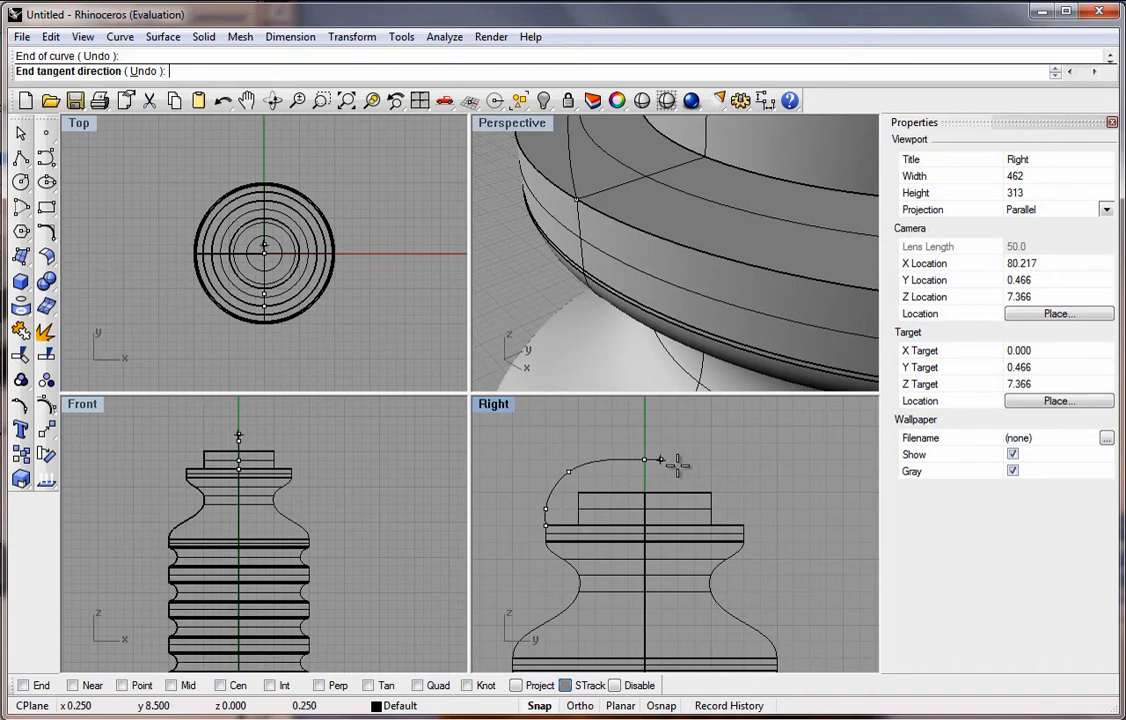
left_click(748, 462)
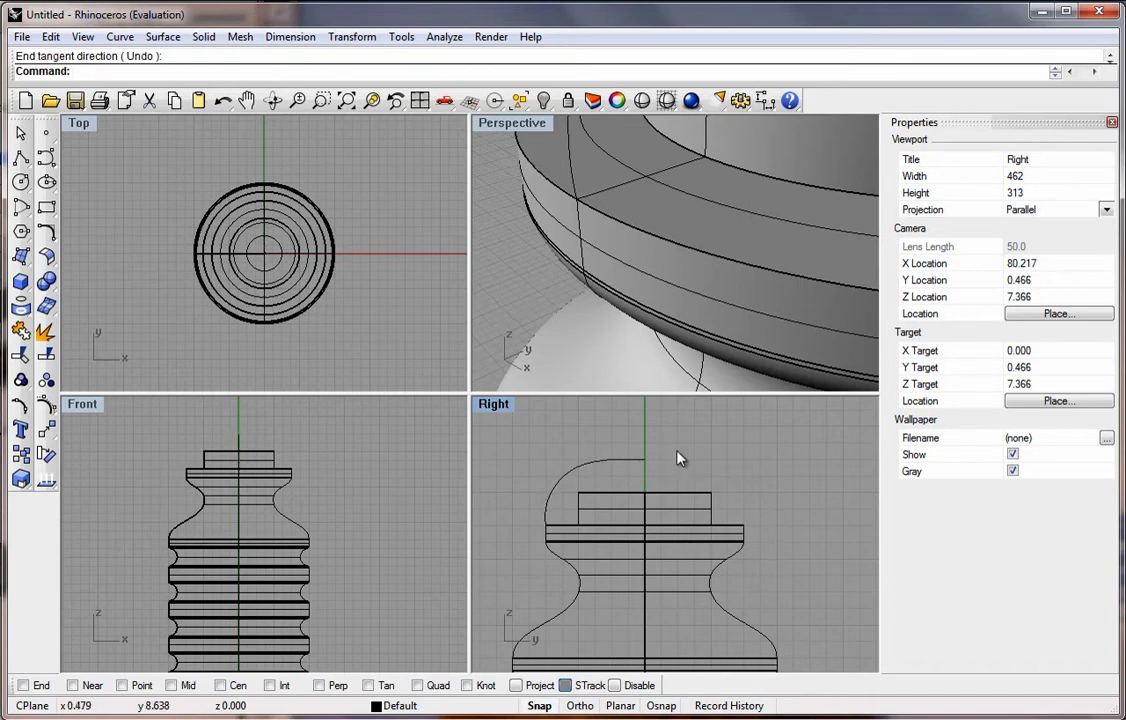
Draw a spout-shaped interpolated curve from (1.5, 7.5) through (1.5, 7.75) and (1.75, 8) to (0, 8.5), with a horizontal end tangent
scroll(243, 465, "up", 5)
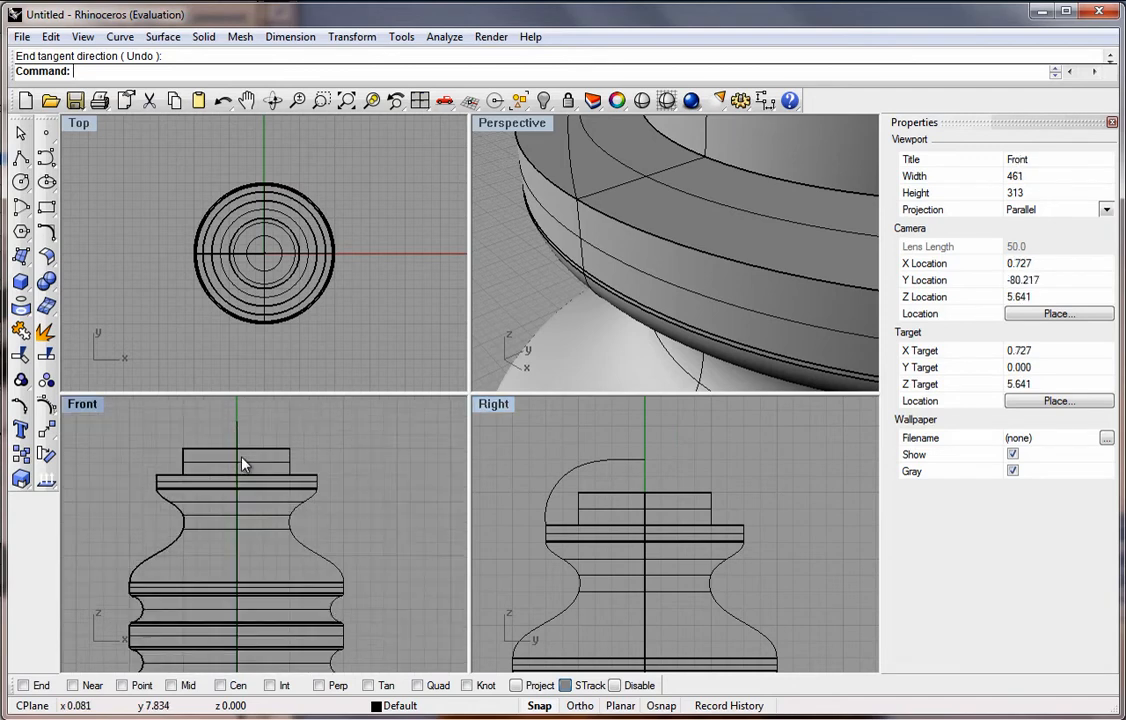
scroll(240, 495, "down", 5)
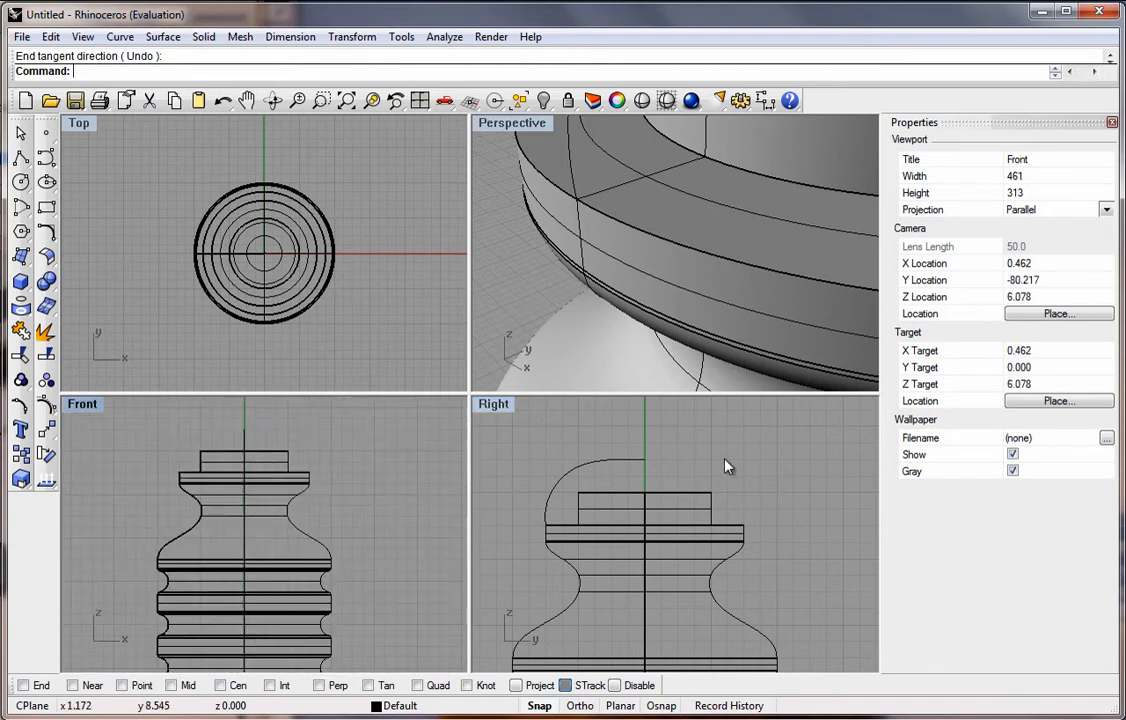
right_click(603, 420)
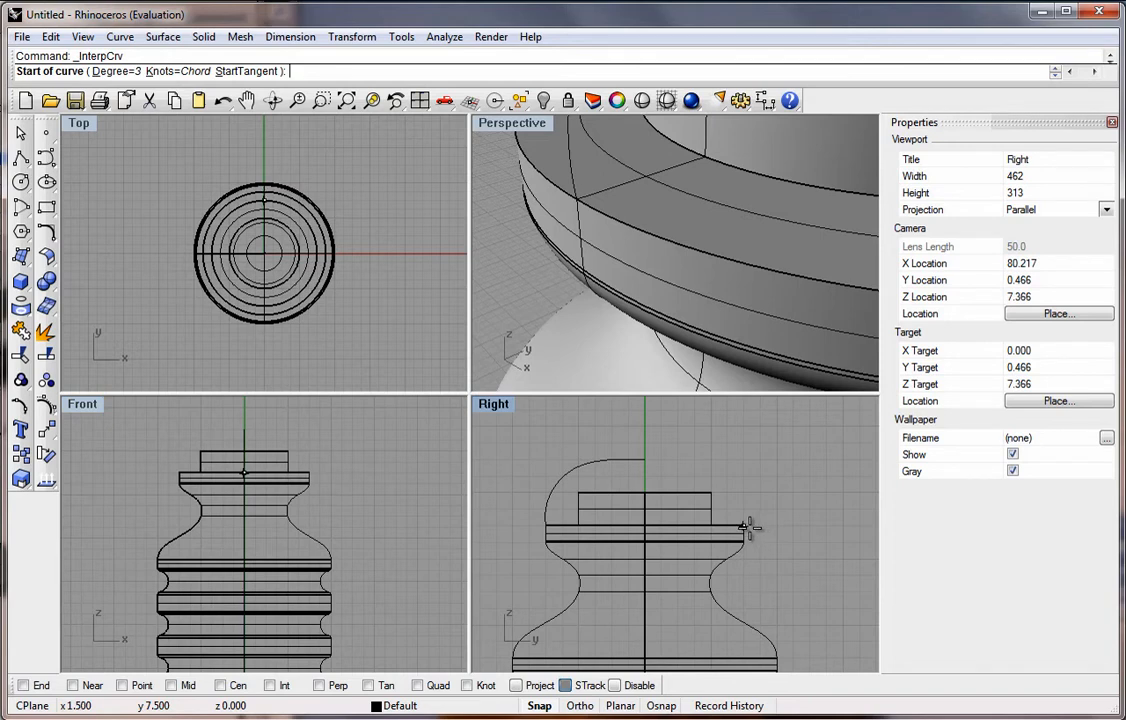
left_click(748, 527)
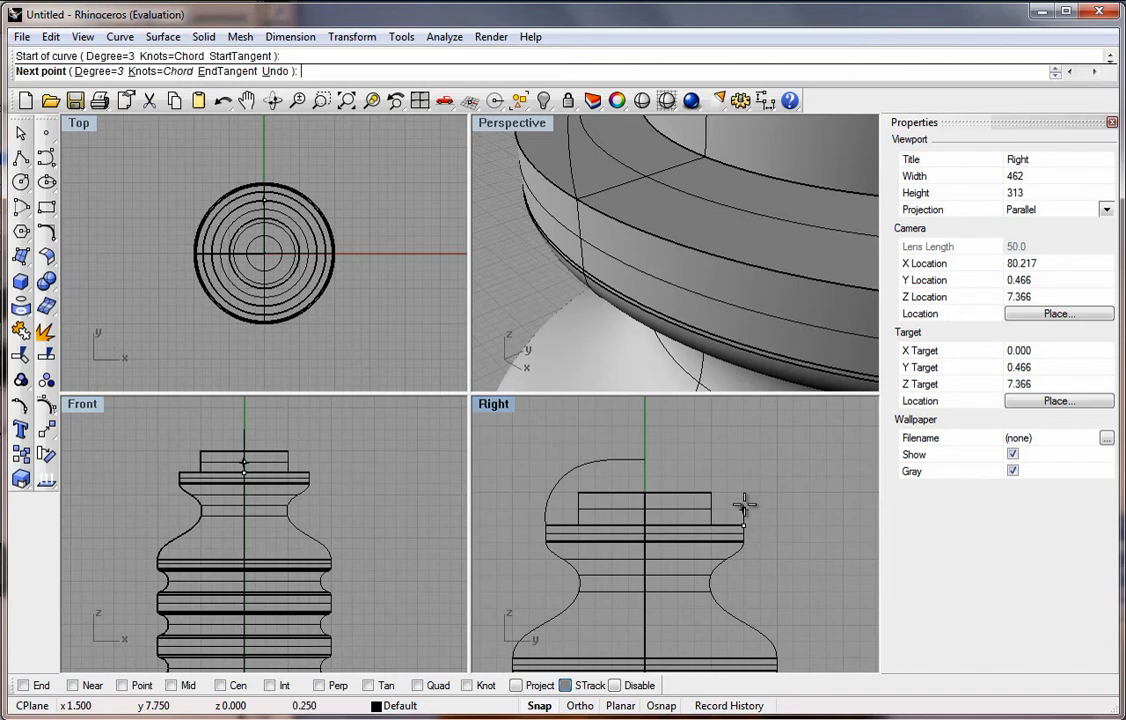
left_click(745, 507)
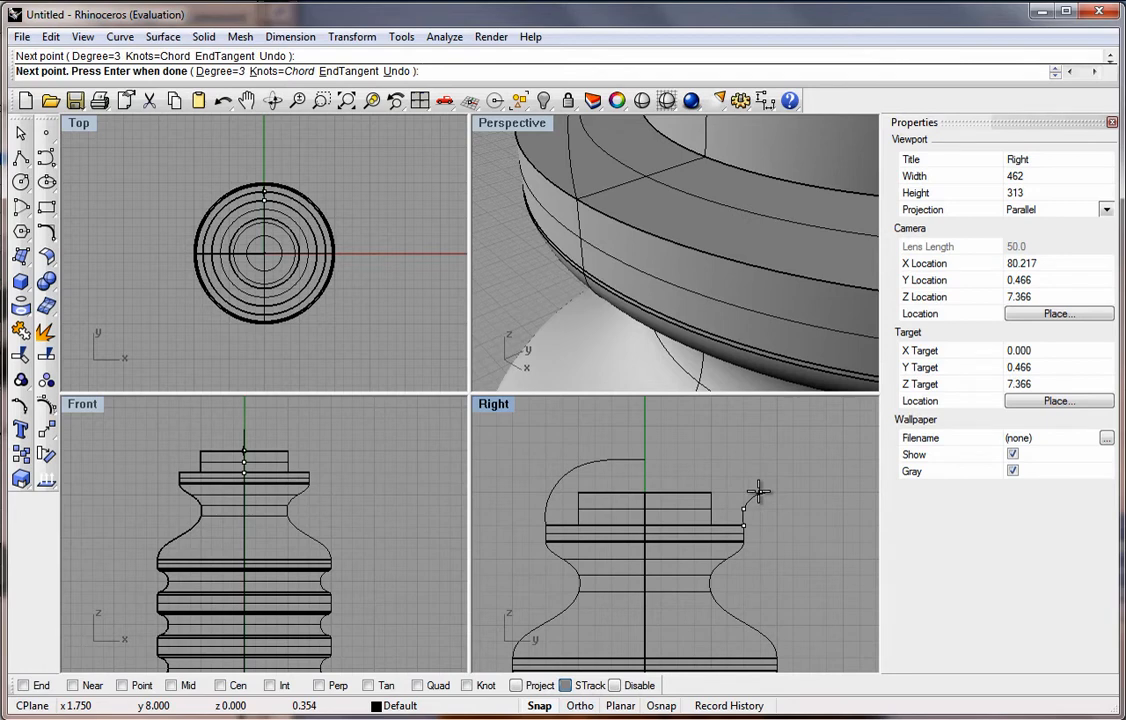
left_click(759, 490)
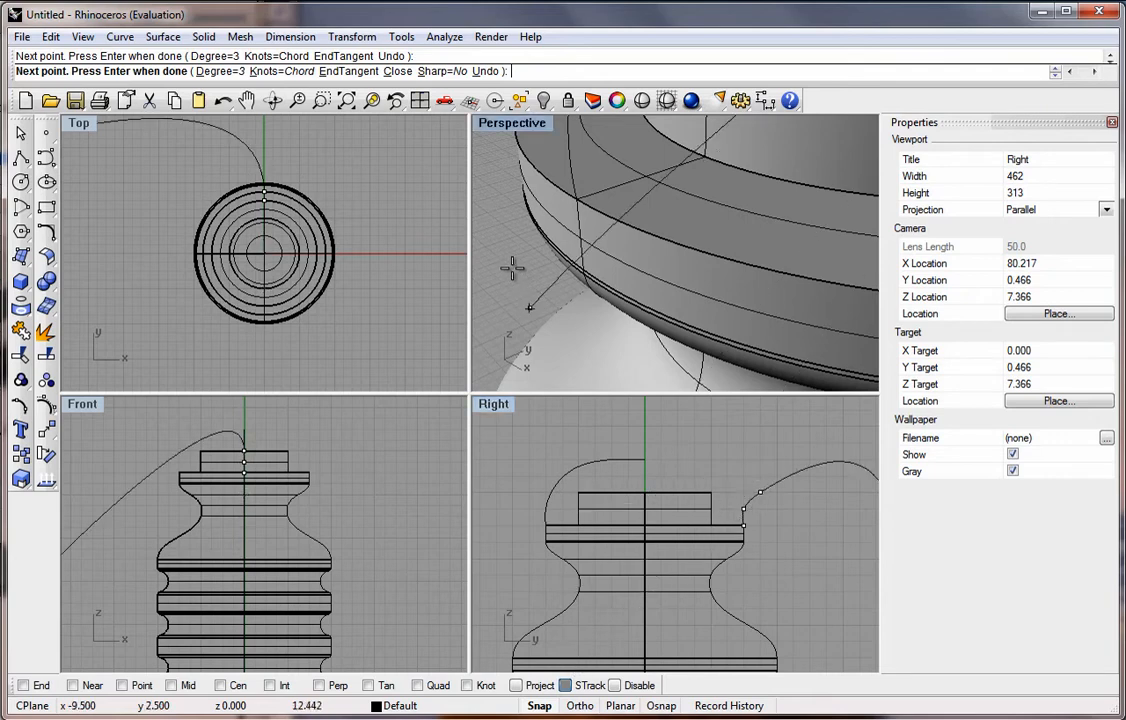
left_click(340, 71)
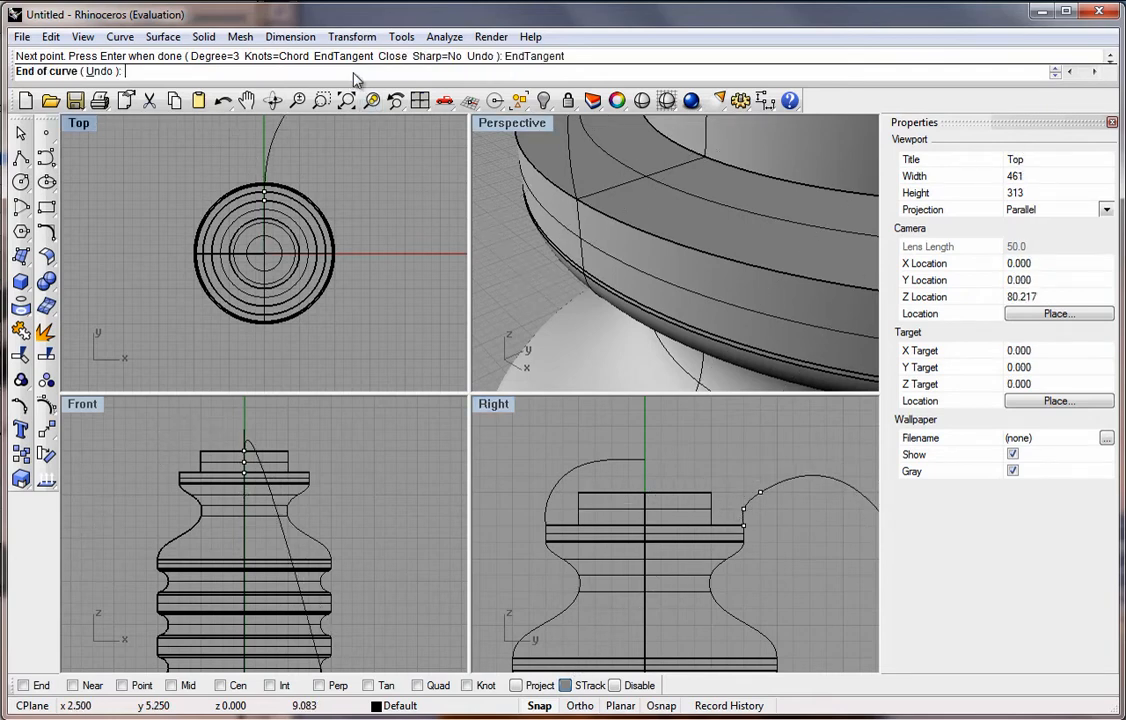
left_click(645, 458)
left_click(520, 478)
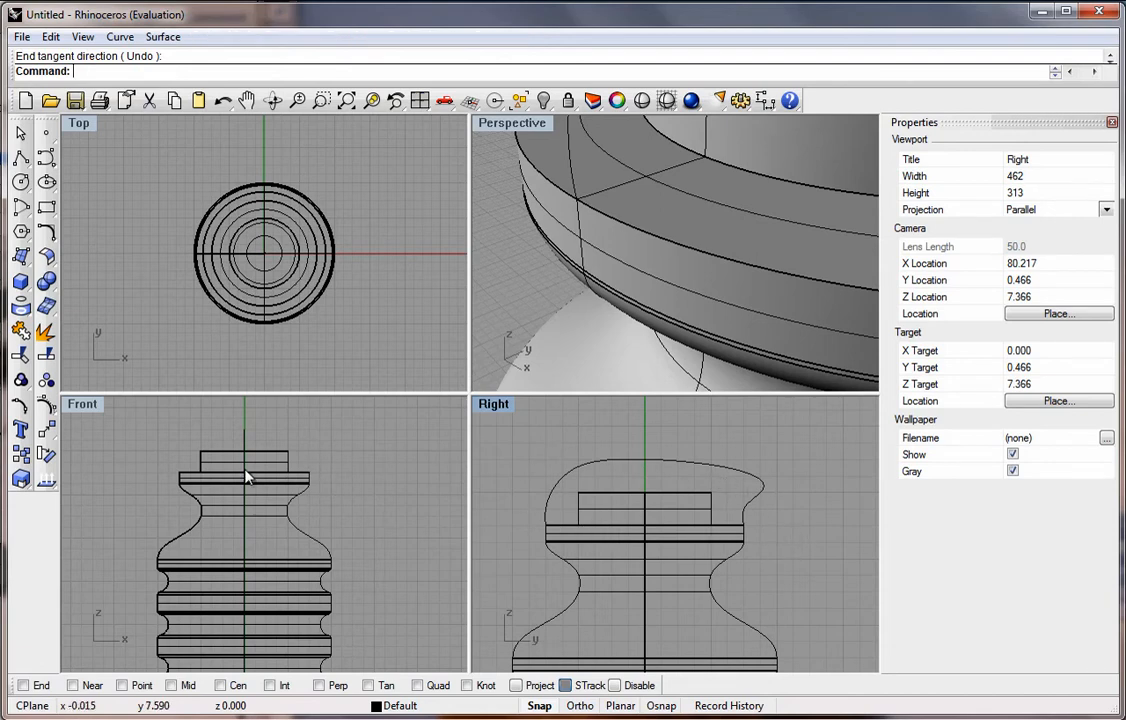
Sweep a surface along the two redrawn rail curves, using the collar's upper circular edge as cross section, without simplifying it
scroll(246, 470, "up", 3)
scroll(340, 478, "down", 3)
left_click(520, 320)
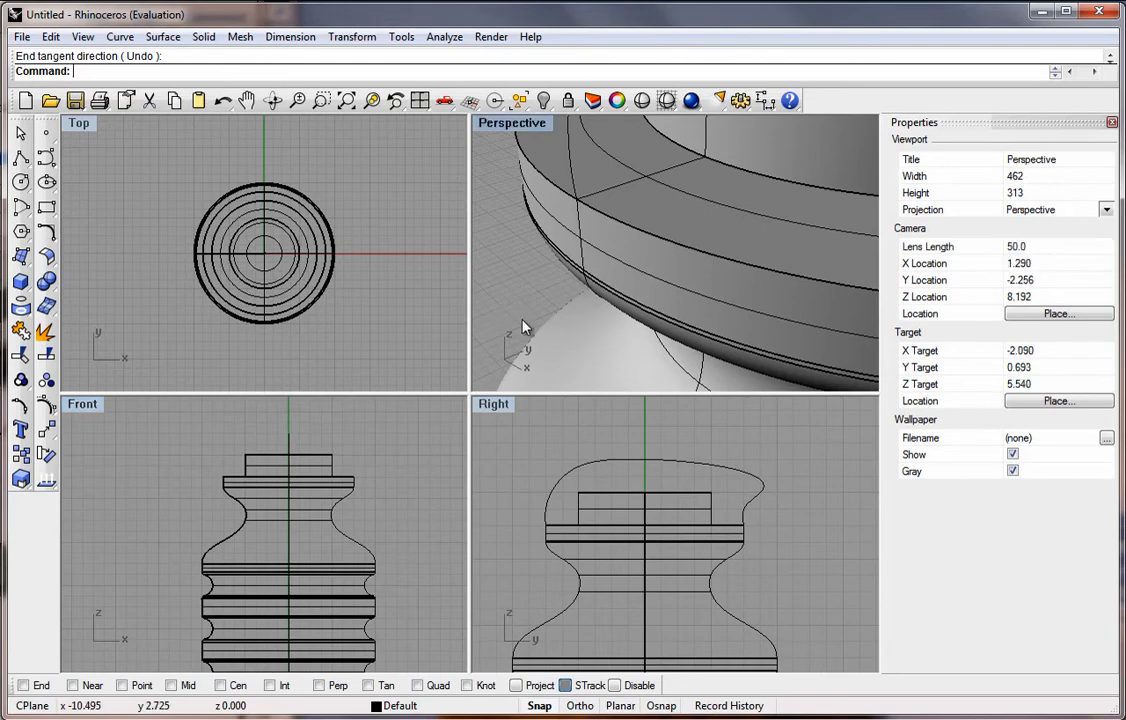
scroll(520, 320, "up", 5)
double_click(505, 121)
scroll(515, 360, "down", 8)
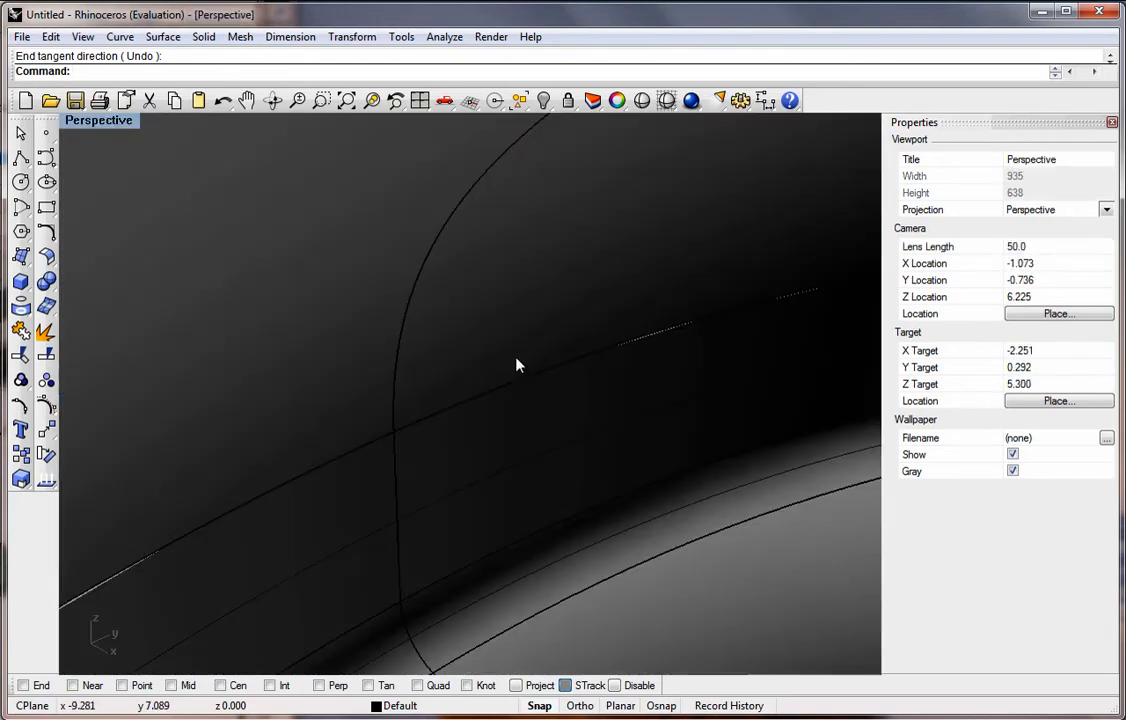
scroll(661, 231, "up", 5)
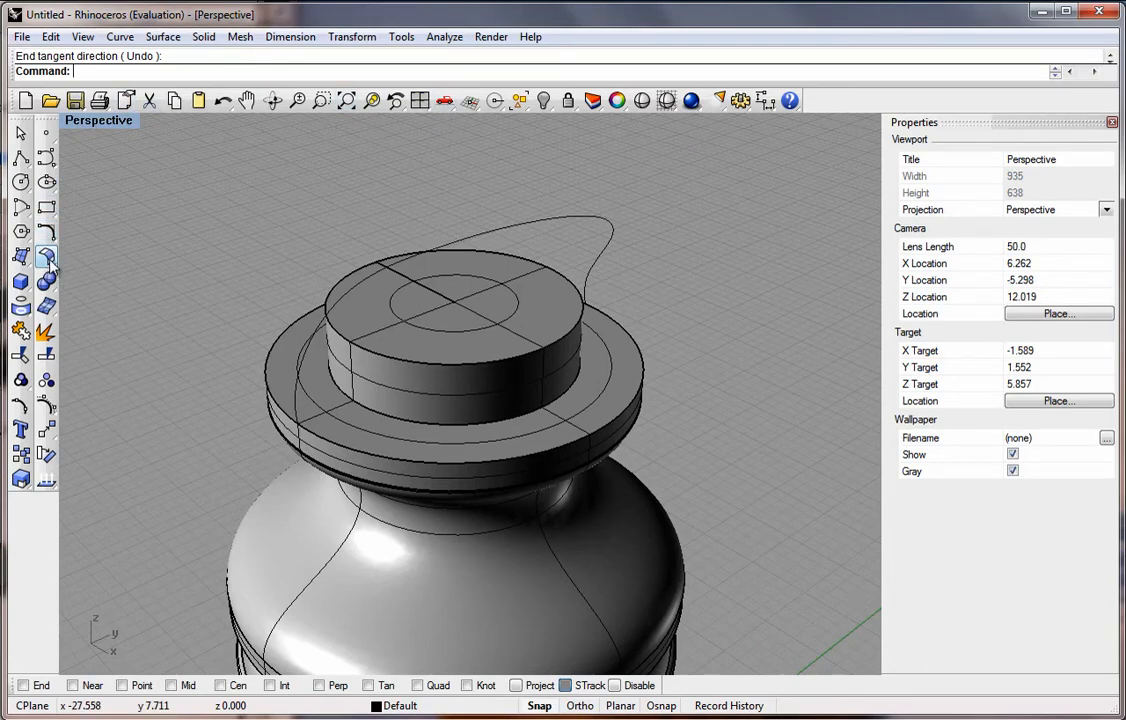
left_click(163, 37)
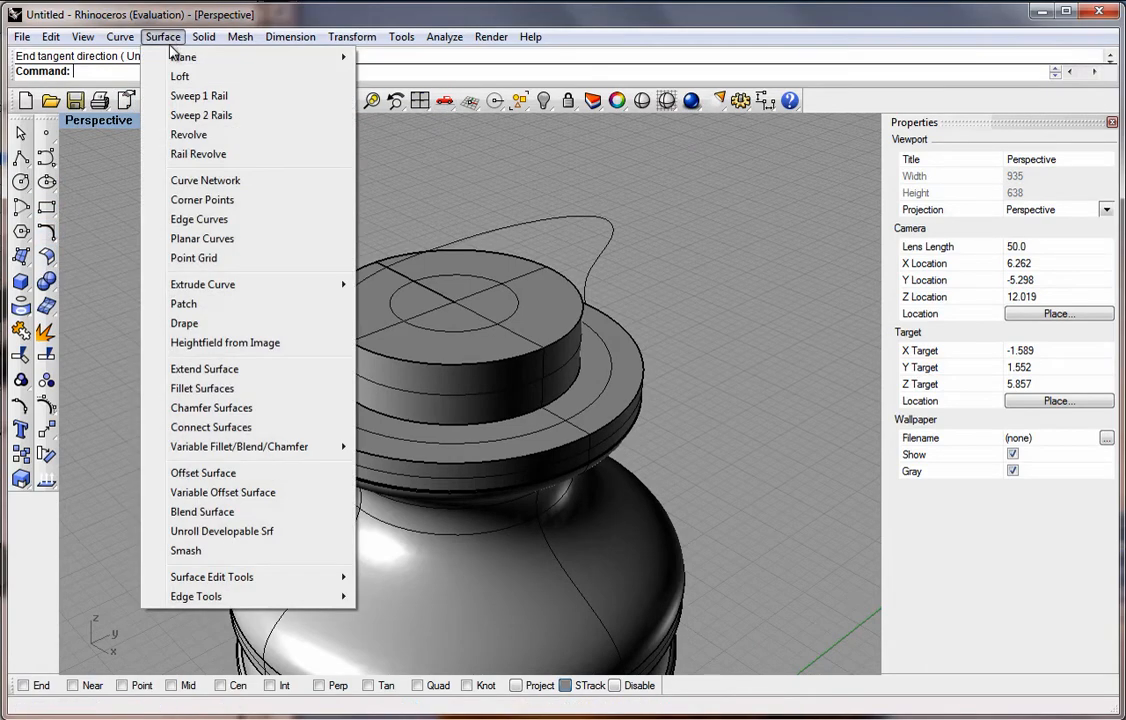
left_click(204, 115)
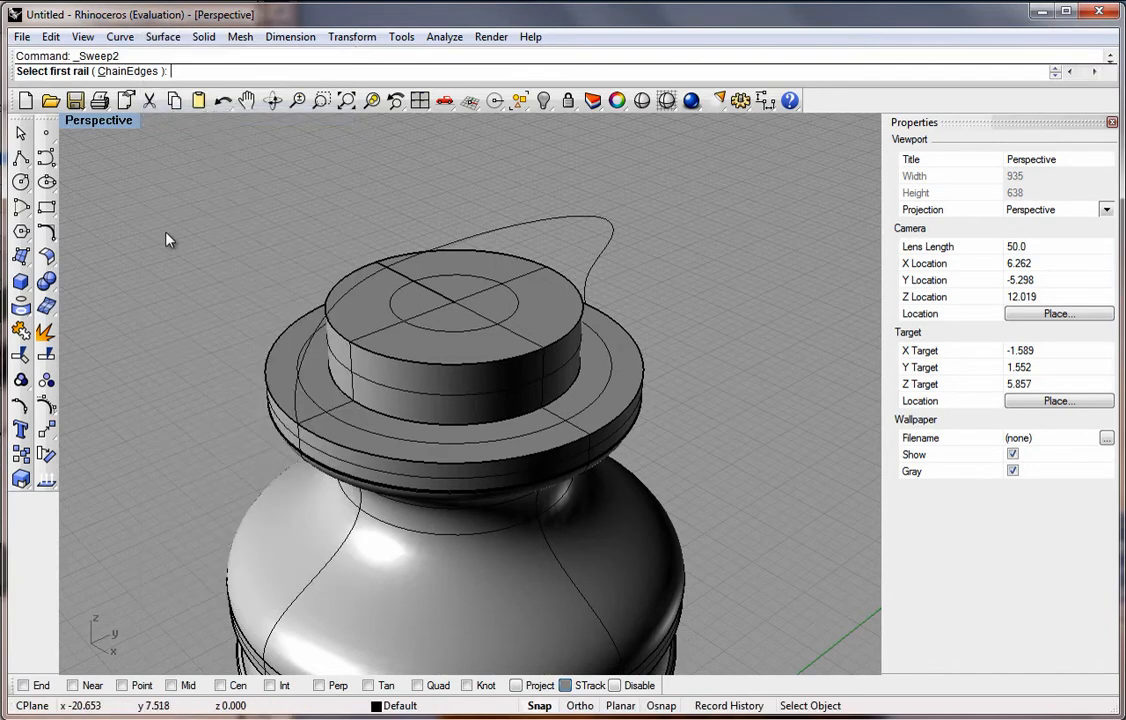
left_click(310, 358)
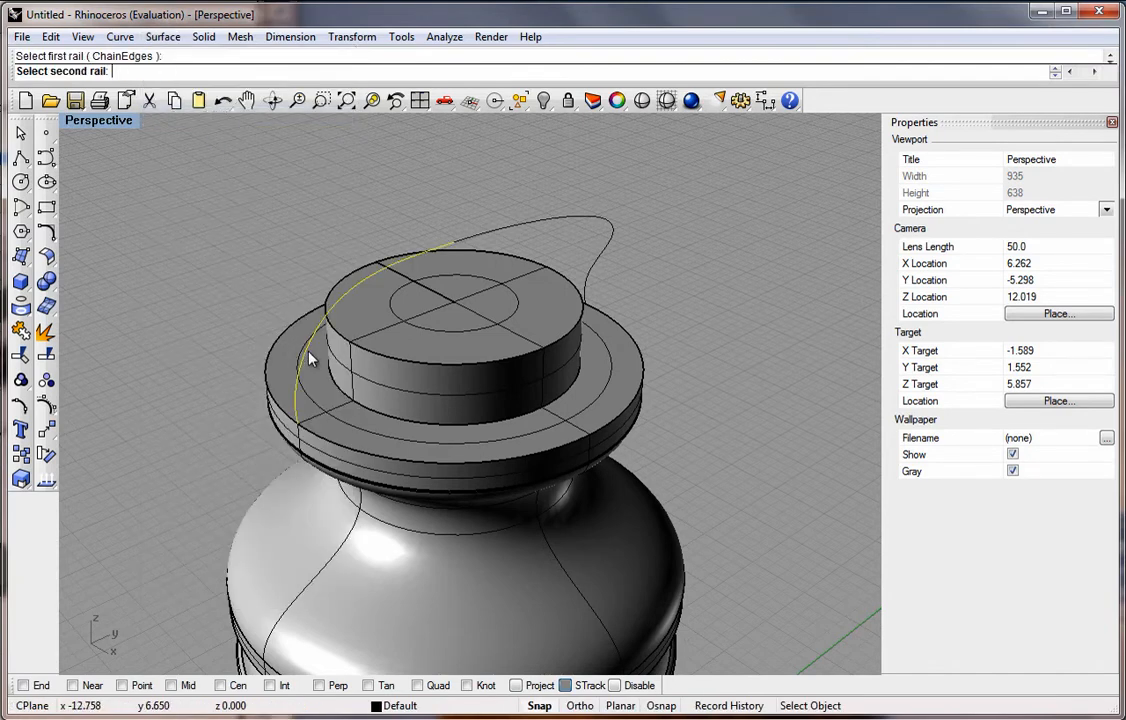
left_click(595, 274)
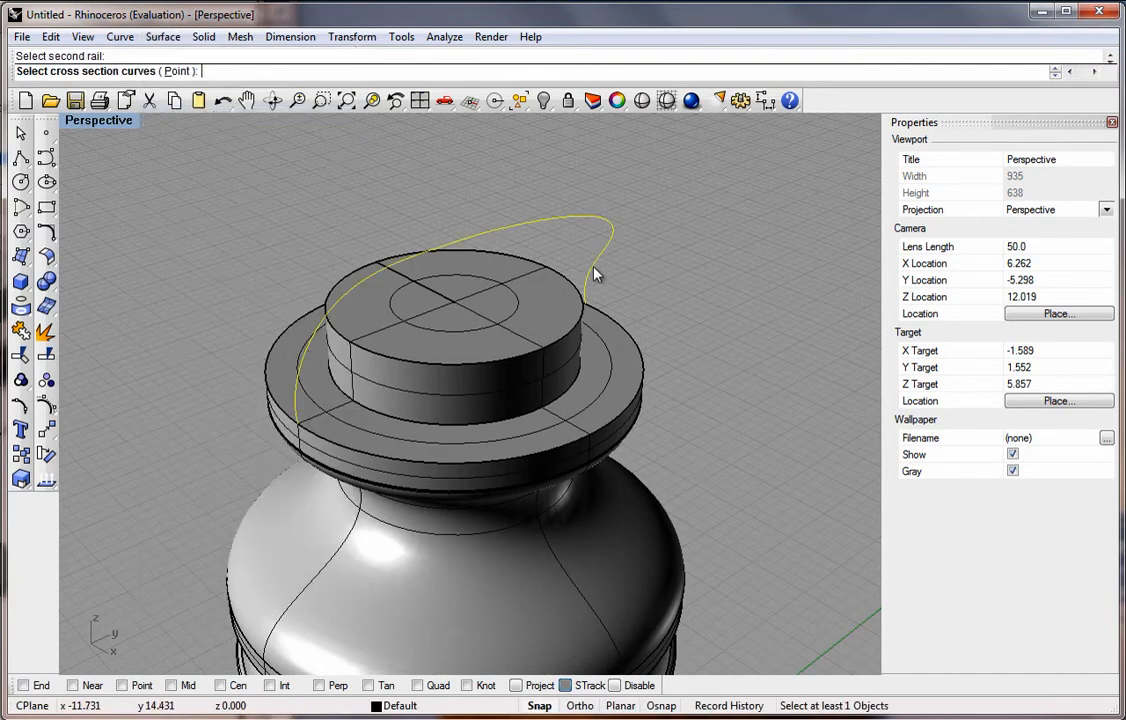
left_click(620, 417)
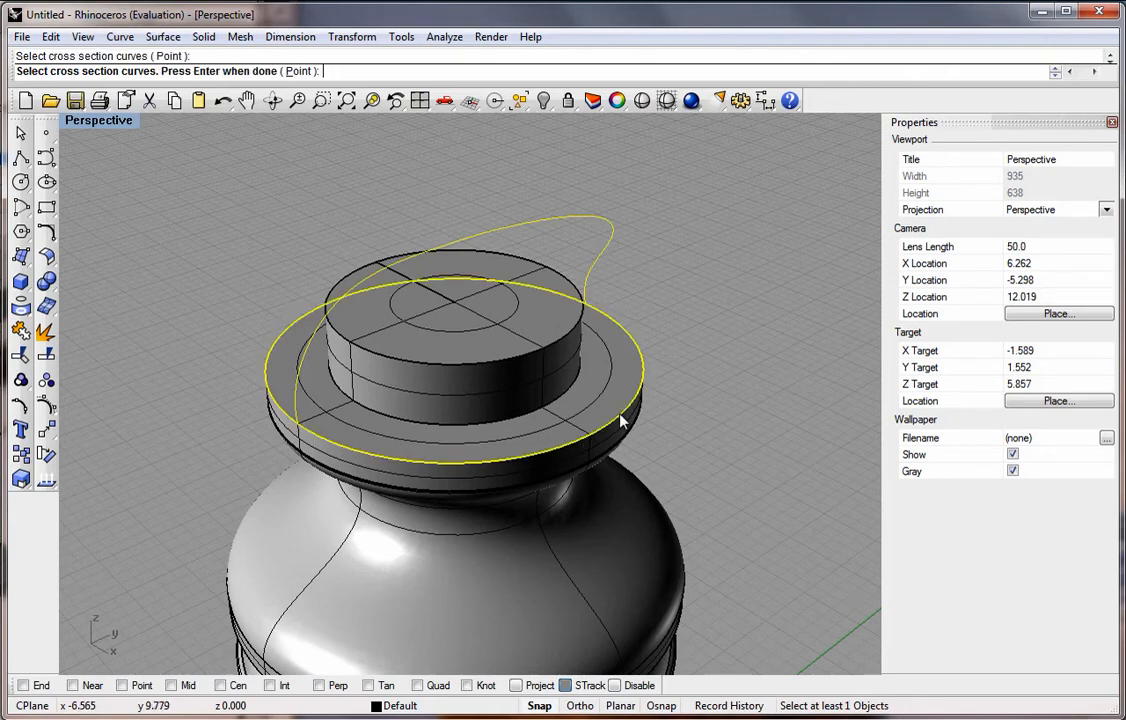
key("Return")
key("Return")
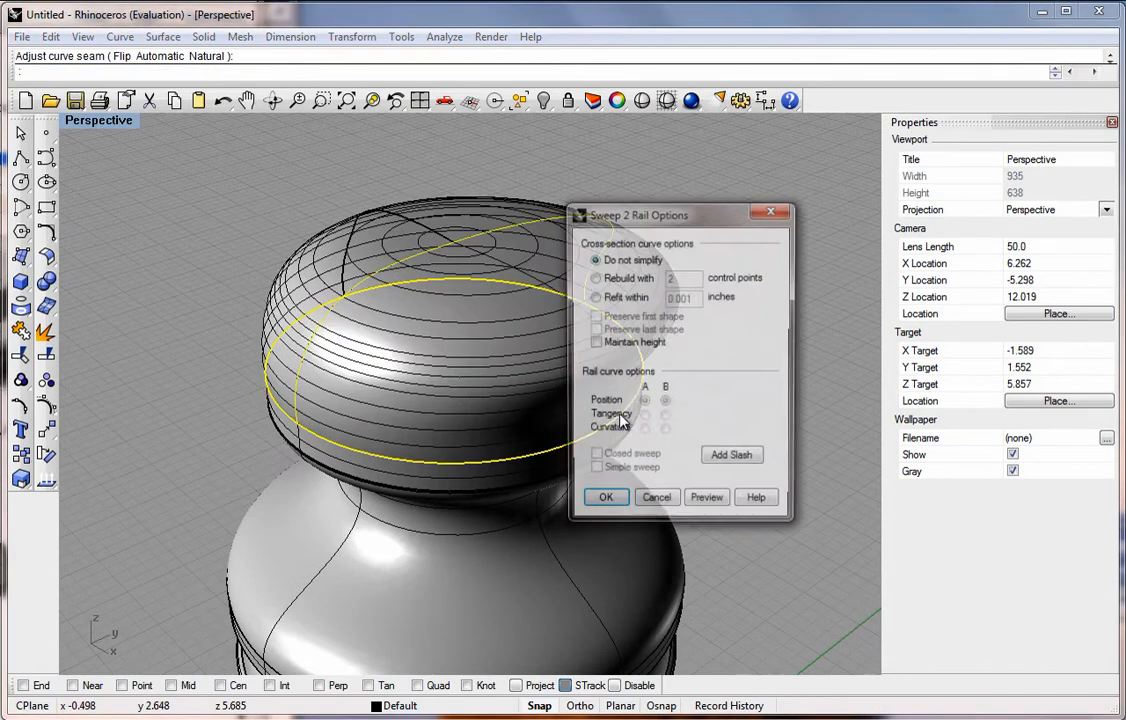
left_click_drag(683, 215, 824, 188)
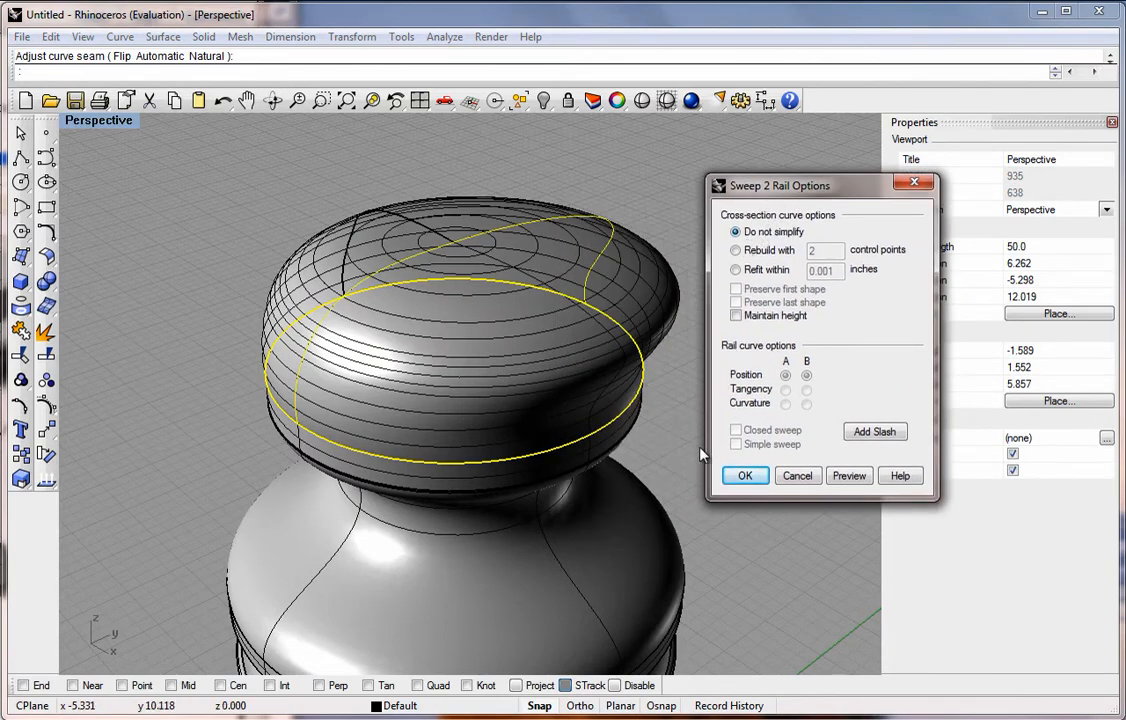
left_click(745, 476)
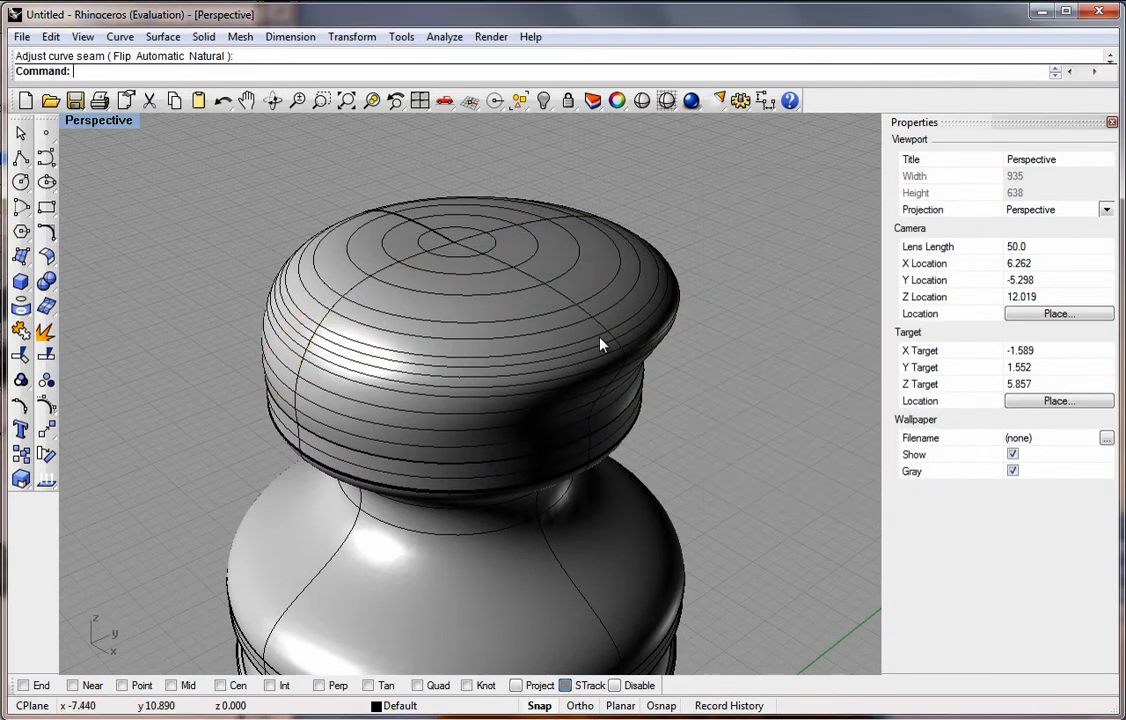
Set the display color of the swept cap surface to Red
scroll(600, 344, "down", 5)
right_click_drag(520, 293, 684, 332)
right_click_drag(575, 332, 450, 325)
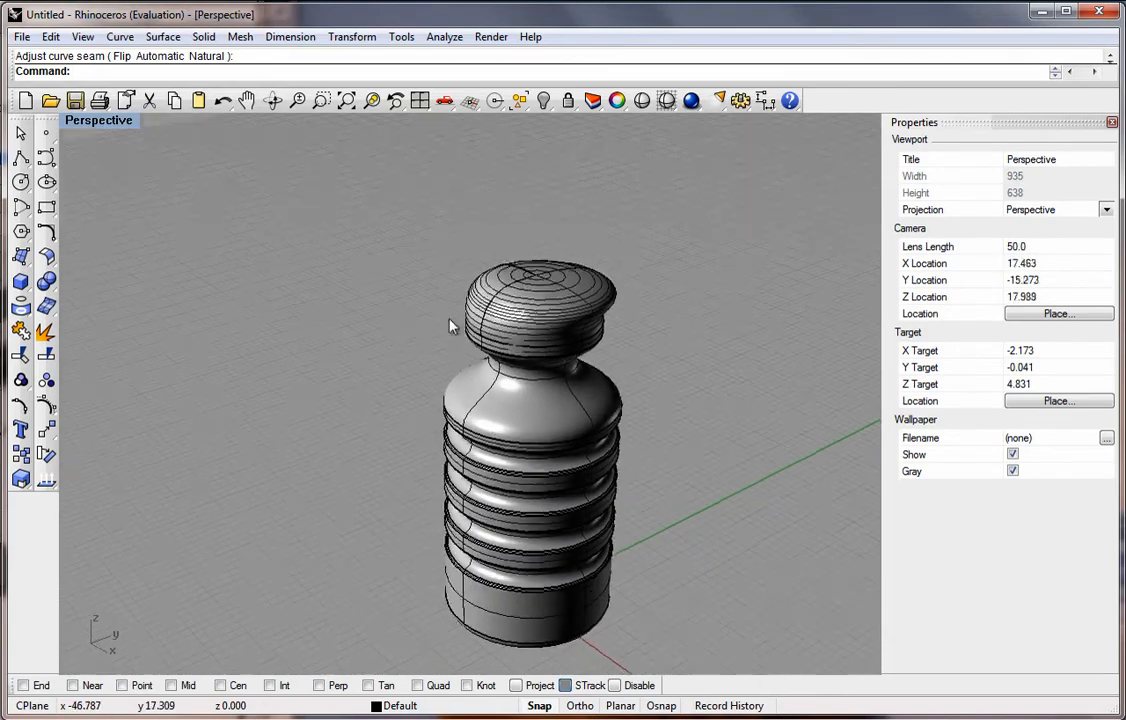
scroll(450, 325, "down", 3)
scroll(606, 312, "up", 8)
left_click(568, 315)
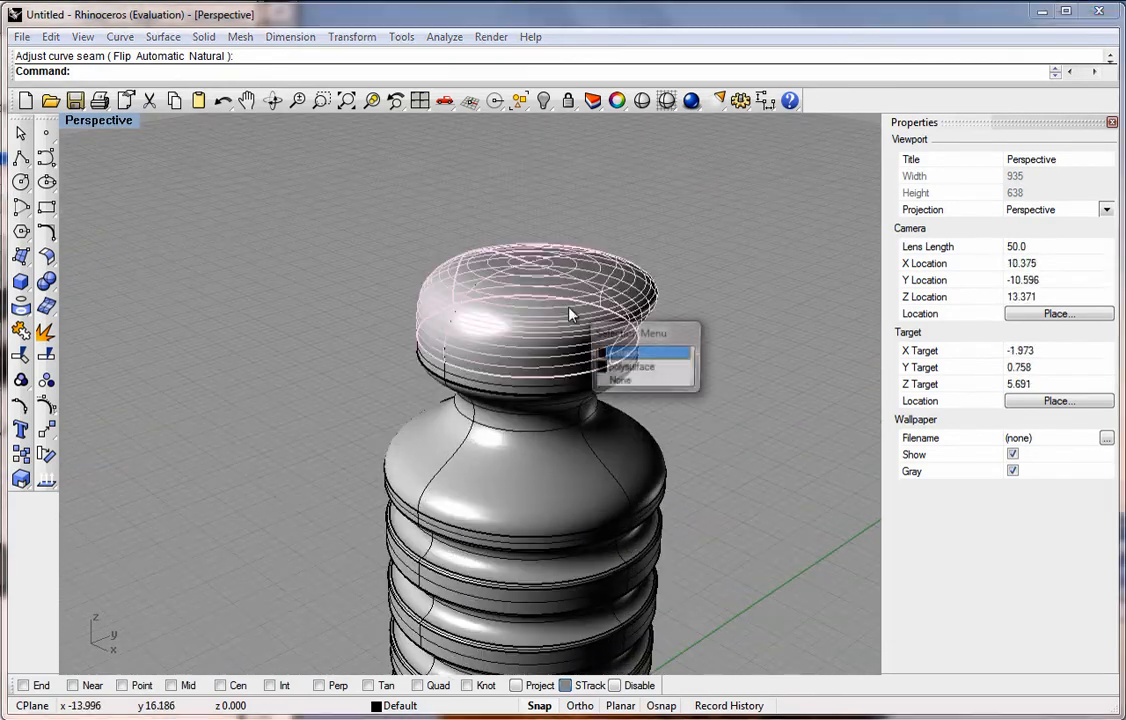
key("Escape")
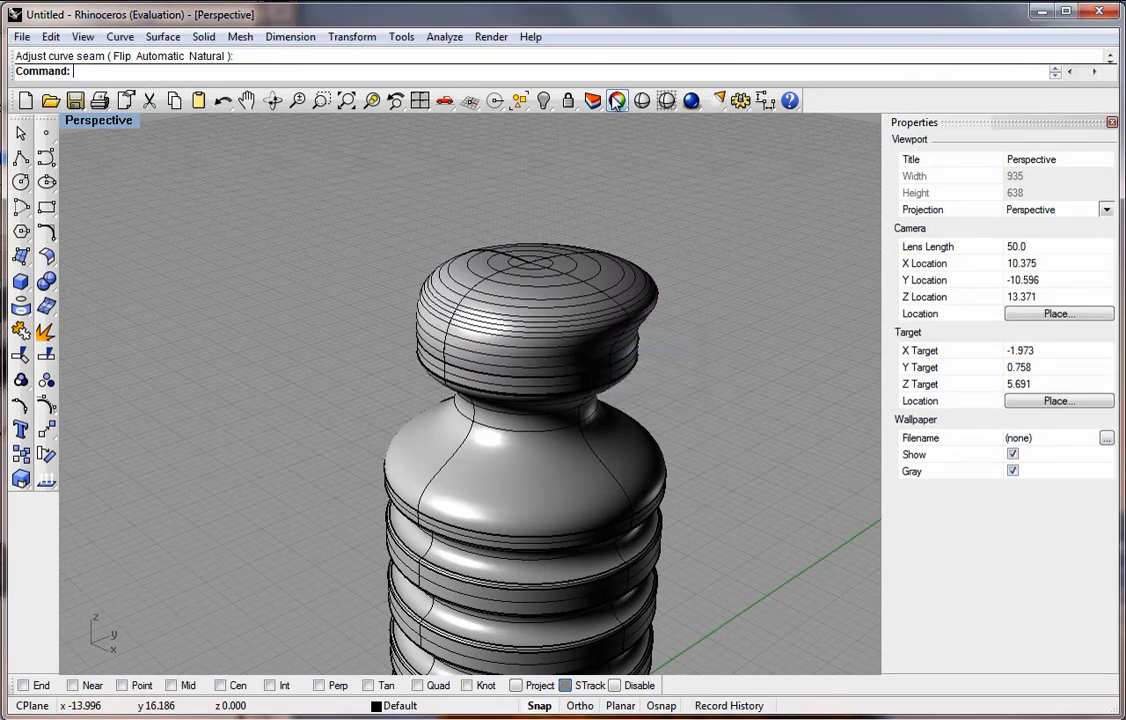
left_click(617, 102)
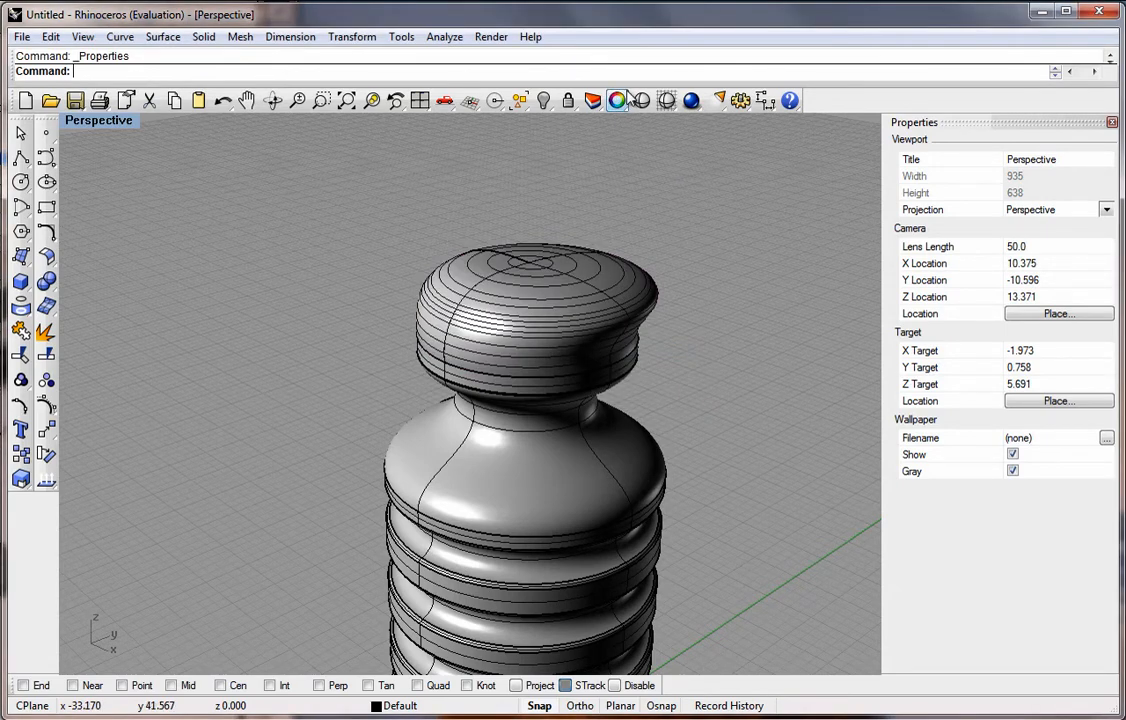
left_click(530, 240)
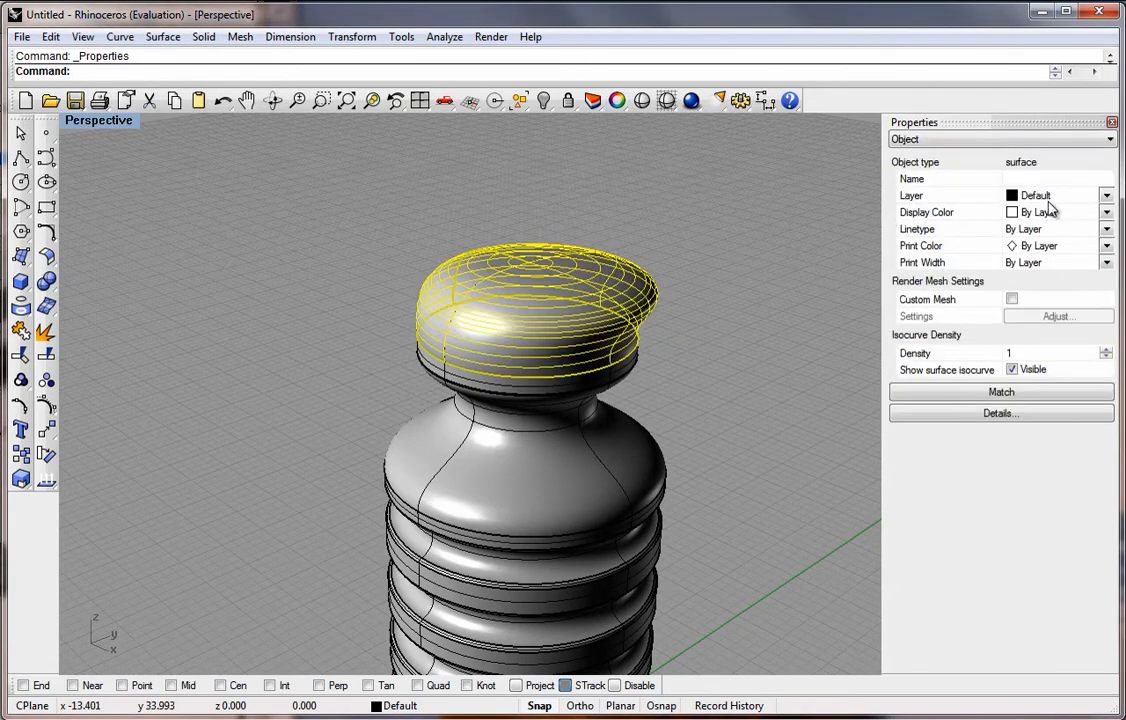
left_click(1107, 212)
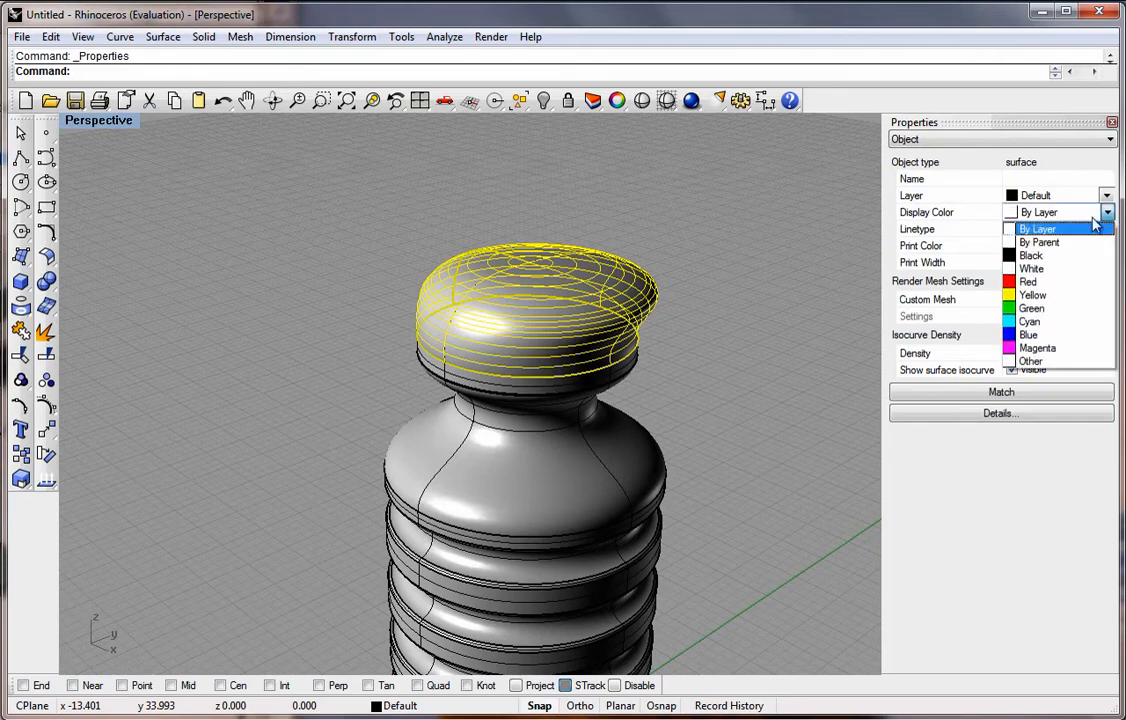
left_click(1050, 280)
left_click(815, 289)
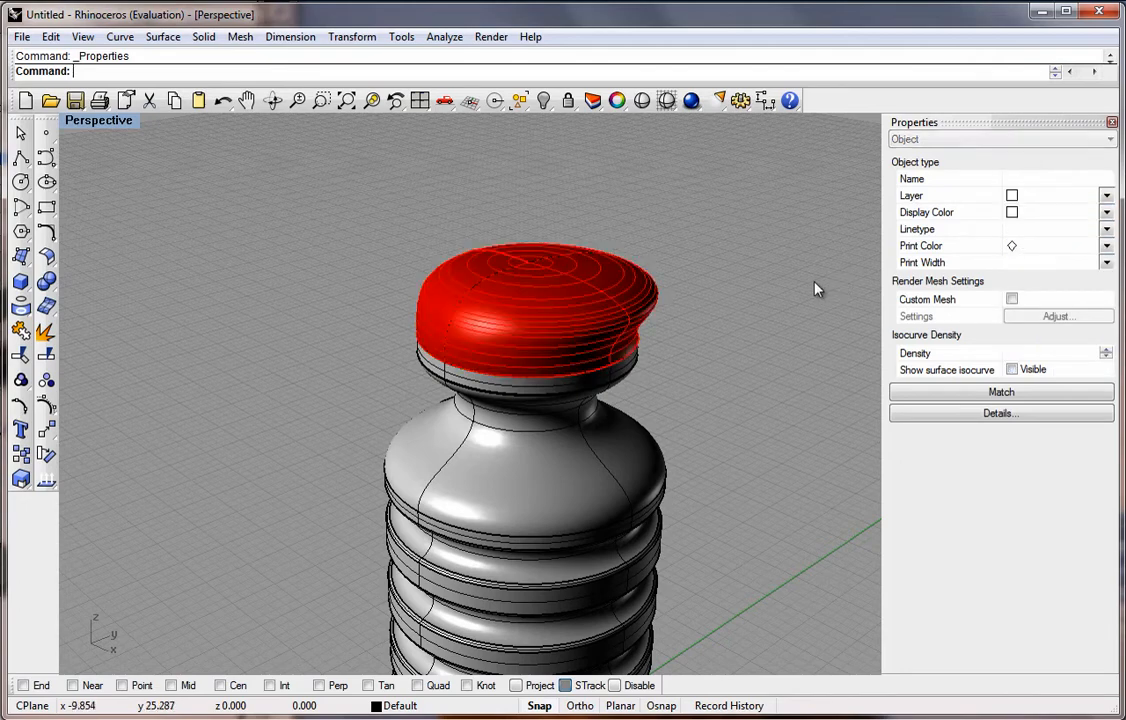
left_click(631, 462)
left_click(712, 427)
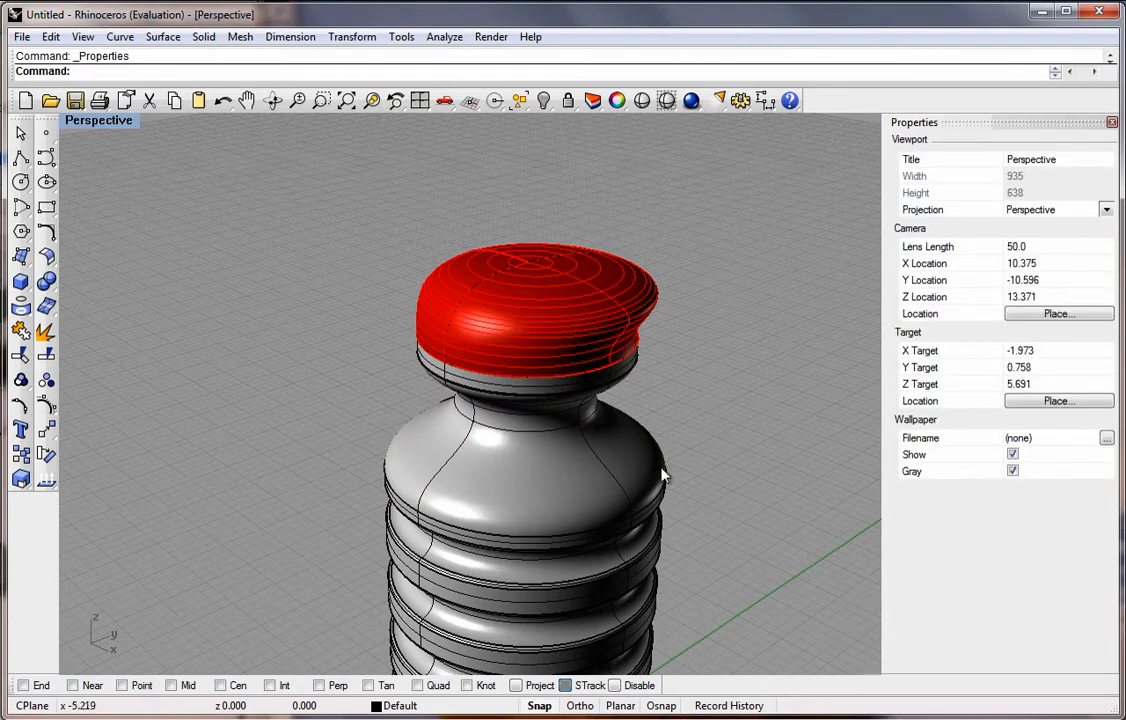
left_click(646, 518)
left_click(736, 457)
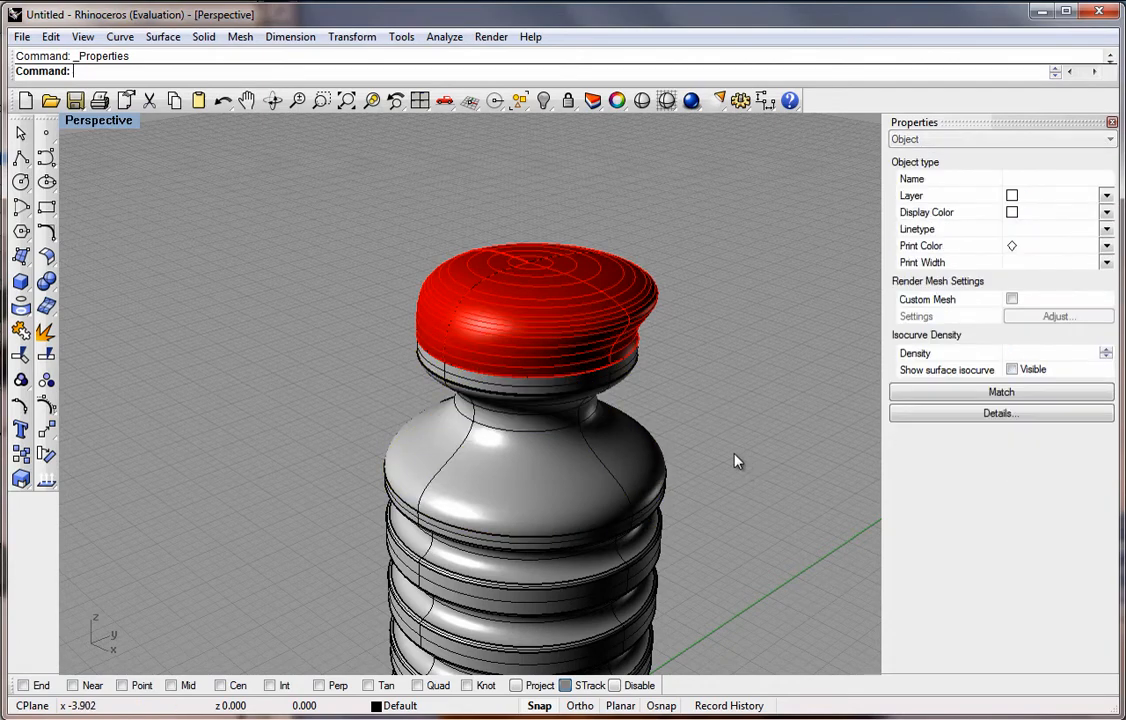
Start a Join with the outer band of the uppermost rib below the shoulder and the thin fillet on its upper edge
scroll(716, 406, "up", 3)
scroll(716, 406, "down", 6)
scroll(670, 503, "up", 3)
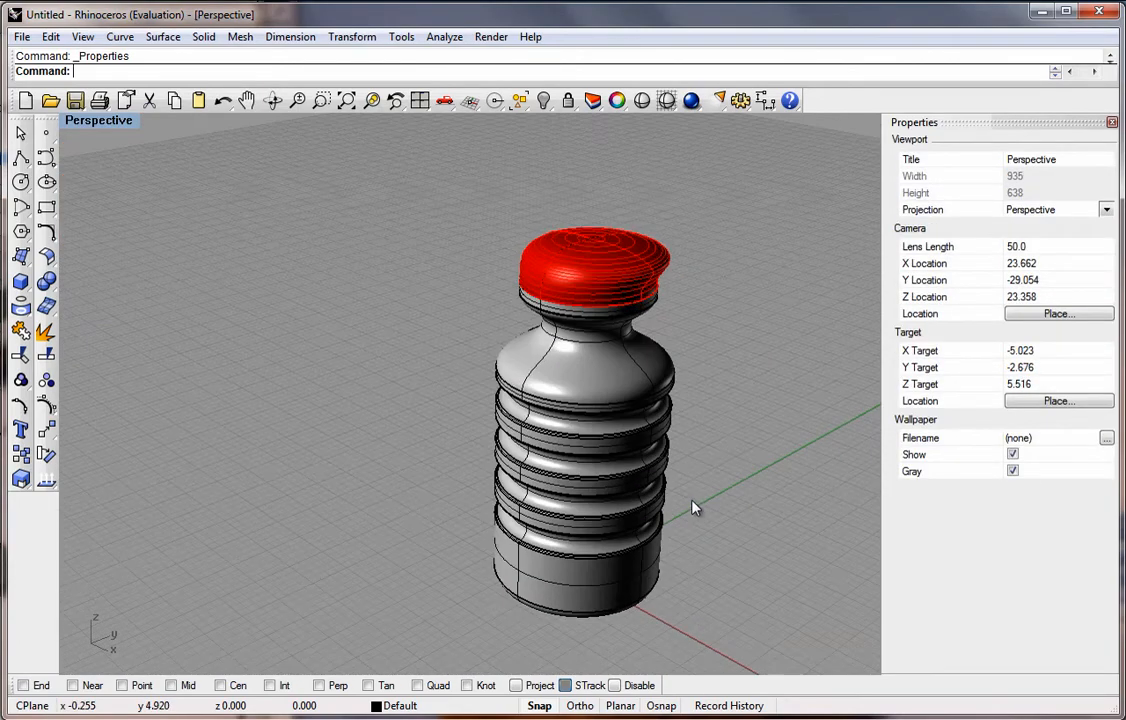
left_click(20, 330)
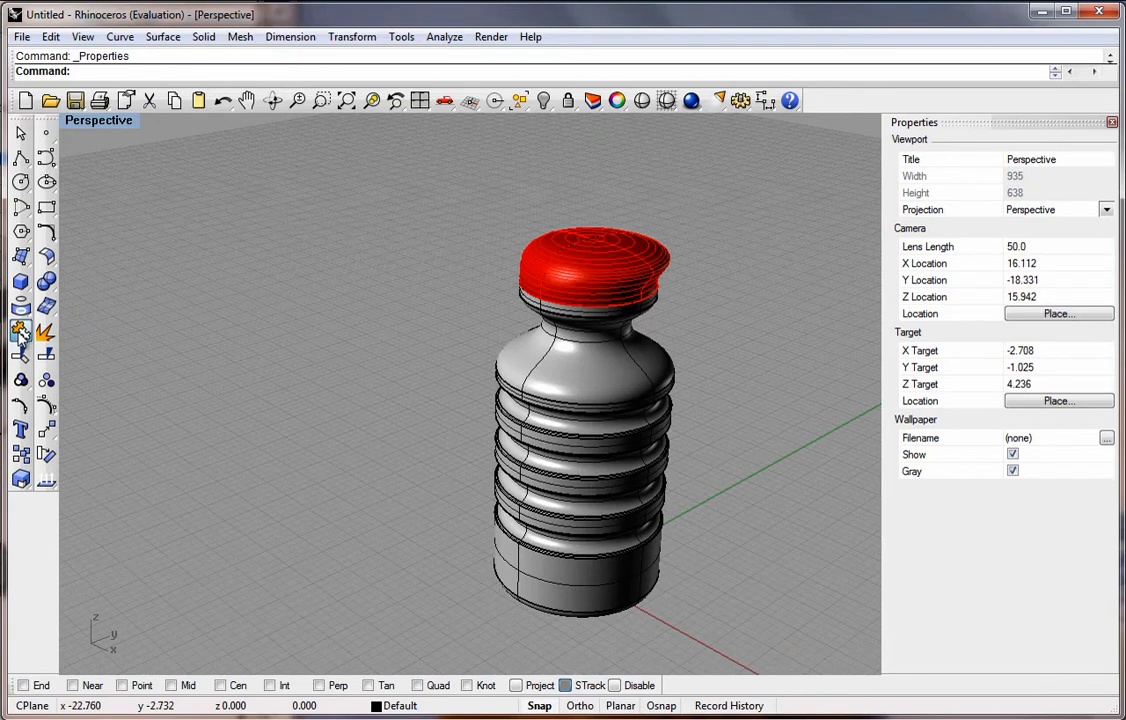
left_click(593, 453)
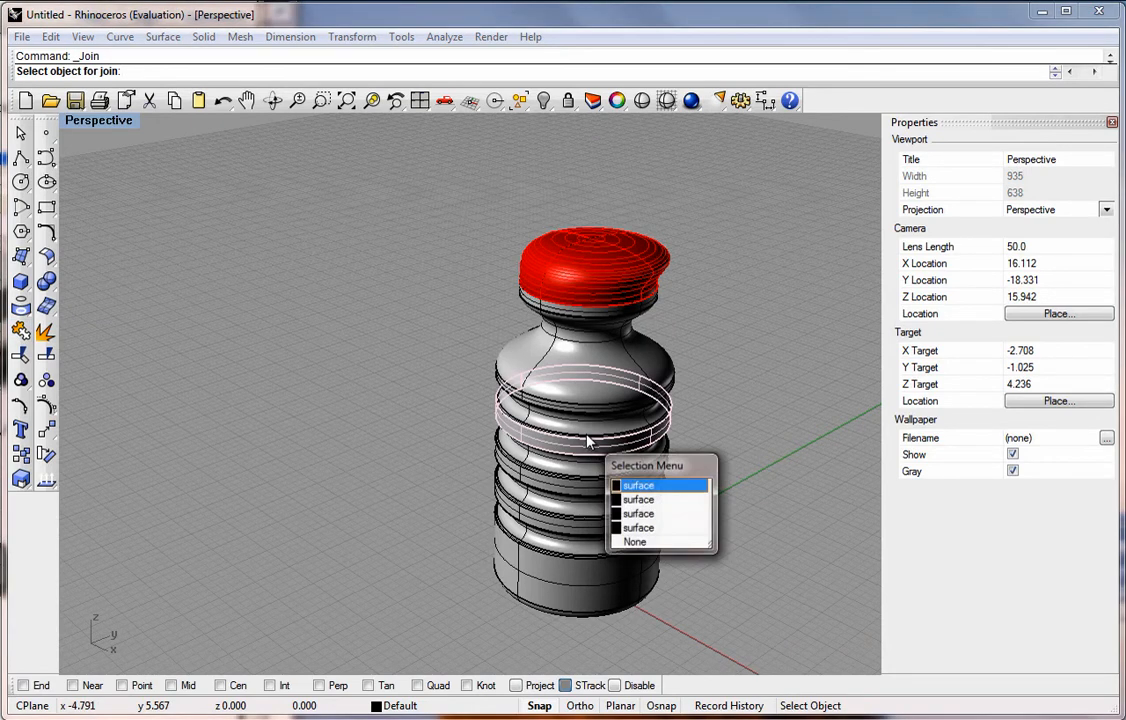
left_click(637, 488)
scroll(600, 440, "down", 2)
scroll(593, 435, "up", 5)
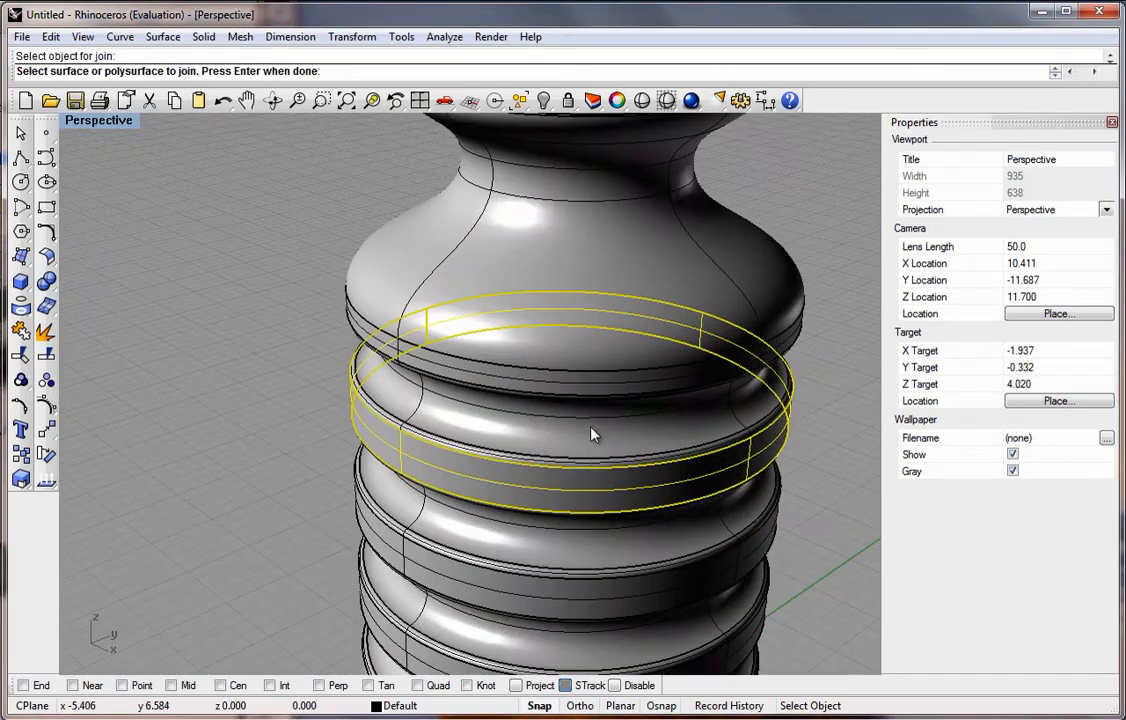
left_click(596, 462)
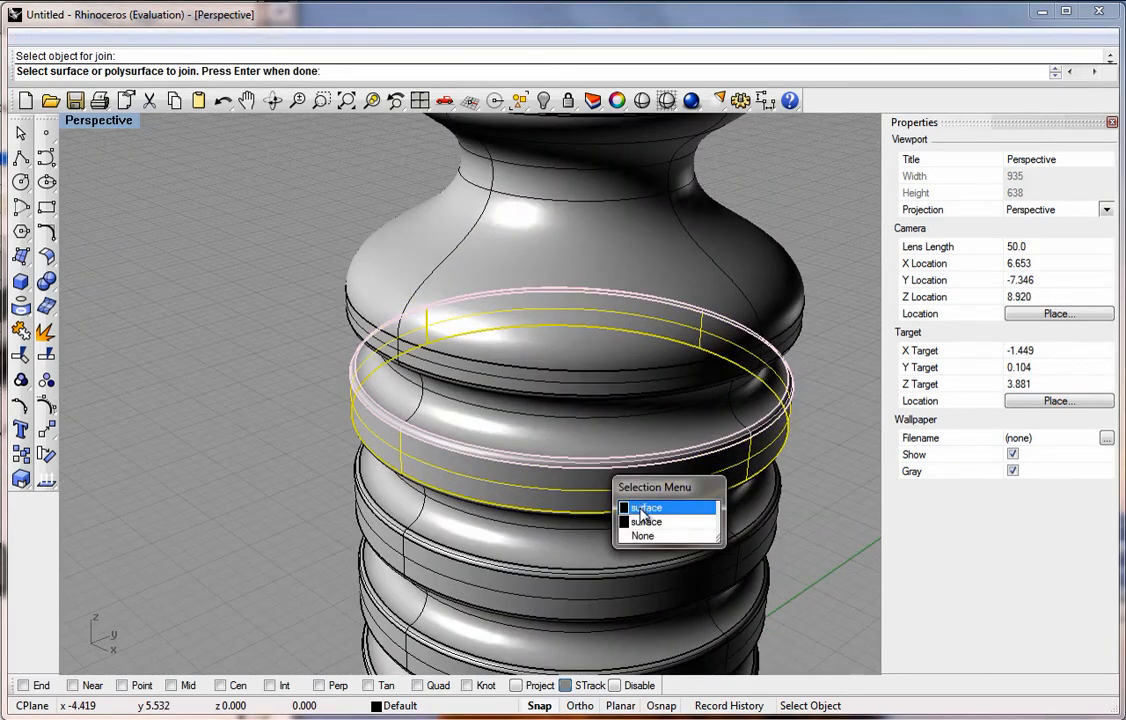
left_click(642, 513)
Add the fillet beneath the bottle's shoulder, the shoulder's vertical band and the curved shoulder surface to the join
left_click(622, 394)
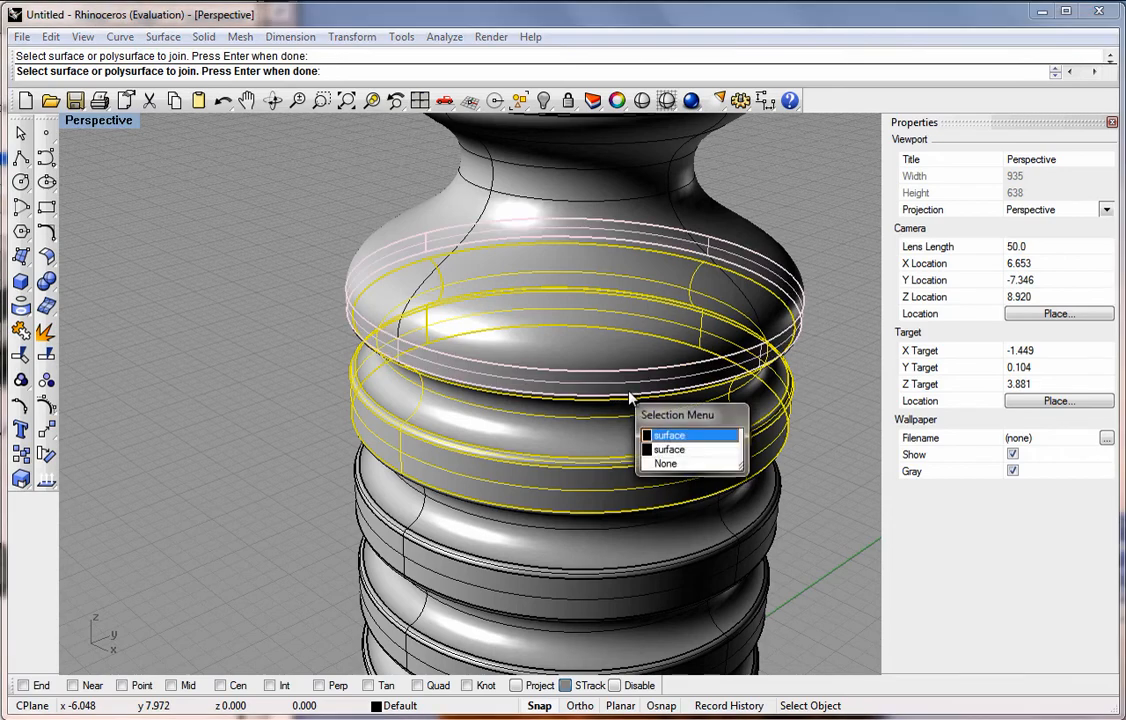
left_click(665, 436)
left_click(616, 410)
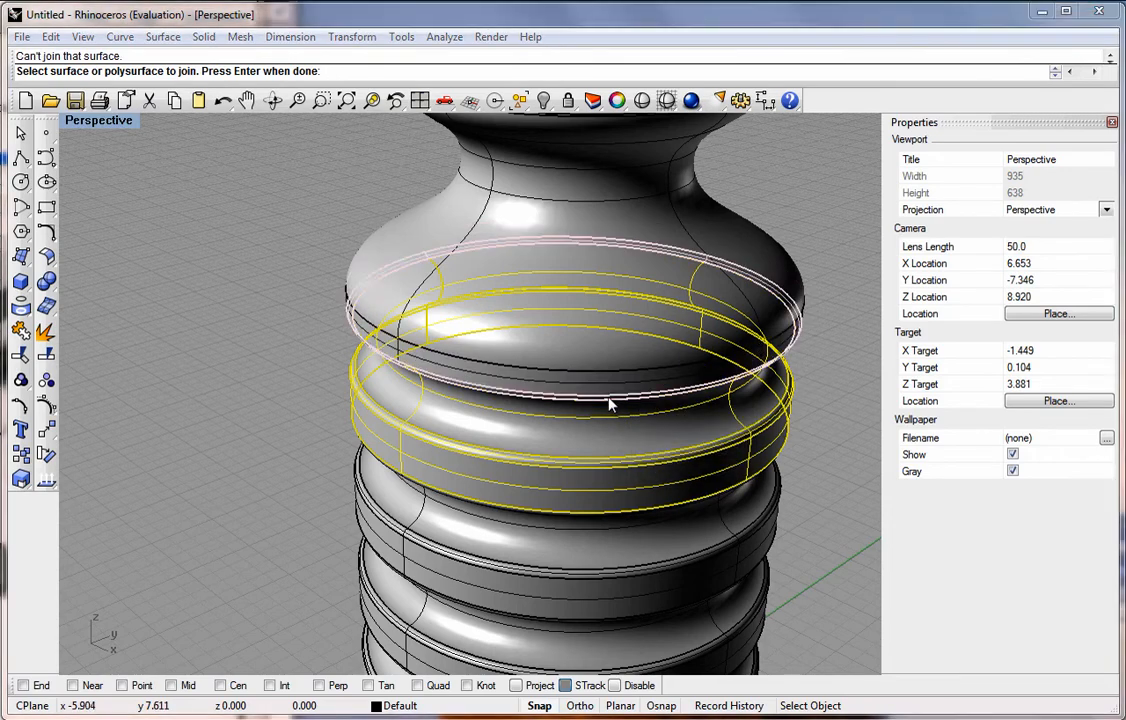
left_click(648, 459)
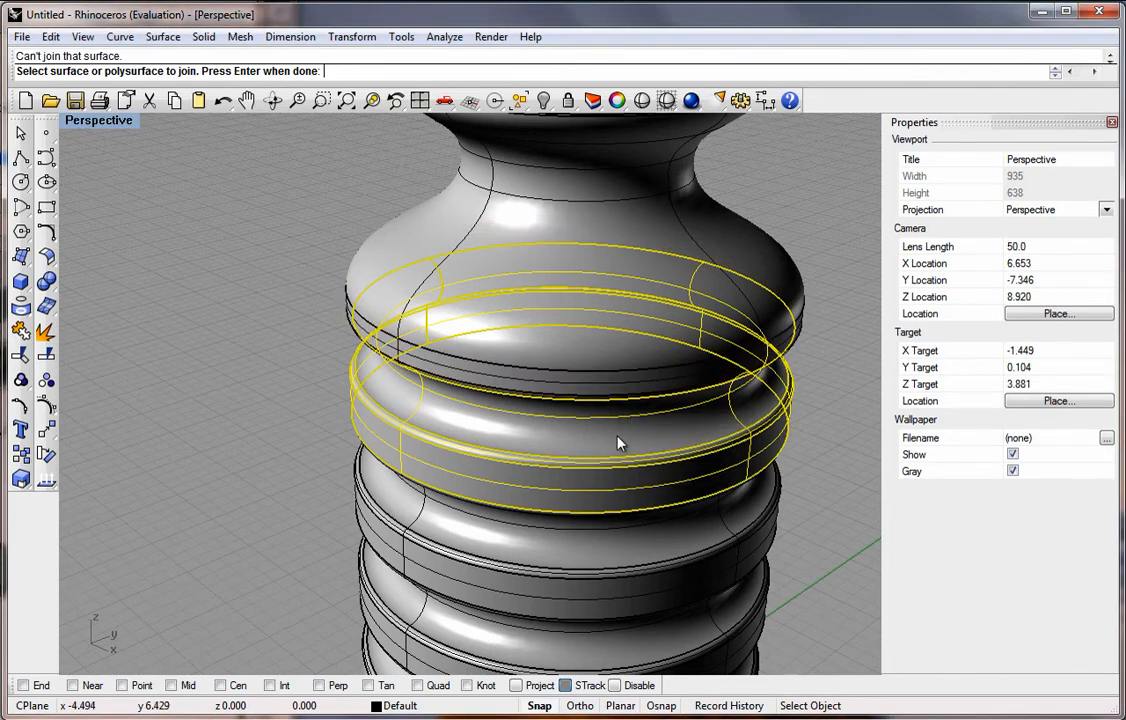
middle_click(588, 403)
left_click(284, 366)
right_click_drag(284, 373, 313, 218)
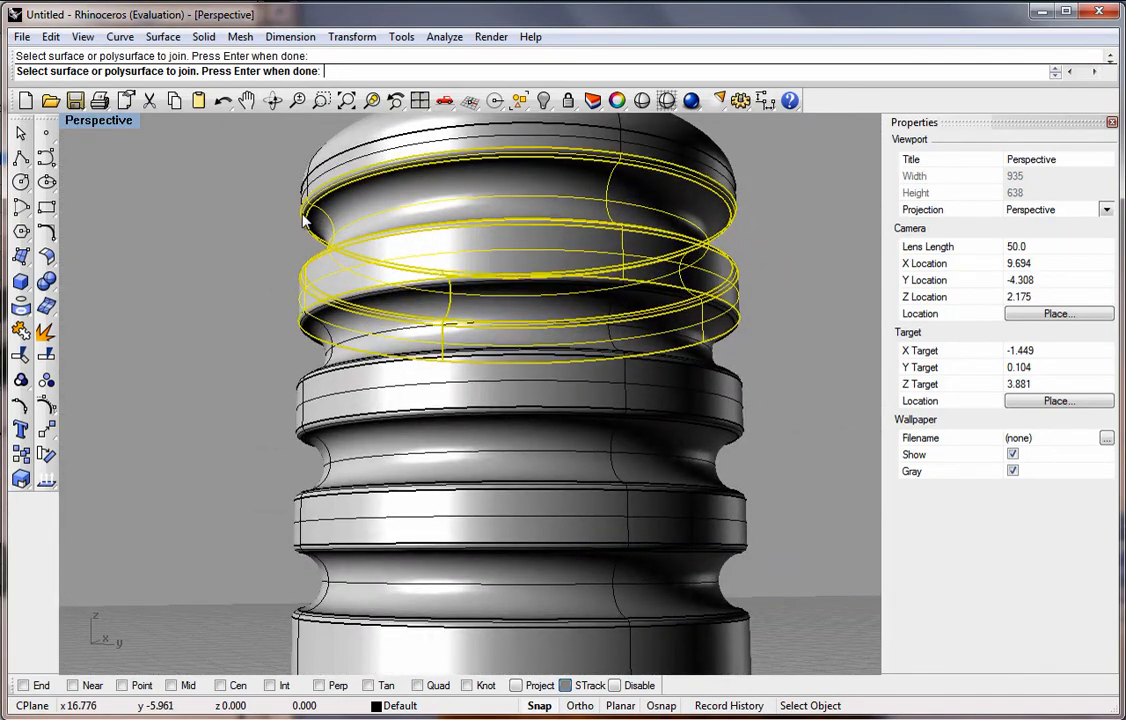
left_click(305, 190)
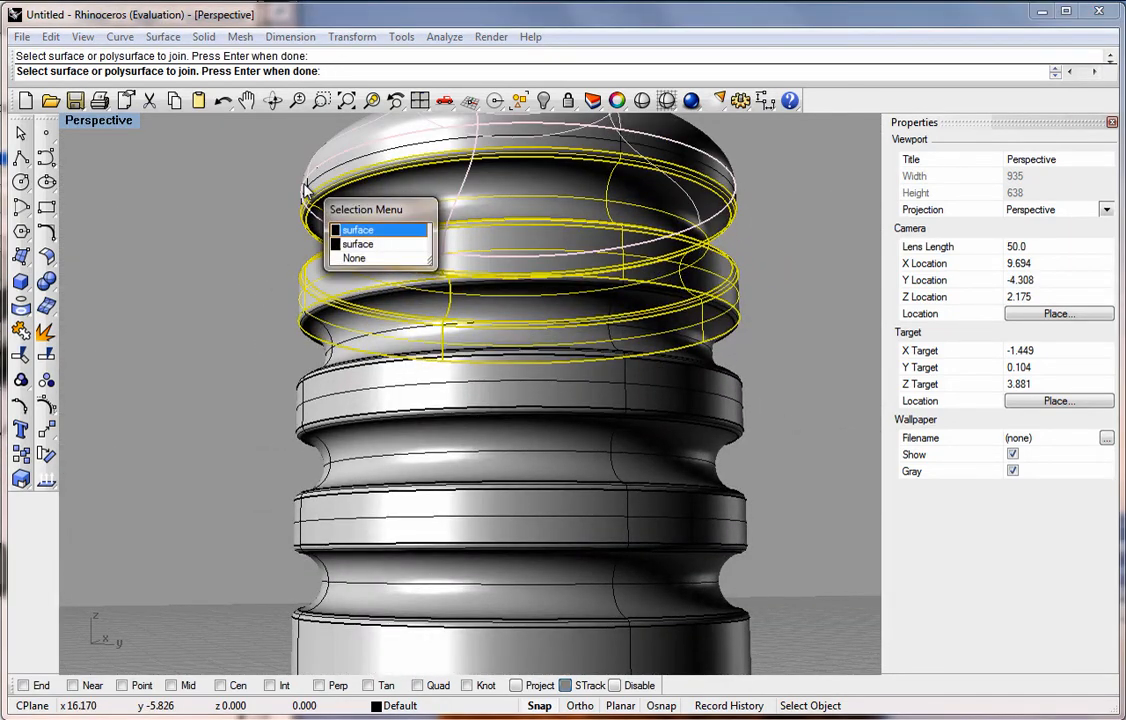
left_click(352, 244)
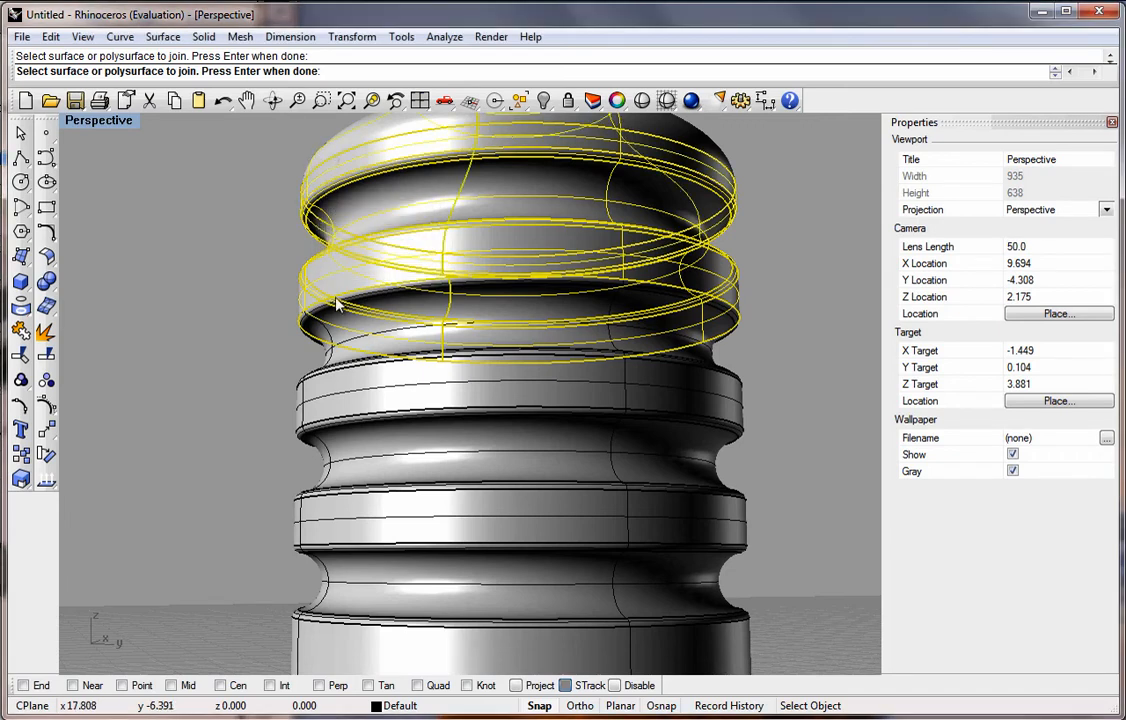
Add the uppermost rib's lower fillet, the groove beneath it, and the second rib's fillets and outer band to the join
left_click(305, 325)
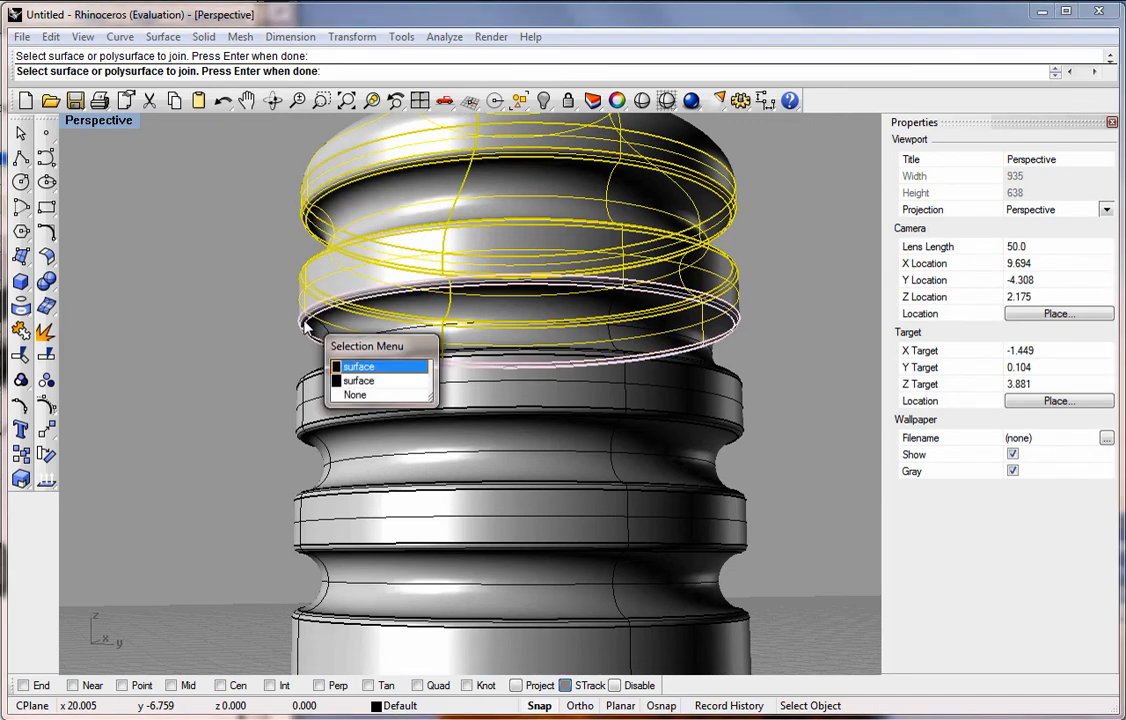
left_click(352, 368)
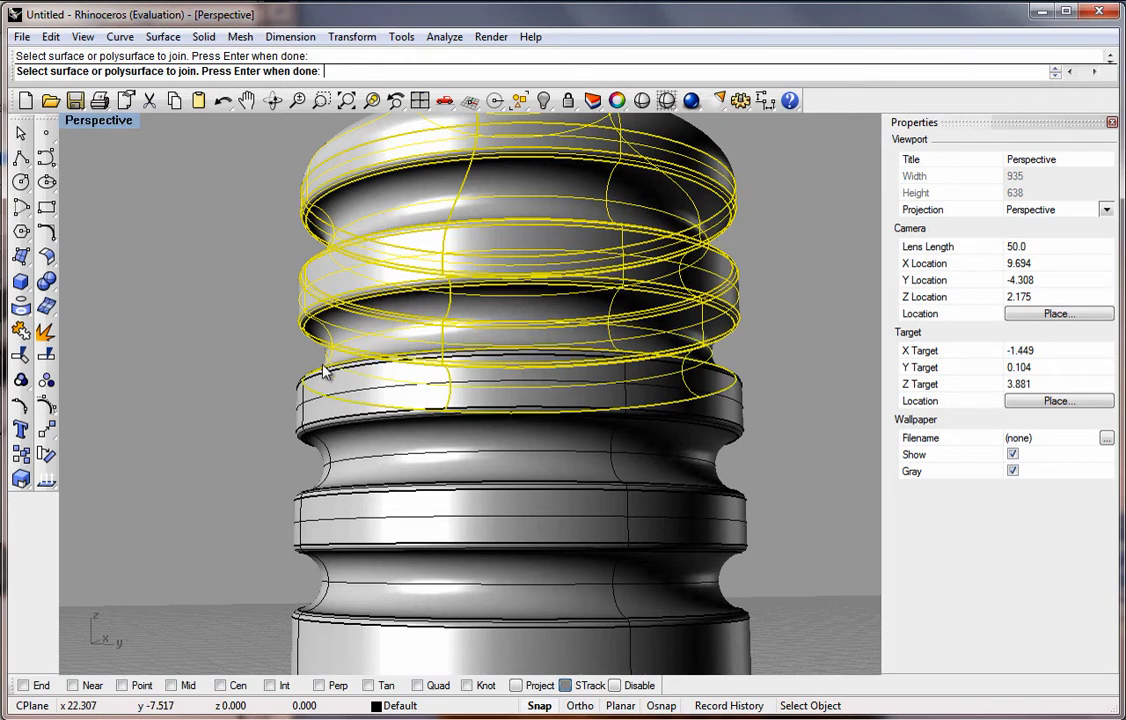
left_click(300, 388)
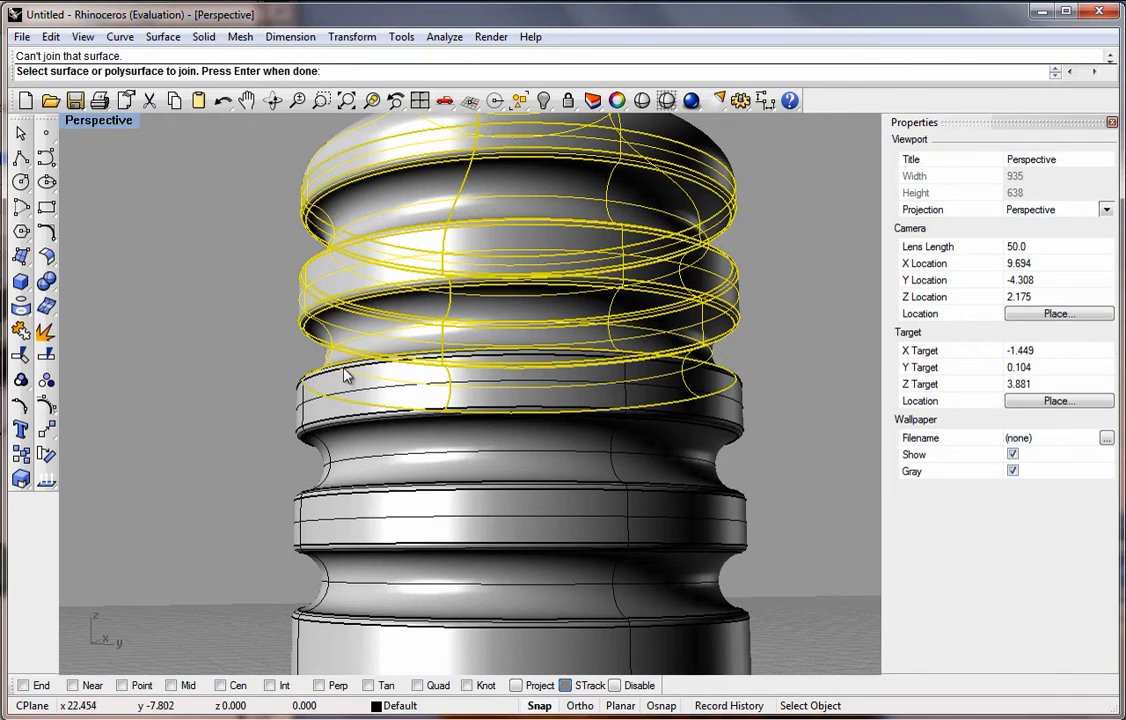
left_click(344, 373)
left_click(390, 413)
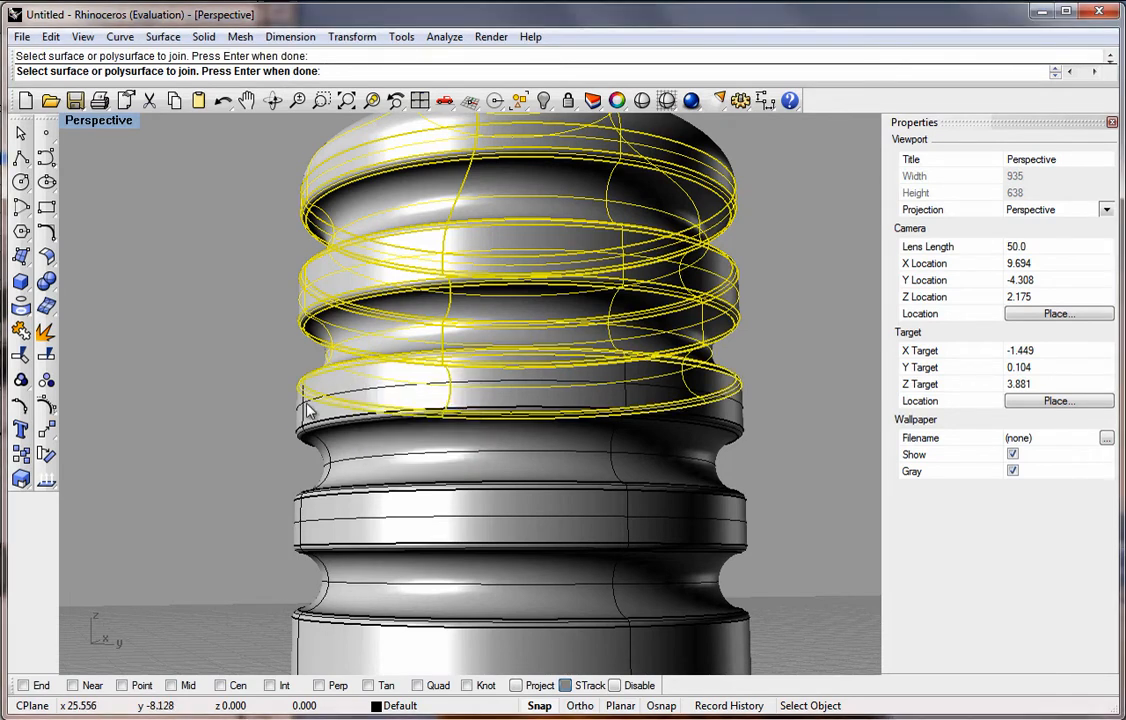
left_click(306, 418)
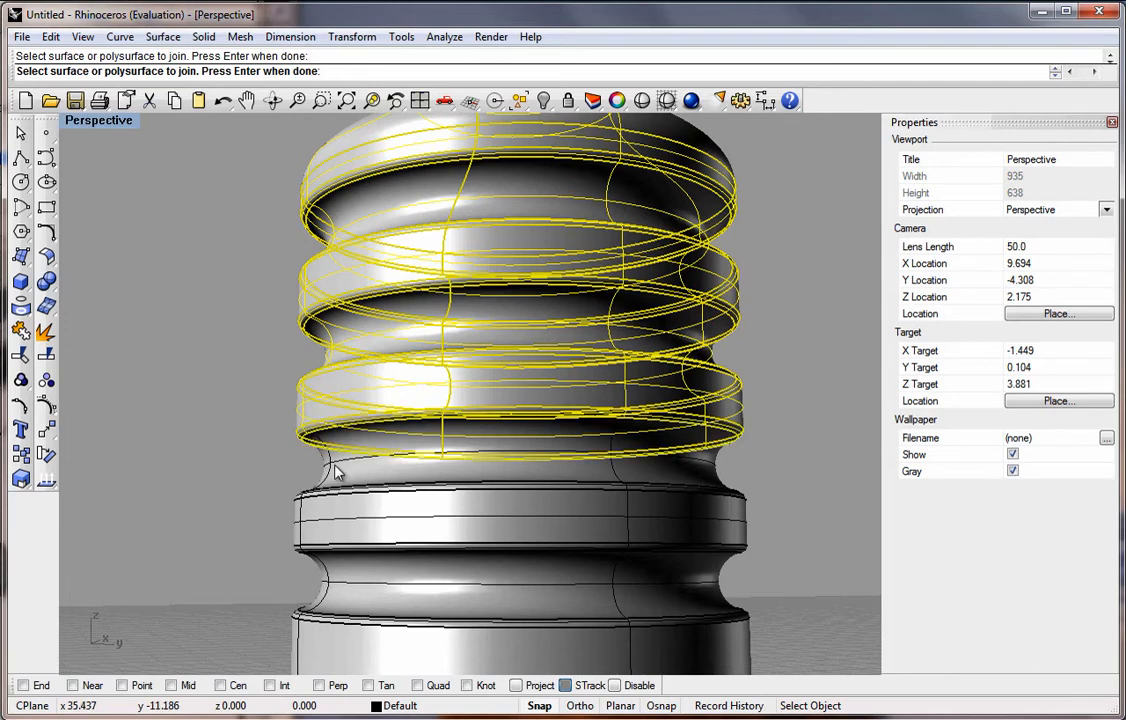
Add the groove below the second rib and the third rib's fillets and outer band to the join
left_click(305, 468)
left_click(299, 503)
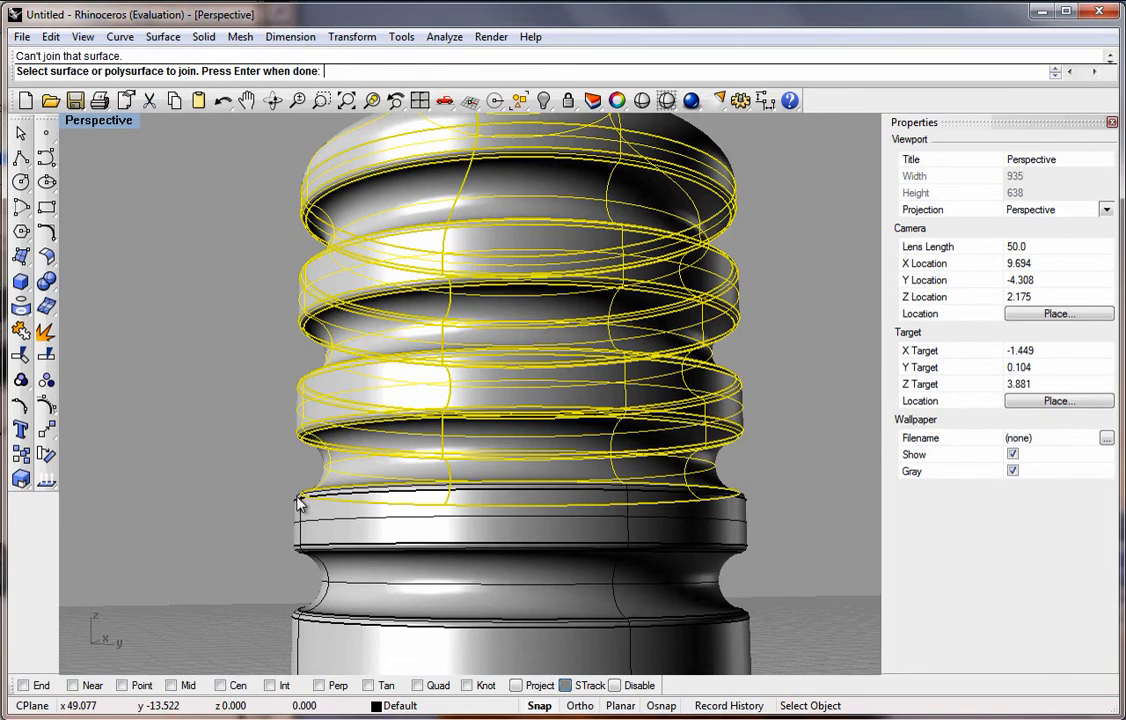
left_click(317, 500)
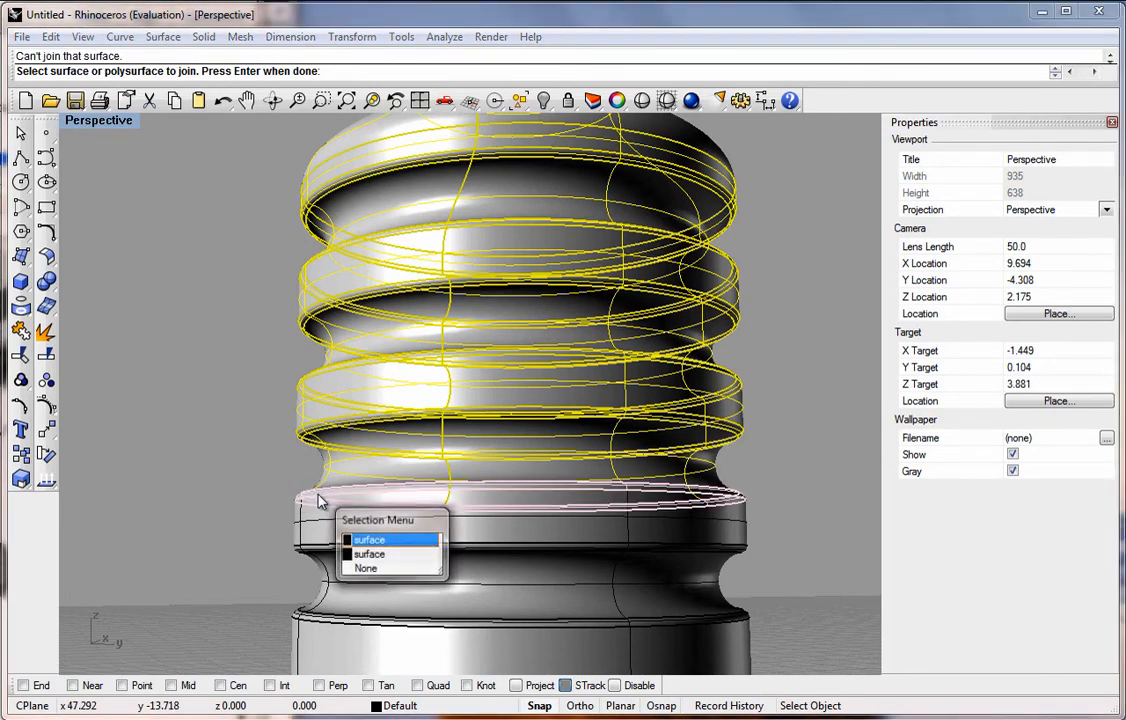
left_click(350, 535)
left_click(306, 529)
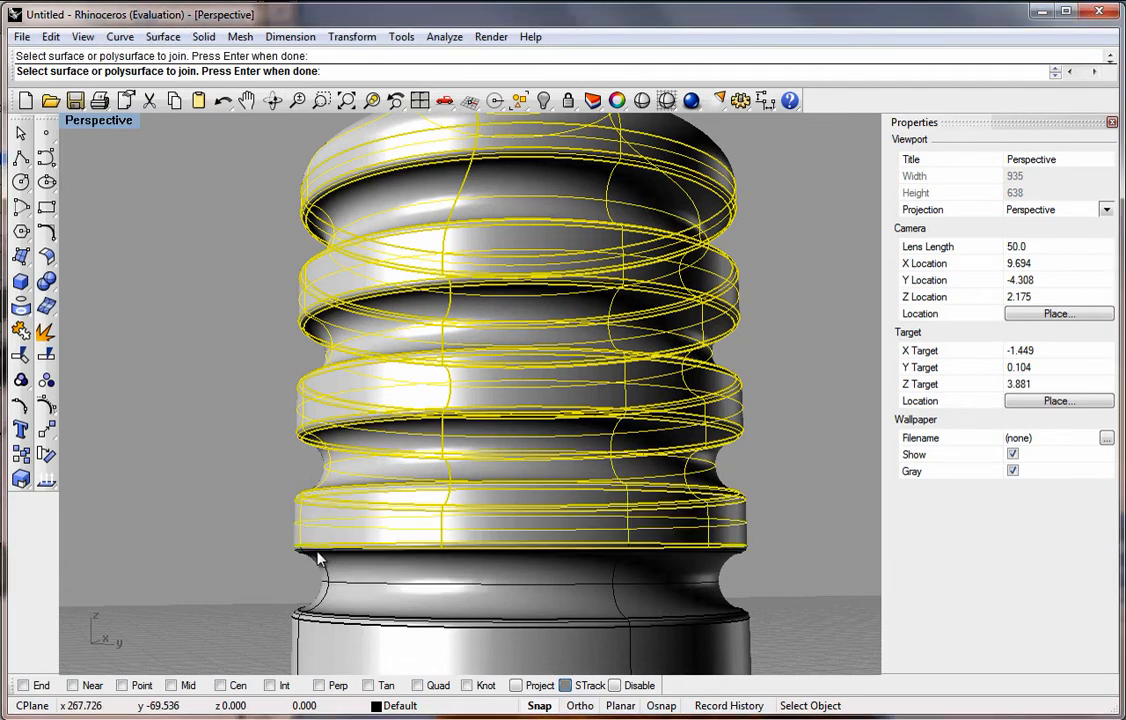
left_click(316, 610)
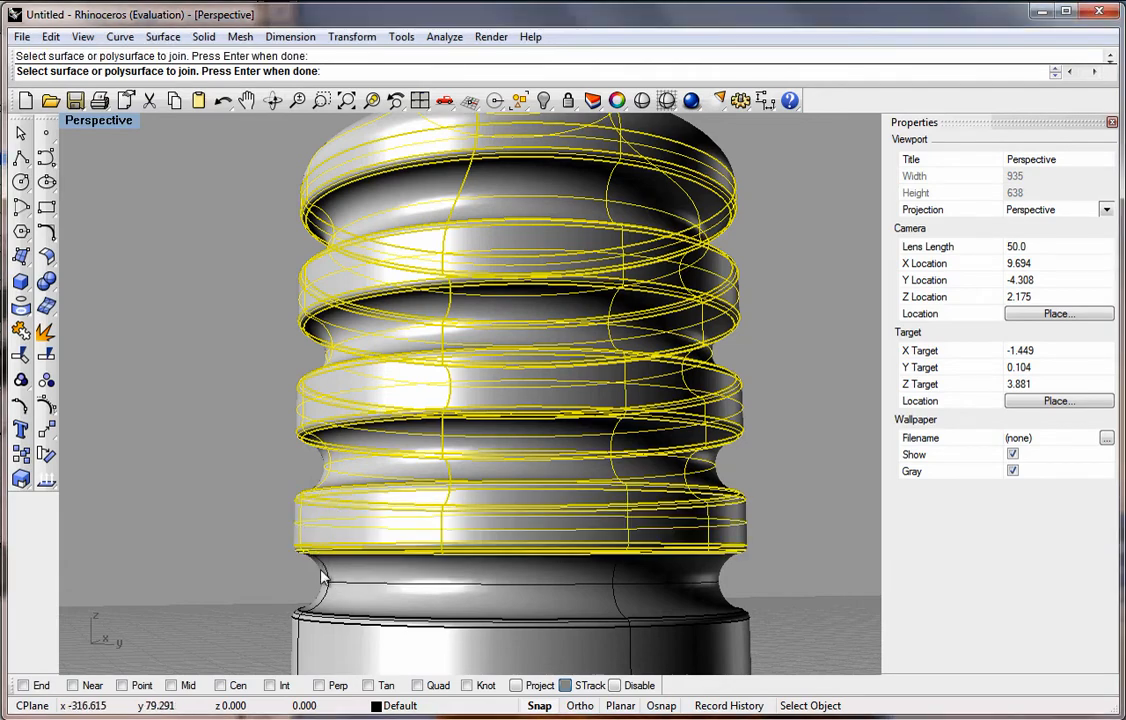
Add the lowest groove and the bottle's base surfaces to the join, try including the collar's vertical band, and complete the join
left_click(311, 636)
scroll(380, 500, "down", 5)
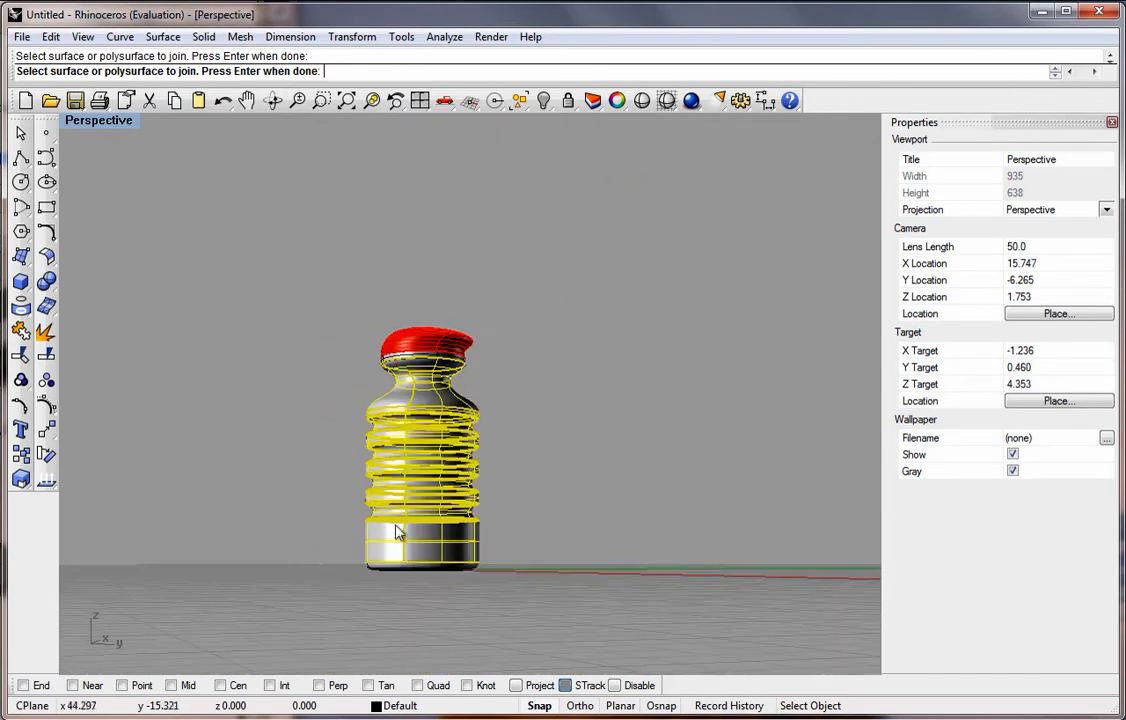
right_click_drag(432, 586, 408, 507)
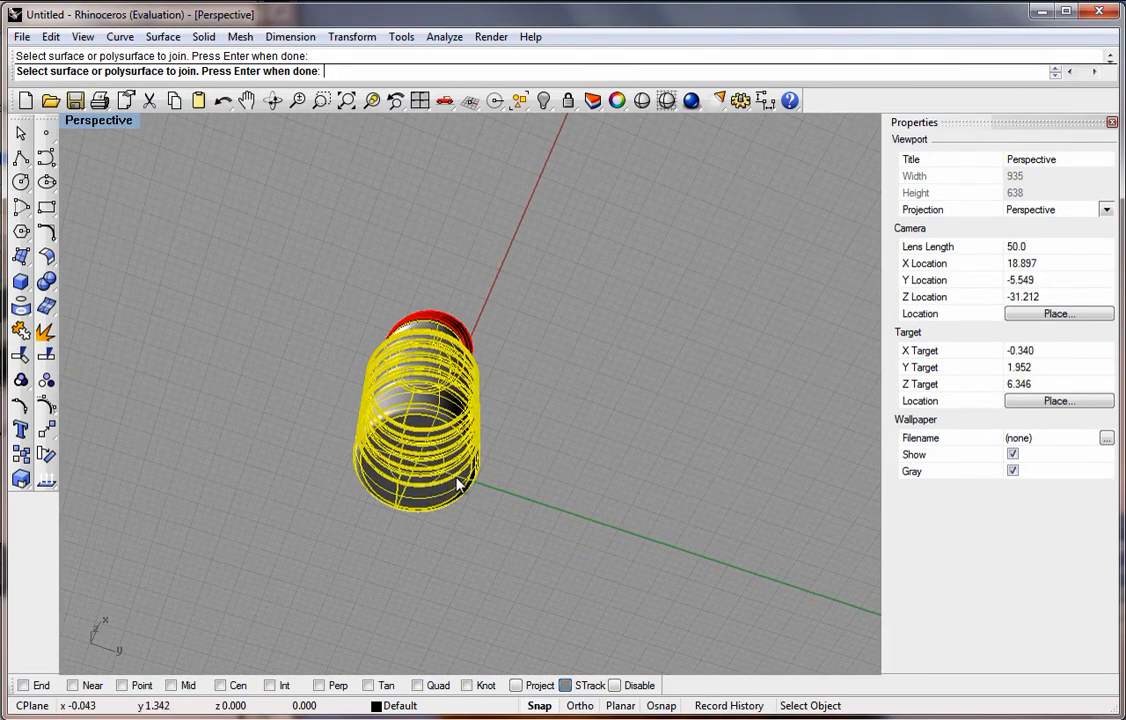
right_click_drag(452, 392, 454, 456)
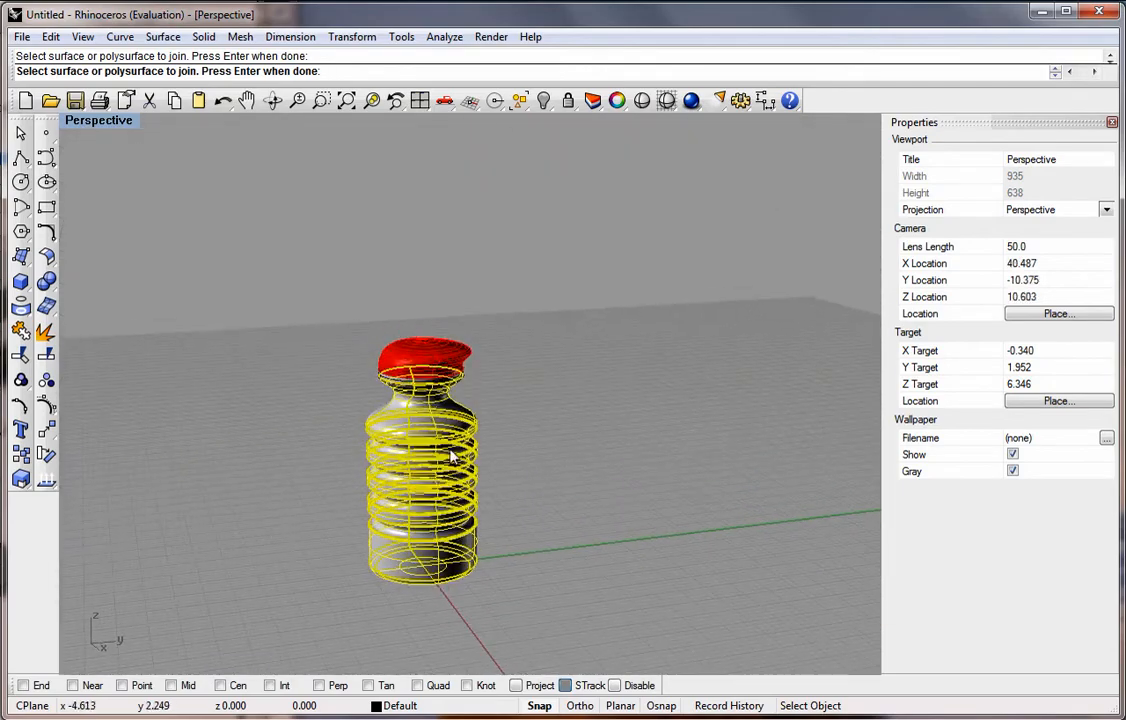
scroll(399, 356, "up", 16)
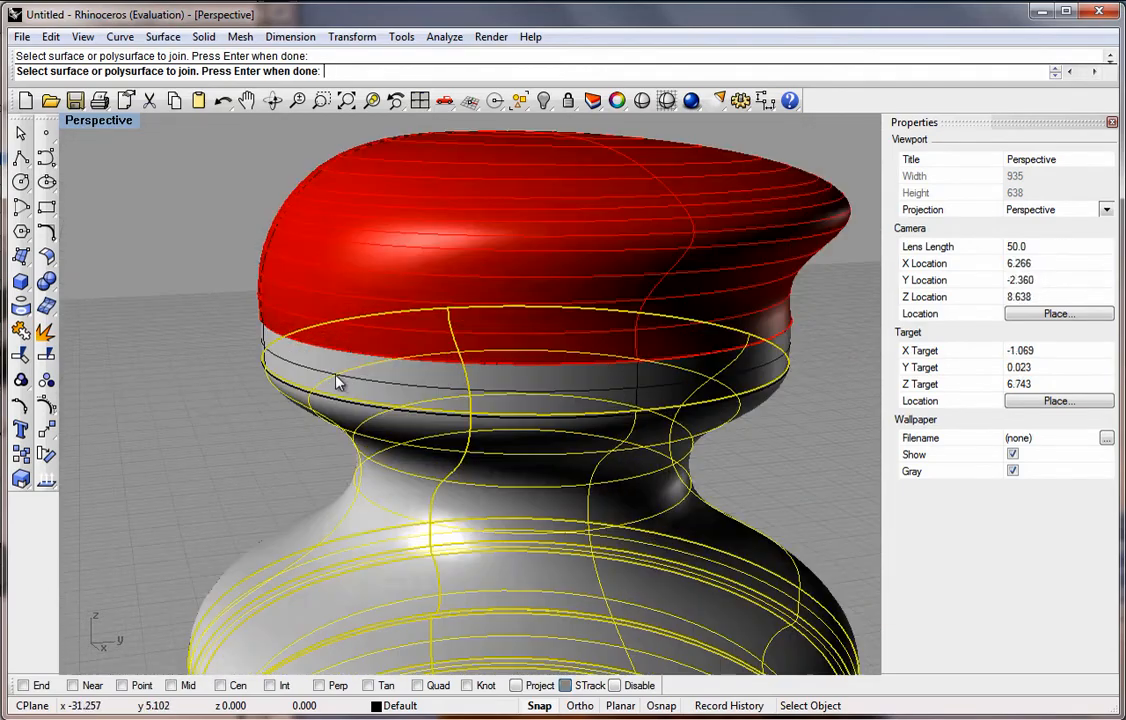
left_click(337, 382)
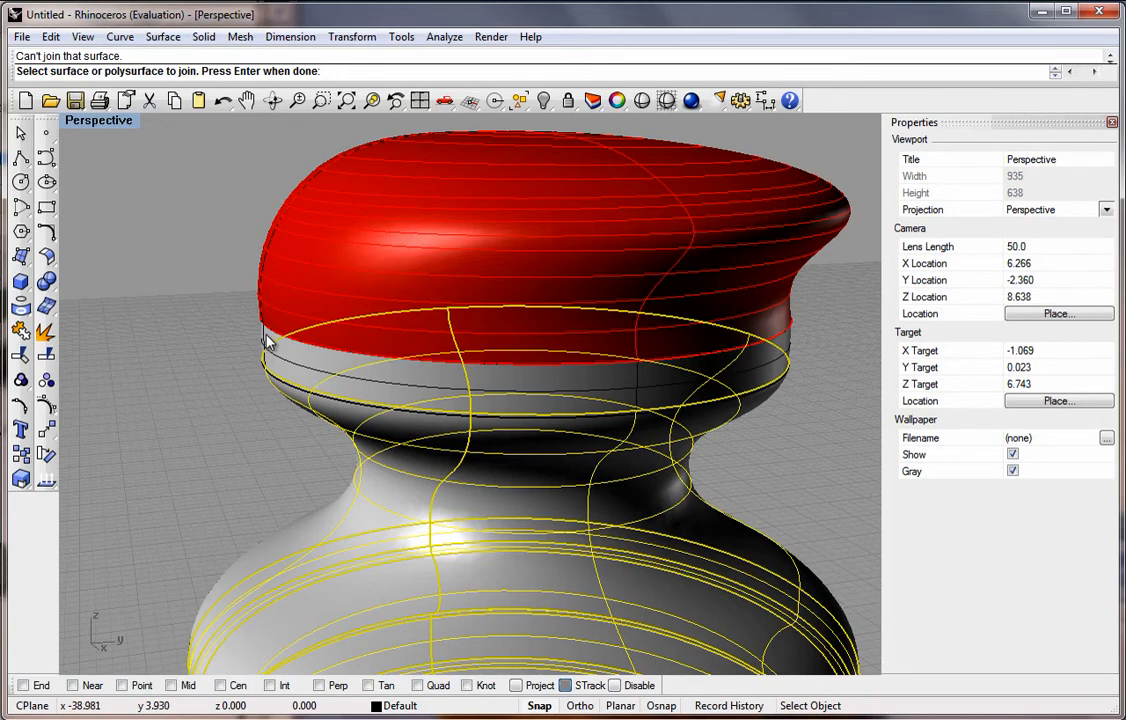
key("Return")
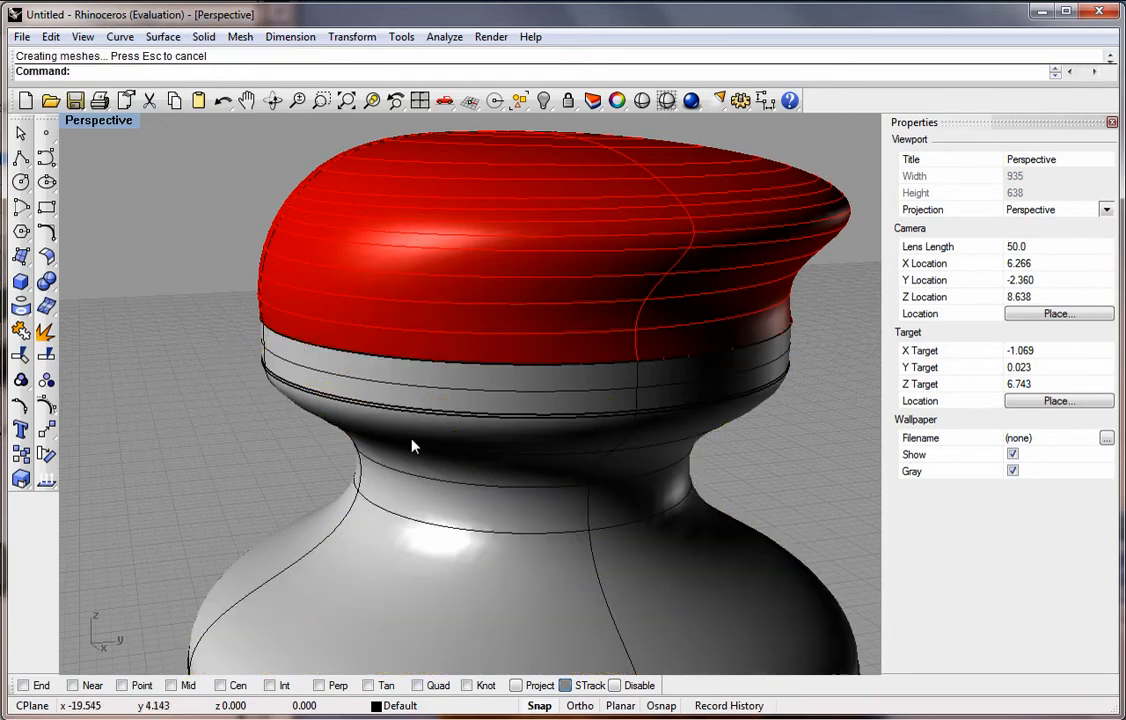
Render the Perspective view of the whole bottle to check its appearance, and close the render window
scroll(260, 420, "down", 6)
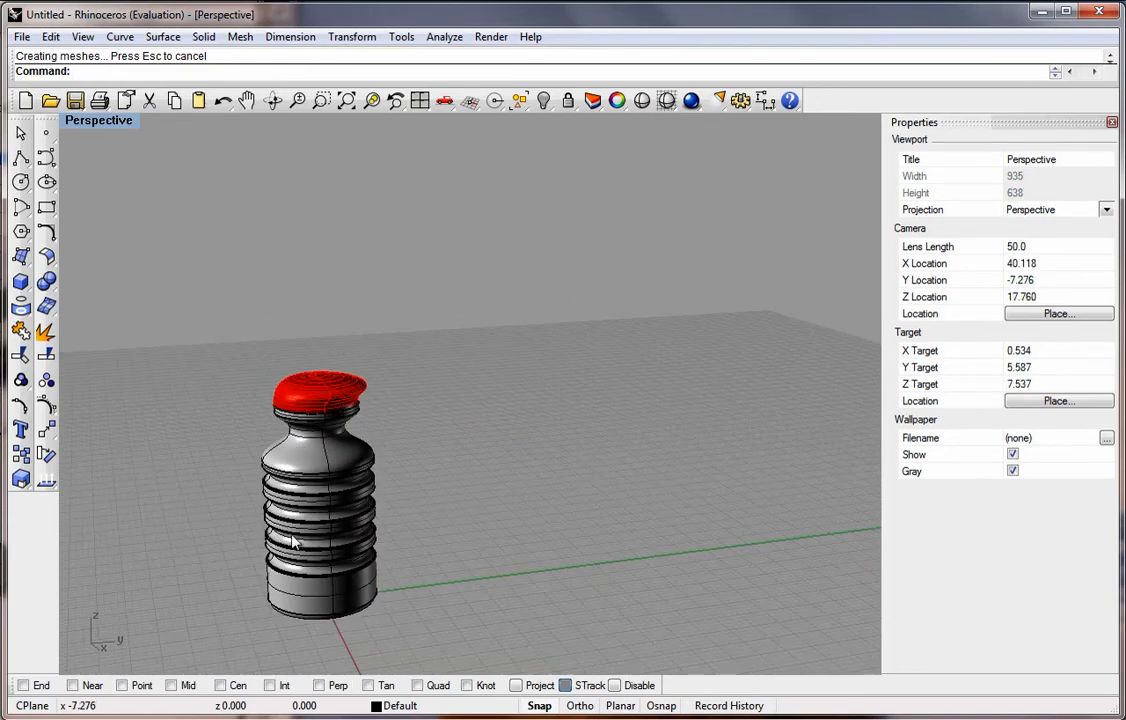
scroll(302, 540, "up", 5)
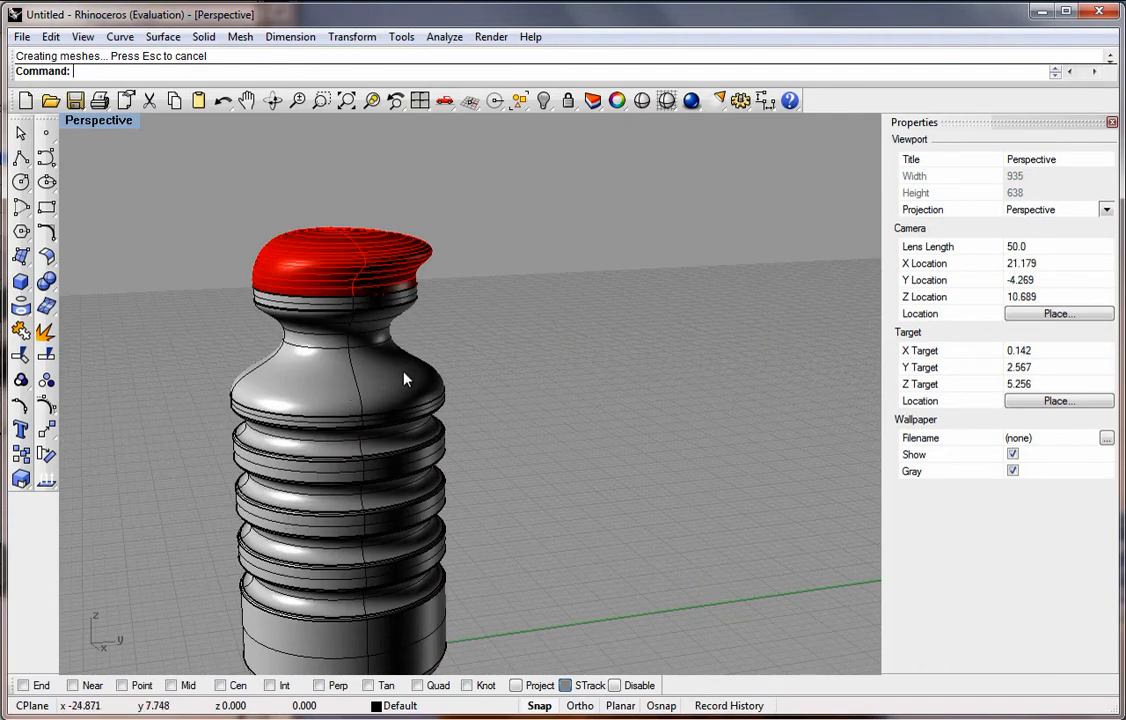
scroll(405, 385, "up", 2)
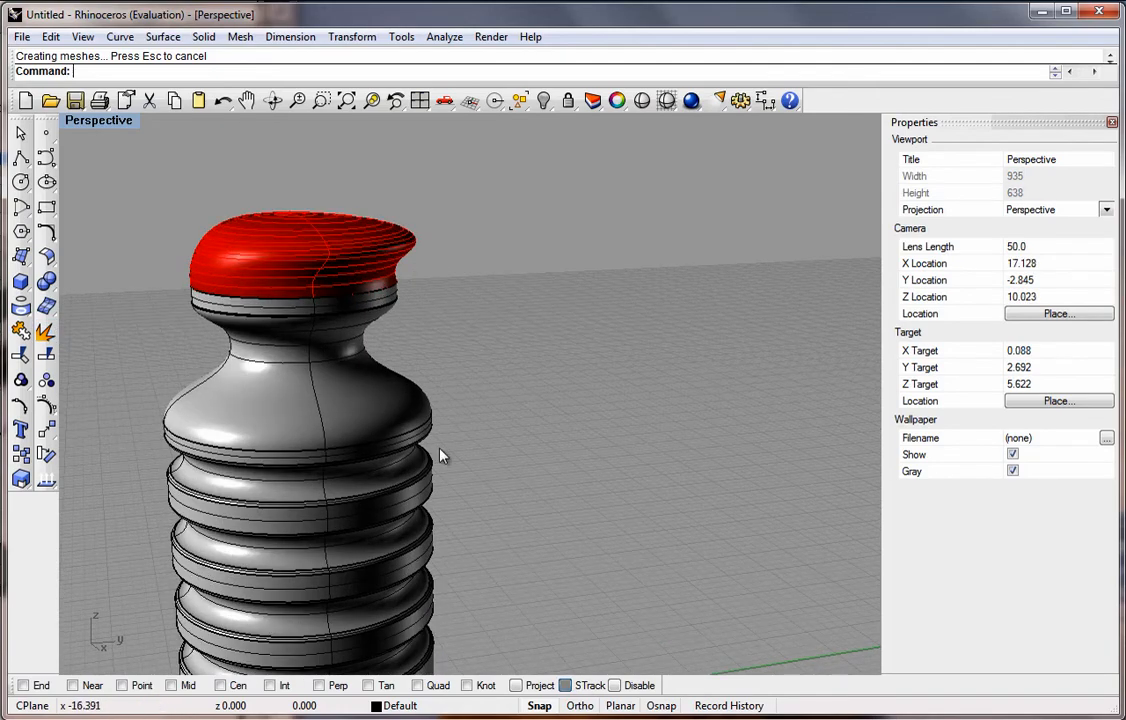
scroll(440, 456, "up", 2)
scroll(455, 397, "down", 5)
scroll(313, 468, "up", 1)
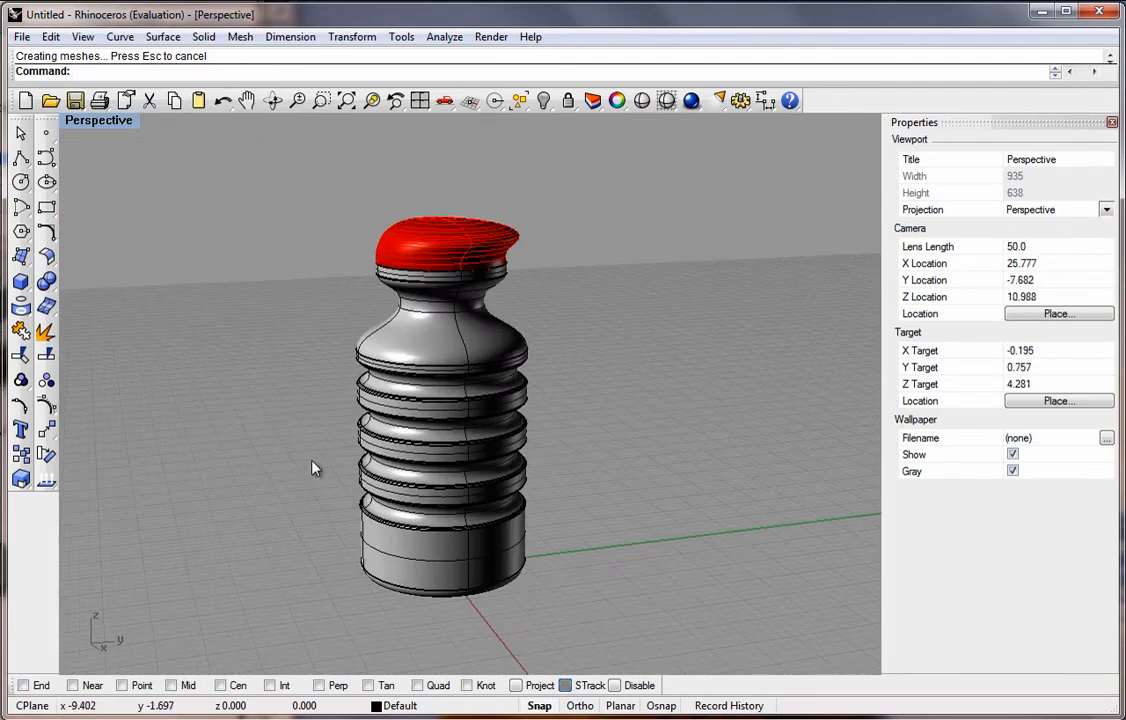
left_click(691, 100)
left_click(719, 126)
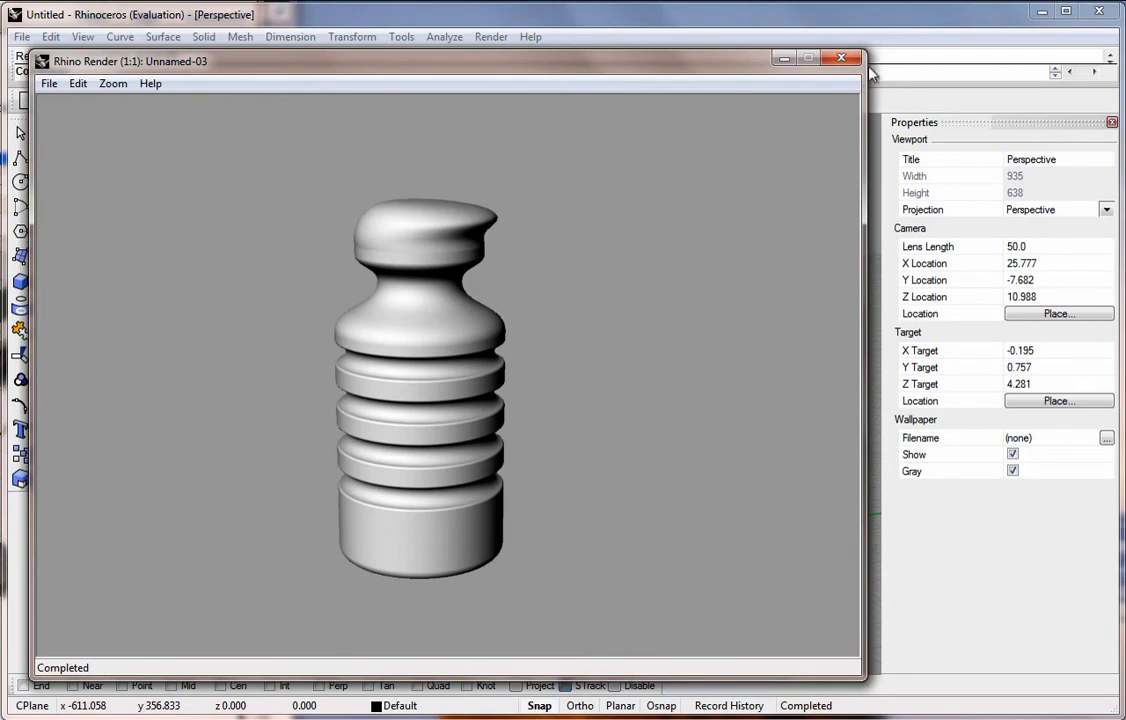
left_click(840, 60)
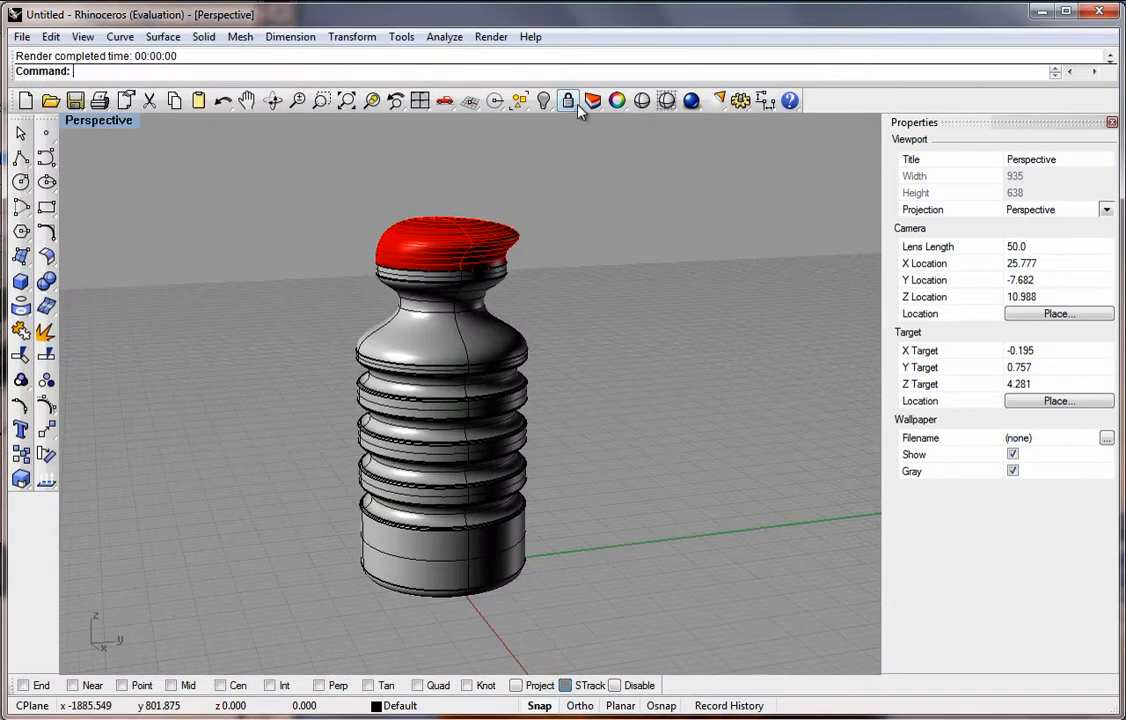
left_click(620, 104)
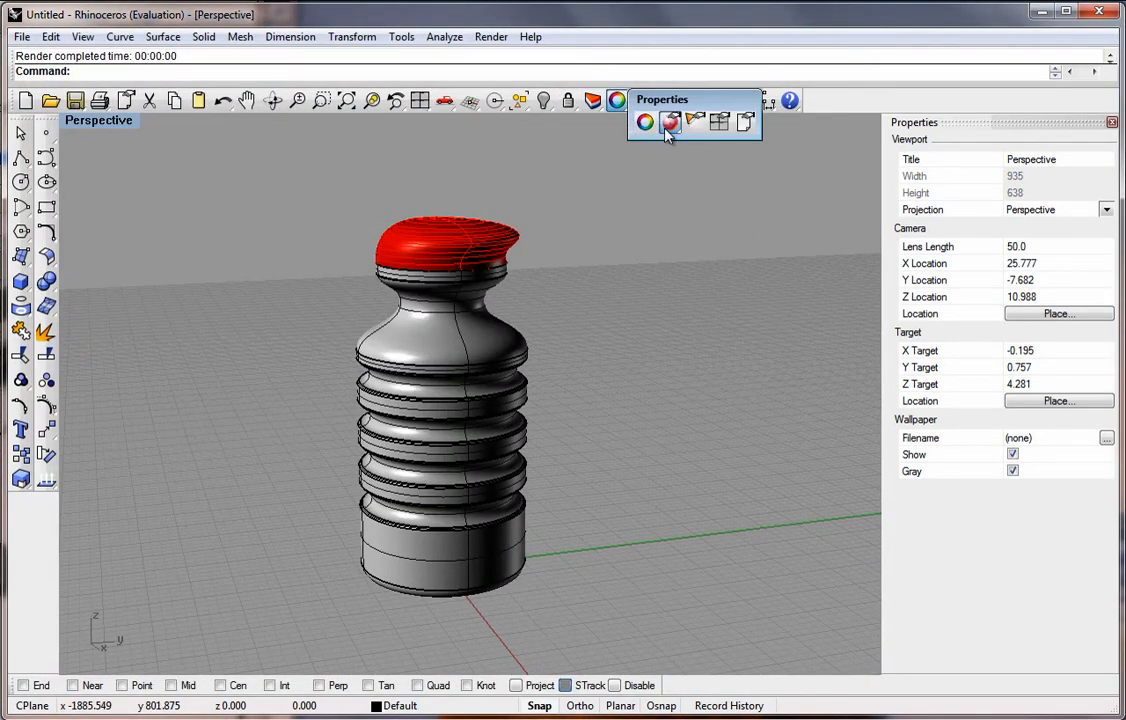
left_click(666, 126)
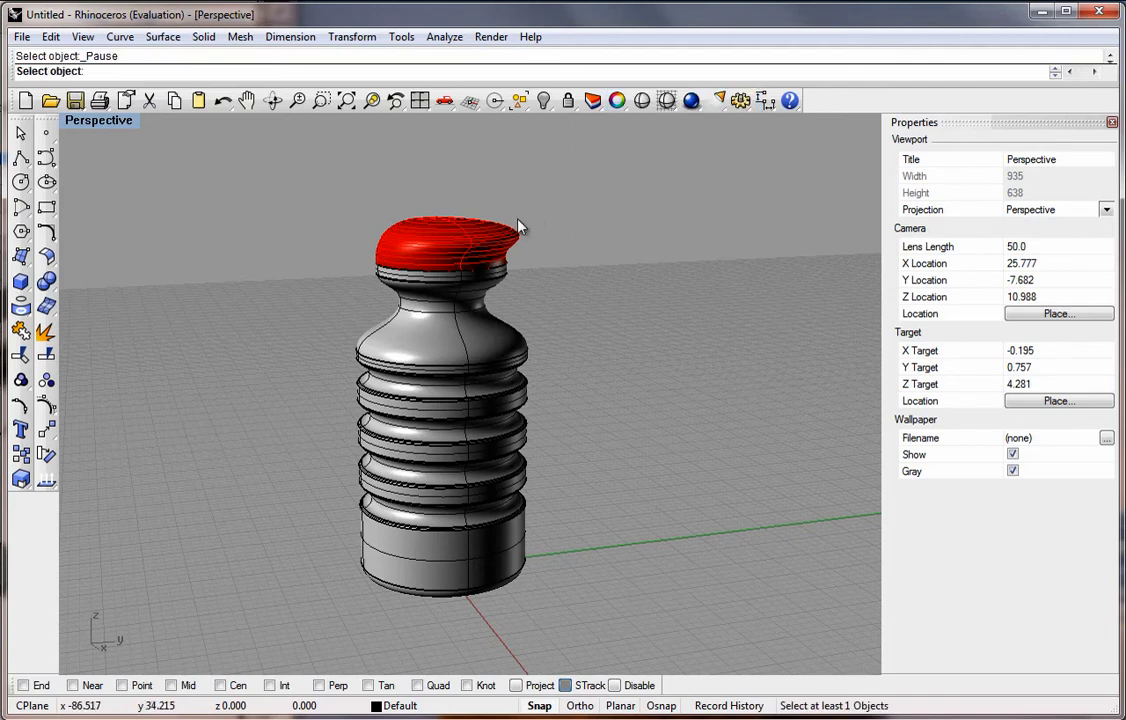
left_click(460, 252)
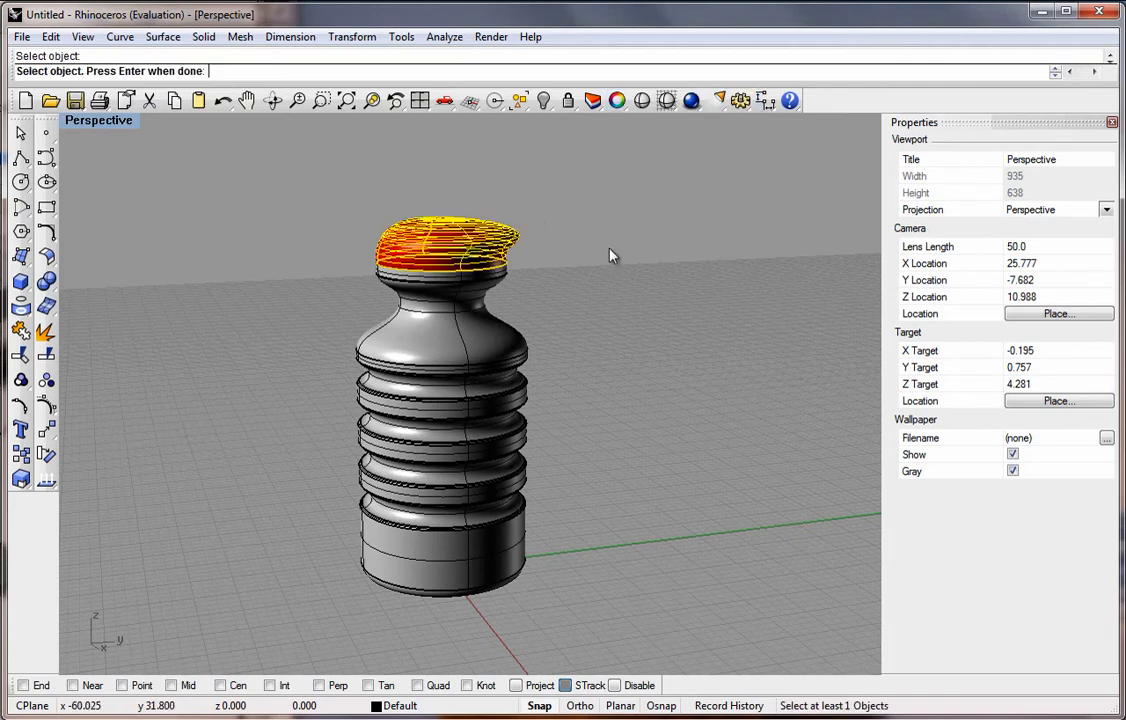
left_click(618, 106)
left_click(668, 125)
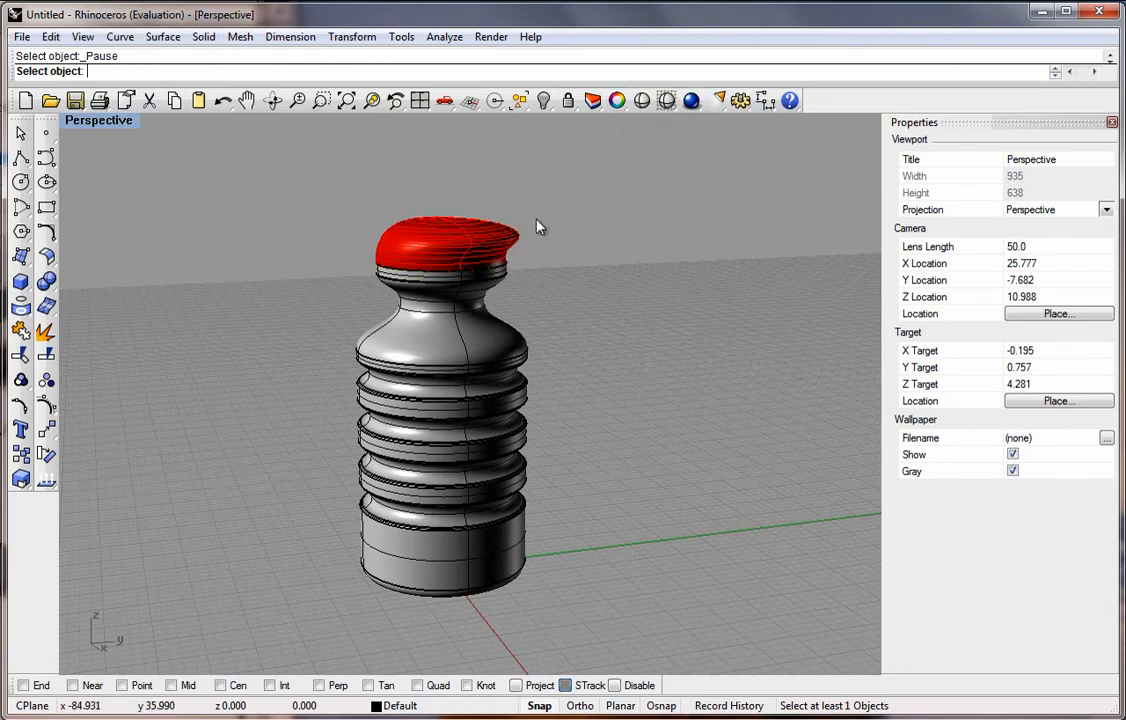
left_click(440, 228)
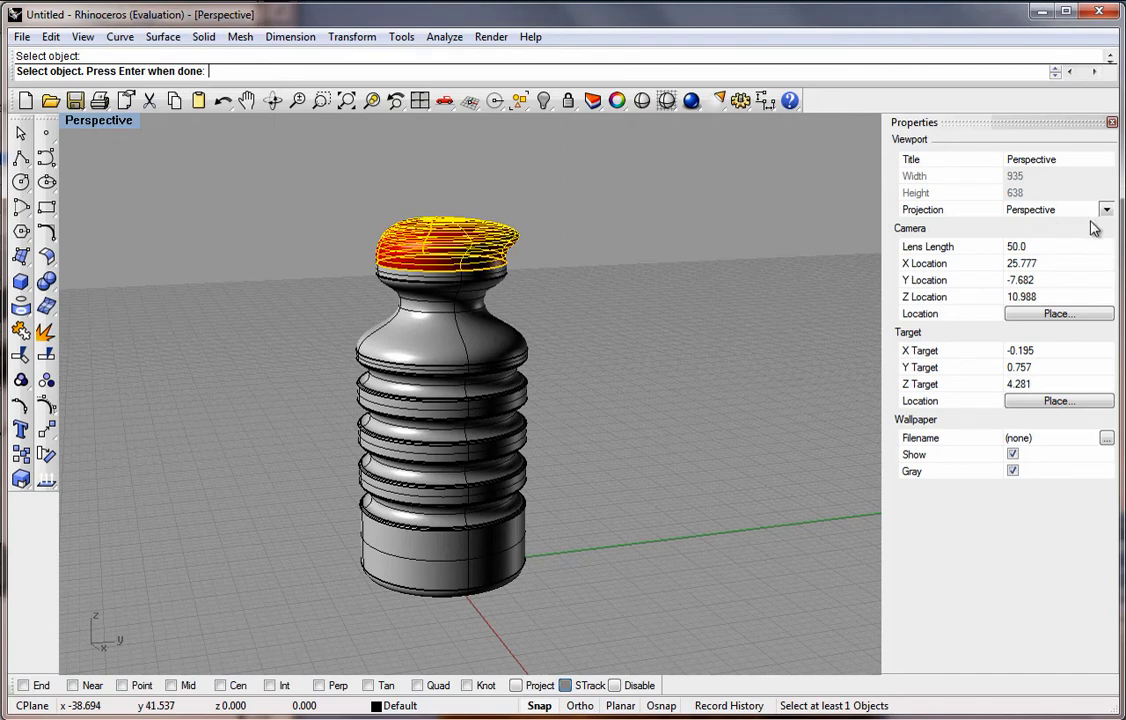
left_click(623, 108)
left_click(667, 135)
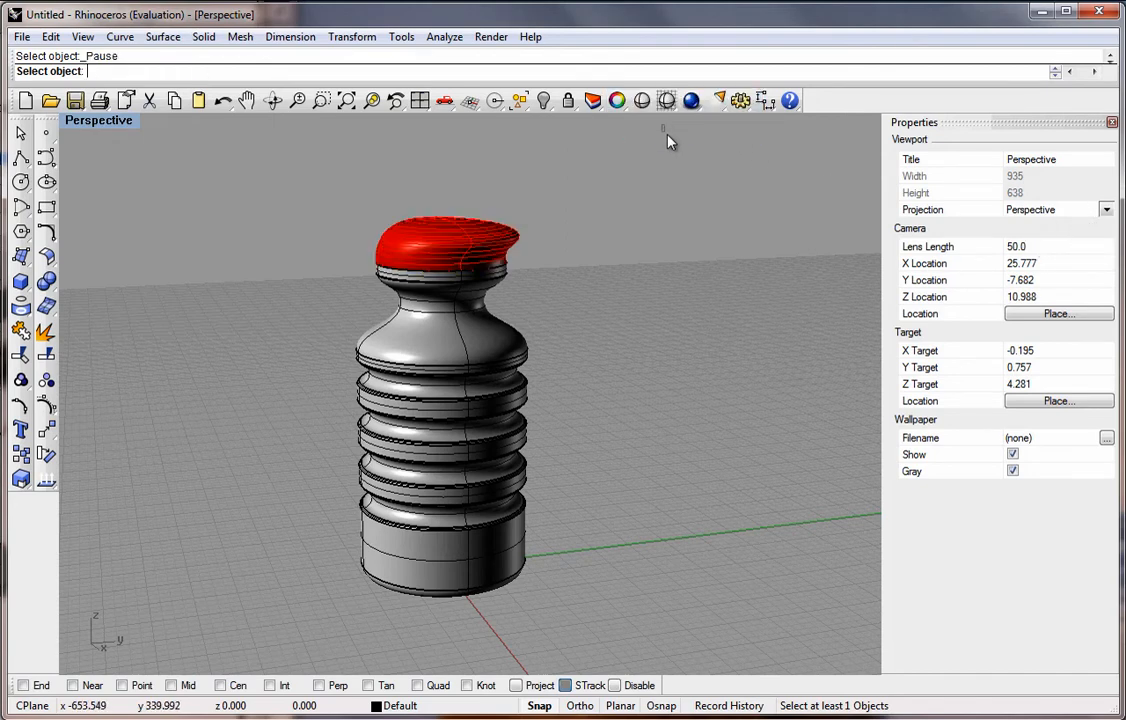
Assign the cap a Basic material with an orange-red color of R 255, G 38, B 0
left_click(624, 108)
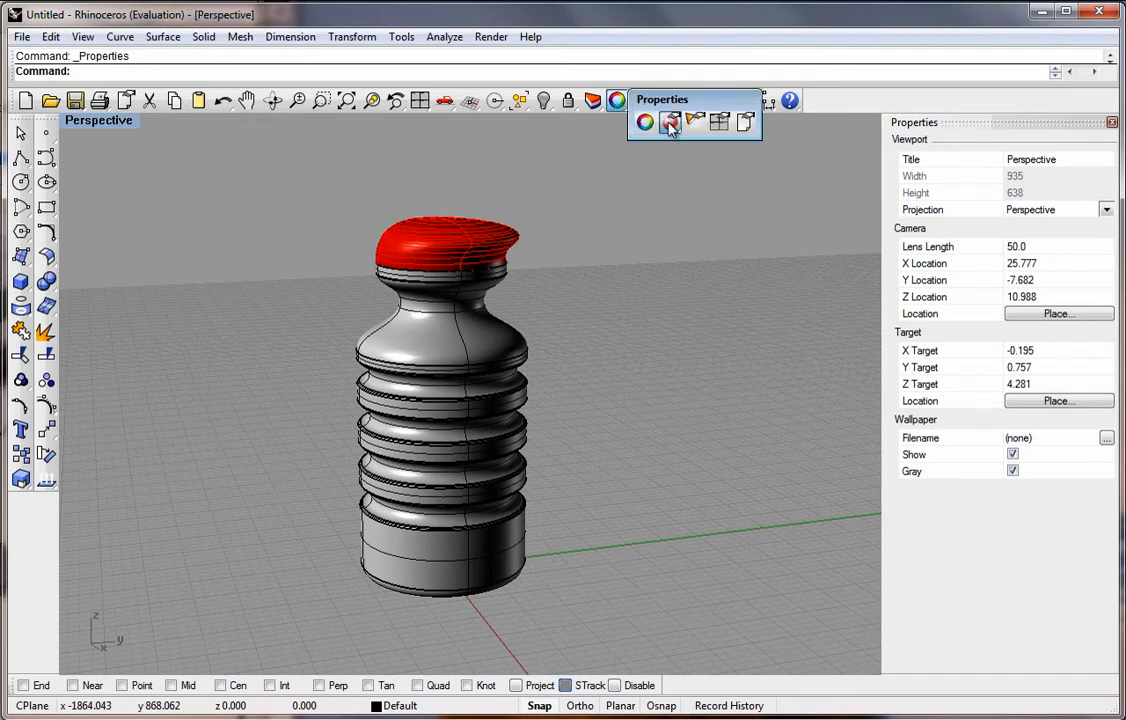
left_click(670, 123)
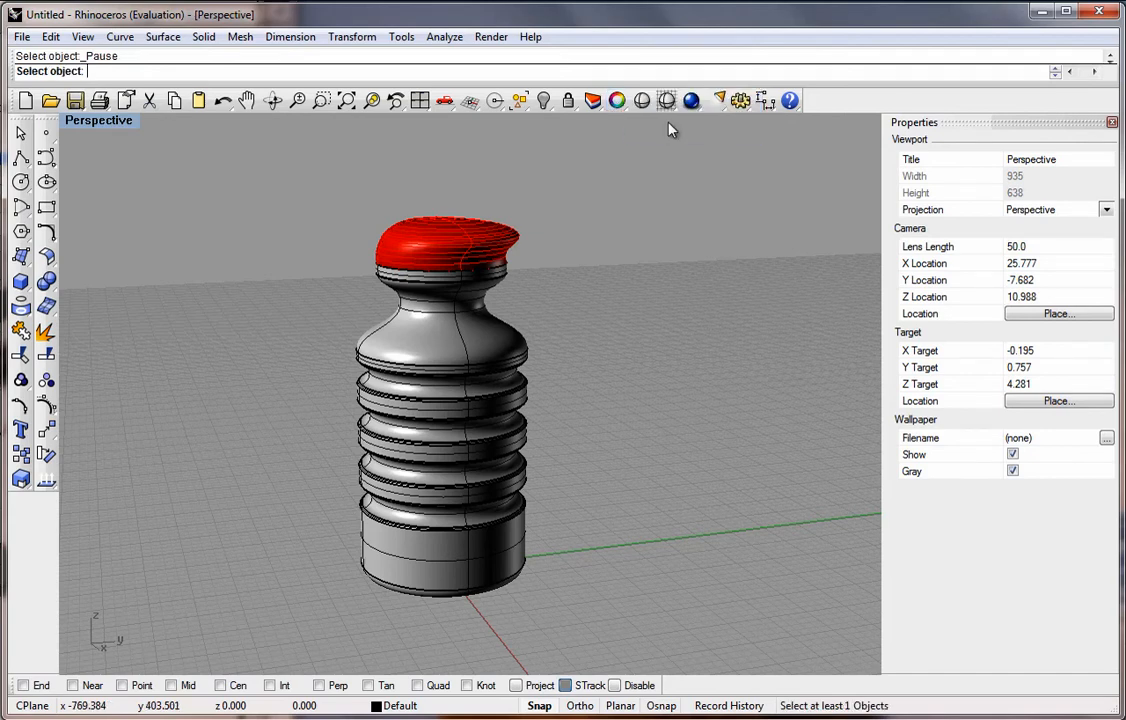
left_click(477, 250)
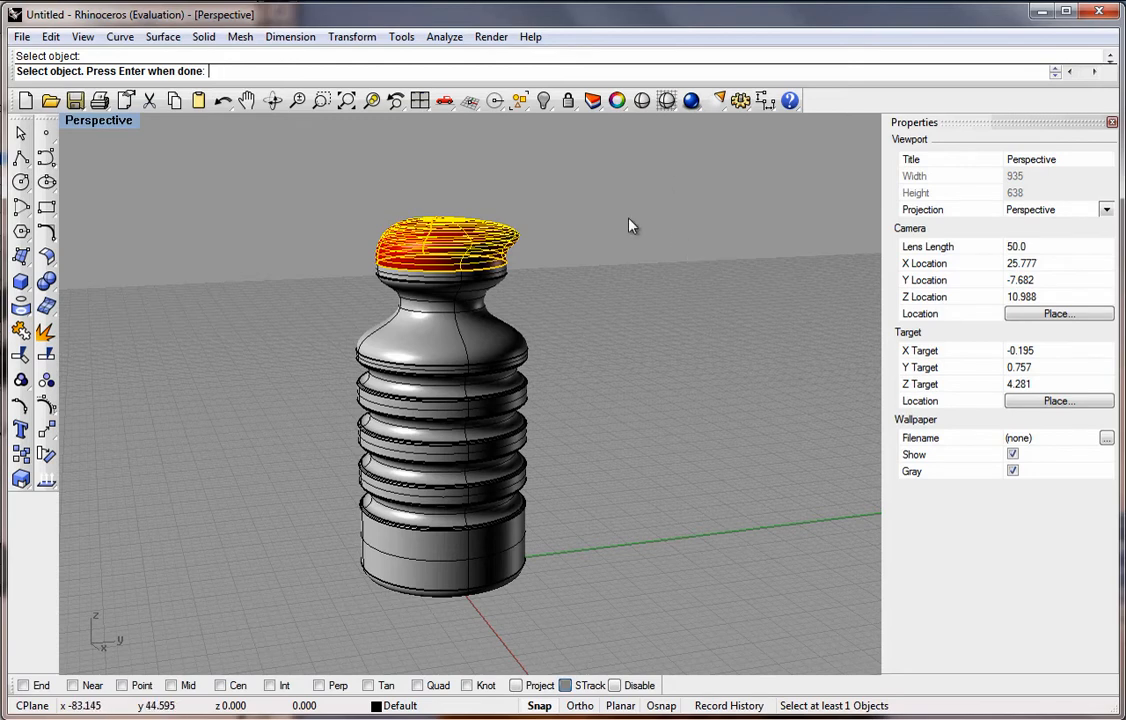
key("Return")
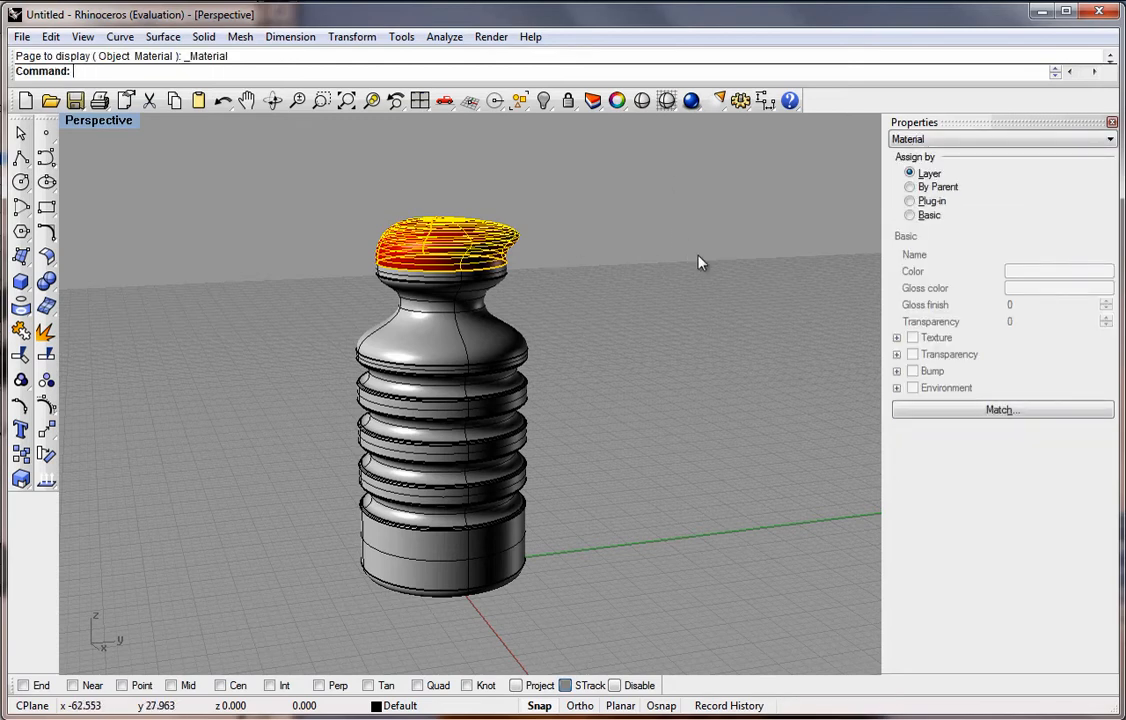
left_click(910, 217)
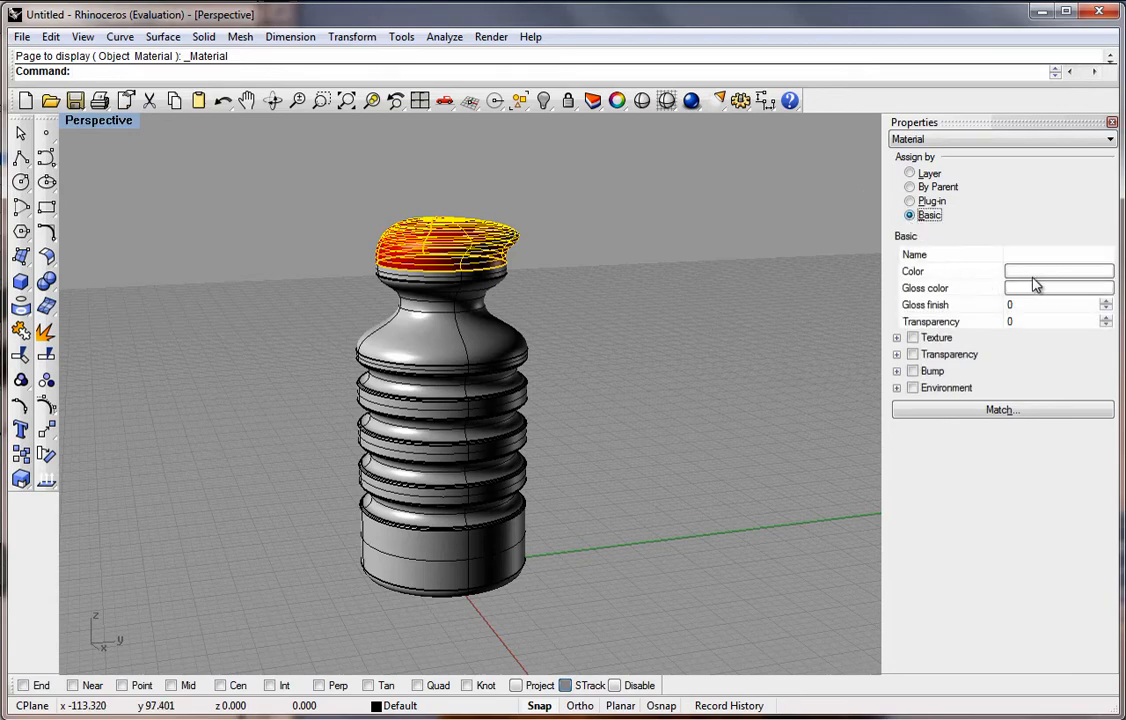
left_click(1067, 280)
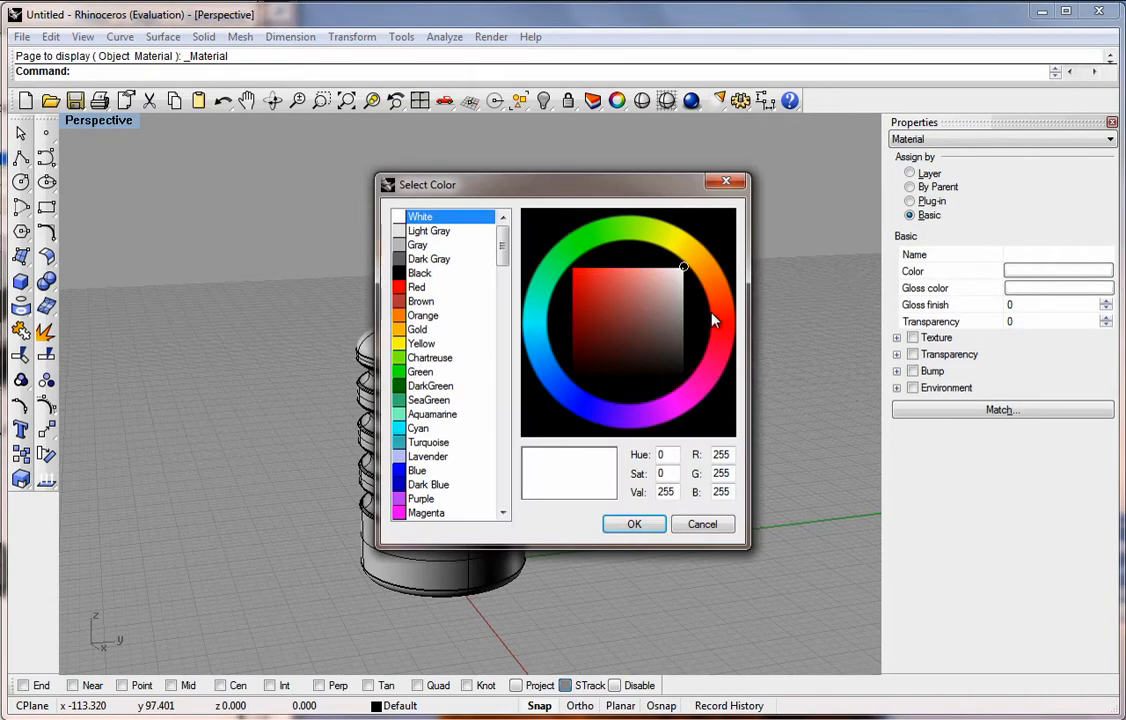
left_click(713, 320)
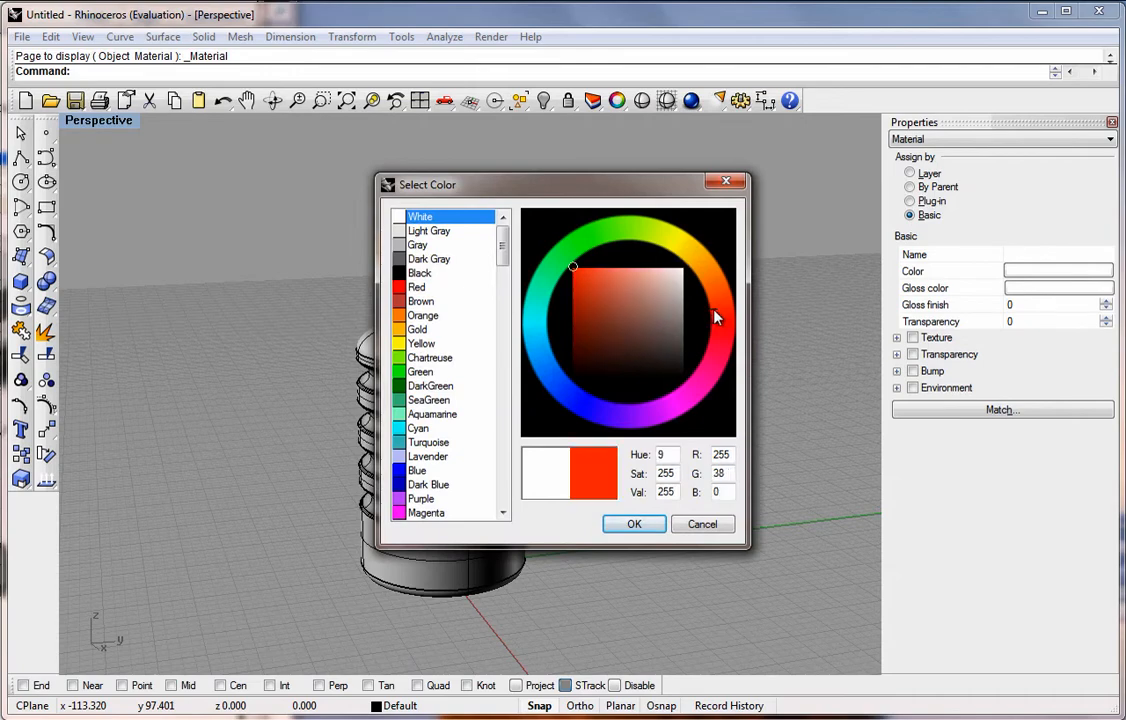
left_click(632, 525)
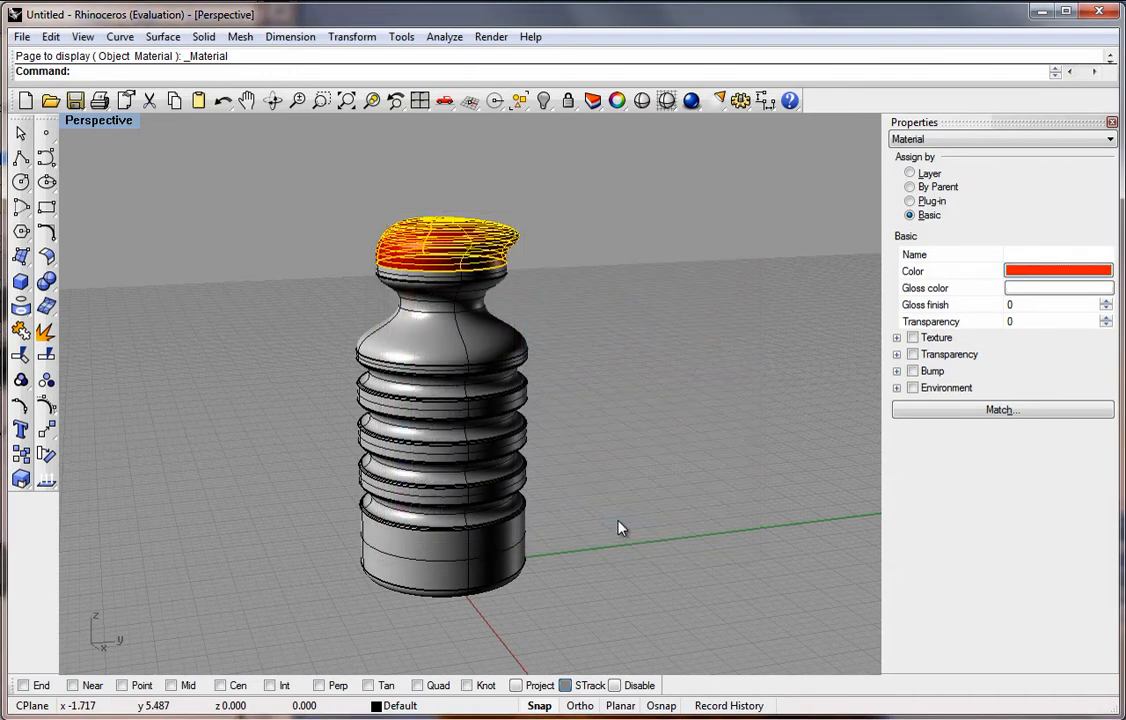
Set the gloss finish of the red cap's material to 20
double_click(1010, 305)
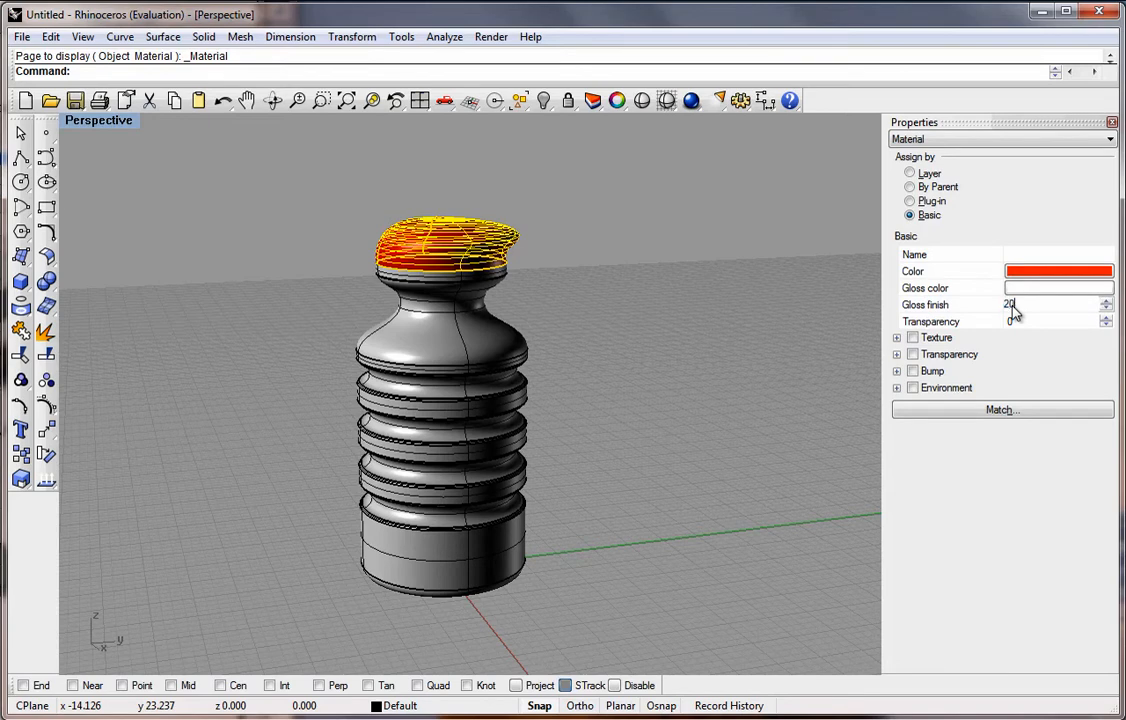
left_click(711, 254)
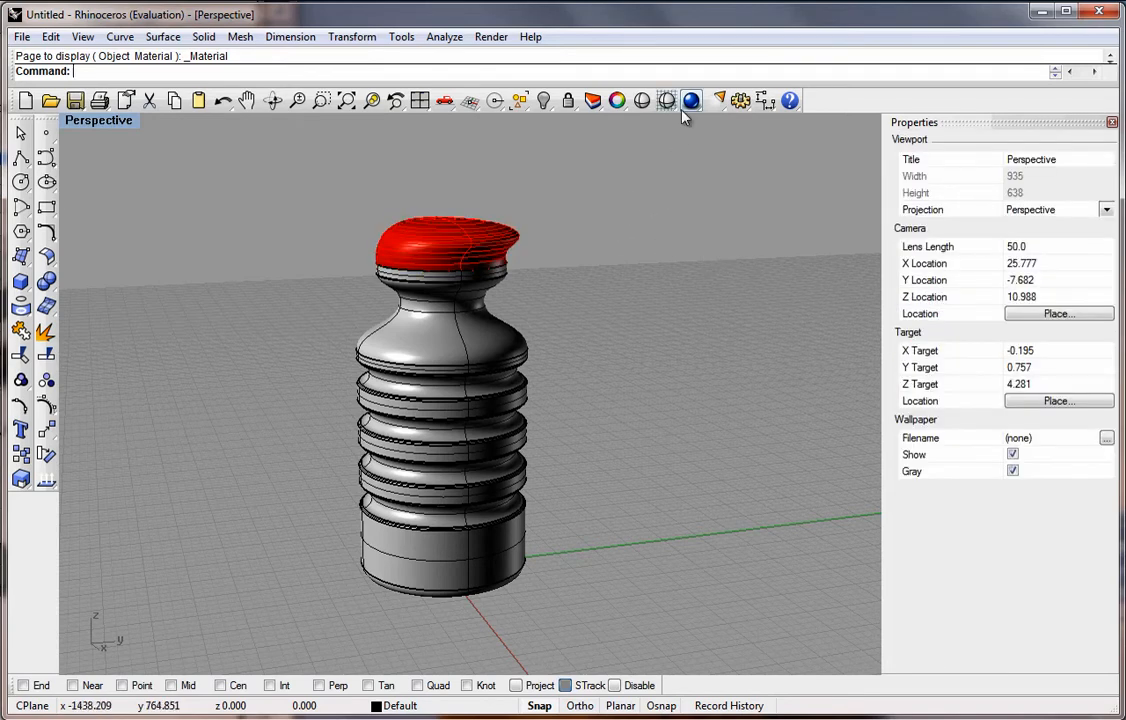
Assign the bottle body a Basic material with a pale yellow color of R 231, G 231, B 181
right_click(539, 348)
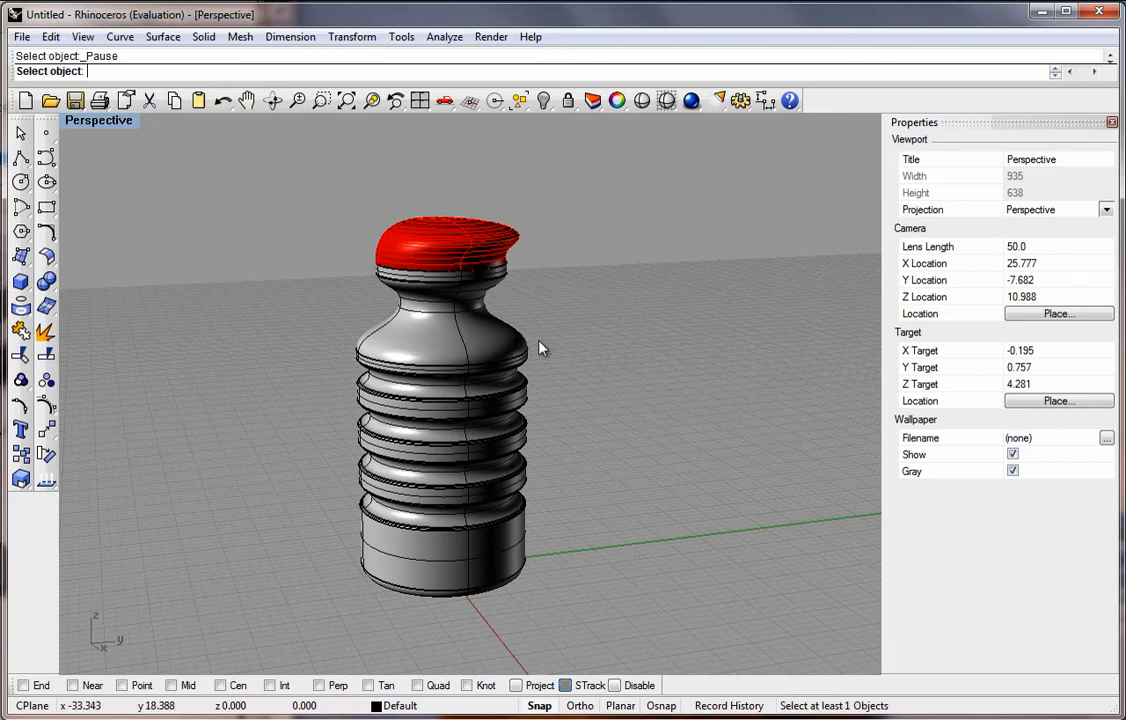
left_click(514, 356)
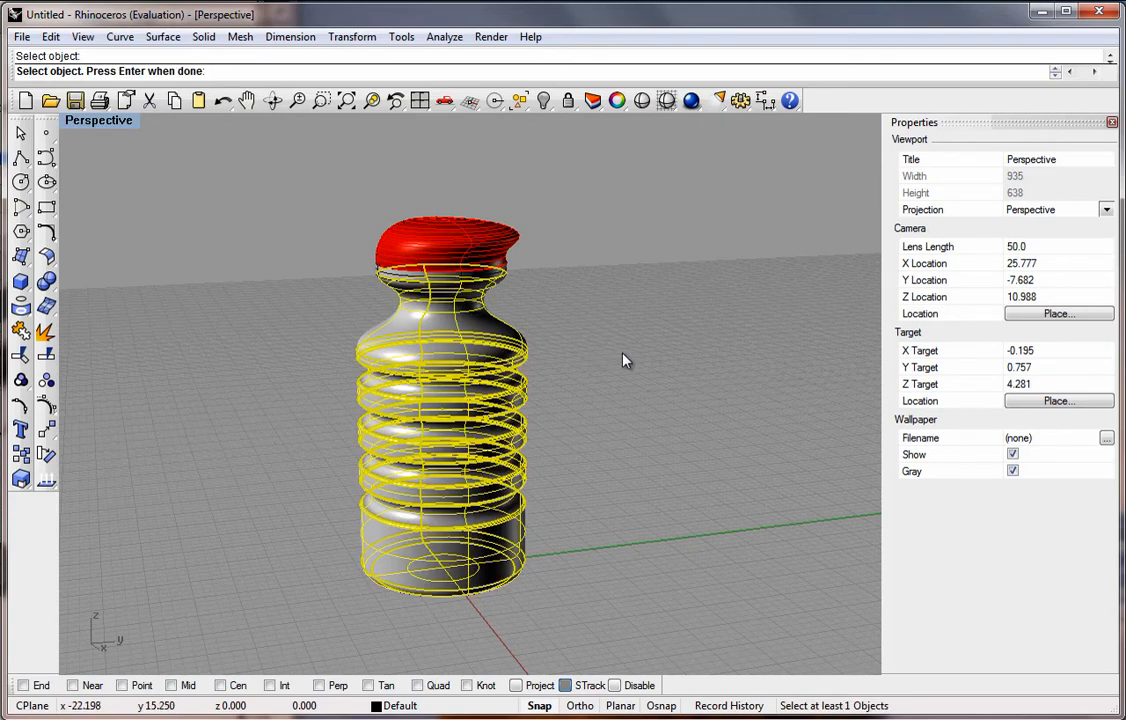
key("Return")
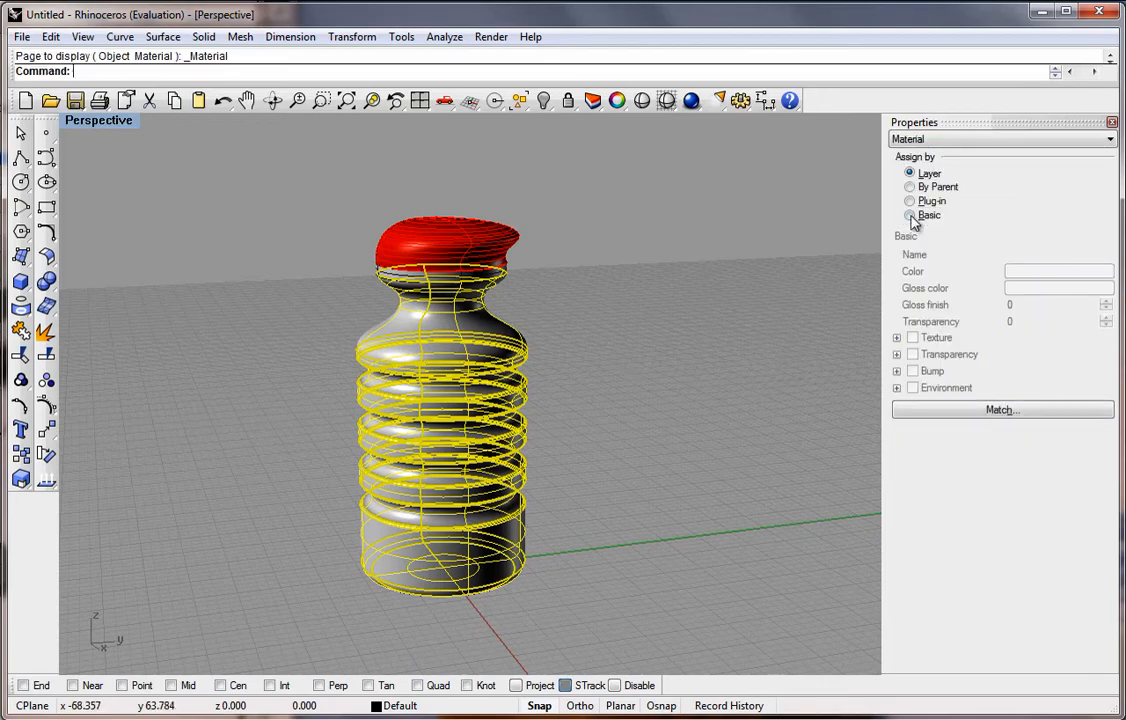
left_click(912, 215)
left_click(1011, 275)
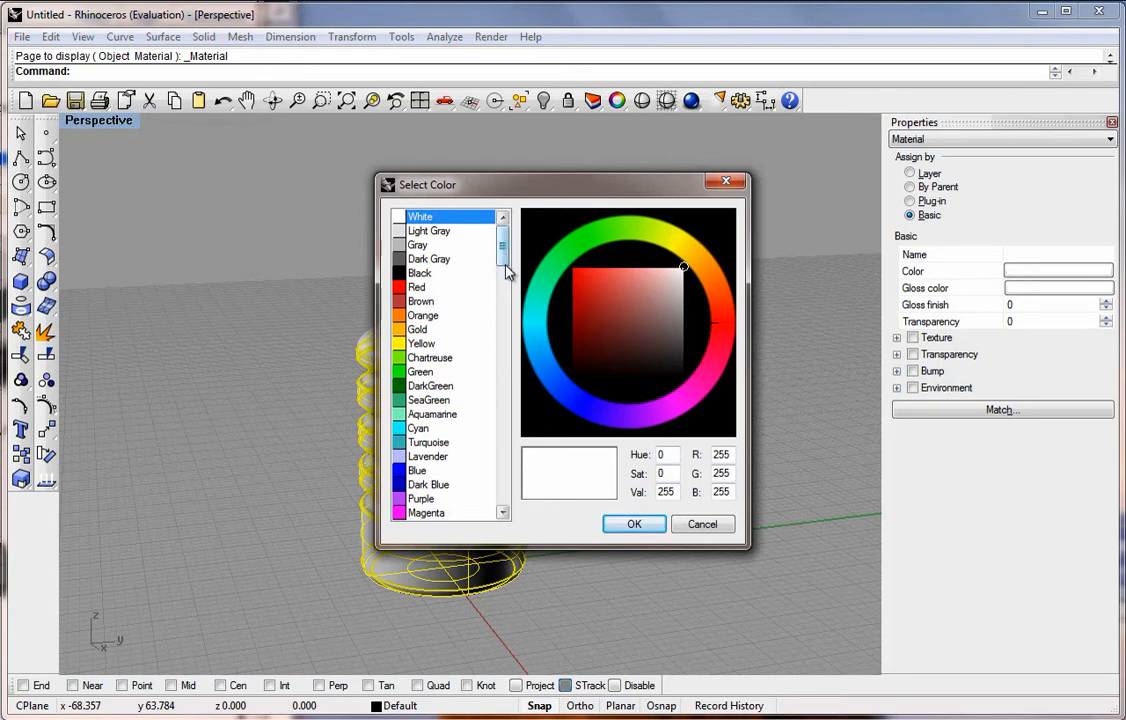
left_click_drag(502, 265, 508, 330)
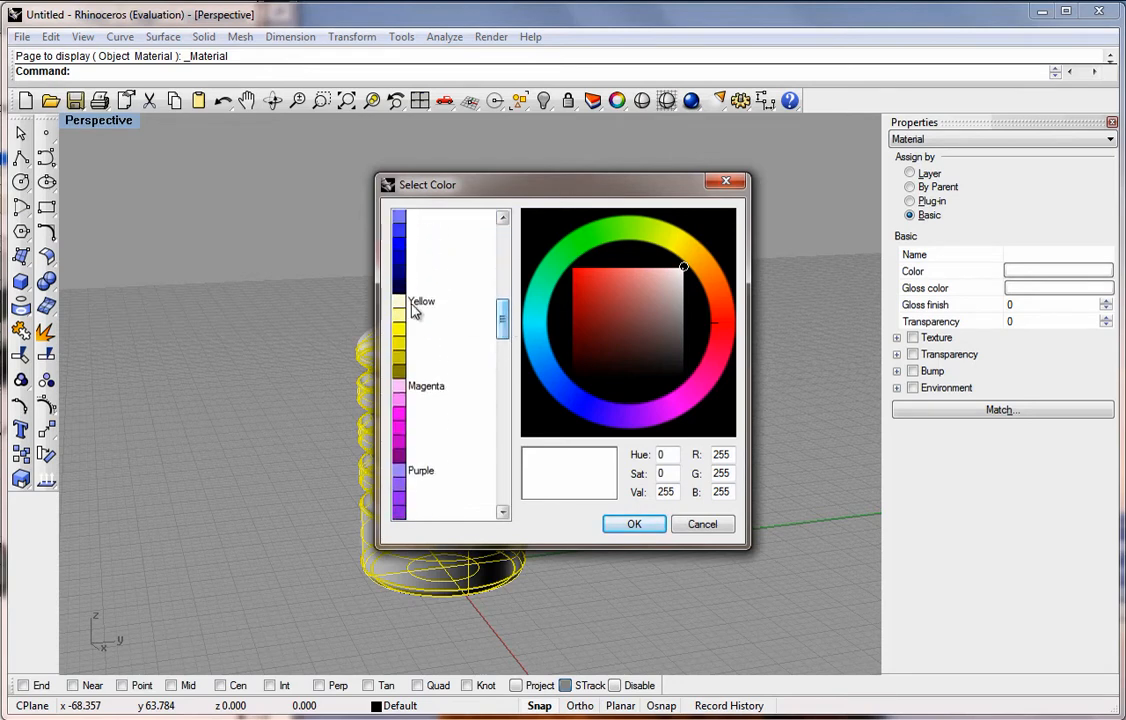
left_click(446, 316)
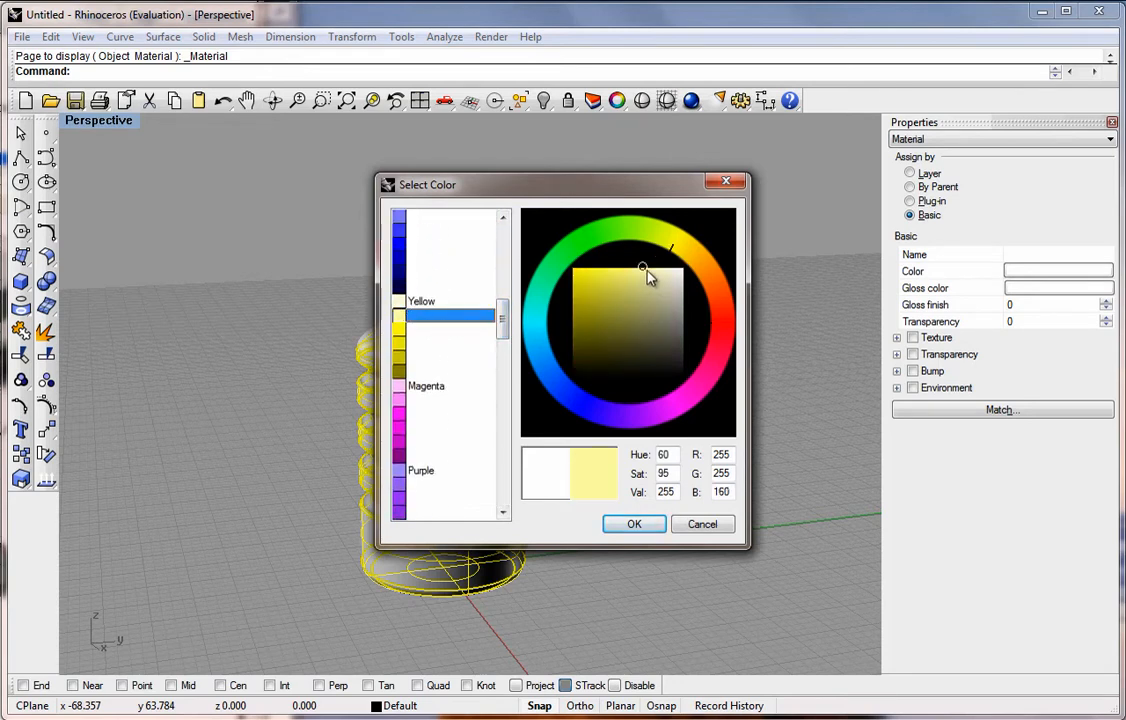
left_click_drag(661, 270, 662, 285)
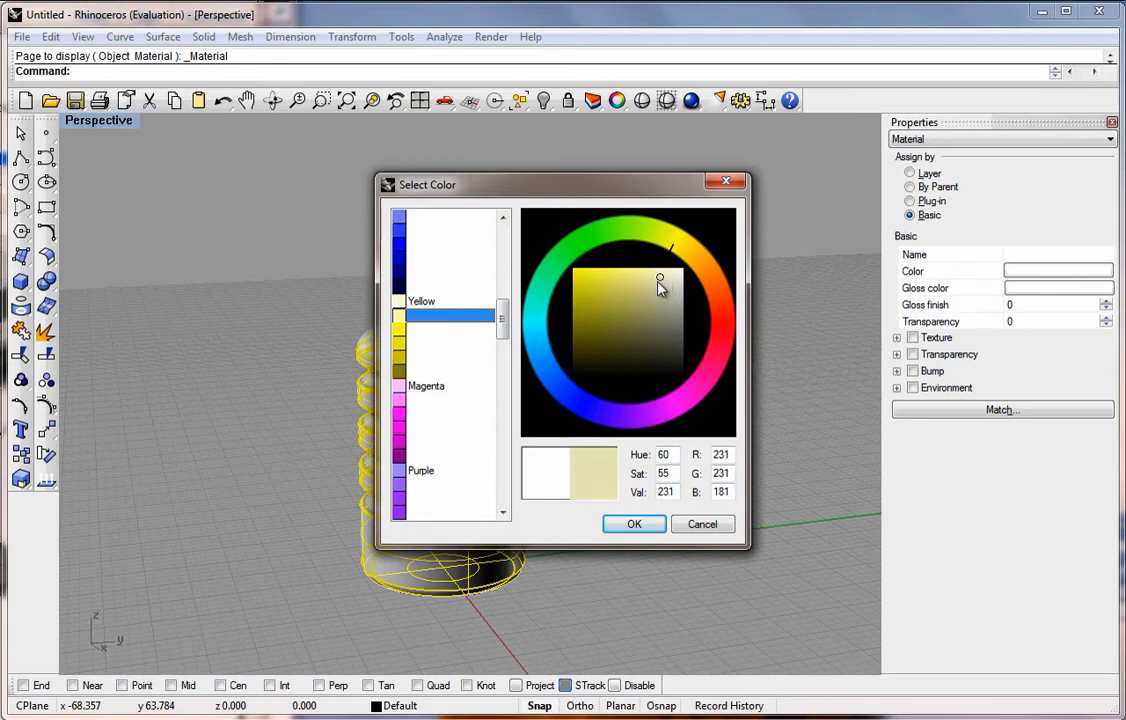
left_click(634, 523)
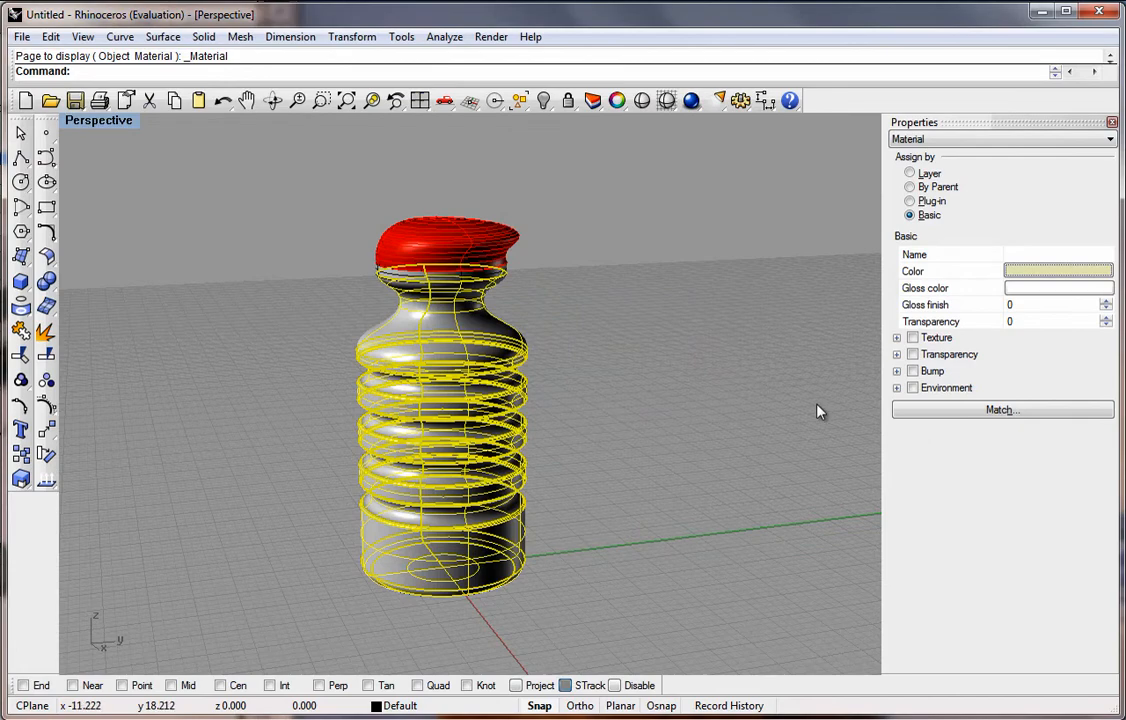
left_click(690, 332)
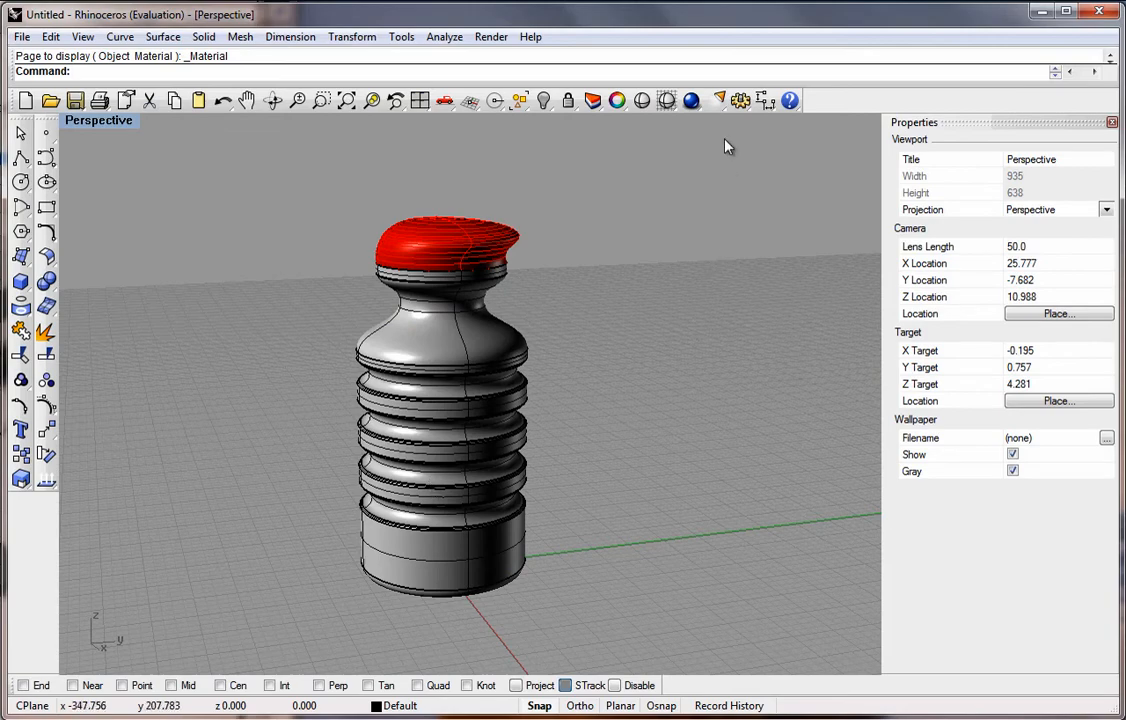
Render the Perspective view to check the cap and body colors, and close the render window
left_click(690, 101)
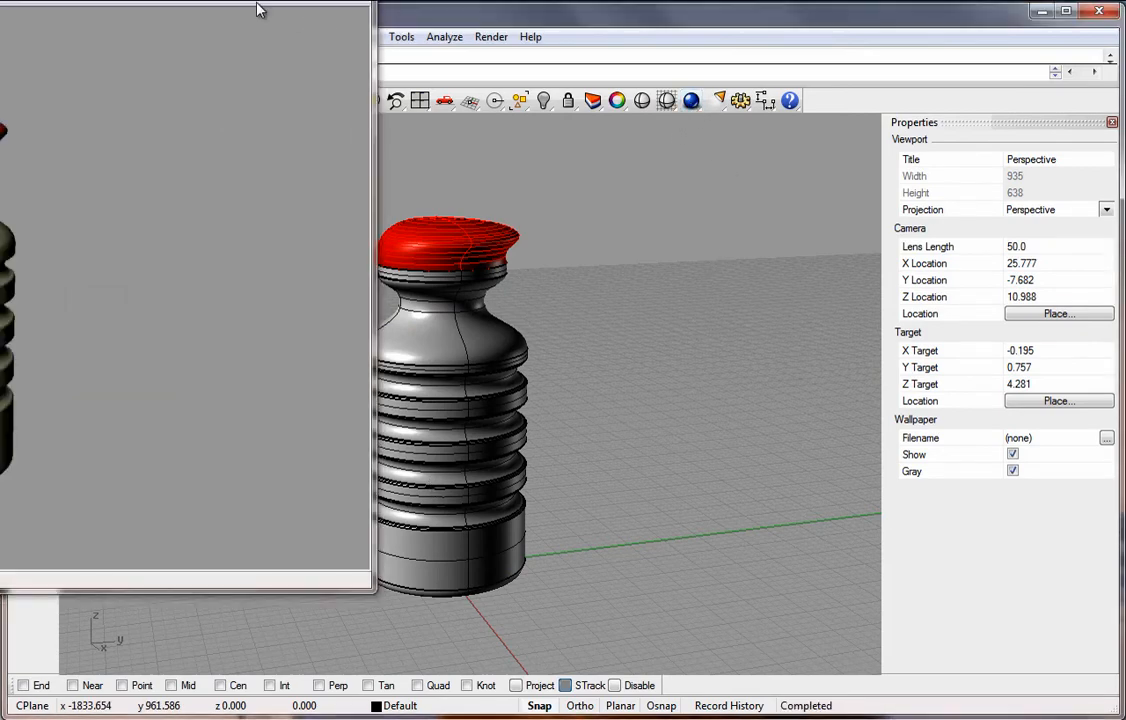
left_click_drag(256, 8, 641, 73)
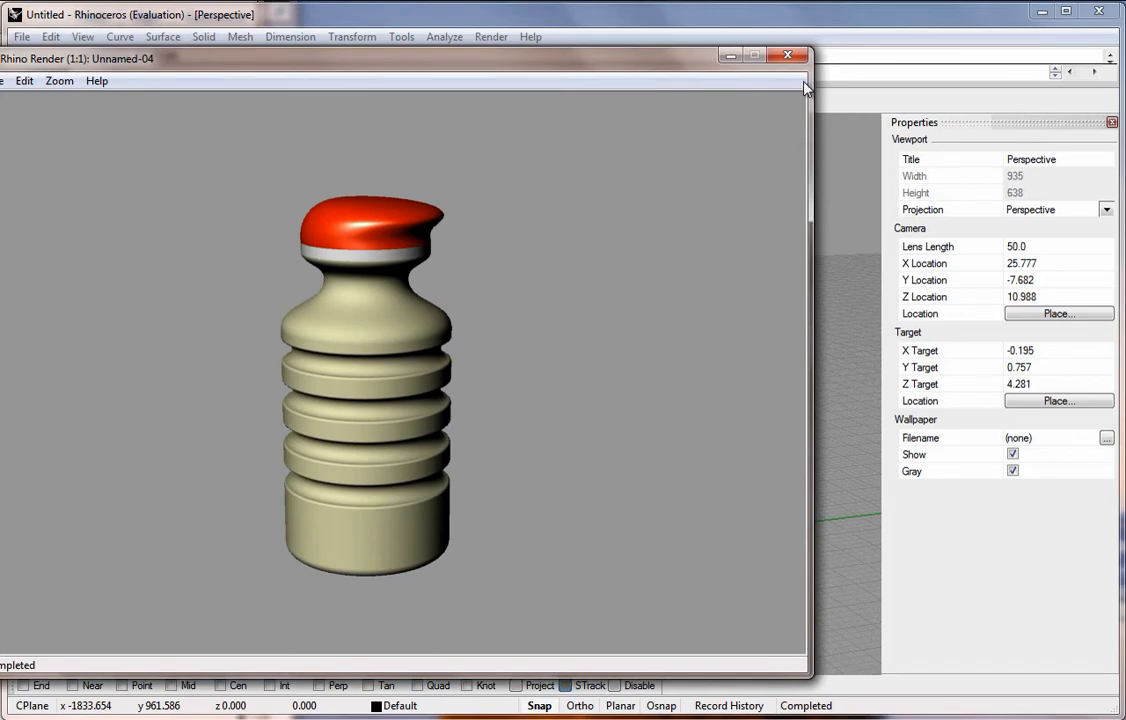
left_click(788, 55)
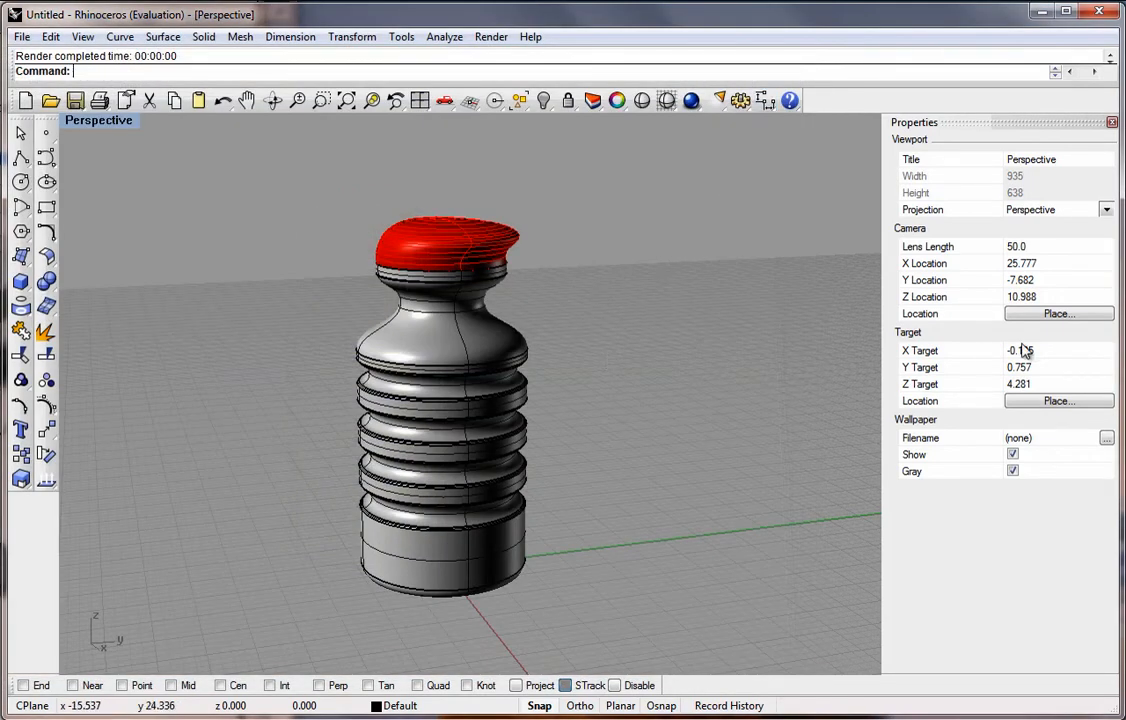
Set the bottle body's gloss finish to 50, render the view to check the highlights, and close the render window
left_click(481, 318)
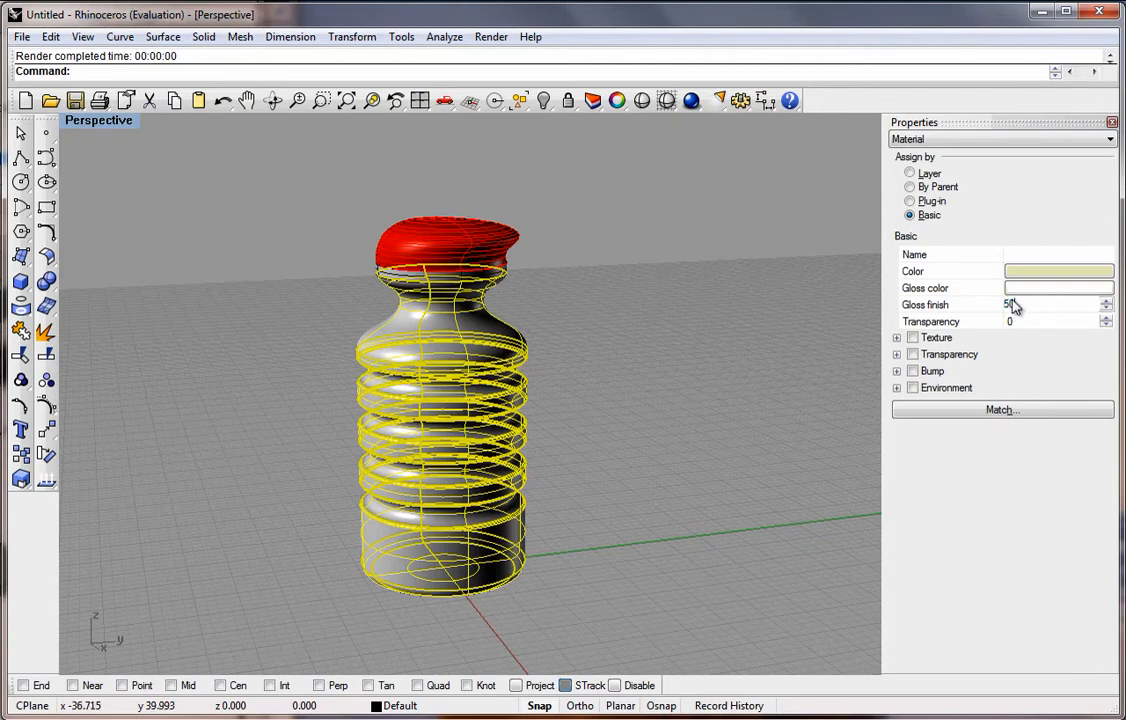
type("50")
key("Return")
left_click(633, 224)
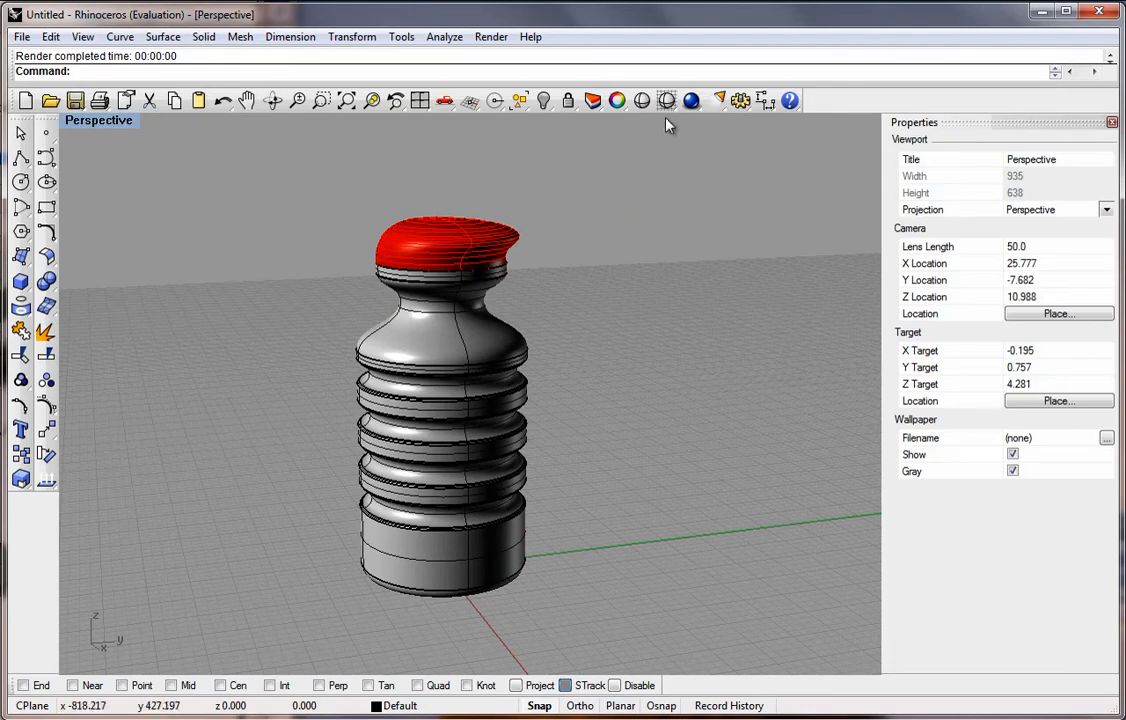
left_click(690, 101)
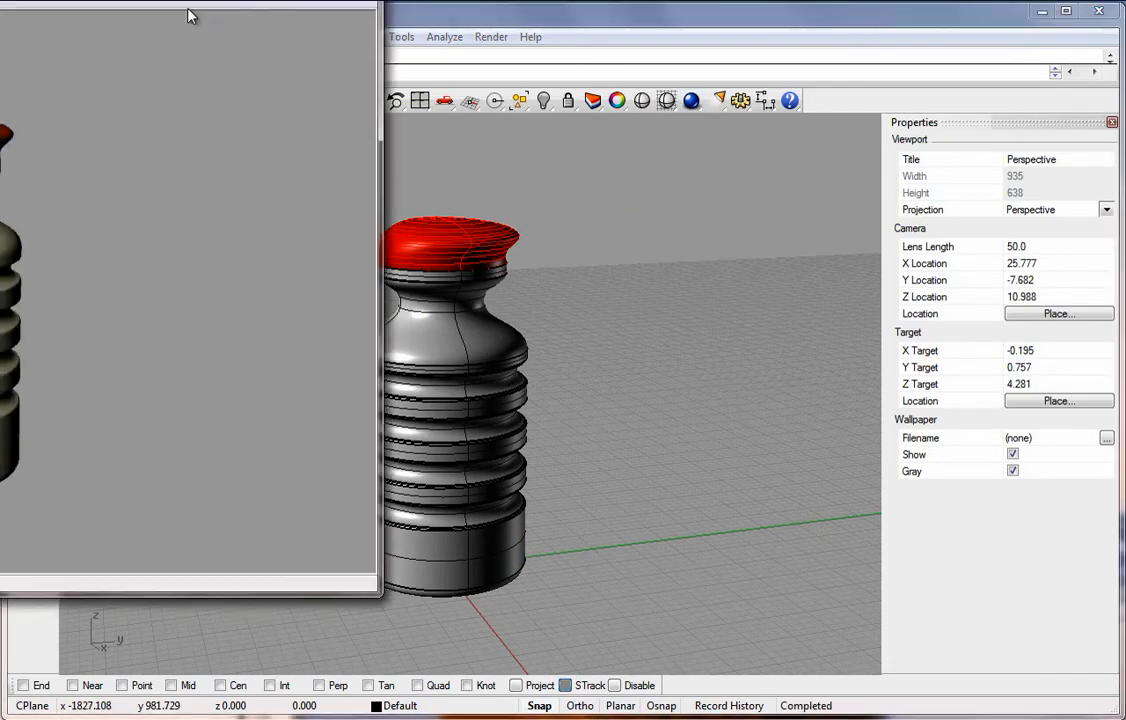
left_click_drag(188, 15, 540, 62)
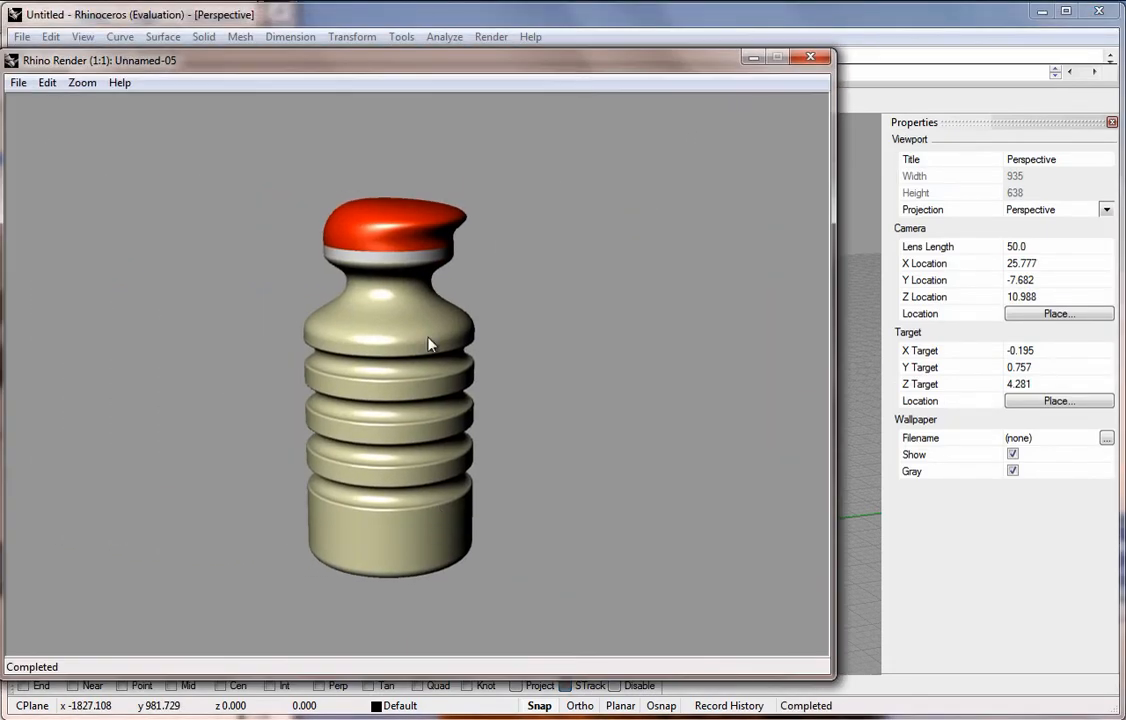
left_click(811, 57)
Make the bottle body's material partly transparent, render it from a higher angle, and close the render window
right_click_drag(538, 414, 585, 368)
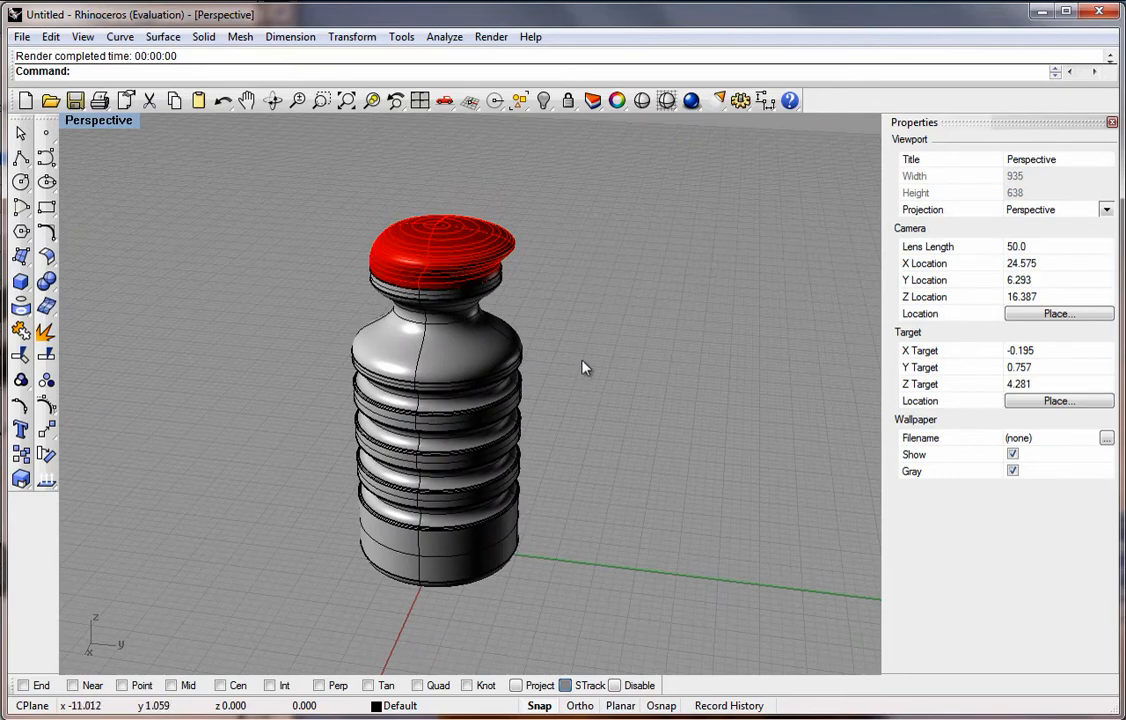
left_click(485, 372)
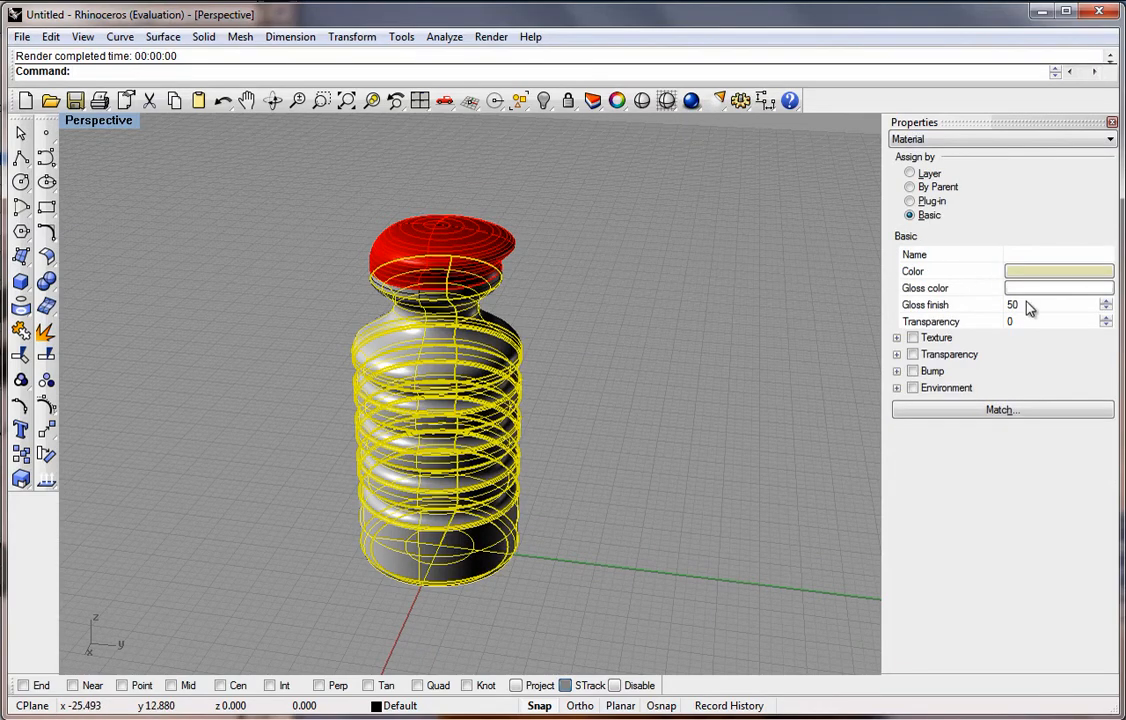
double_click(1009, 322)
left_click(666, 307)
left_click(691, 101)
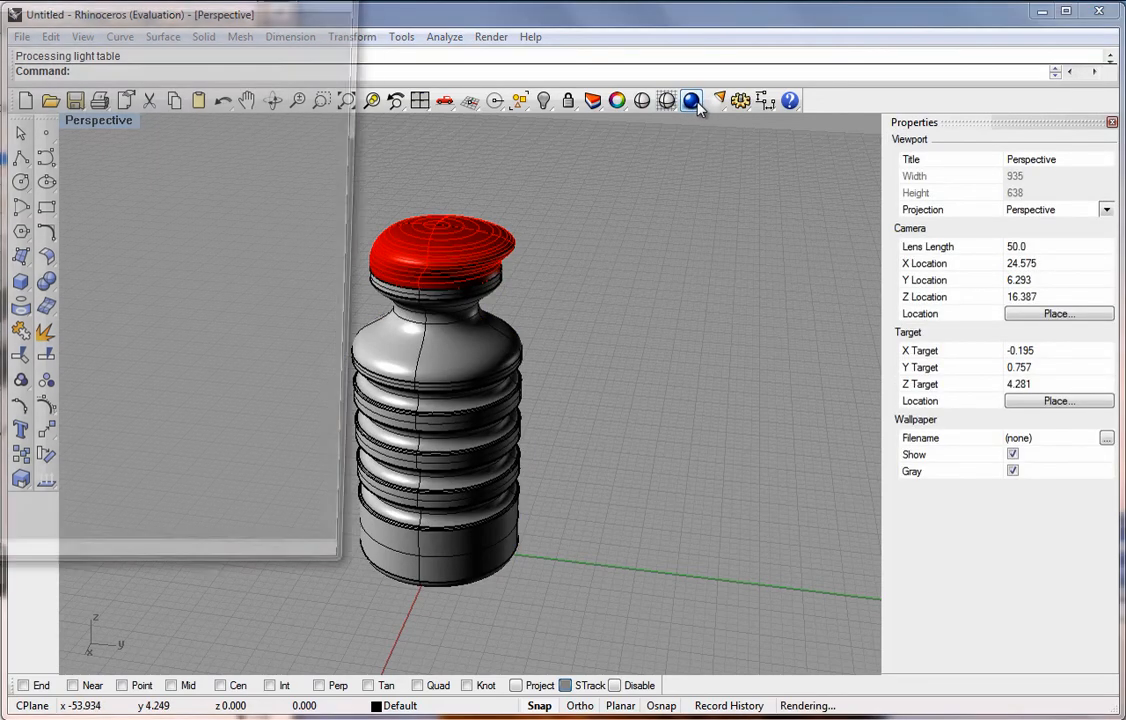
left_click_drag(203, 8, 680, 64)
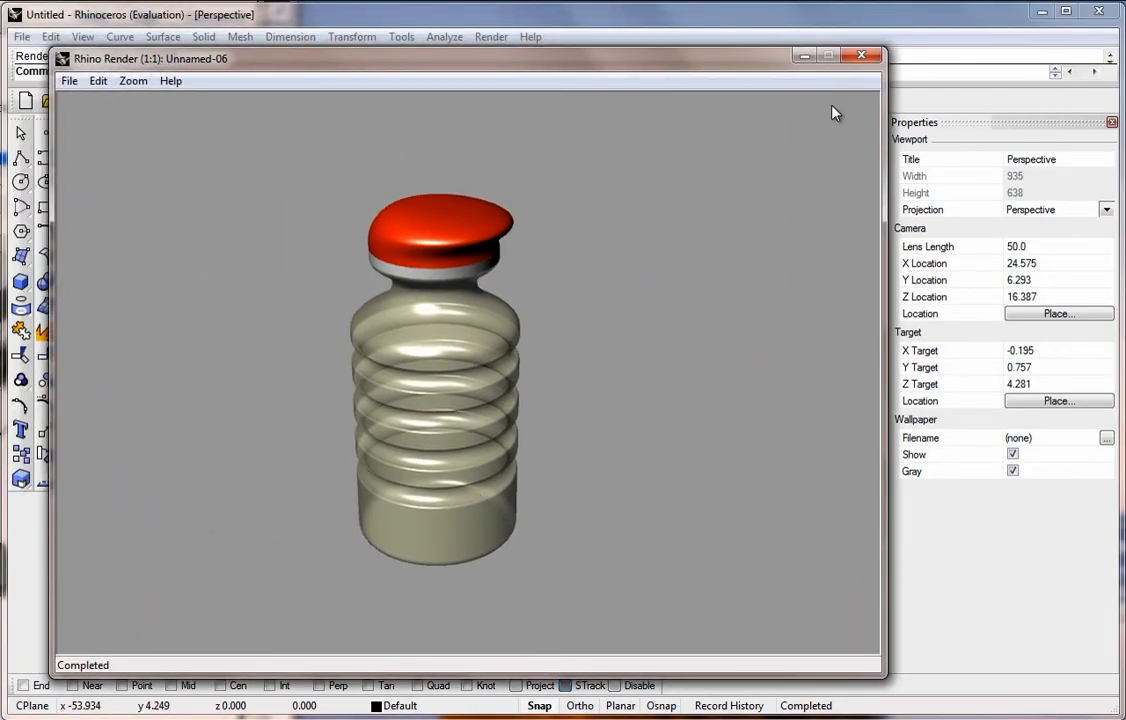
left_click(860, 58)
Set the cap material's transparency to 50, render the view to check it, and close the render window
left_click(430, 225)
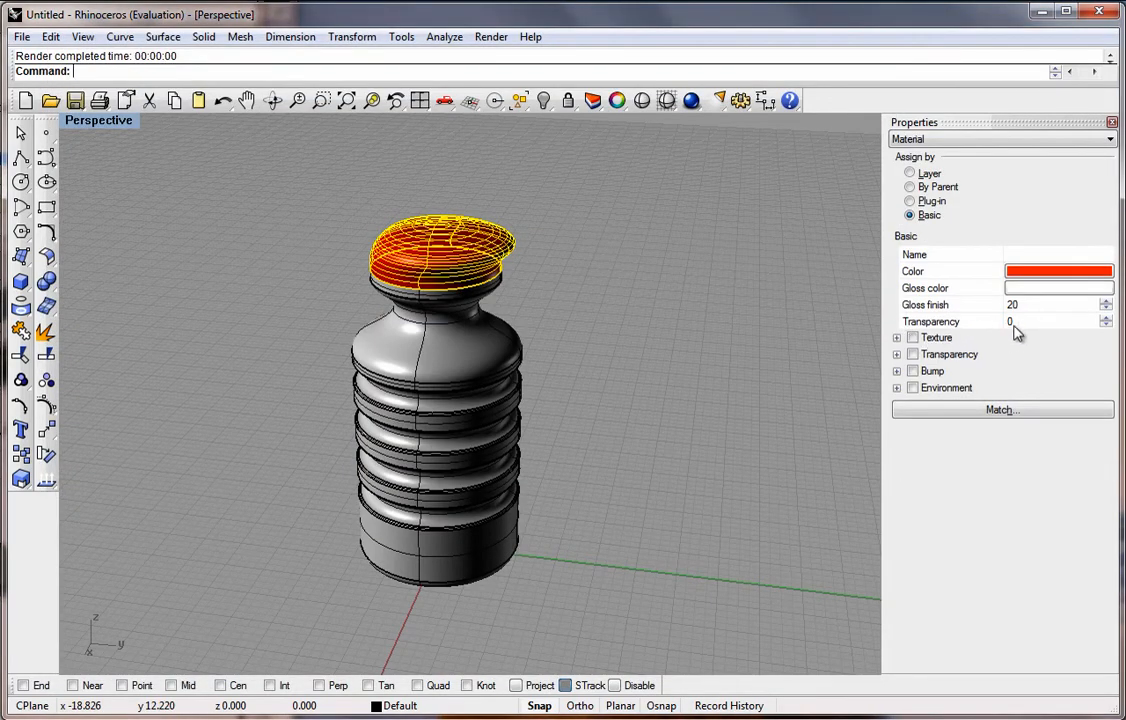
type("50")
key("Return")
left_click(822, 323)
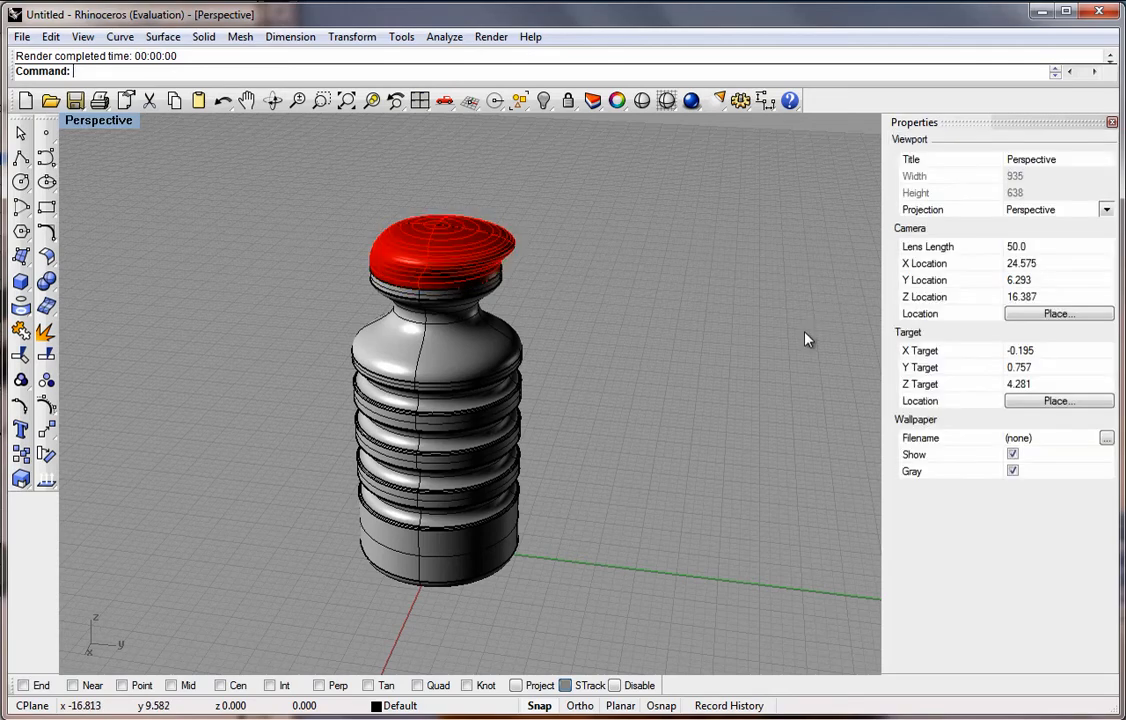
left_click(617, 101)
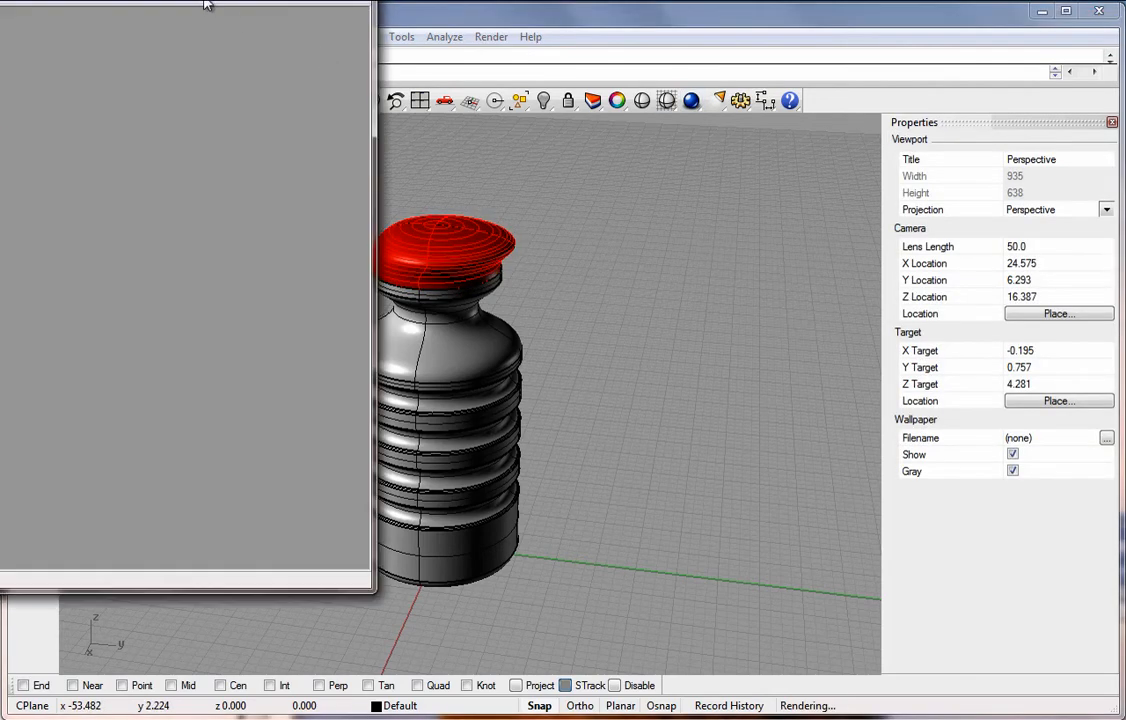
left_click_drag(206, 4, 686, 76)
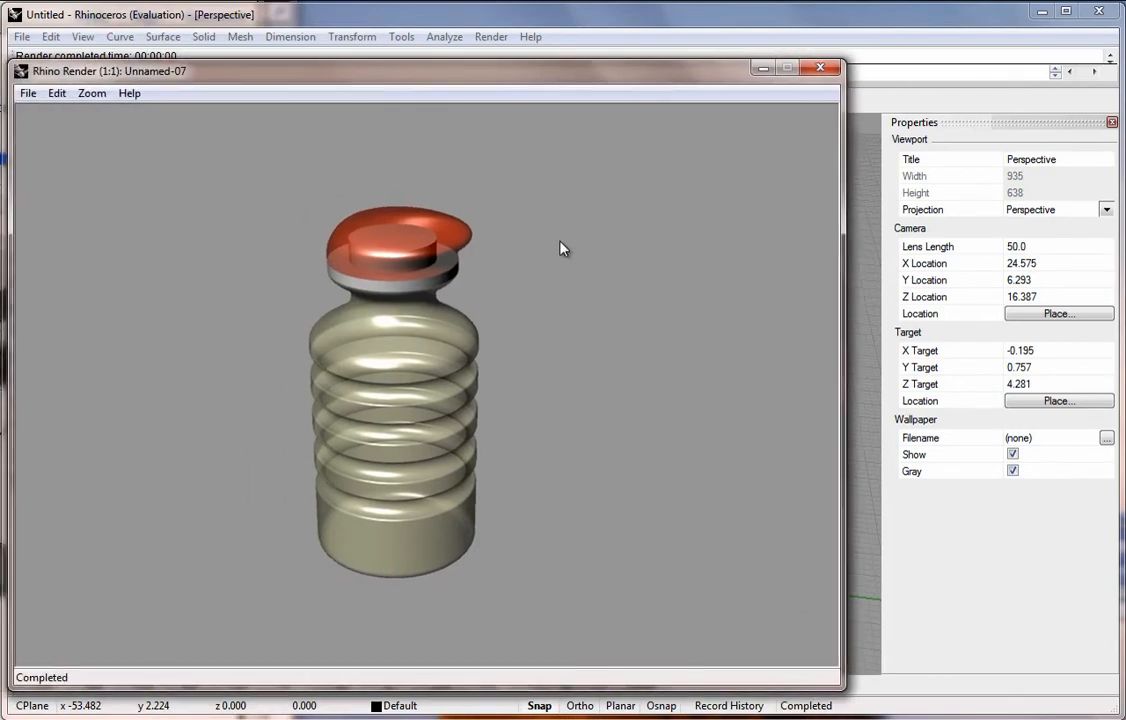
left_click(820, 68)
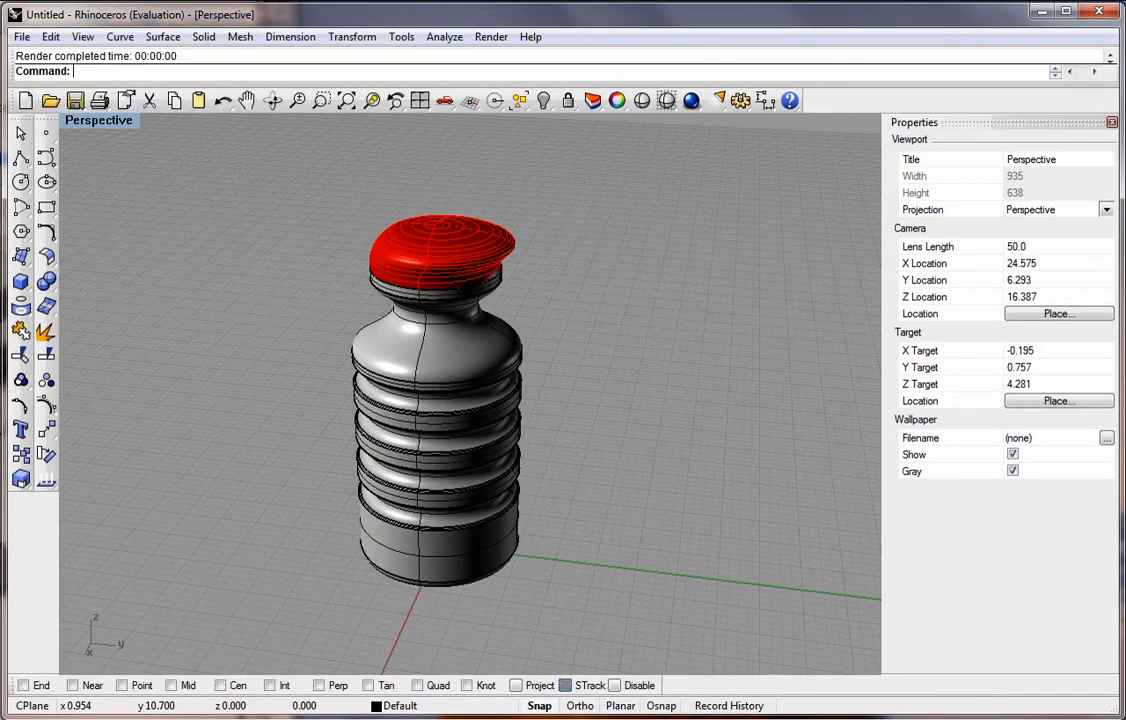
Return to the four-viewport layout and place a spotlight directly above the bottle, aimed down, about 2 in radius and 6.75 long
scroll(540, 369, "up", 3)
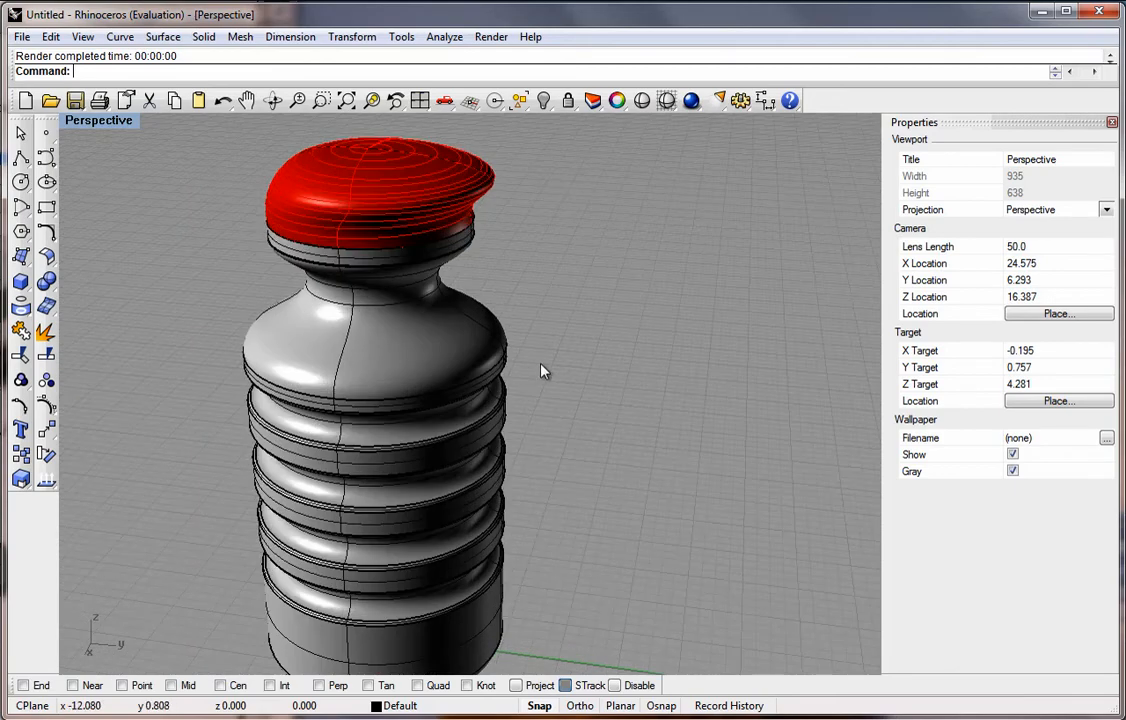
scroll(442, 344, "down", 5)
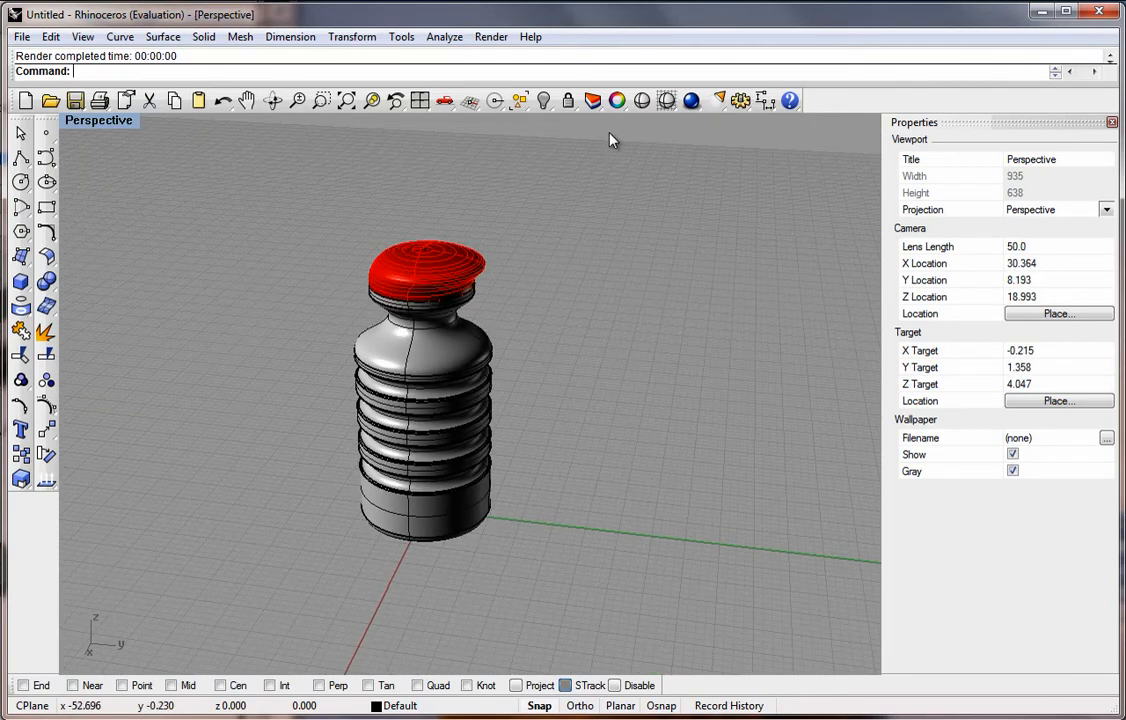
double_click(95, 122)
scroll(495, 463, "down", 5)
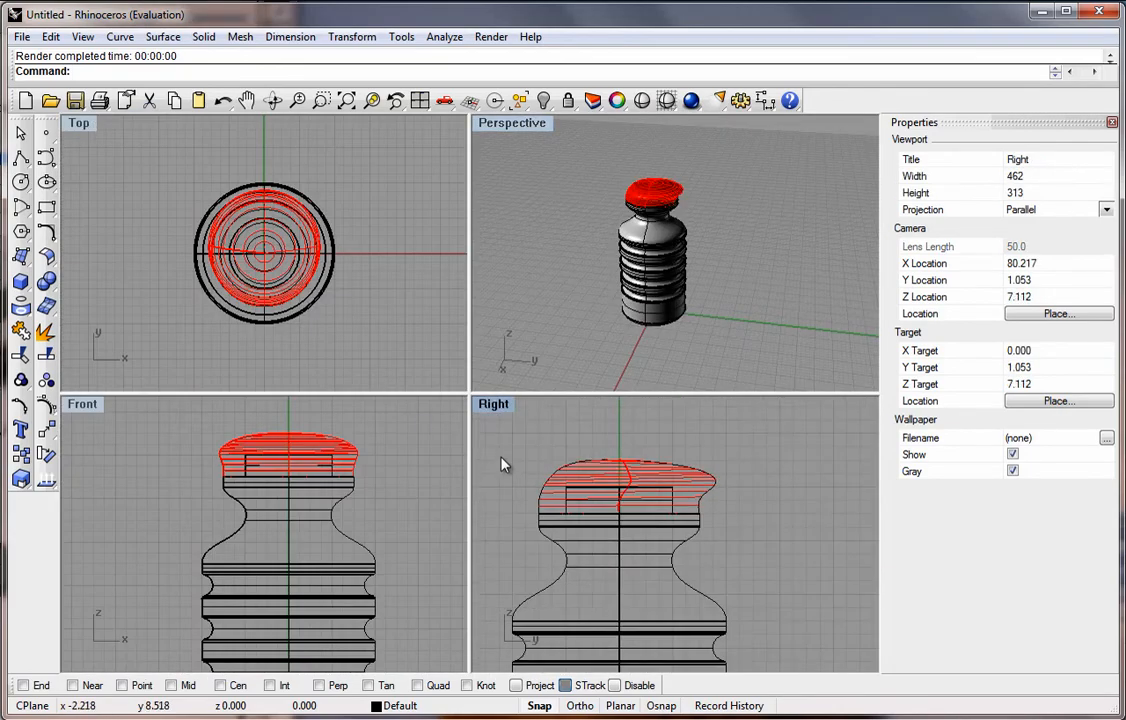
scroll(205, 478, "down", 6)
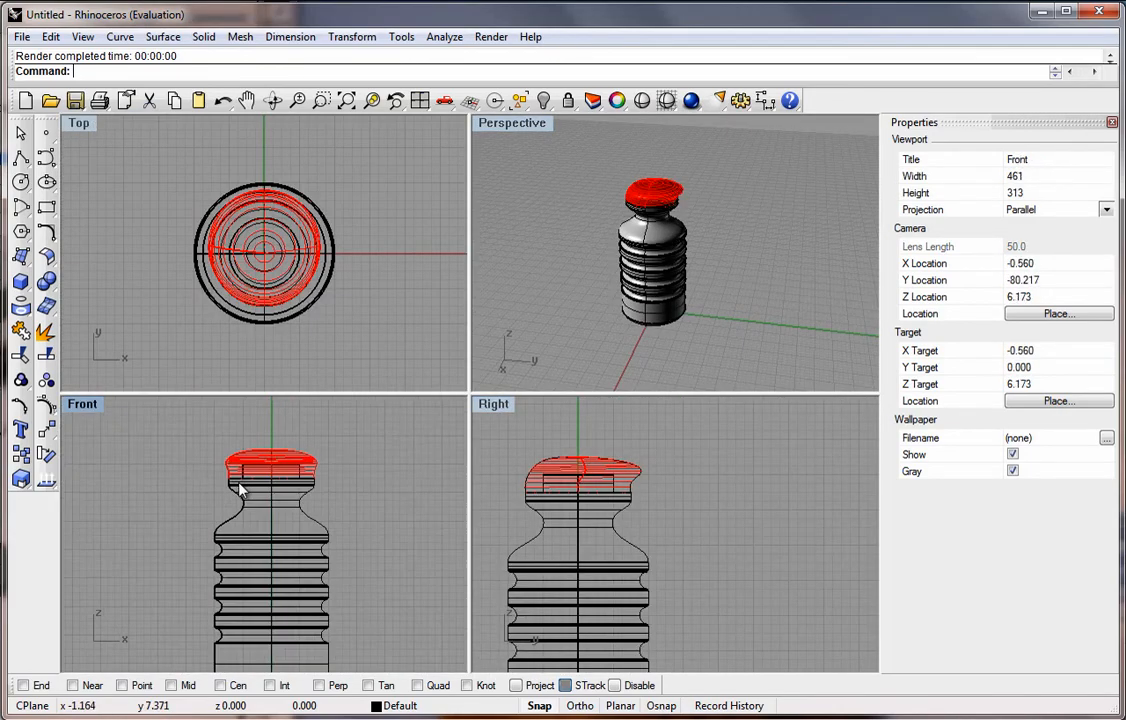
right_click(167, 448)
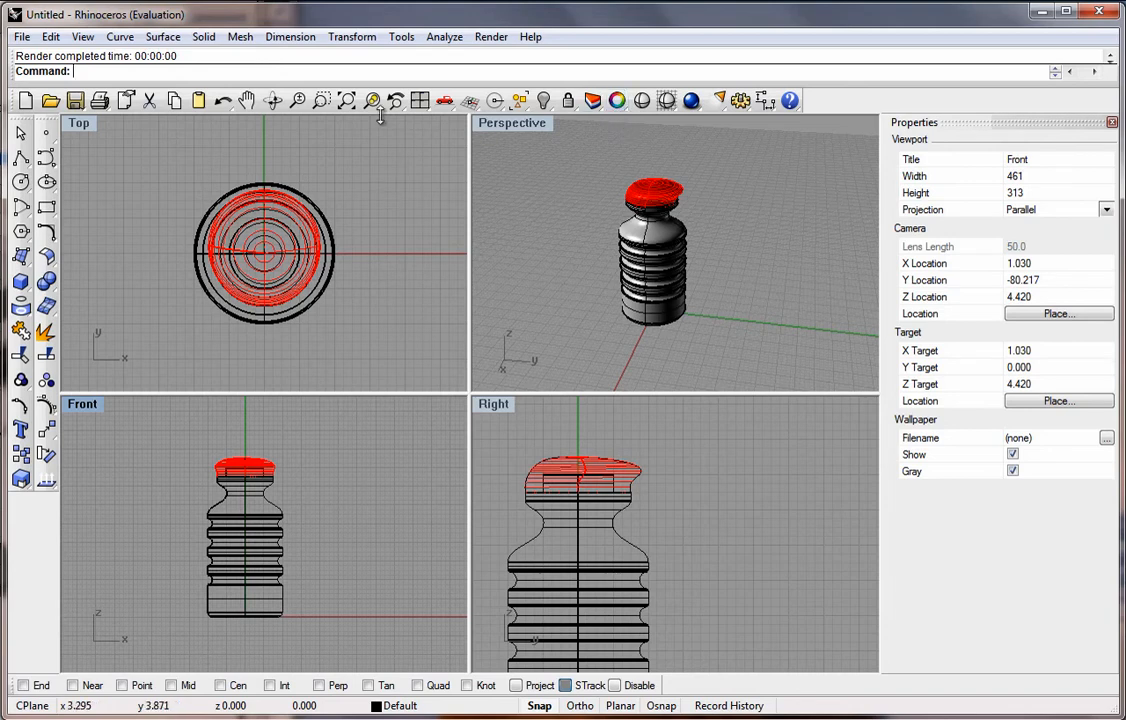
left_click(722, 109)
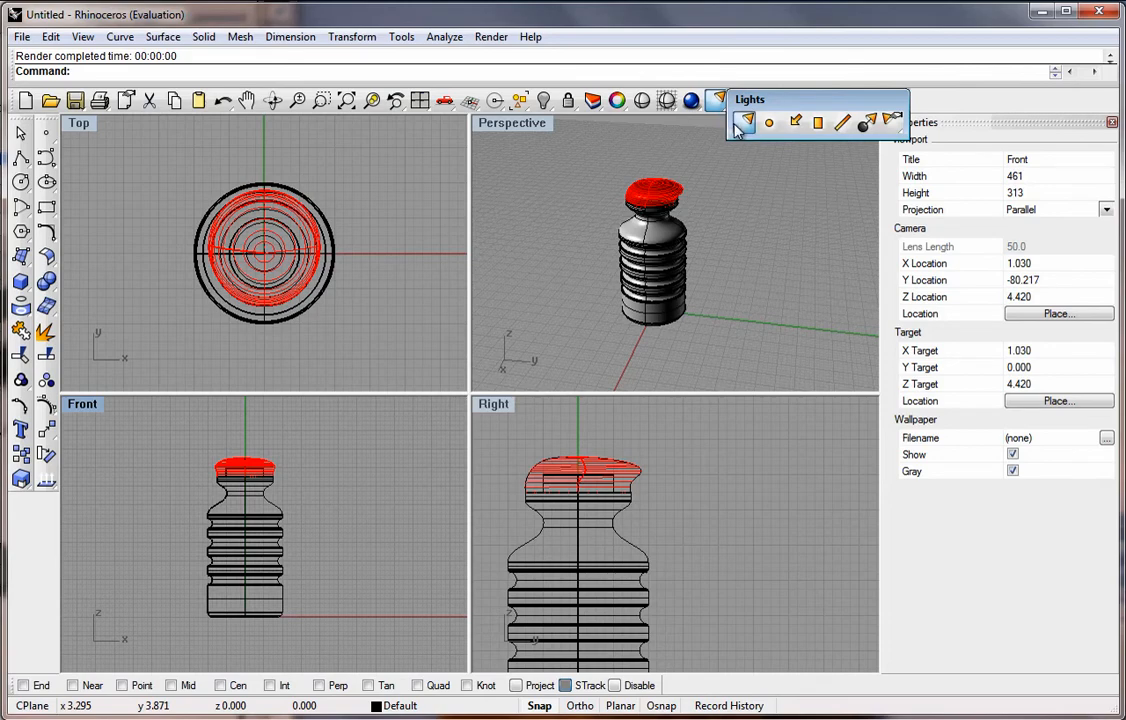
left_click(746, 121)
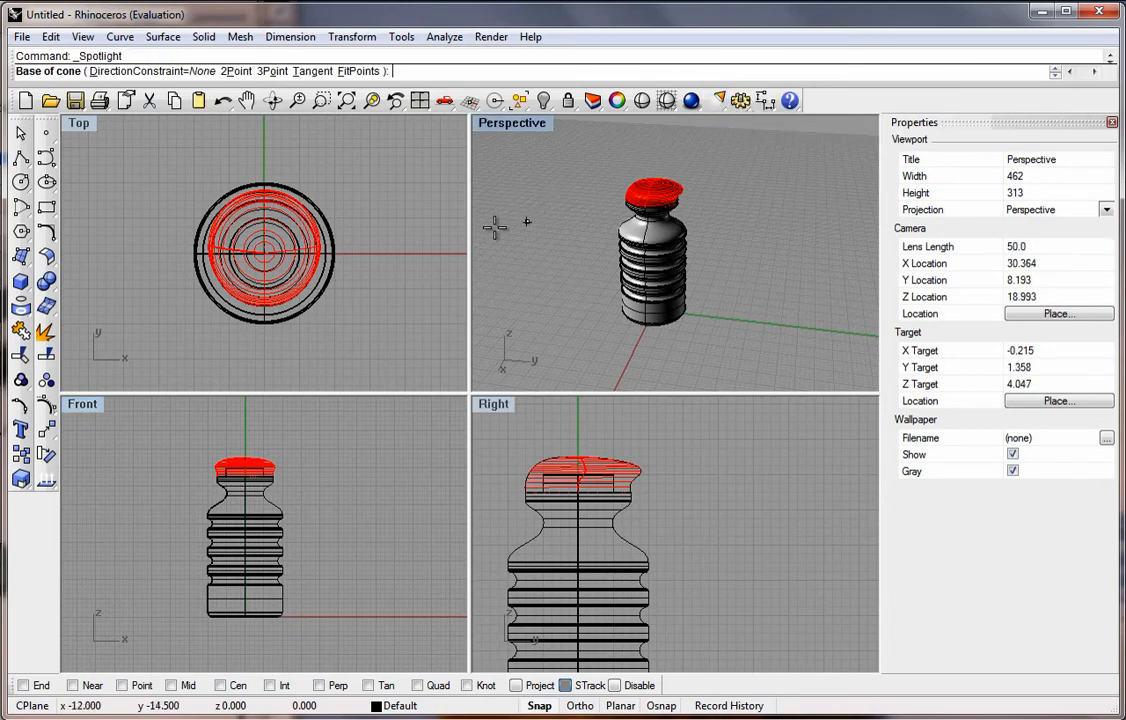
scroll(293, 515, "up", 2)
scroll(293, 515, "down", 5)
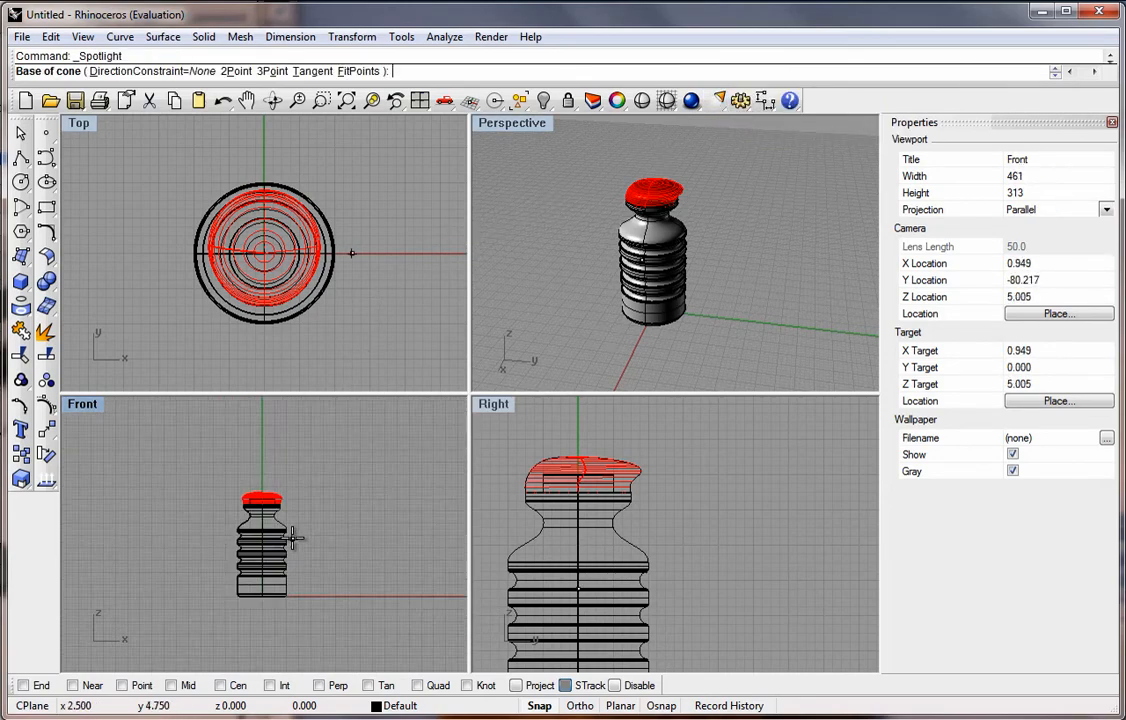
left_click(276, 440)
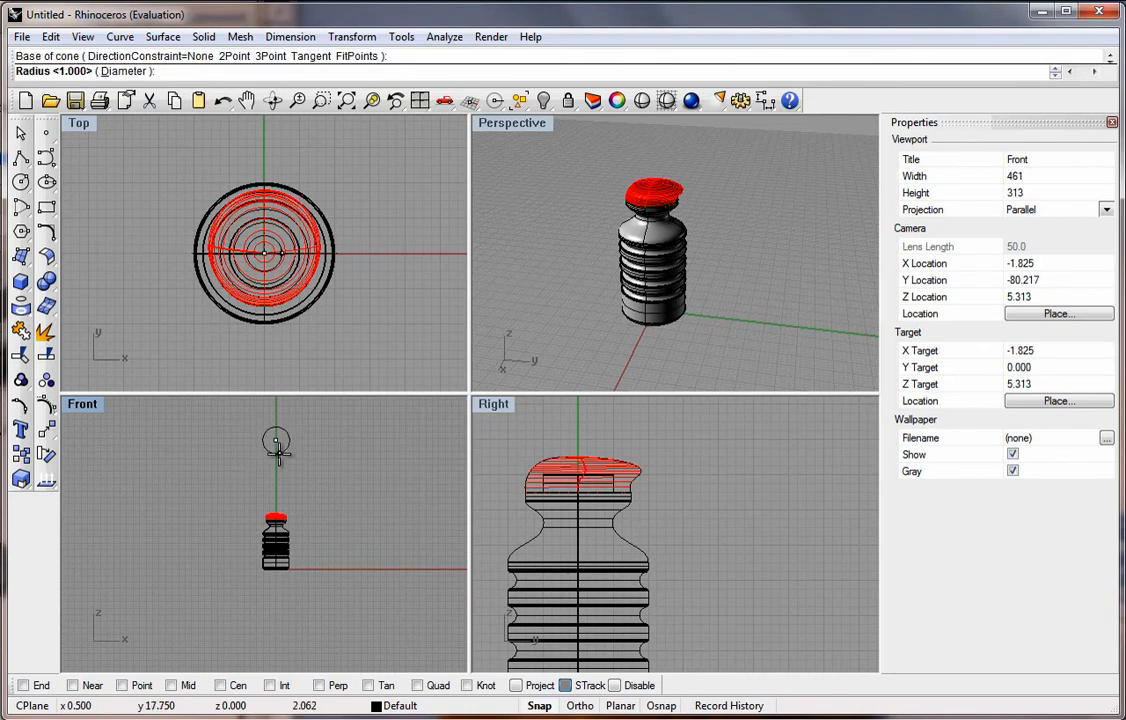
left_click(278, 450)
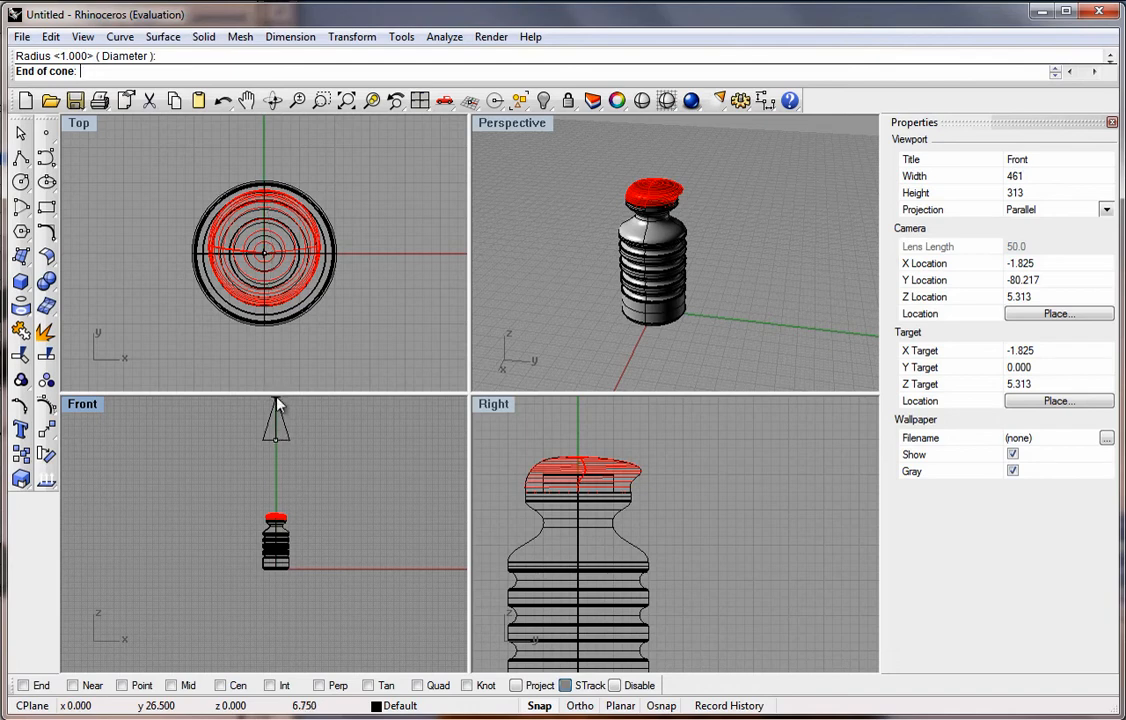
left_click(278, 404)
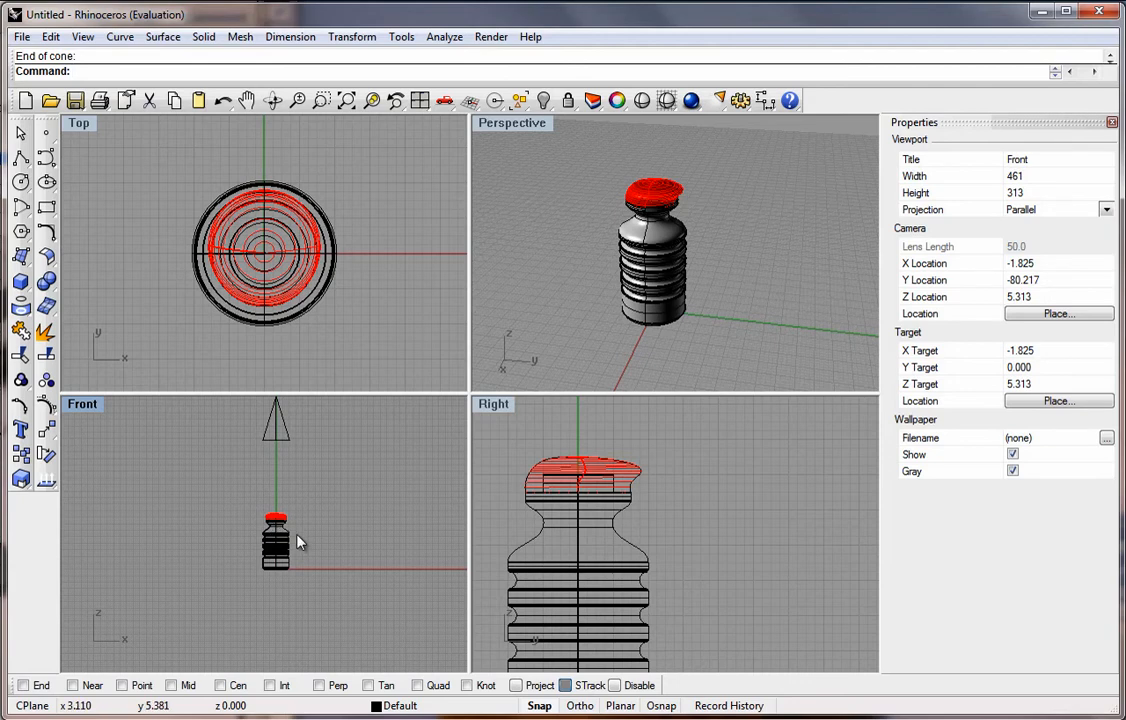
Render the Perspective view to check the overhead spotlight's effect on the bottle, and close the render window
mouse_move(297, 529)
right_mouse_down()
mouse_move(291, 546)
mouse_move(307, 532)
right_mouse_up()
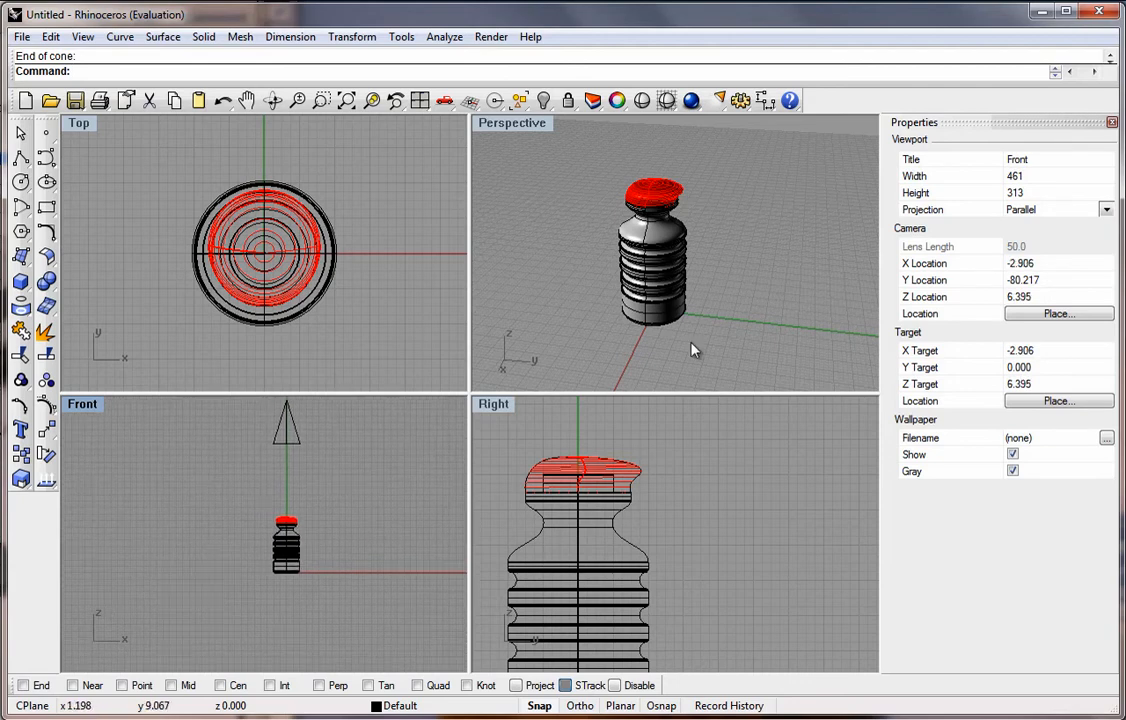
right_click(603, 313)
left_click(691, 100)
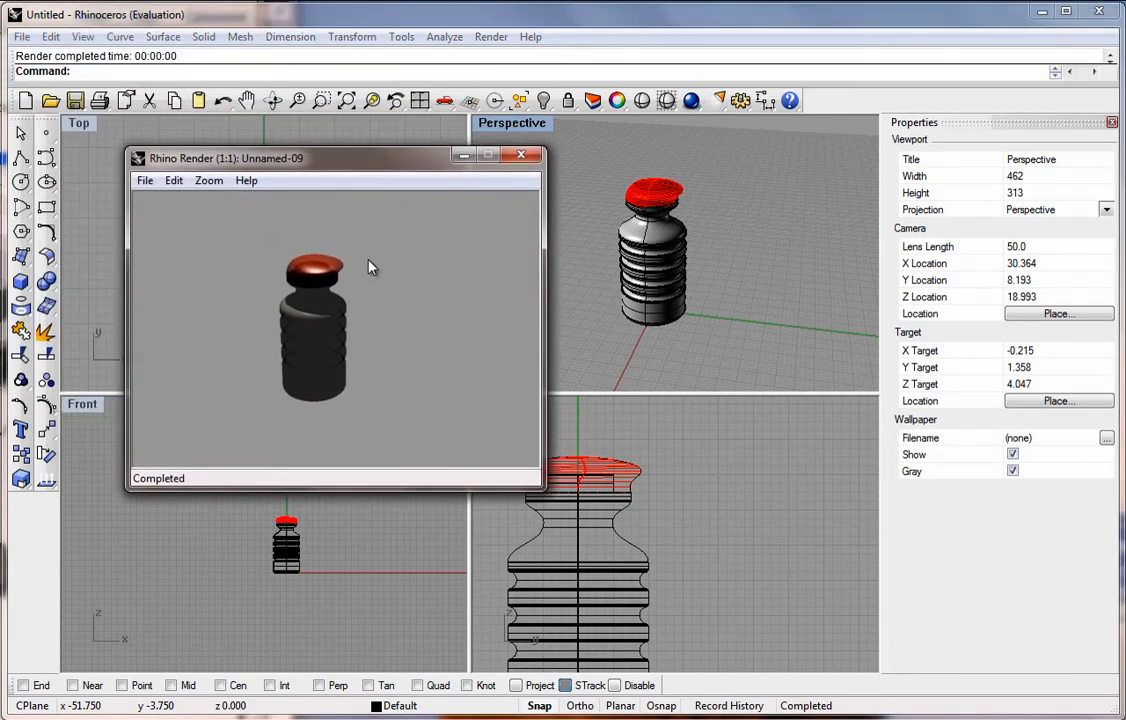
left_click(521, 157)
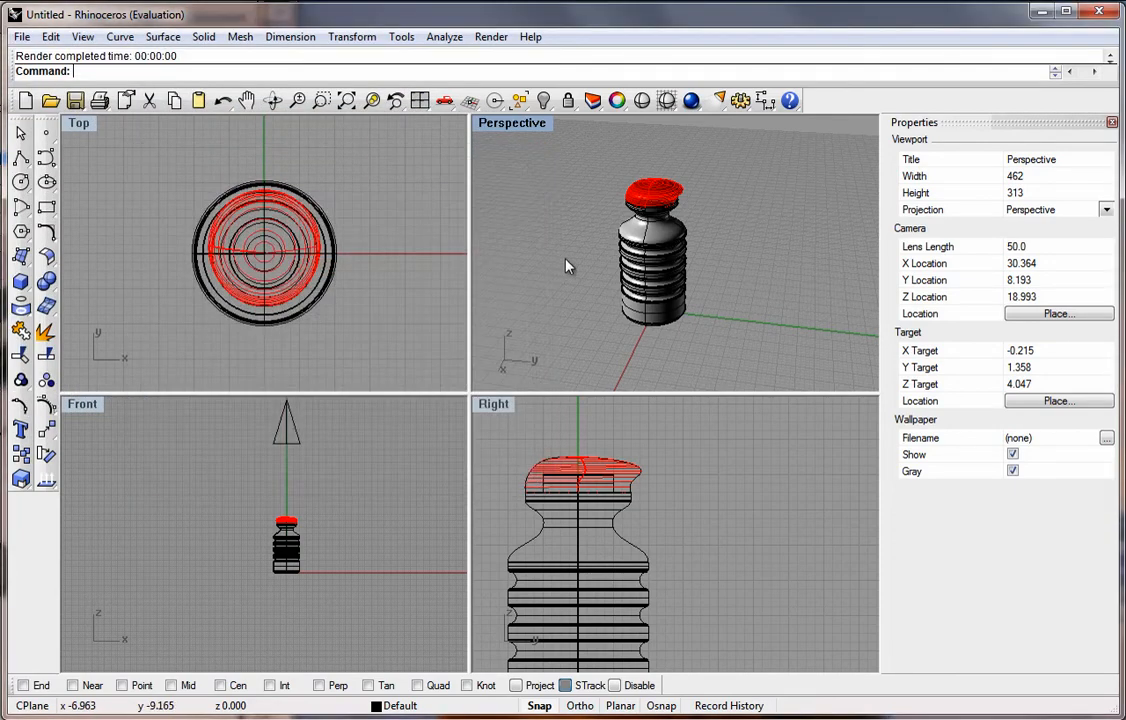
Try a thin solid box slightly wider than the bottle as a base beneath it, and delete that box
left_click(20, 282)
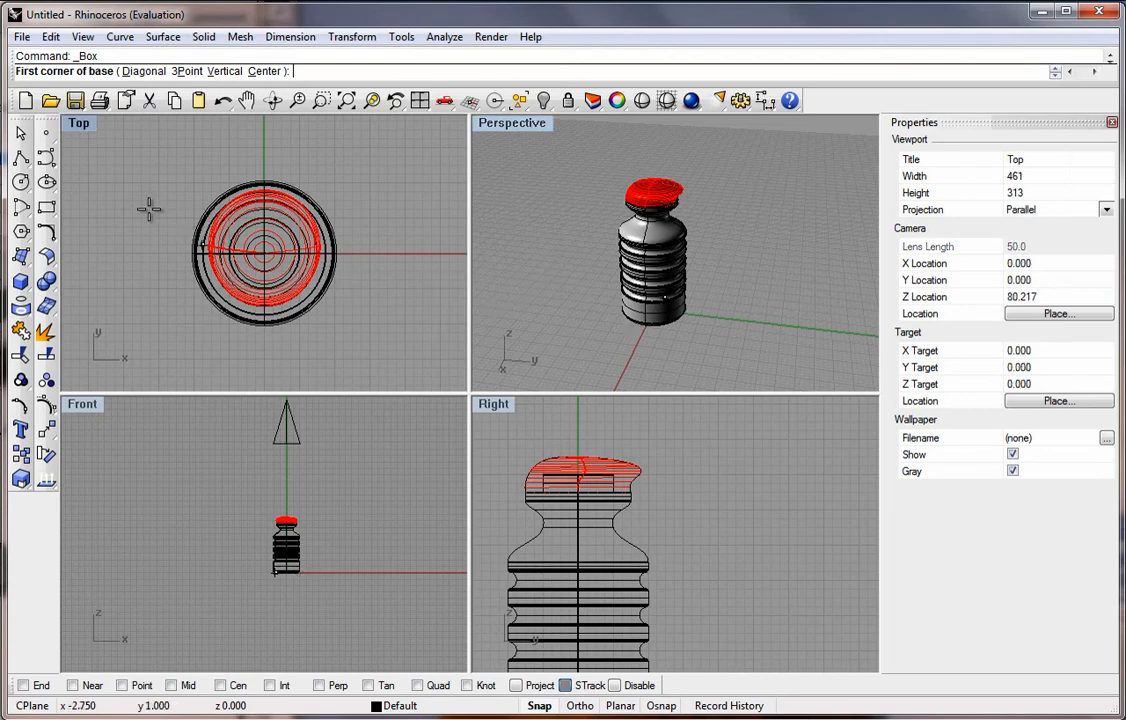
left_click(123, 147)
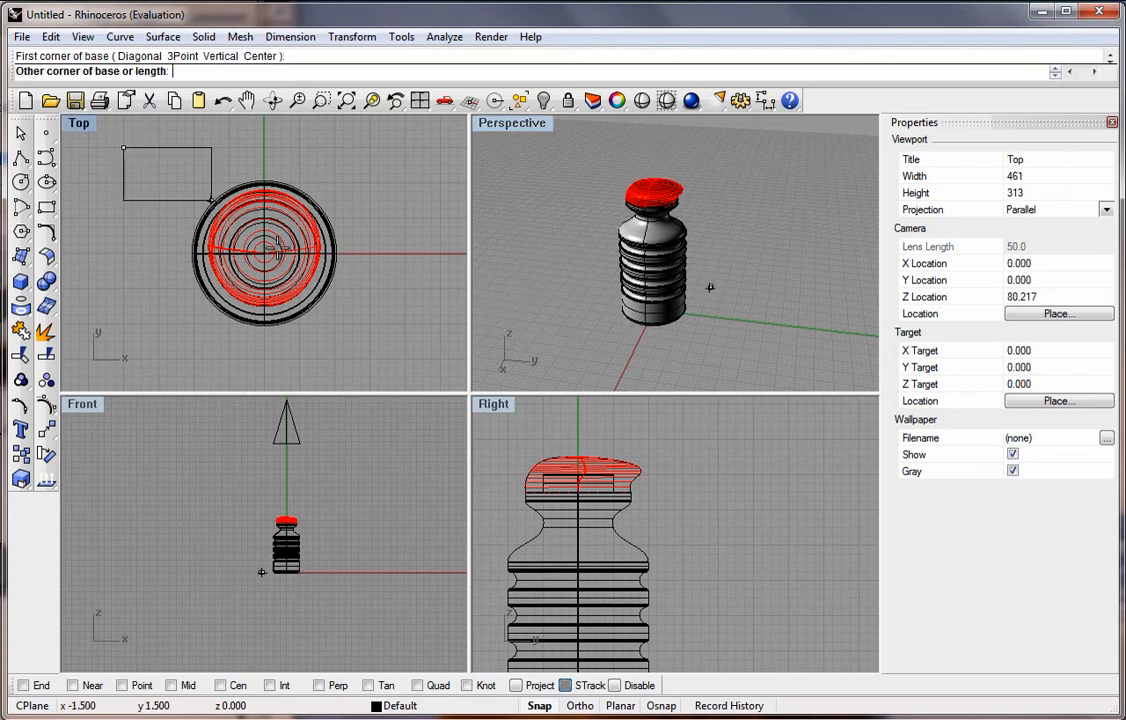
left_click(395, 374)
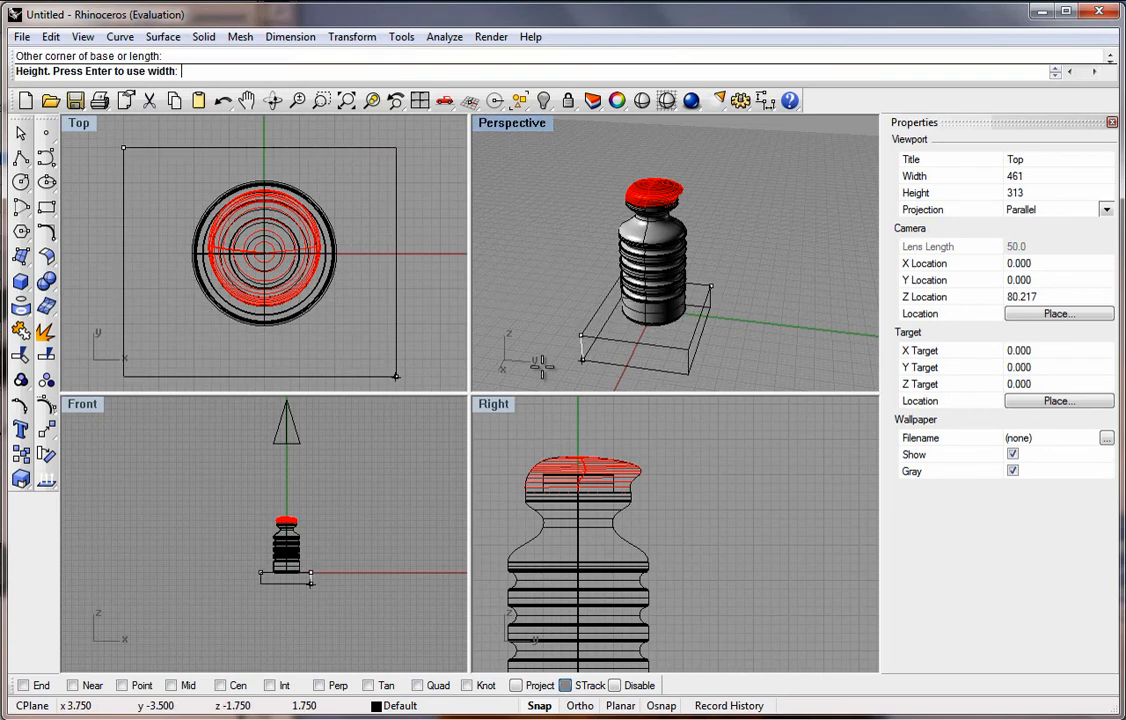
left_click(554, 347)
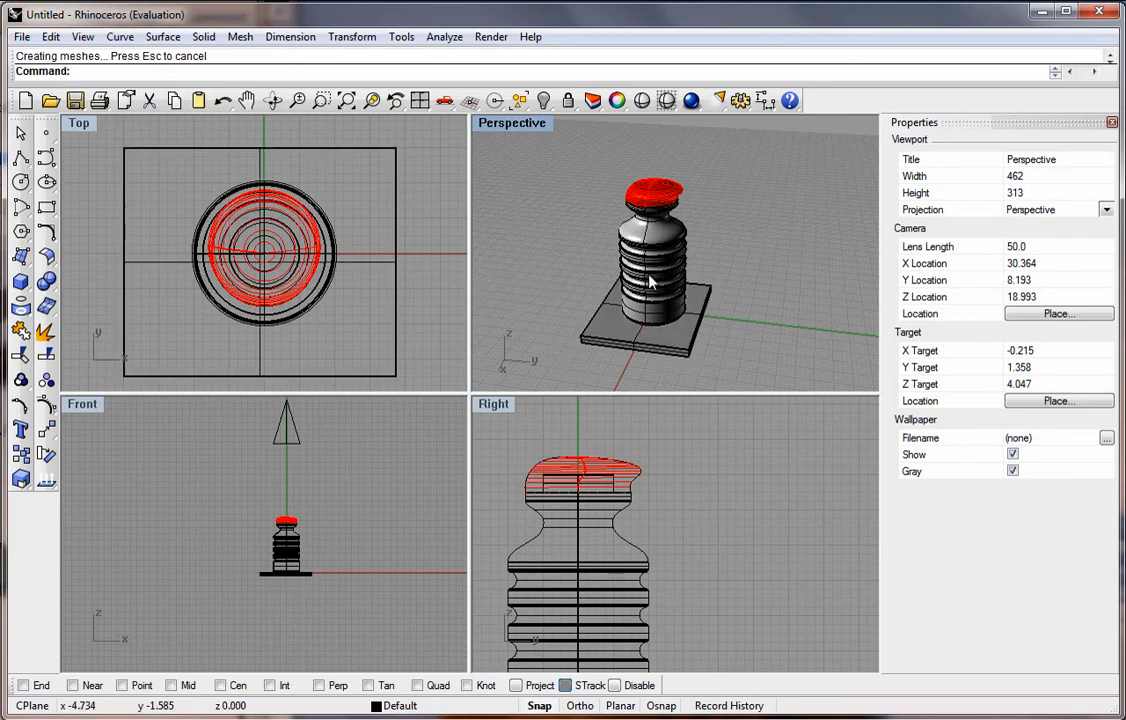
scroll(344, 251, "up", 2)
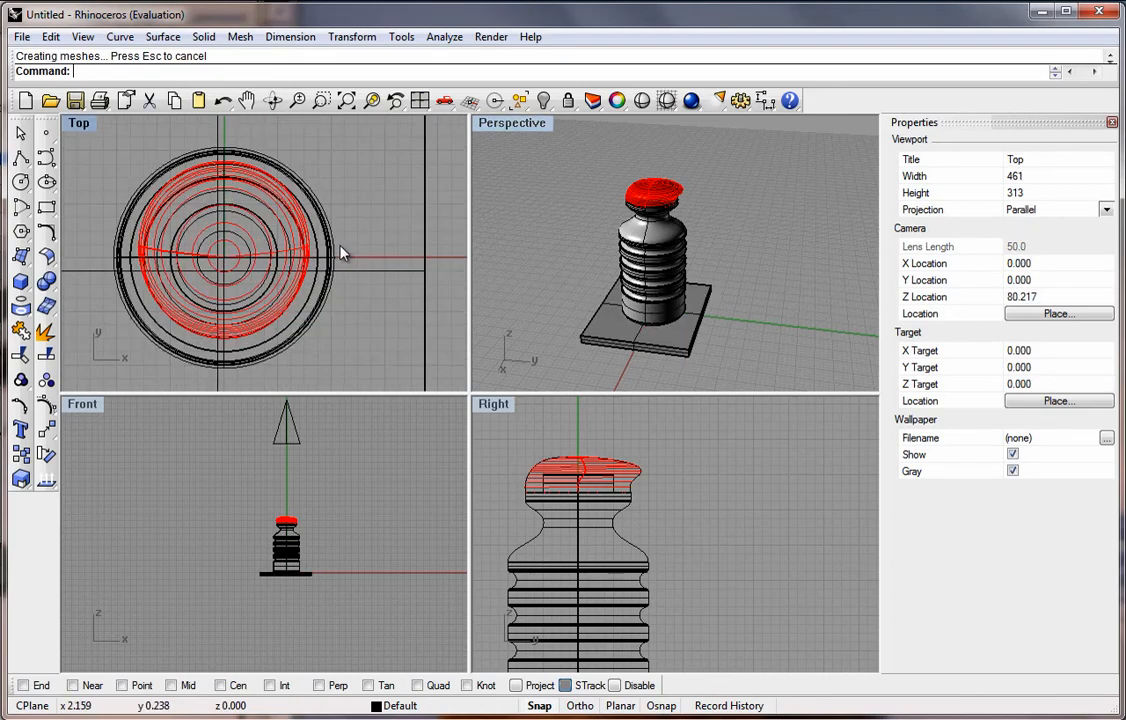
scroll(344, 251, "down", 4)
left_click(360, 305)
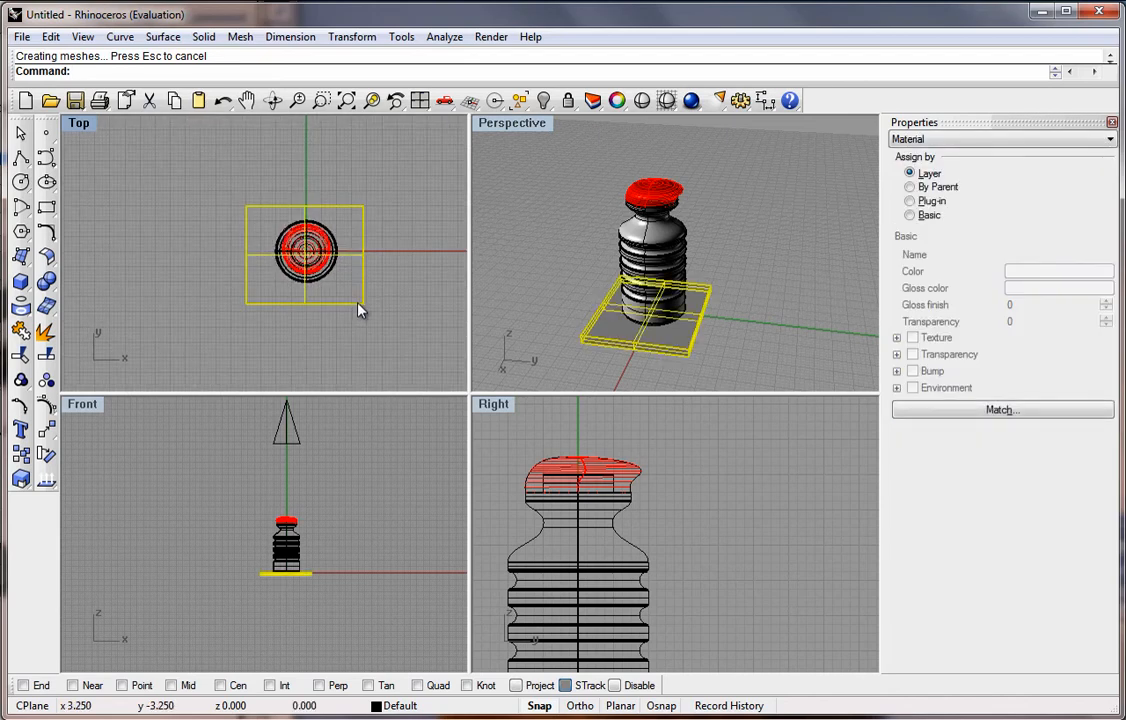
key("Delete")
Draw a much larger rectangular box around the bottle's footprint, extending slightly below its base to form a thin floor slab
key("Return")
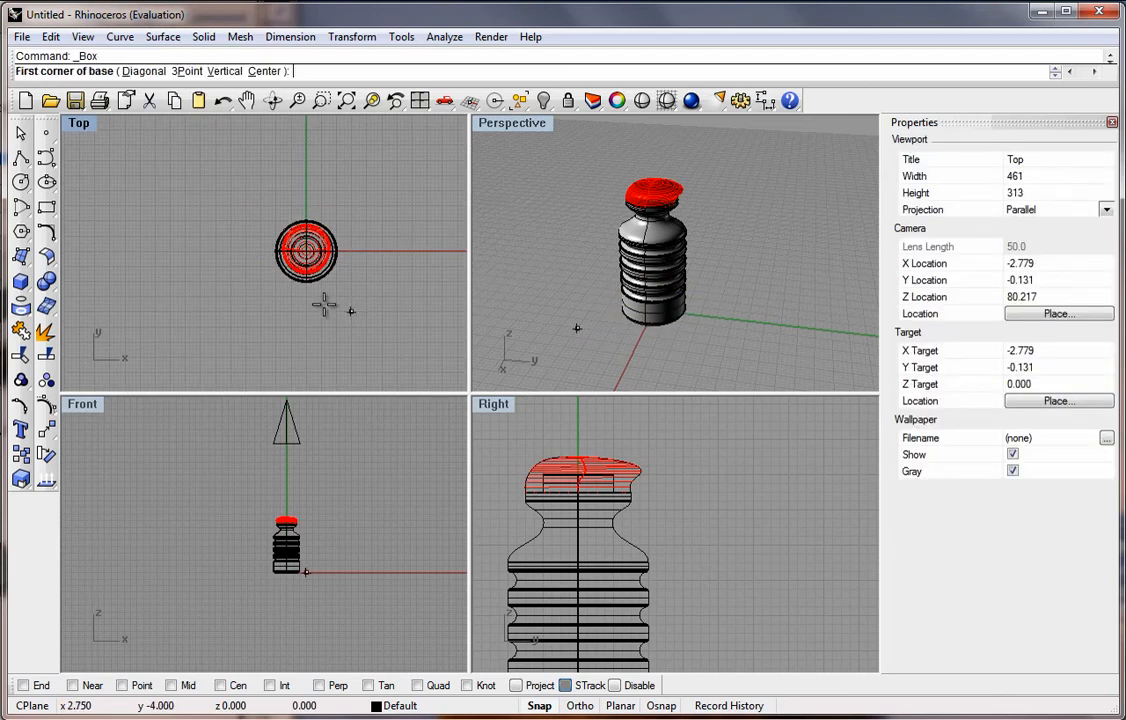
left_click(163, 137)
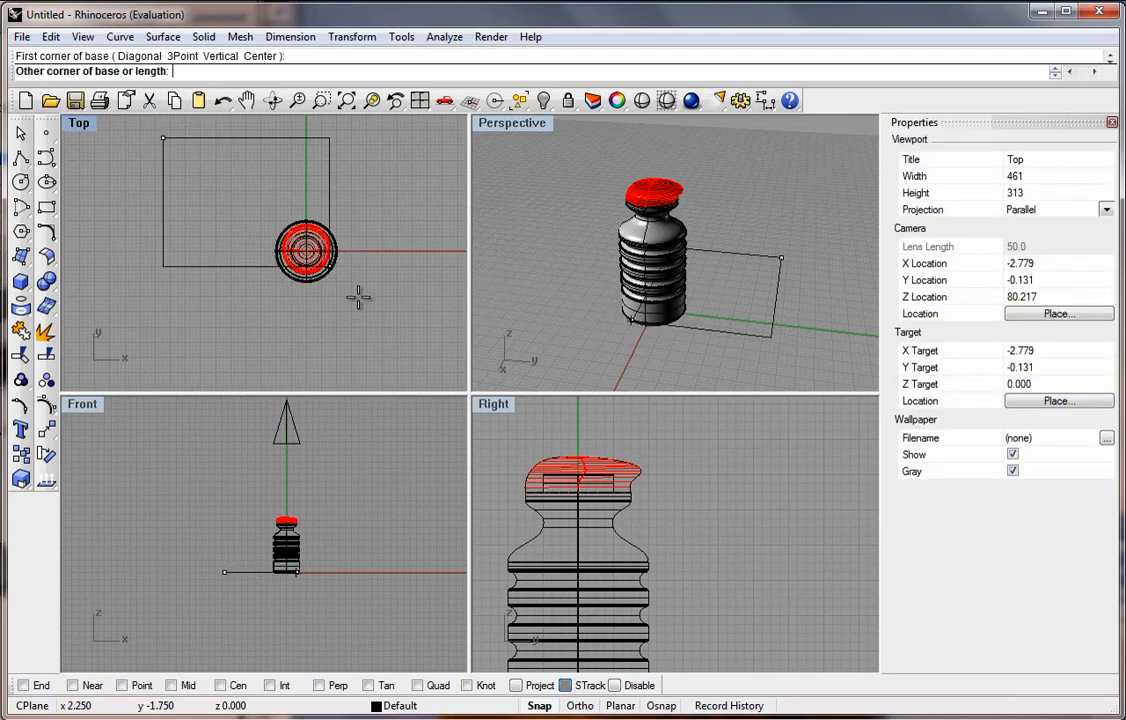
left_click(464, 383)
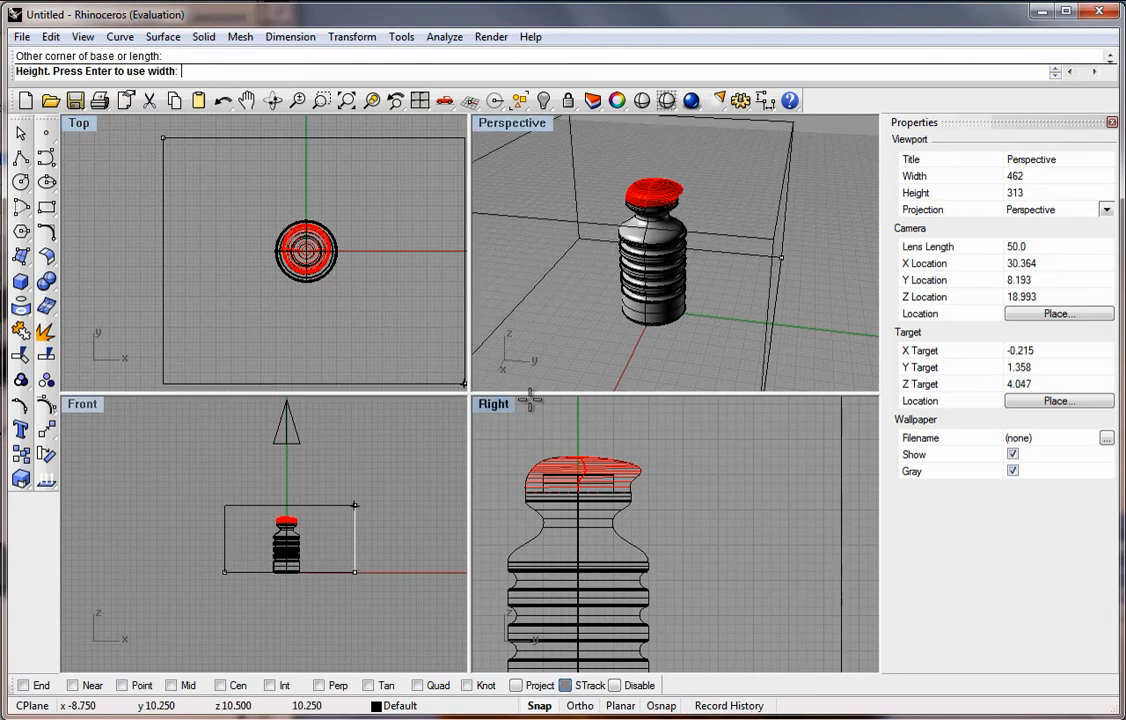
left_click(360, 581)
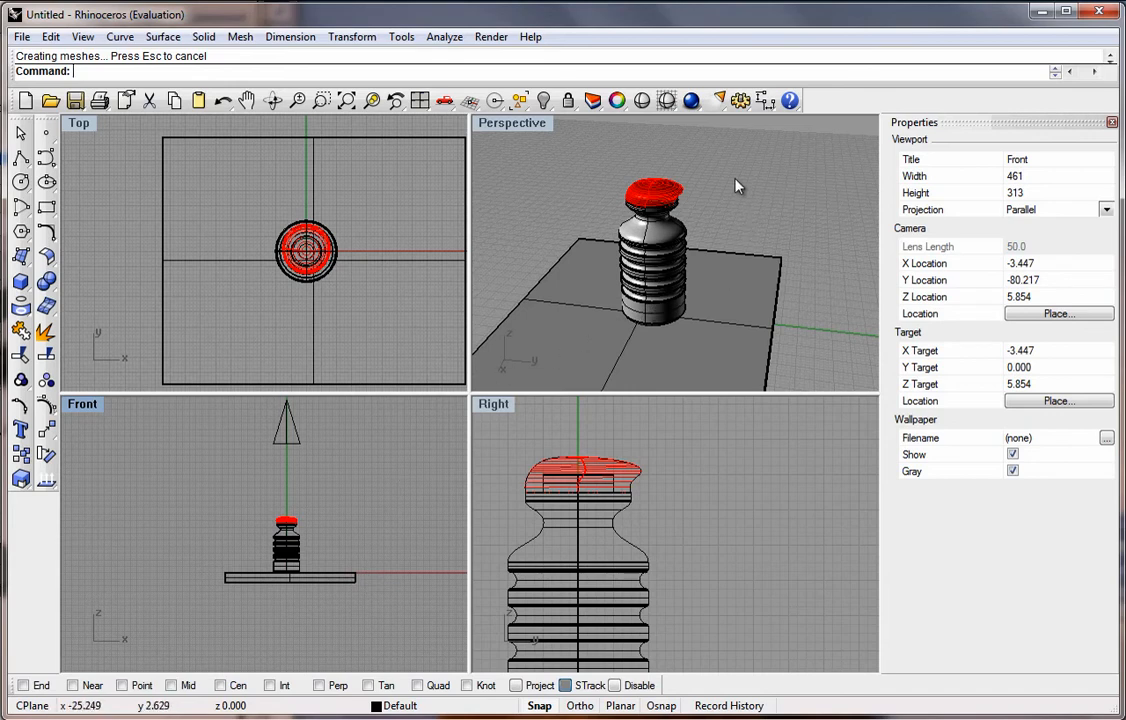
Render the Perspective view to check how the spotlight falls on the floor slab, and close the render window
left_click(593, 138)
left_click(691, 100)
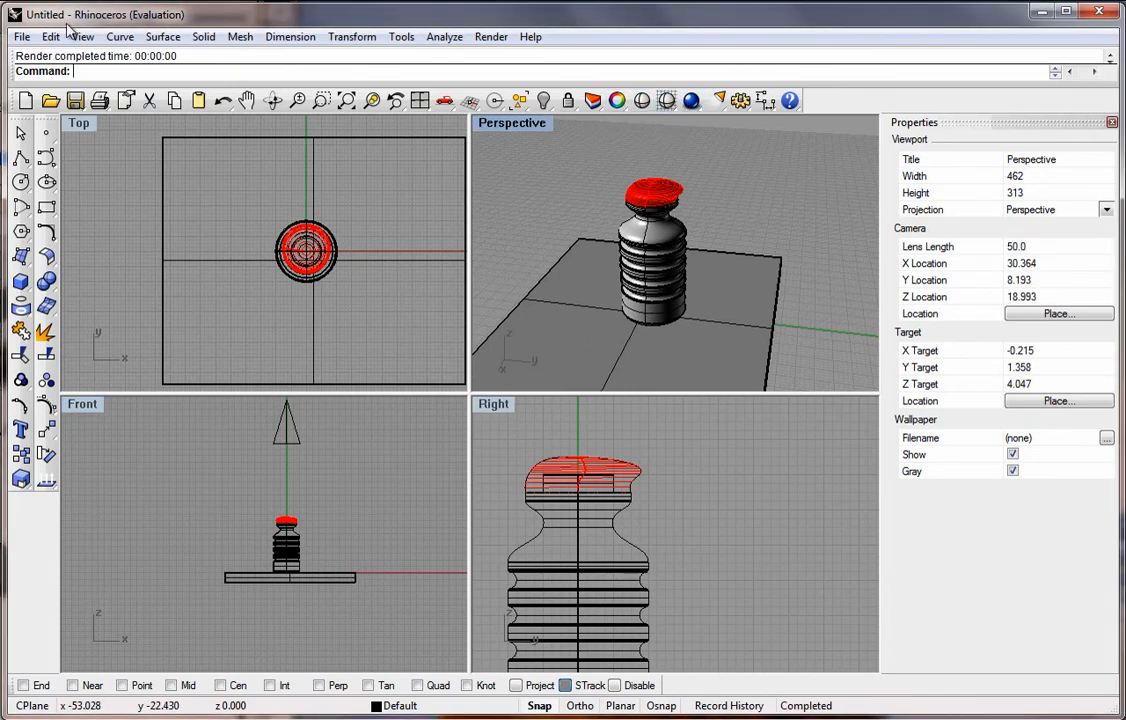
left_click_drag(366, 95, 474, 114)
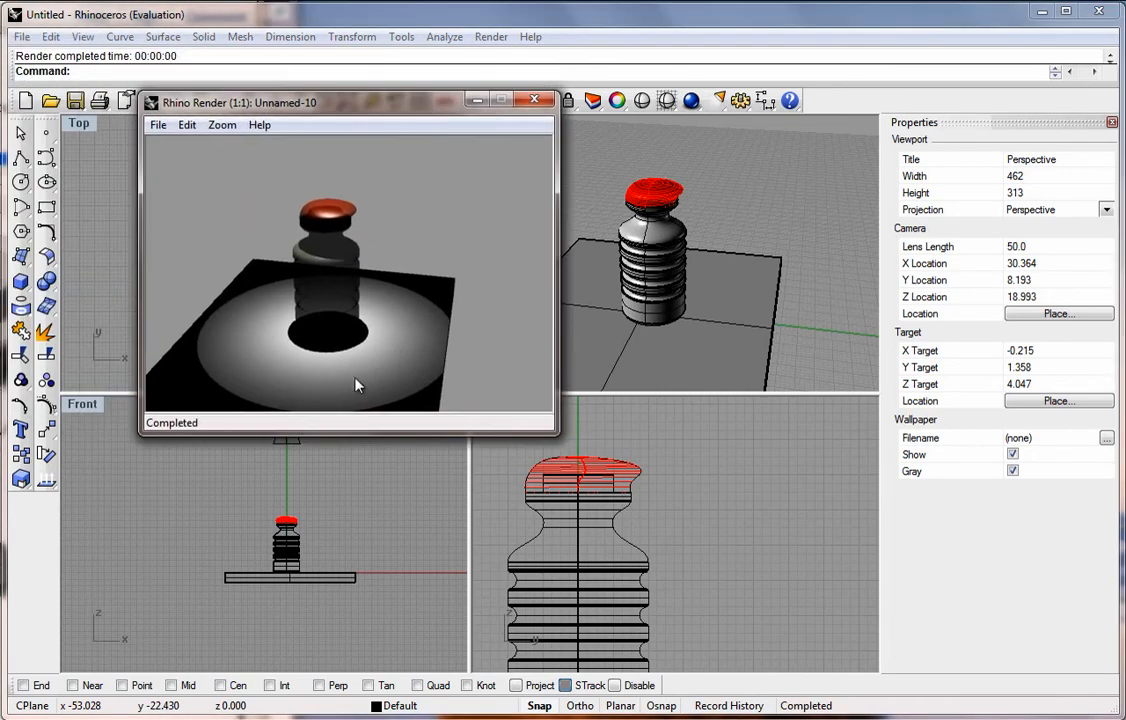
left_click(535, 102)
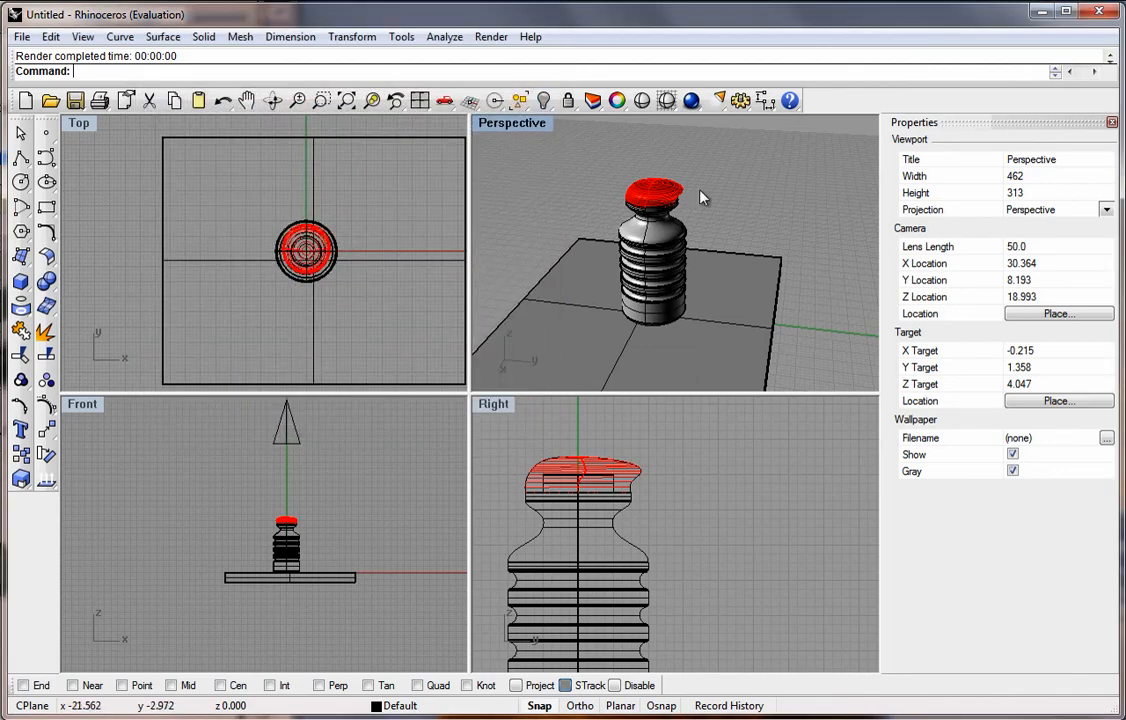
Add a second spotlight on the negative X side aimed down at the bottle, about 2 in radius and 8.3 long, and move it slightly closer
left_click(718, 101)
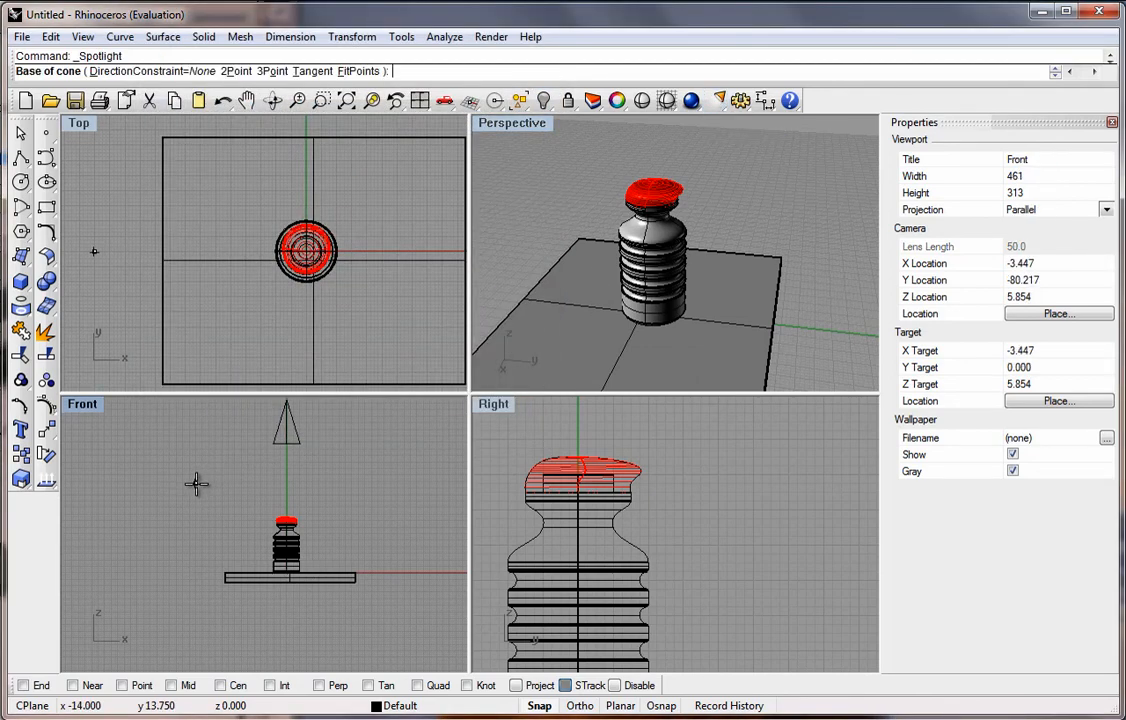
left_click(197, 487)
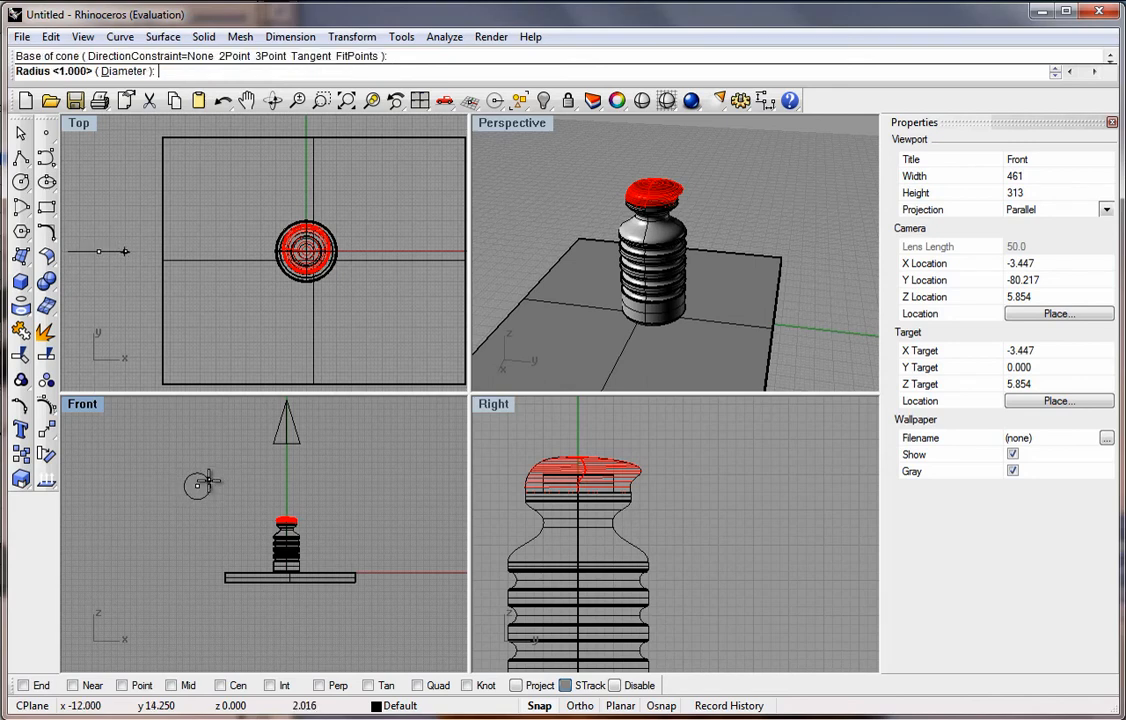
key("Return")
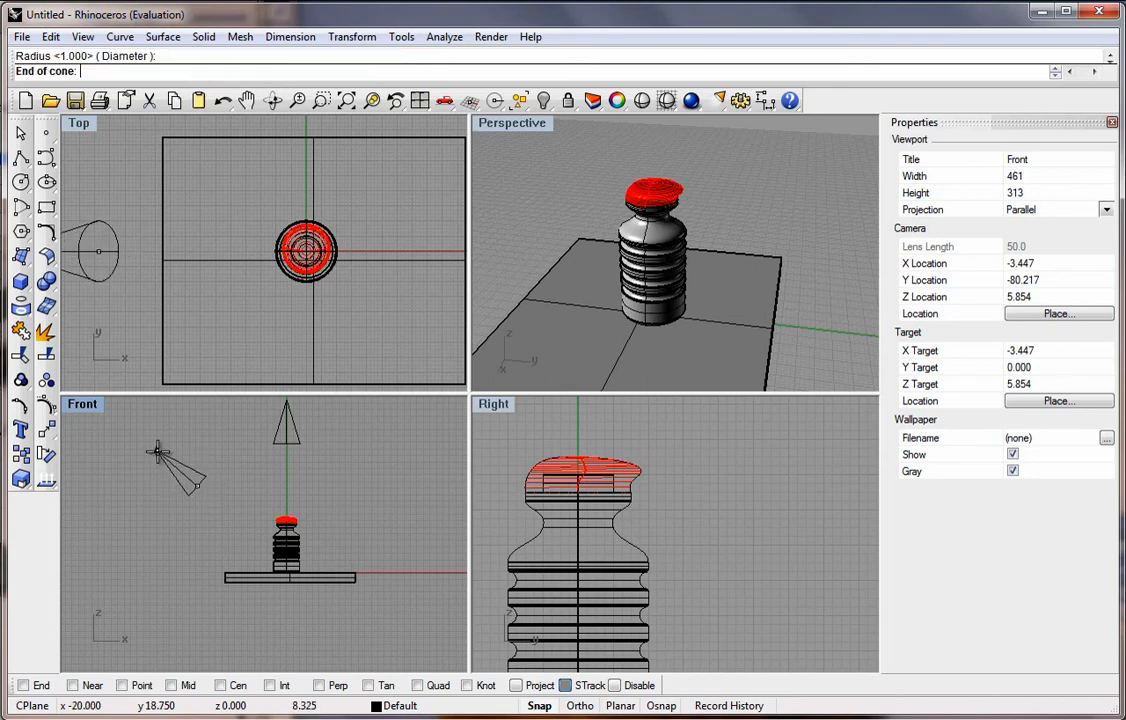
left_click(156, 452)
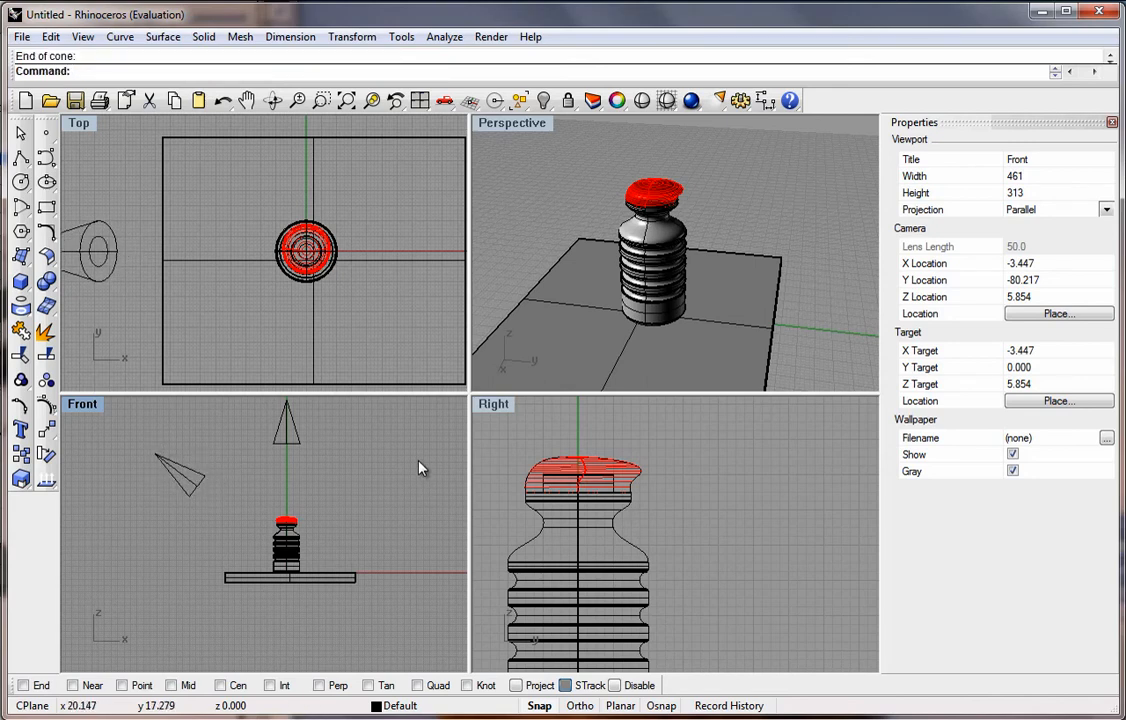
left_click_drag(85, 258, 110, 262)
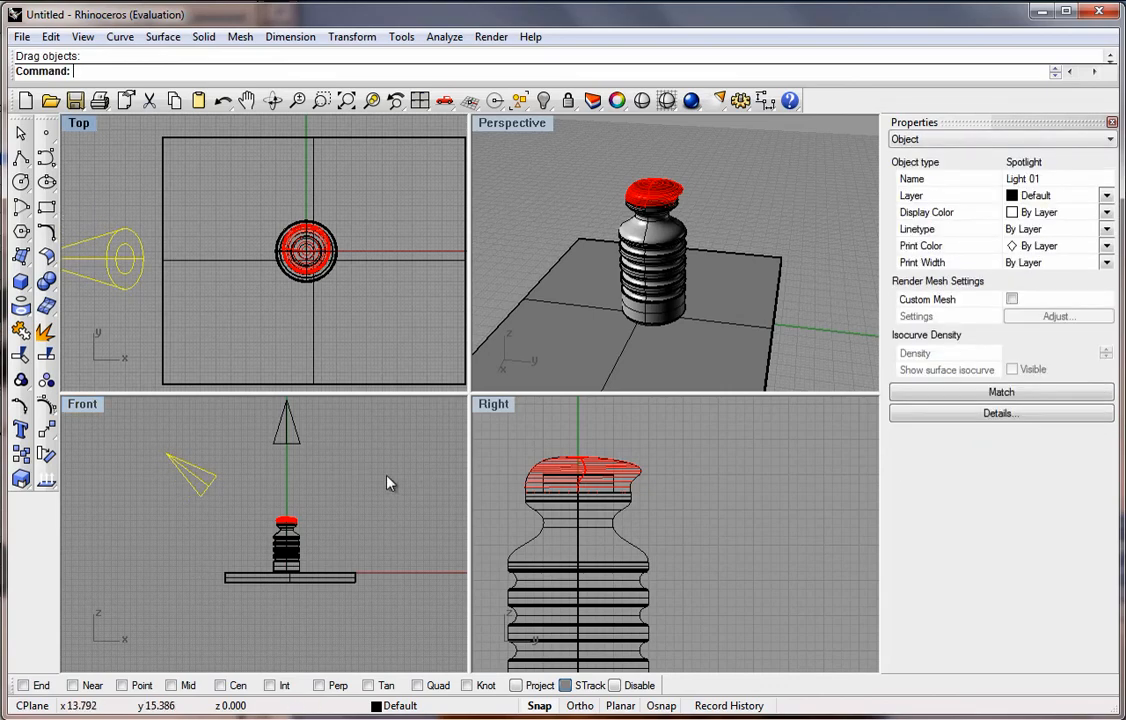
left_click(407, 477)
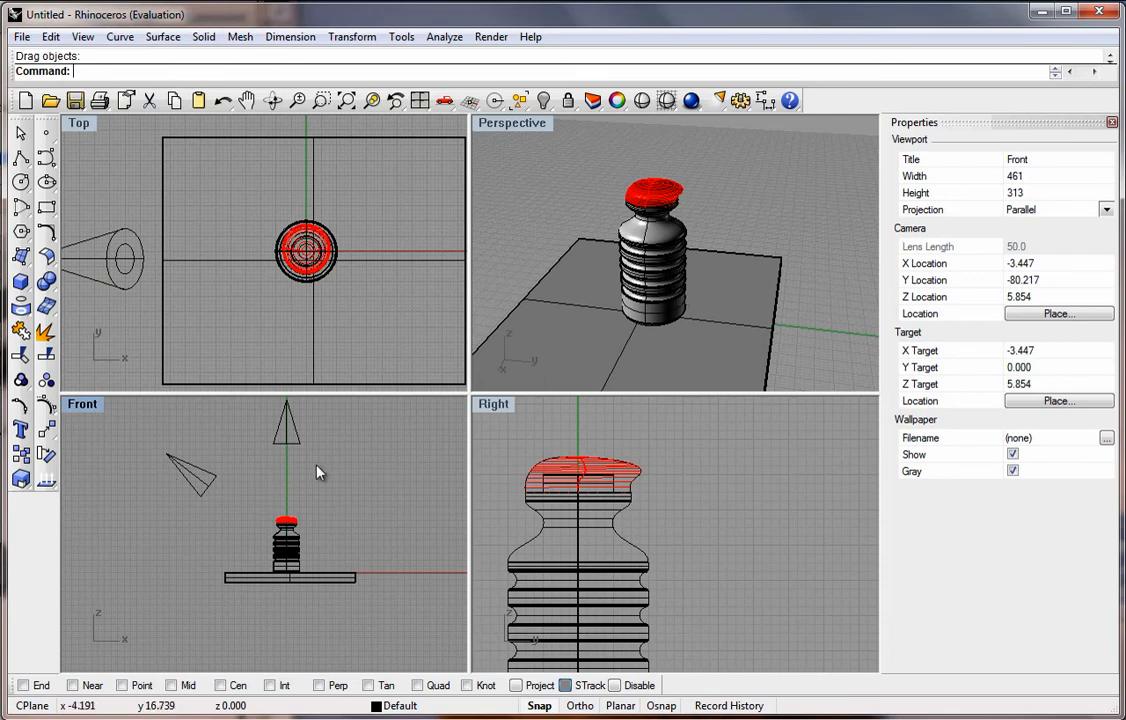
Render the Perspective view to check the bottle and floor slab lit by both spotlights
left_click(625, 172)
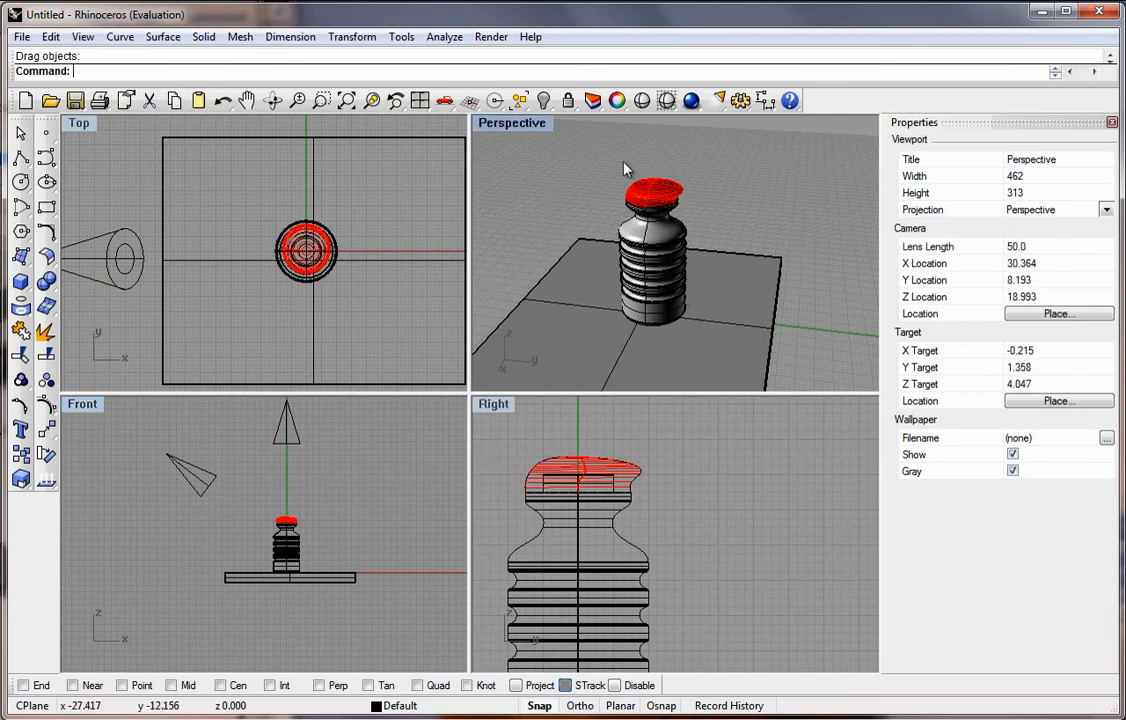
left_click(691, 100)
left_click_drag(262, 97, 457, 161)
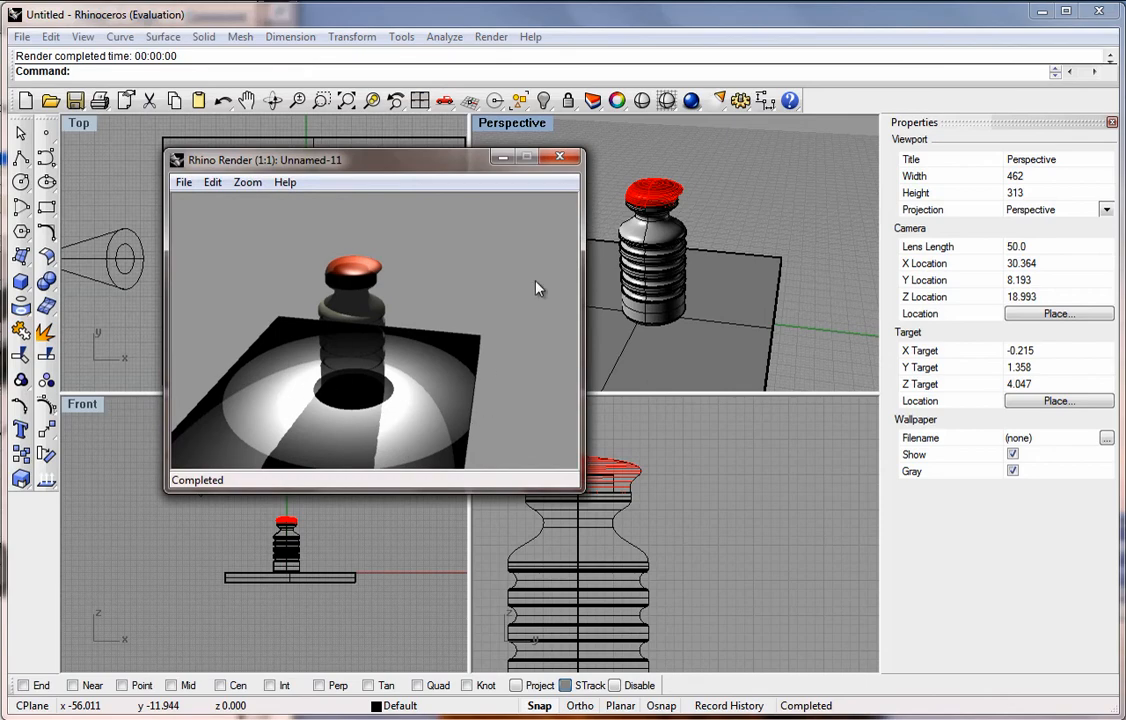
Close the render window and set the display color of the angled spotlight on the negative X side to Magenta
left_click(560, 157)
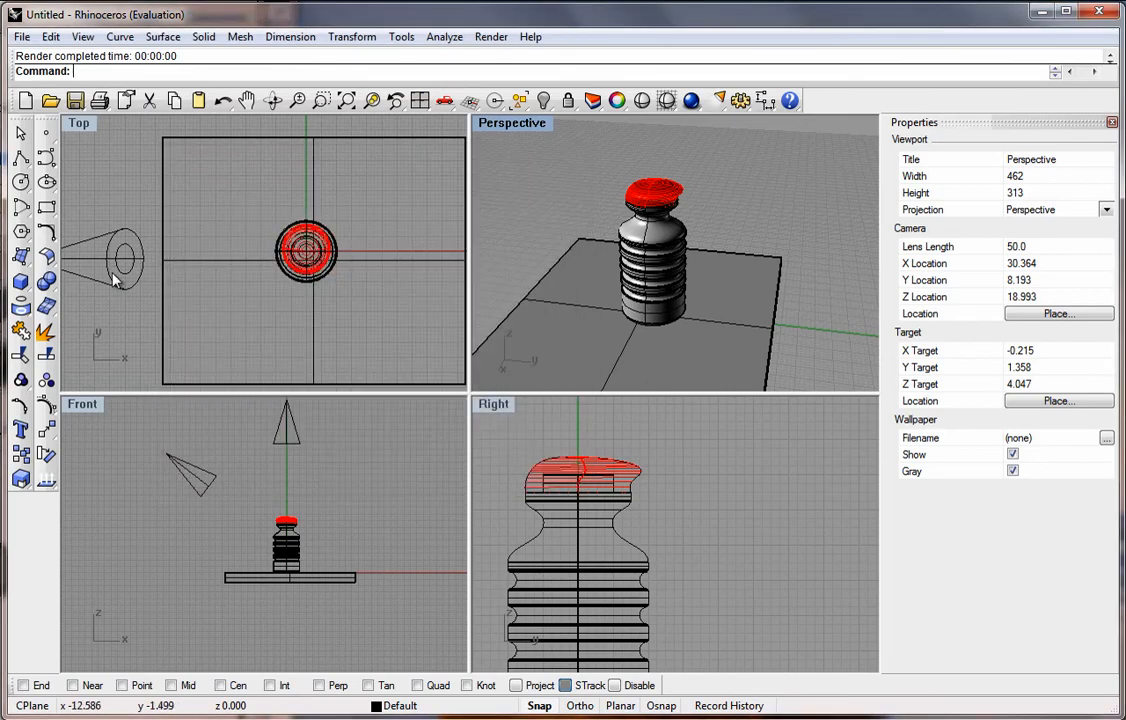
left_click(112, 265)
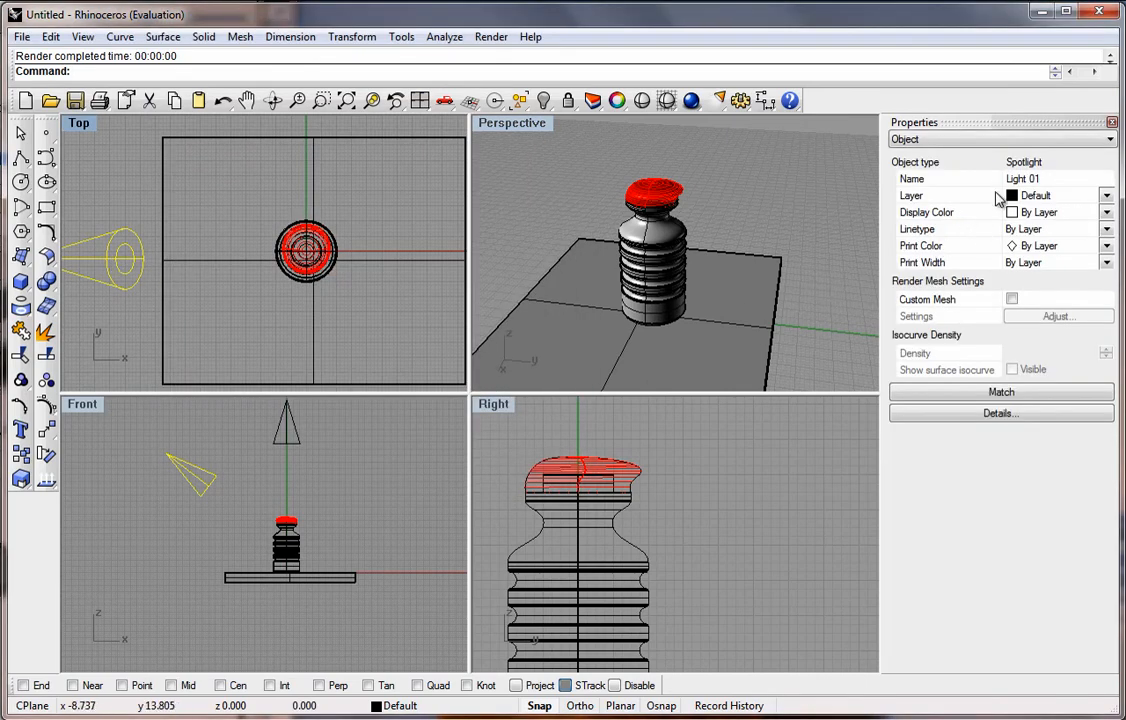
left_click(1106, 213)
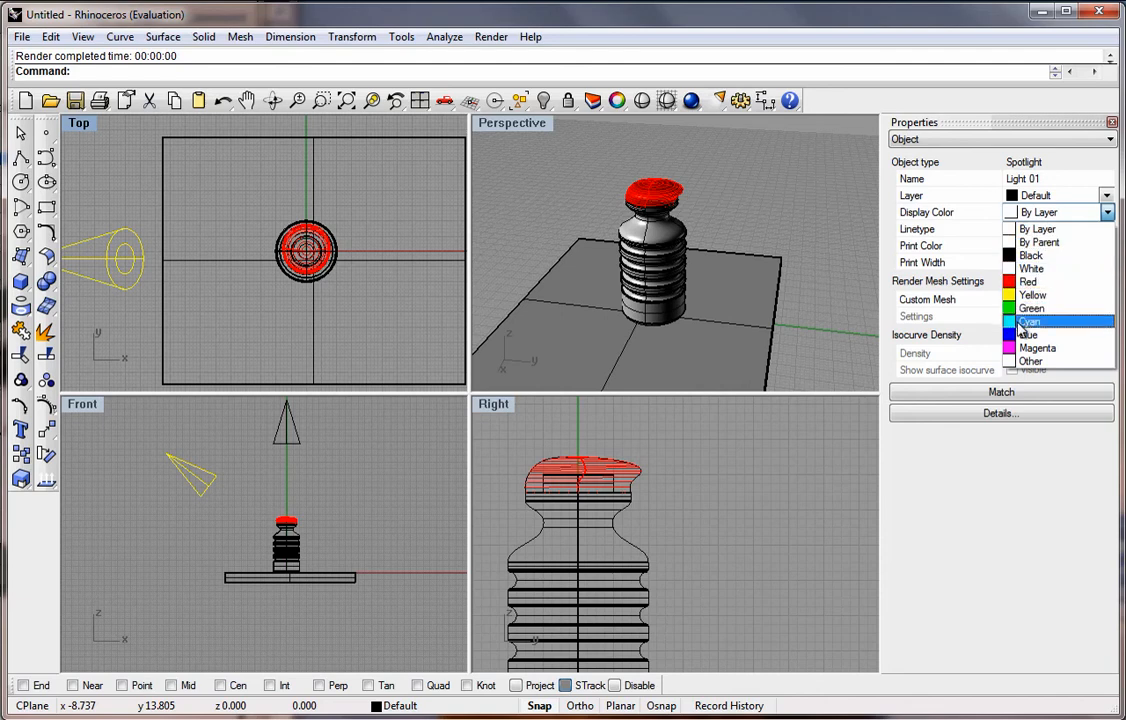
left_click(1035, 348)
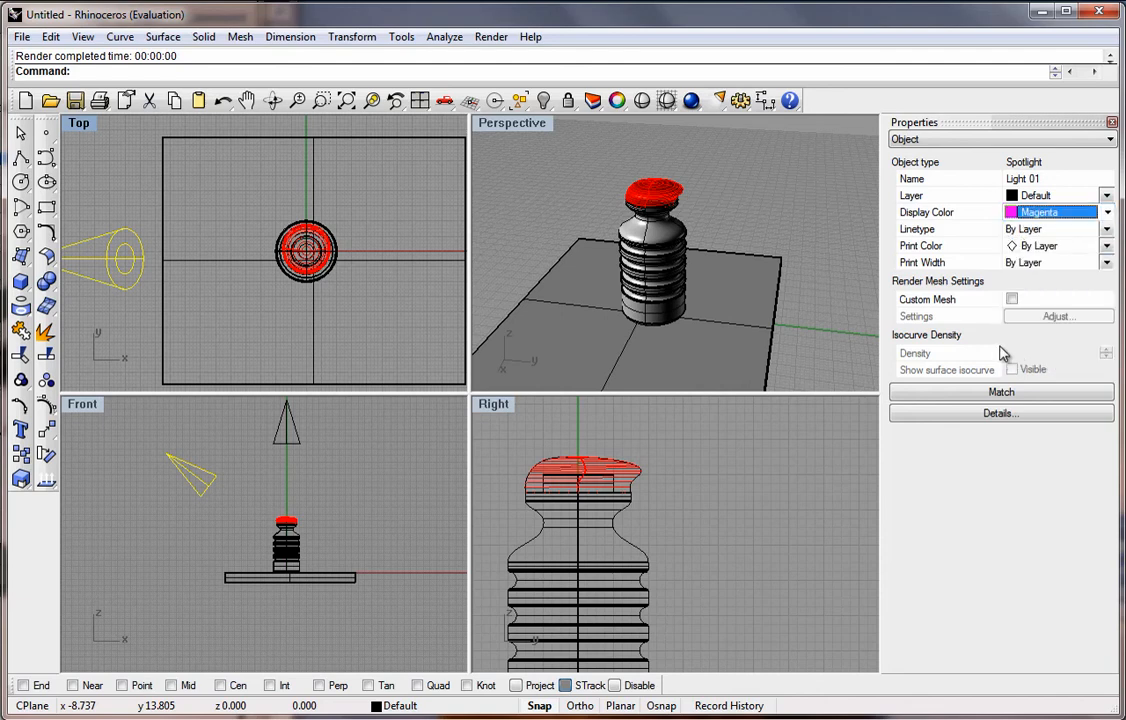
Render the Perspective view to check whether the spotlight's display color affects the lighting, and close the render window
left_click(797, 217)
left_click(692, 101)
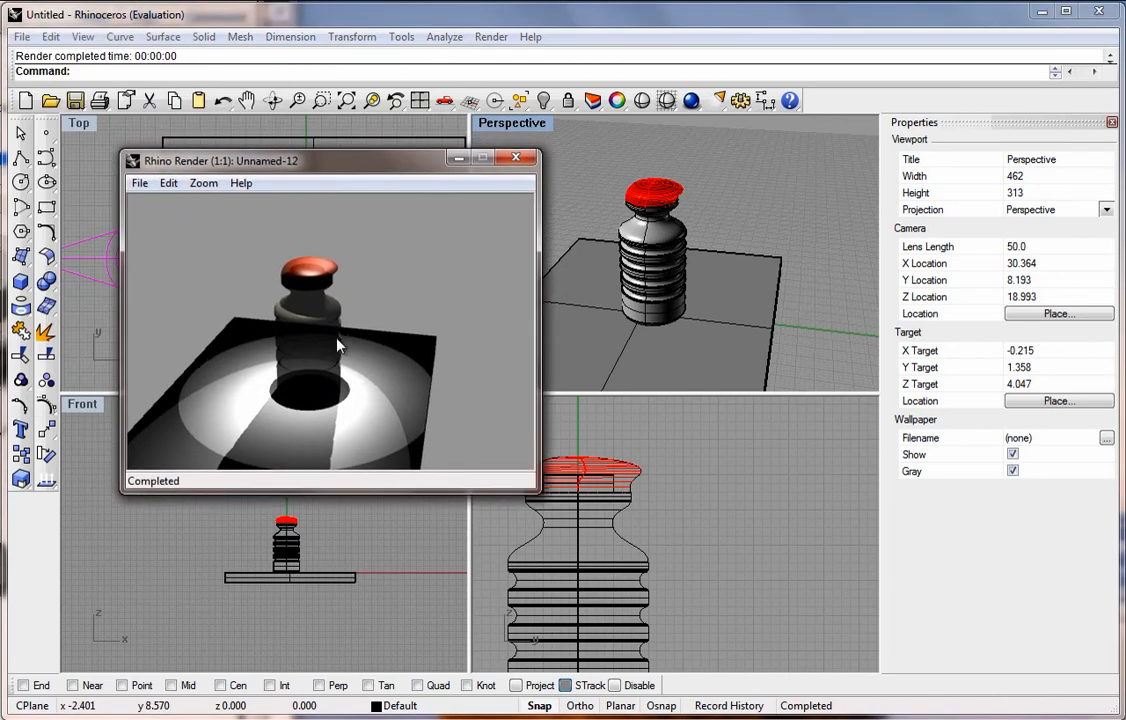
left_click(515, 157)
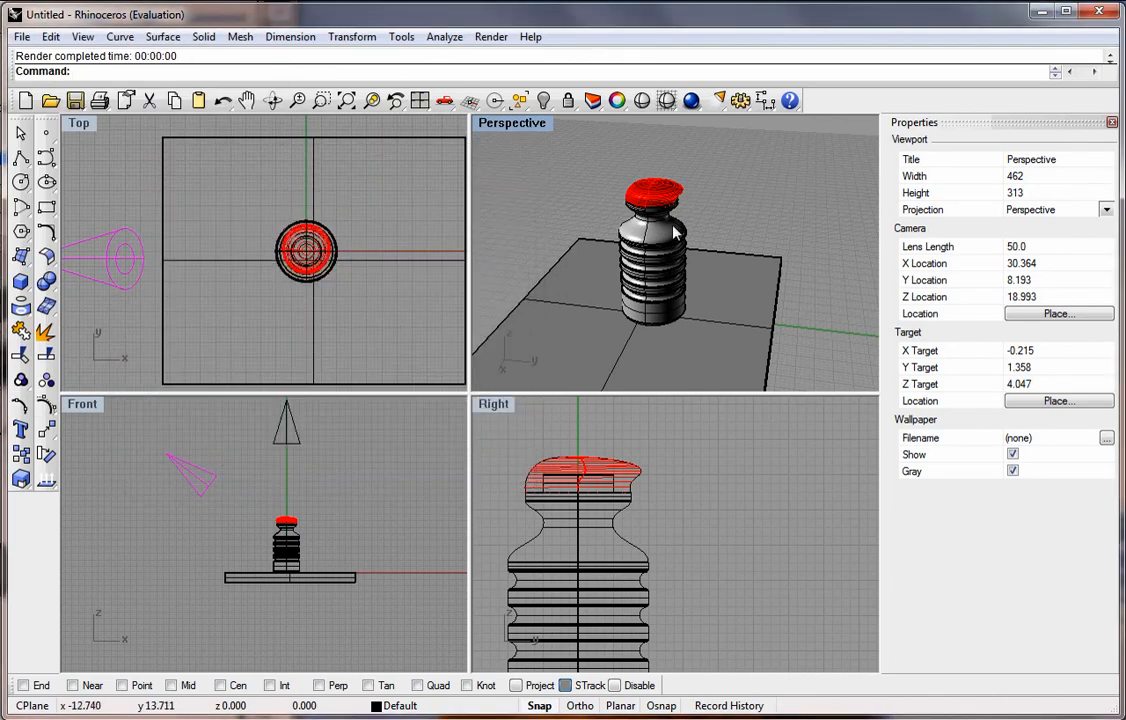
Change the angled spotlight's light color to magenta in its light properties using the color wheel
left_click(121, 284)
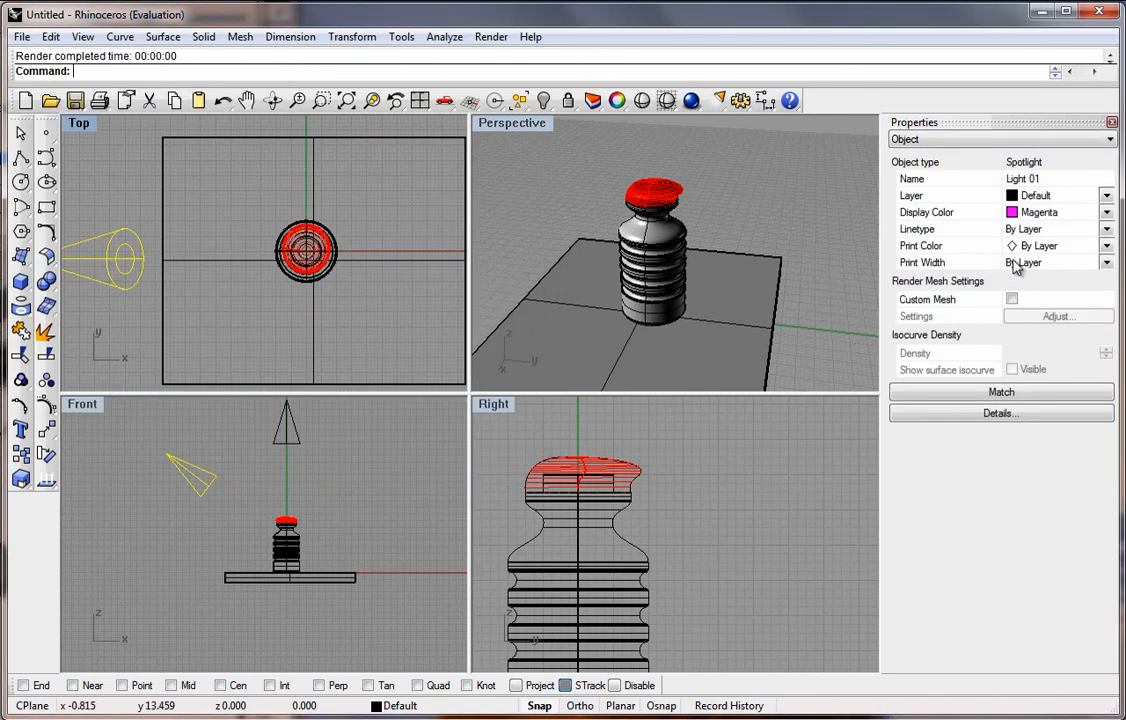
left_click(960, 140)
left_click(948, 165)
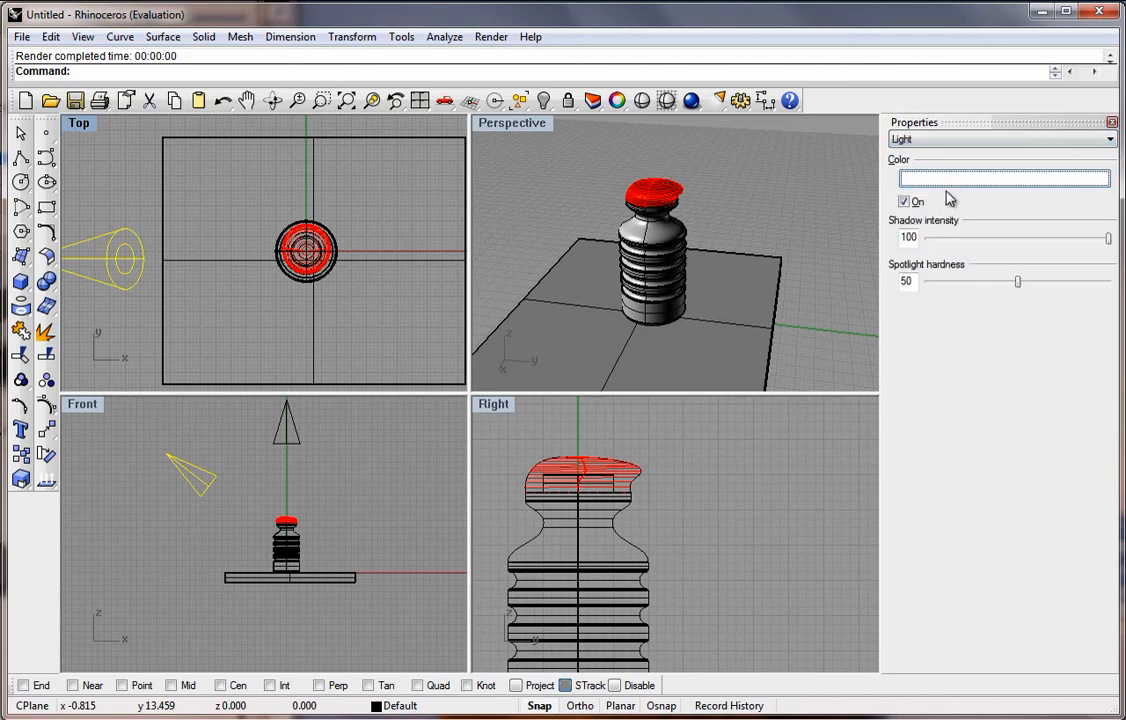
left_click(981, 179)
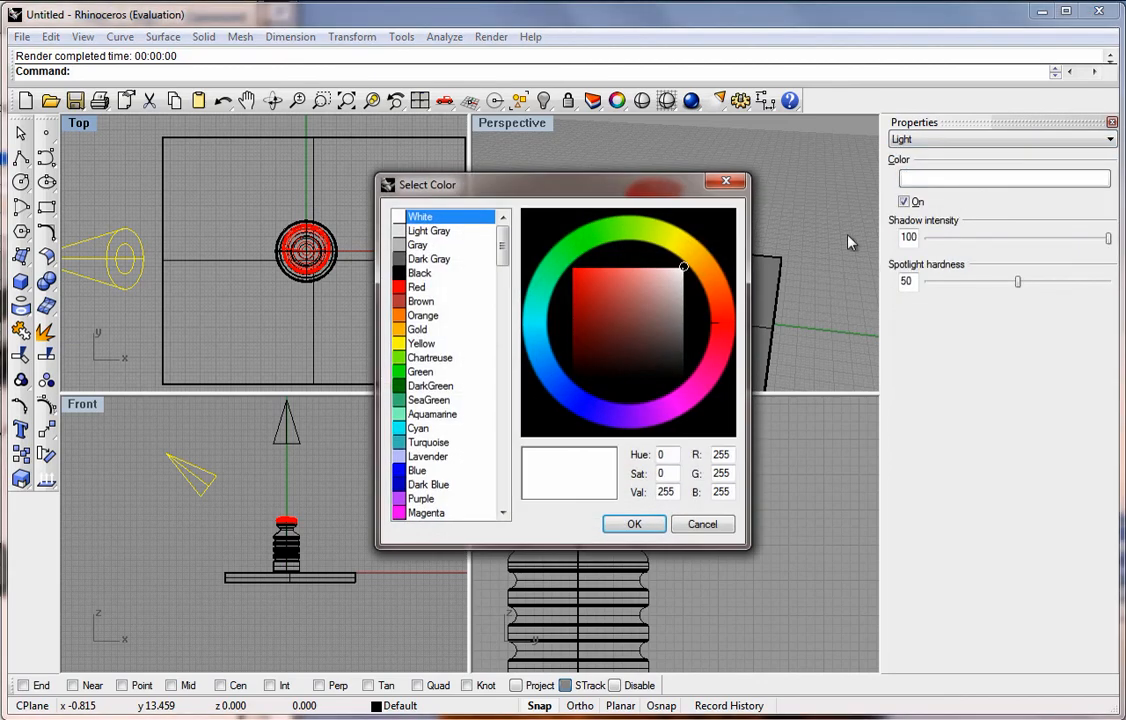
left_click(663, 398)
left_click(636, 524)
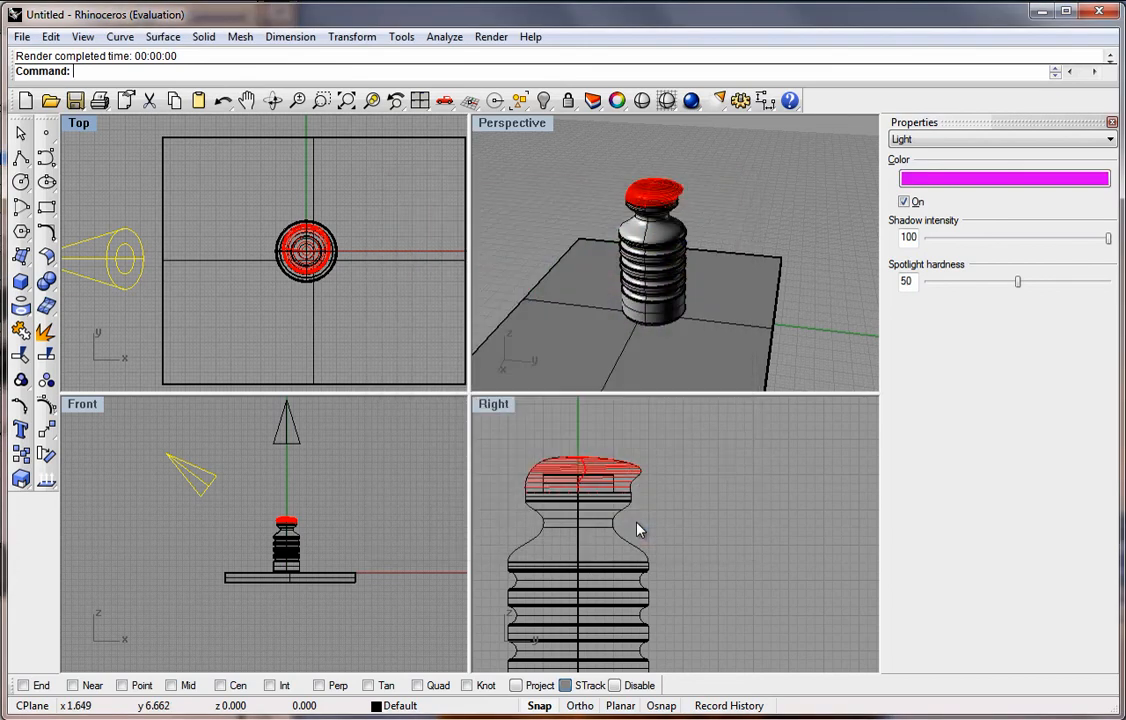
Render the Perspective view to check the magenta light on the bottle and floor slab, close the render window, and activate the Right view
left_click(749, 206)
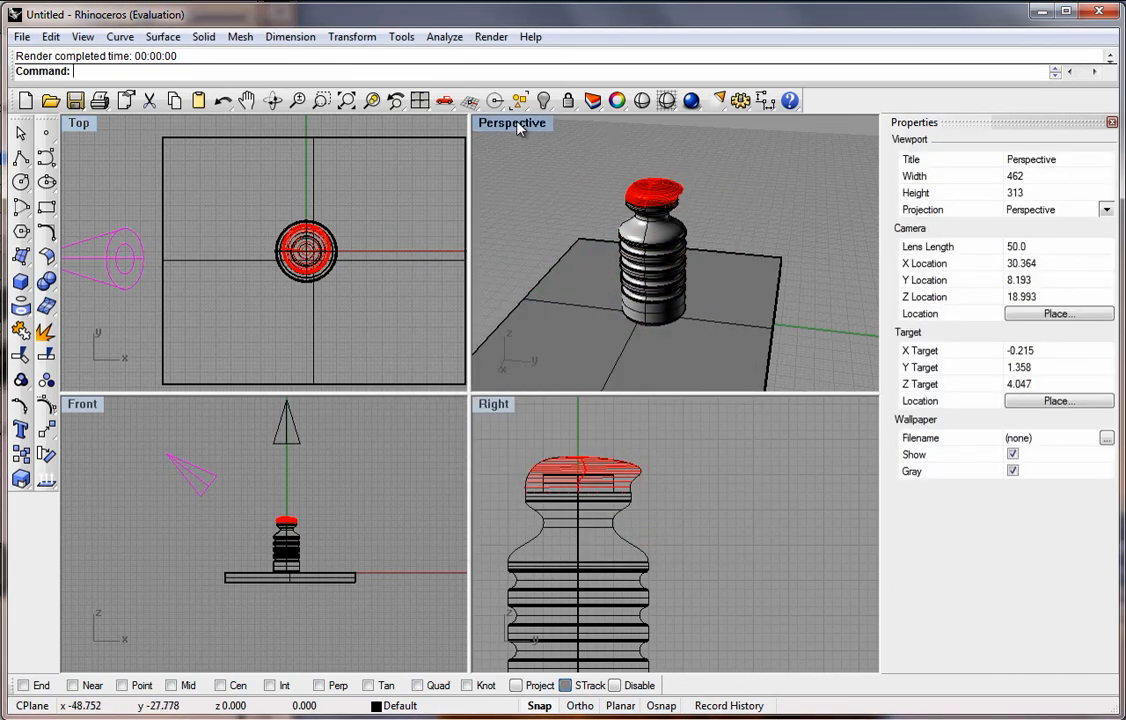
left_click(691, 100)
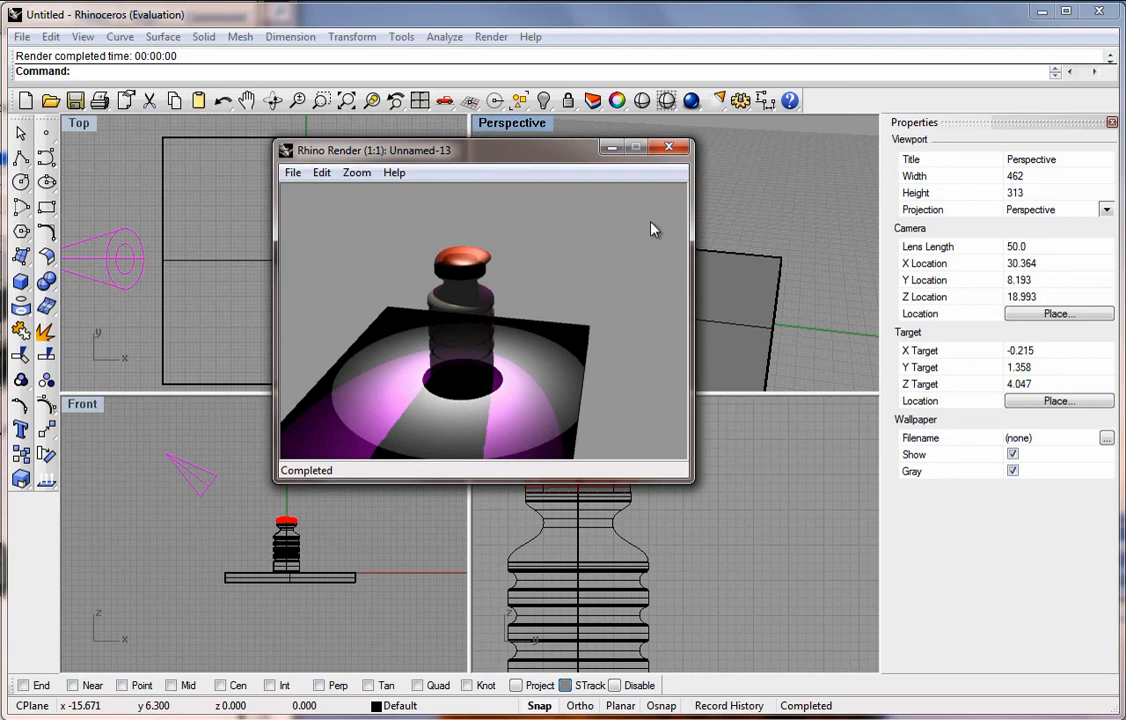
left_click(670, 148)
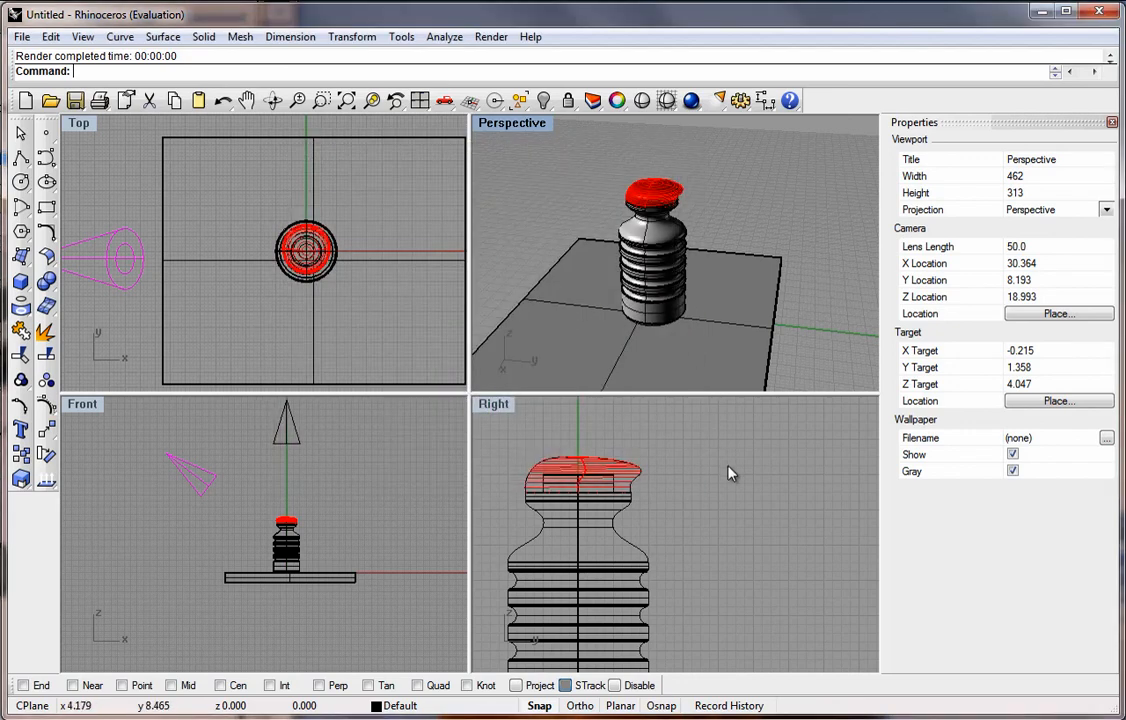
left_click(729, 515)
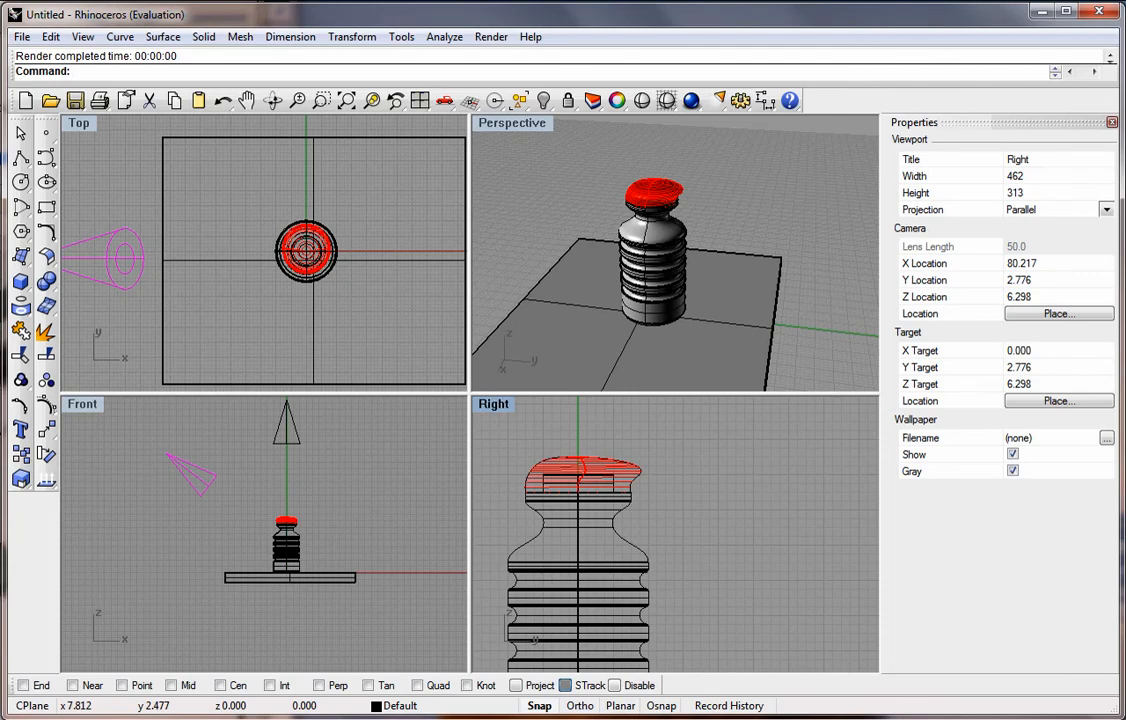